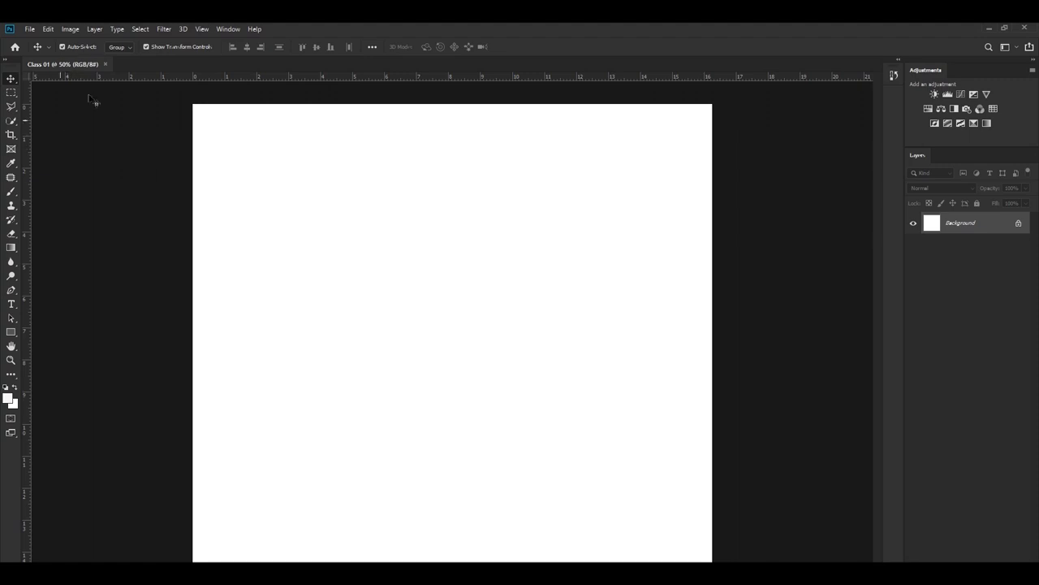
# Draw an orange-filled rectangle on the white page with the Rectangle tool.
pyautogui.moveTo(440, 24)
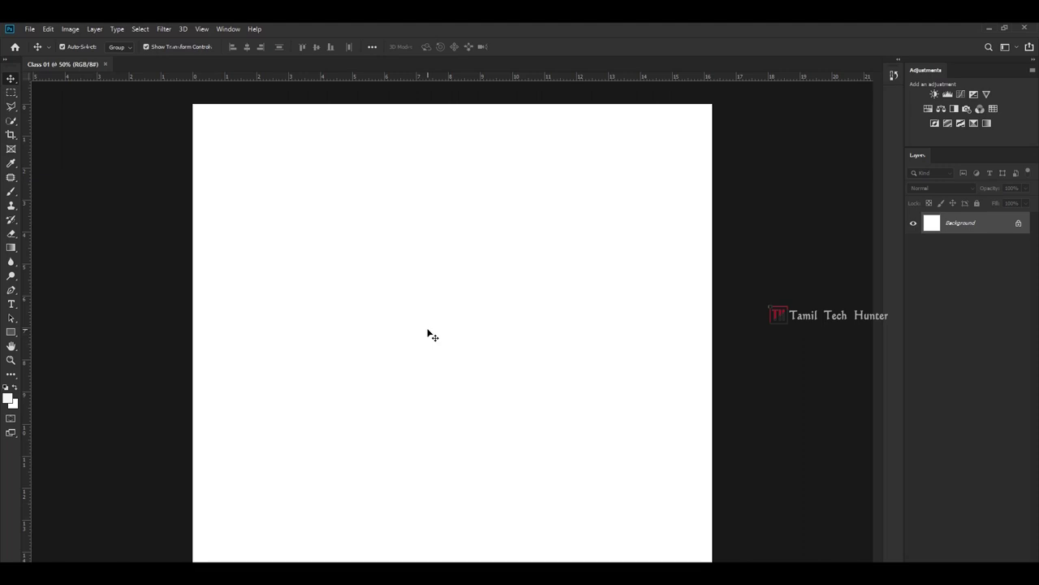
pyautogui.click(11, 332)
pyautogui.moveTo(279, 220); pyautogui.dragTo(521, 378)
pyautogui.click(121, 47)
pyautogui.click(127, 165)
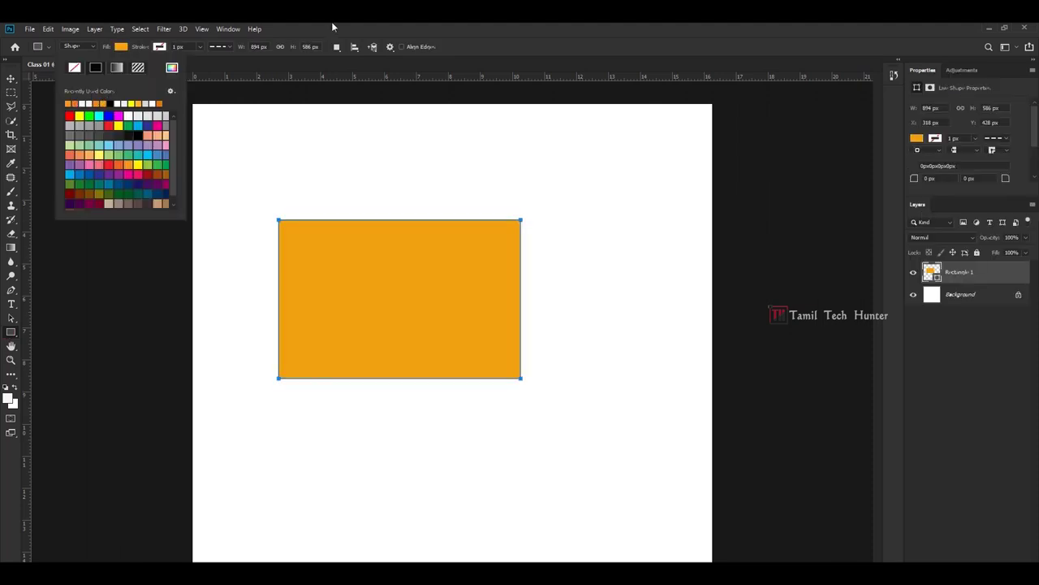
# Move the orange rectangle to sit just below the page centre.
pyautogui.click(8, 79)
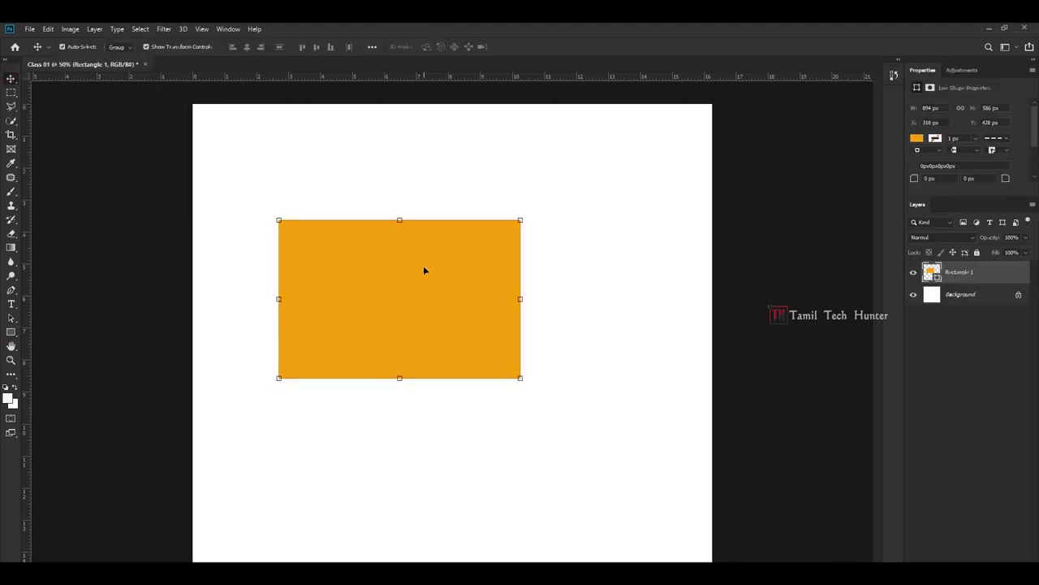
pyautogui.moveTo(406, 290); pyautogui.dragTo(464, 359)
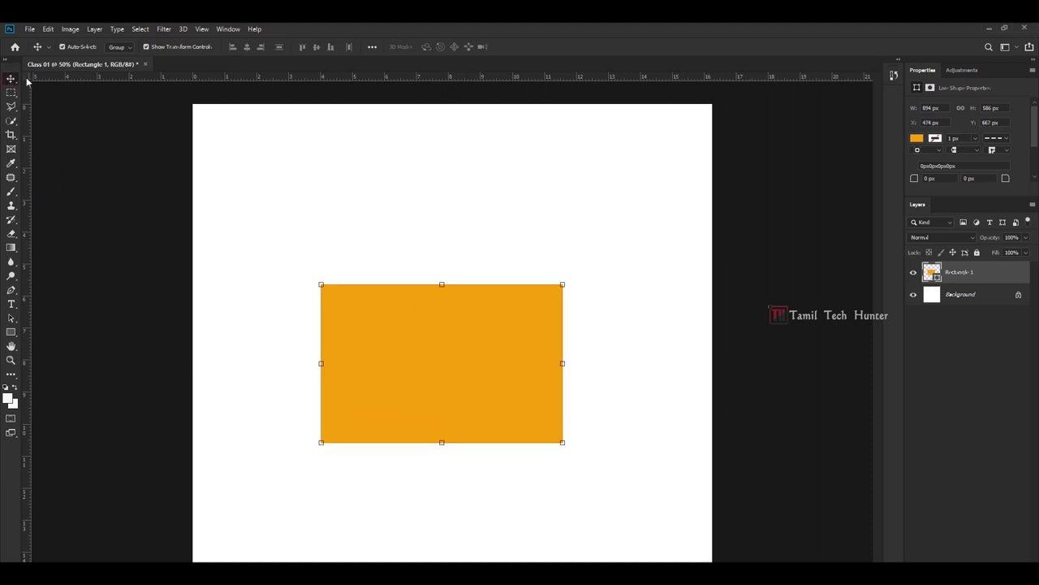
pyautogui.moveTo(439, 310); pyautogui.dragTo(427, 179)
pyautogui.moveTo(540, 300); pyautogui.dragTo(613, 272)
pyautogui.moveTo(592, 385); pyautogui.dragTo(561, 418)
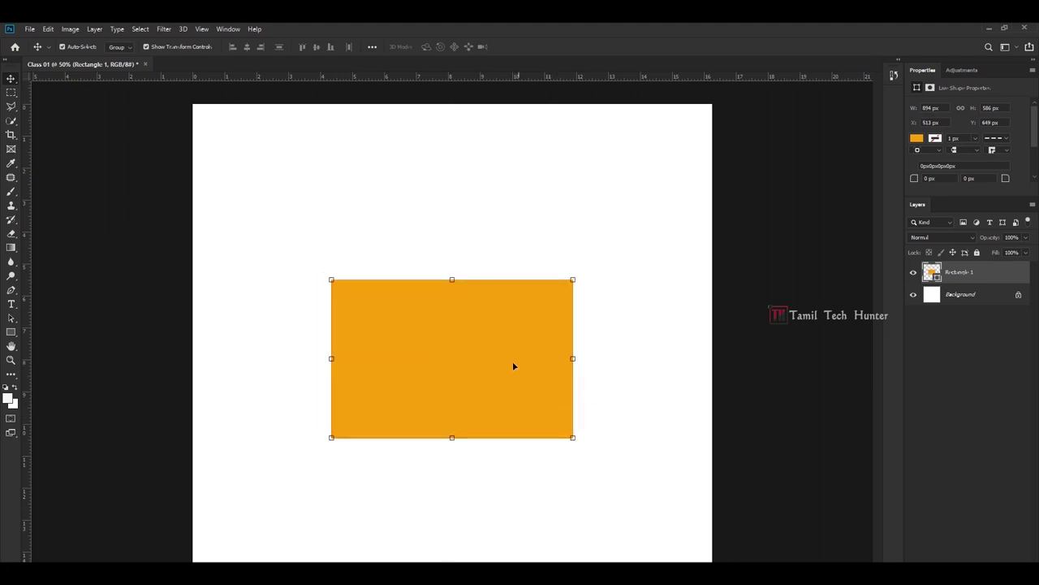
pyautogui.click(393, 256)
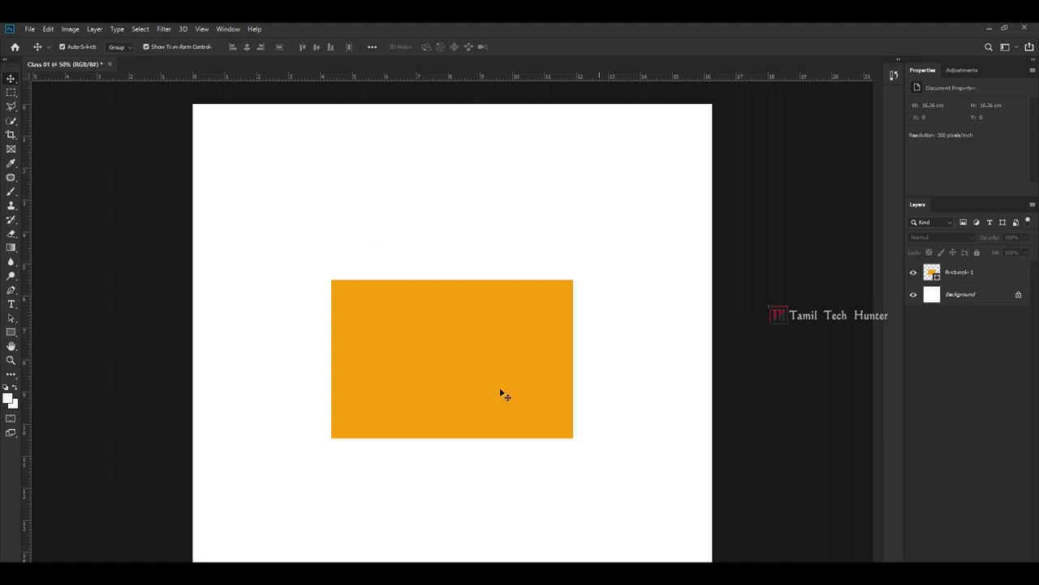
pyautogui.click(475, 340)
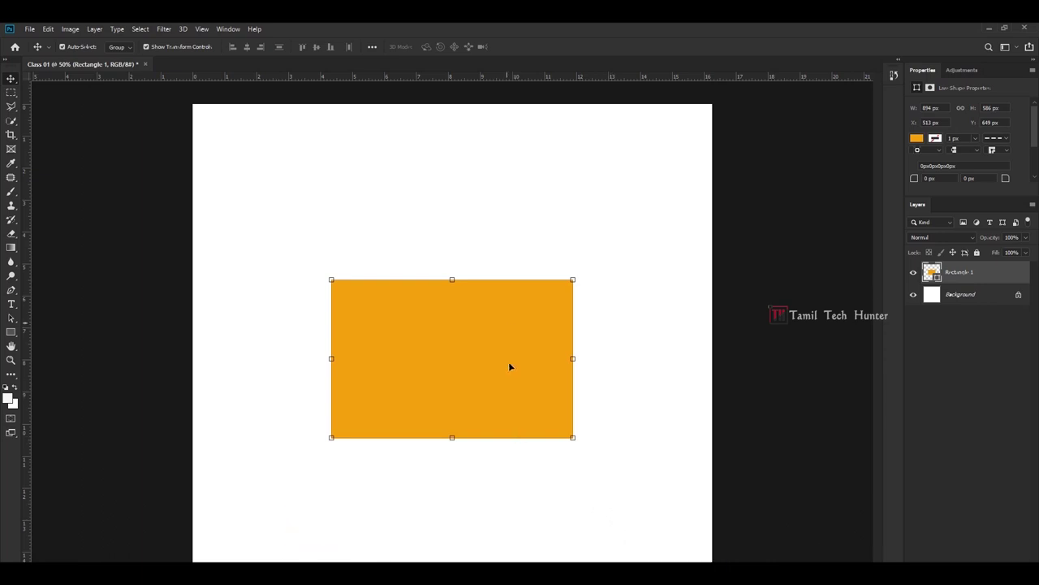
# Free-transform the rectangle from its top-left corner to about 822 × 658 px.
pyautogui.click(330, 278)
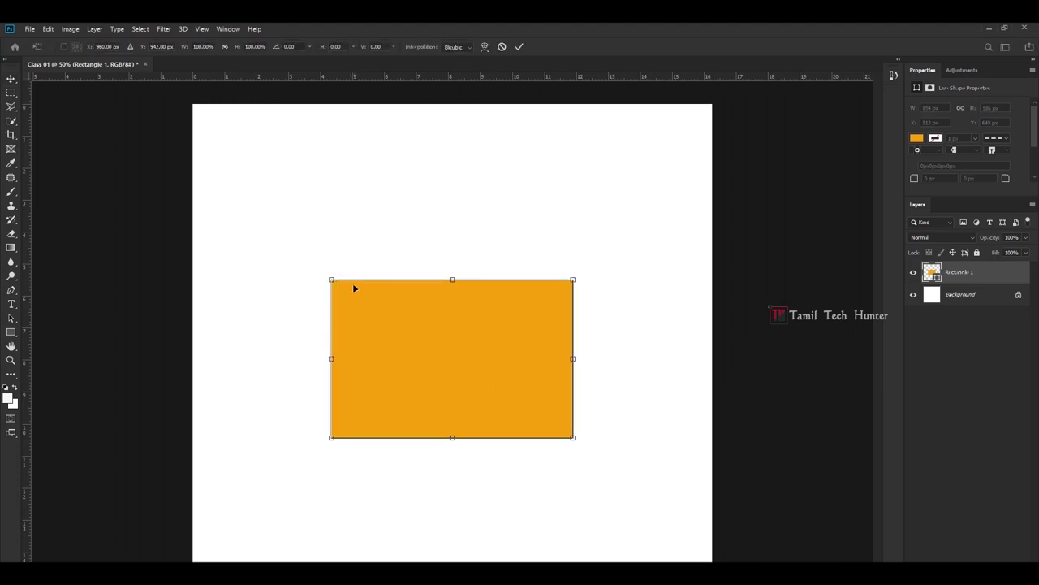
pyautogui.moveTo(331, 278); pyautogui.dragTo(351, 260)
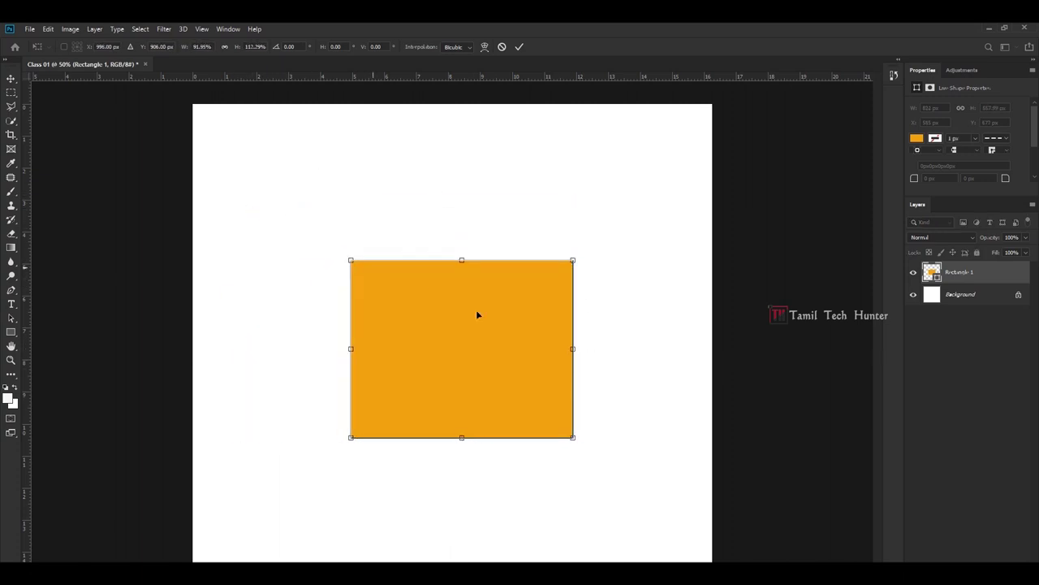
pyautogui.press('Return')
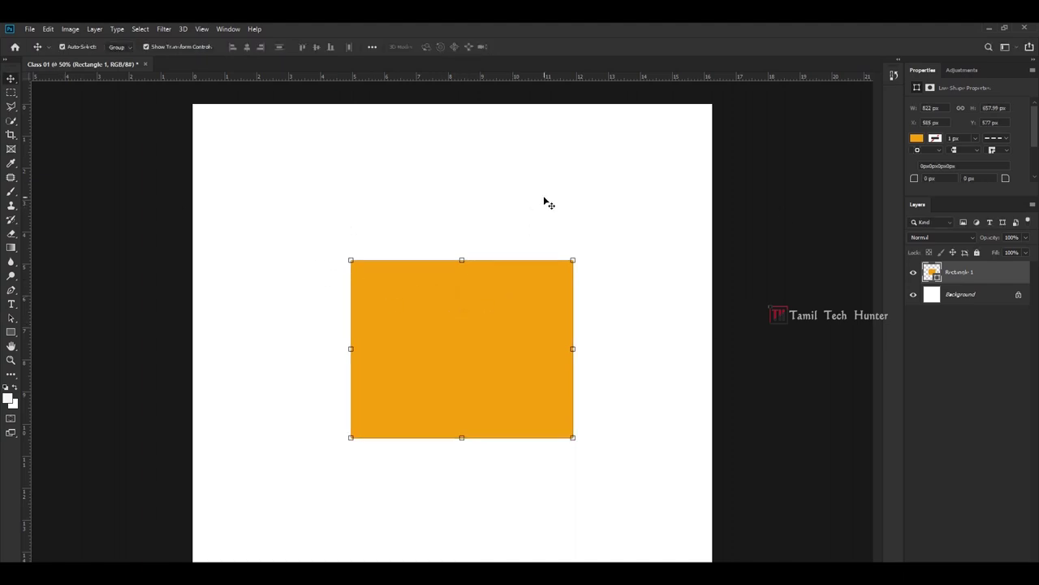
pyautogui.click(700, 270)
pyautogui.click(391, 324)
pyautogui.click(461, 260)
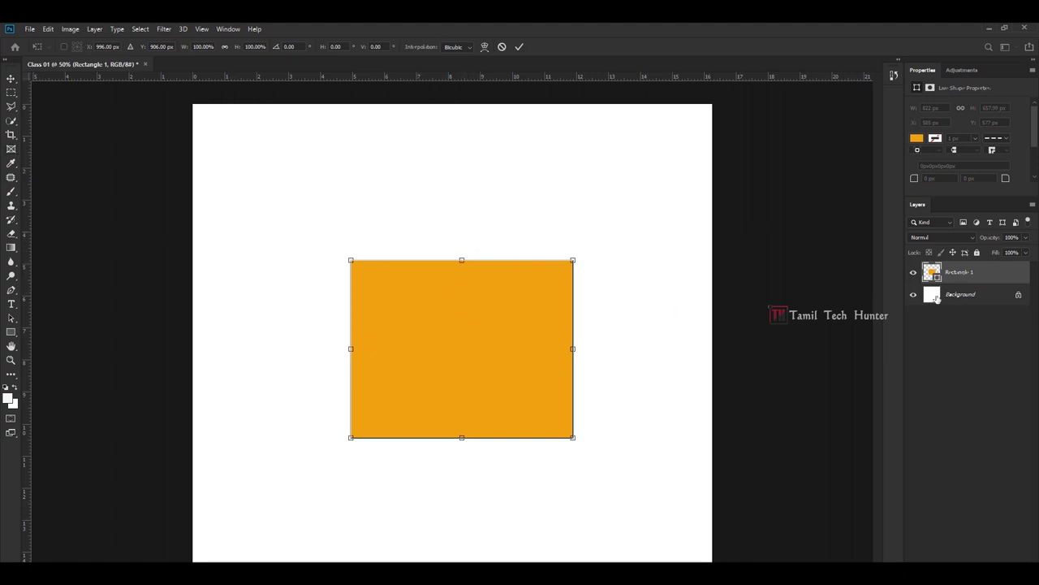
pyautogui.click(10, 234)
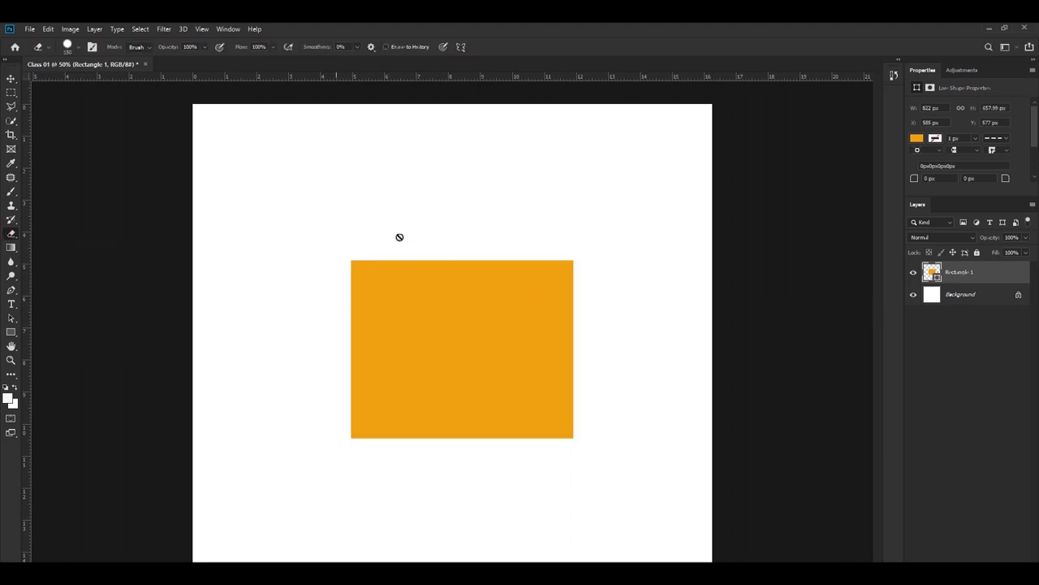
# Move the rectangle higher and resize it from its top corners with Free Transform.
pyautogui.click(11, 192)
pyautogui.click(12, 78)
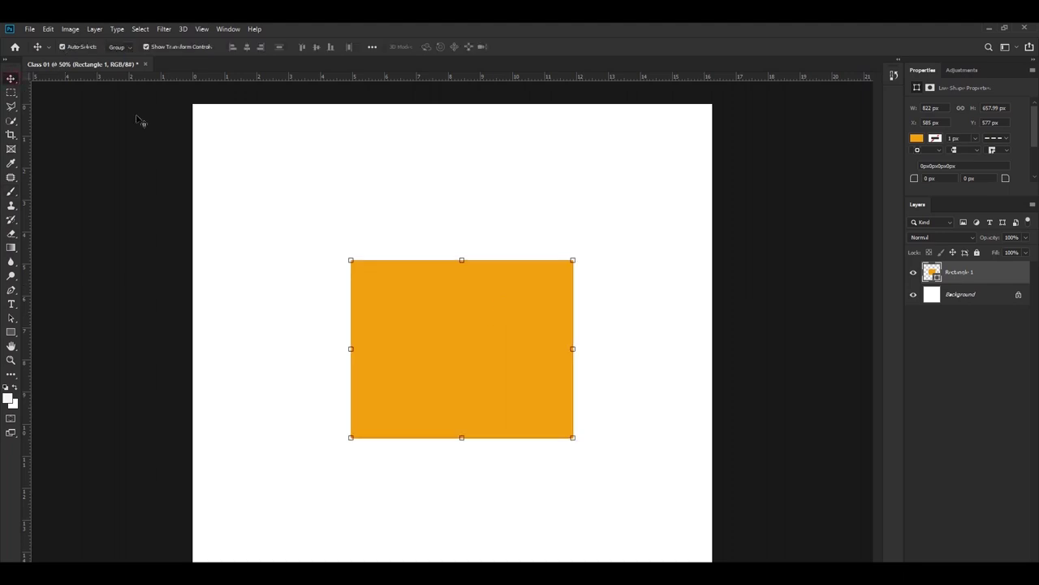
pyautogui.click(357, 260)
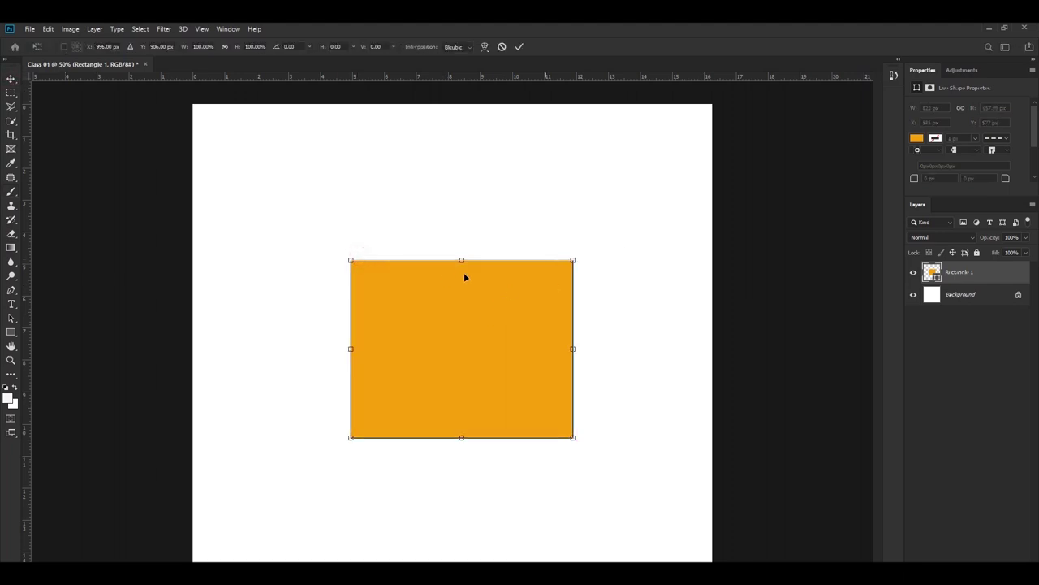
pyautogui.moveTo(467, 292); pyautogui.dragTo(442, 260)
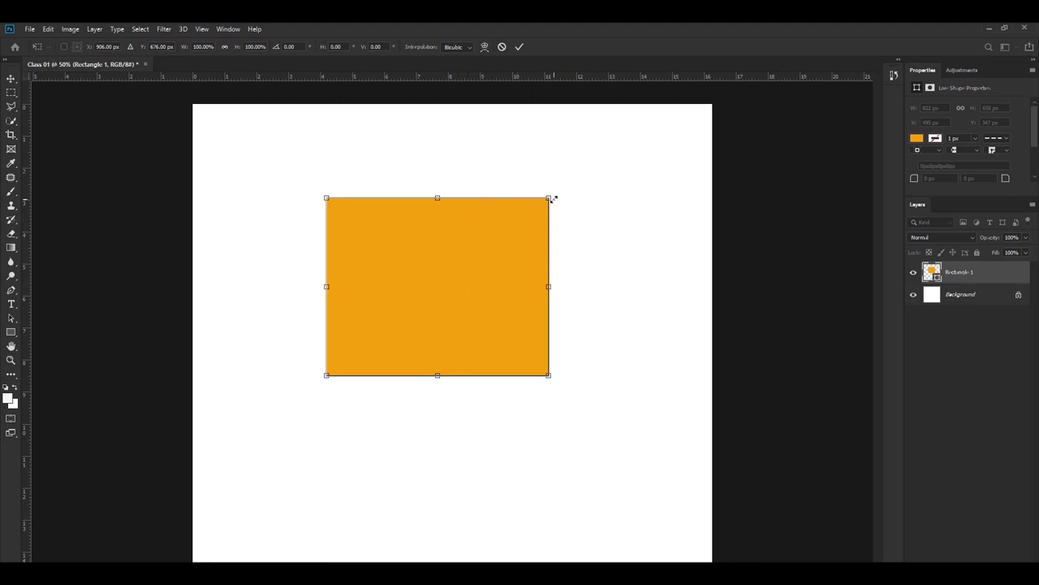
pyautogui.moveTo(546, 200)
pyautogui.mouseDown()
pyautogui.moveTo(466, 251)
pyautogui.moveTo(579, 173)
pyautogui.moveTo(560, 206)
pyautogui.mouseUp()
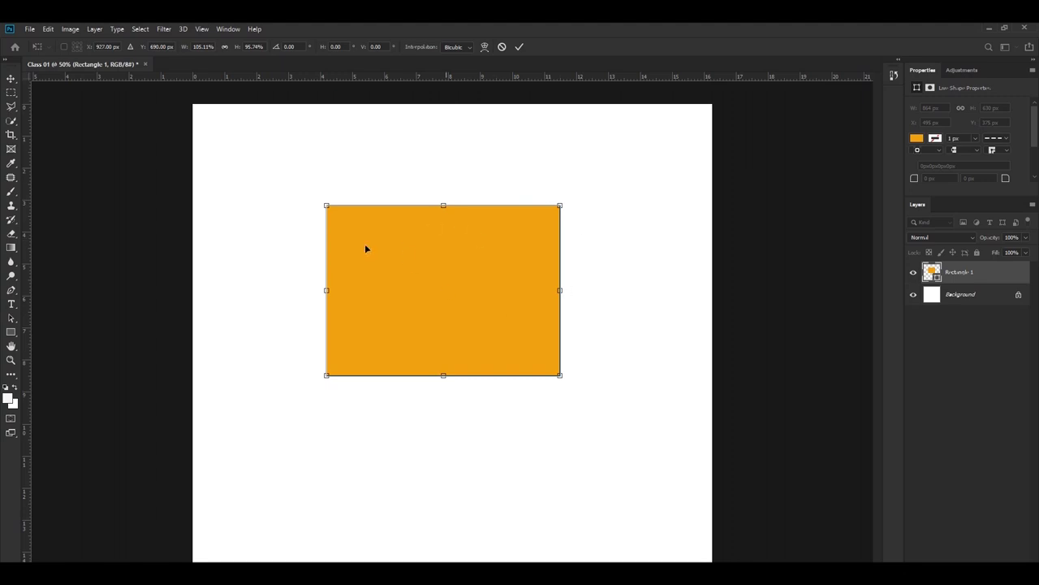
pyautogui.moveTo(323, 203); pyautogui.dragTo(348, 218)
pyautogui.doubleClick(398, 254)
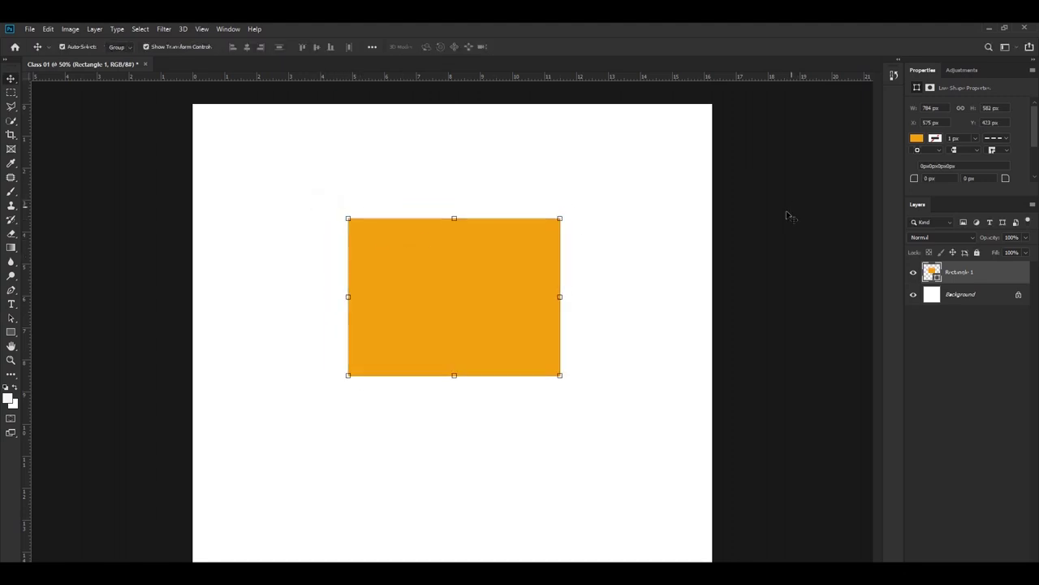
# Resize the orange rectangle again from its top-left corner.
pyautogui.click(748, 243)
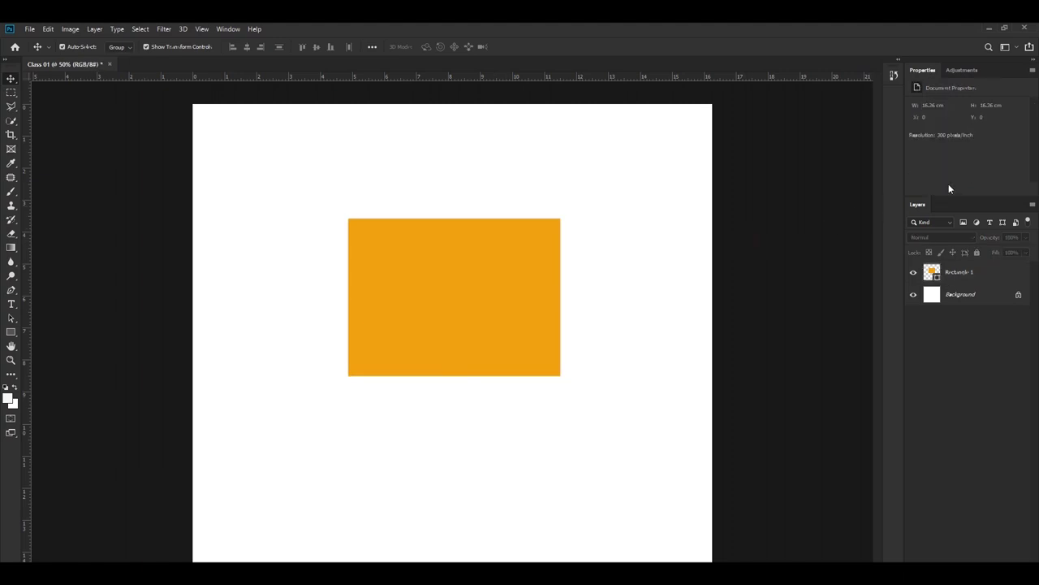
pyautogui.click(488, 279)
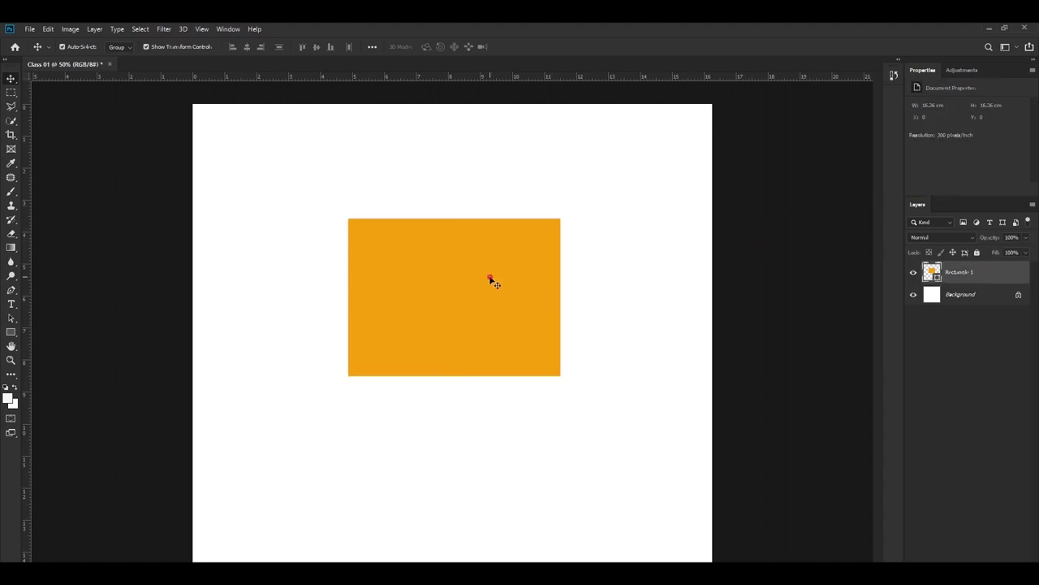
pyautogui.click(457, 220)
pyautogui.press('Return')
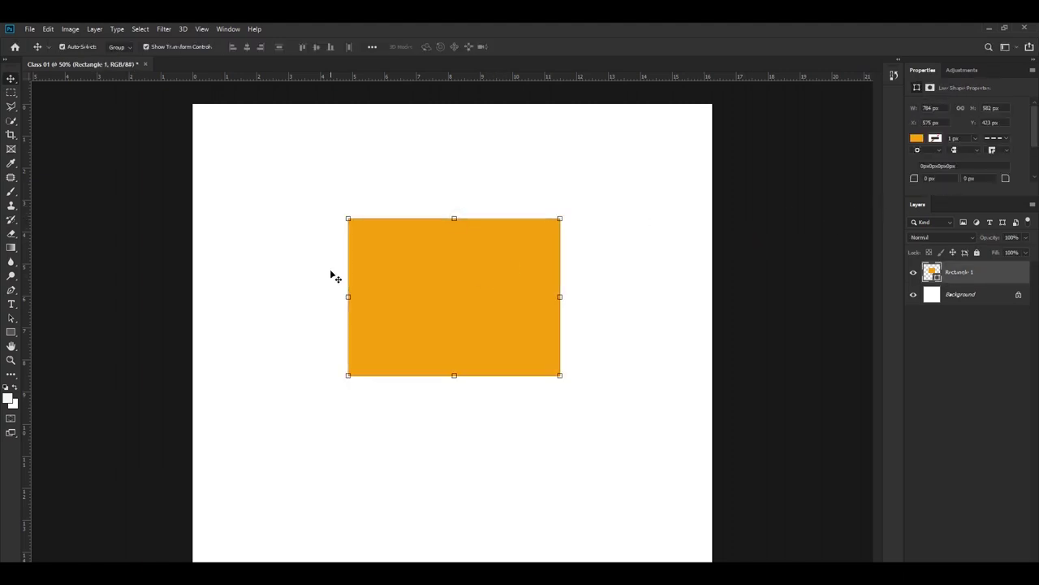
pyautogui.click(347, 220)
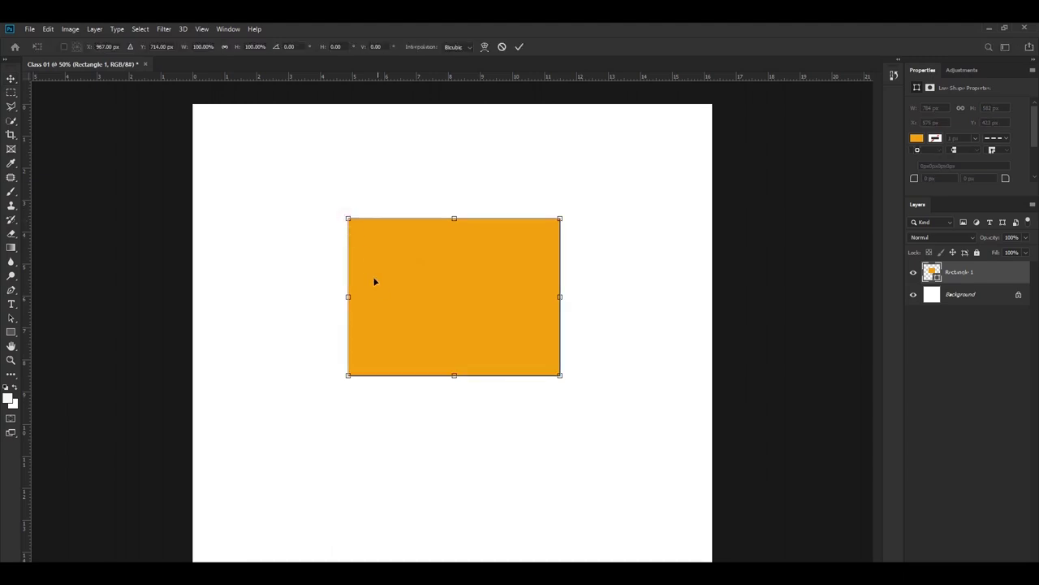
pyautogui.press('Return')
pyautogui.click(700, 213)
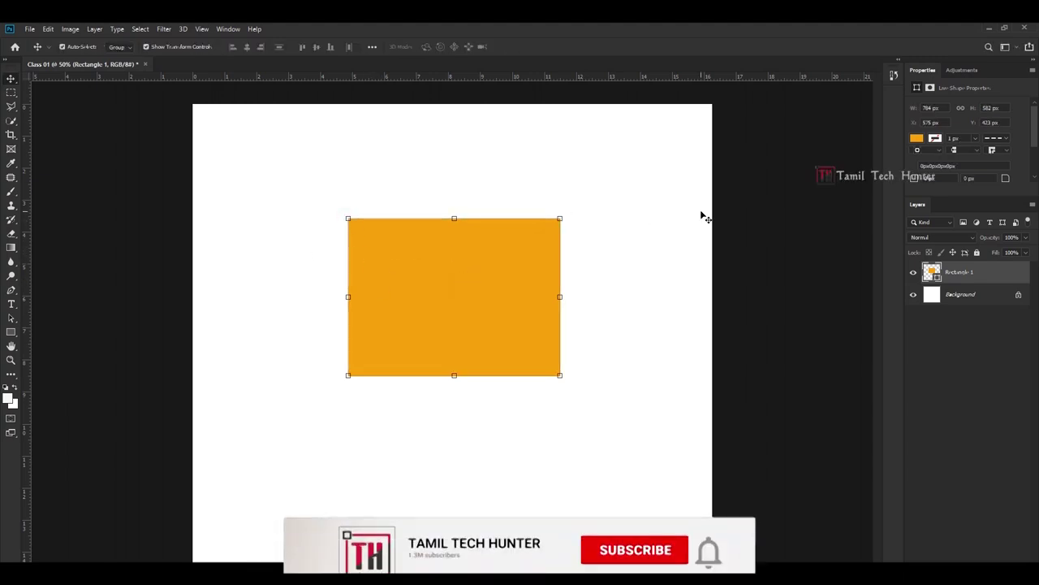
pyautogui.click(481, 281)
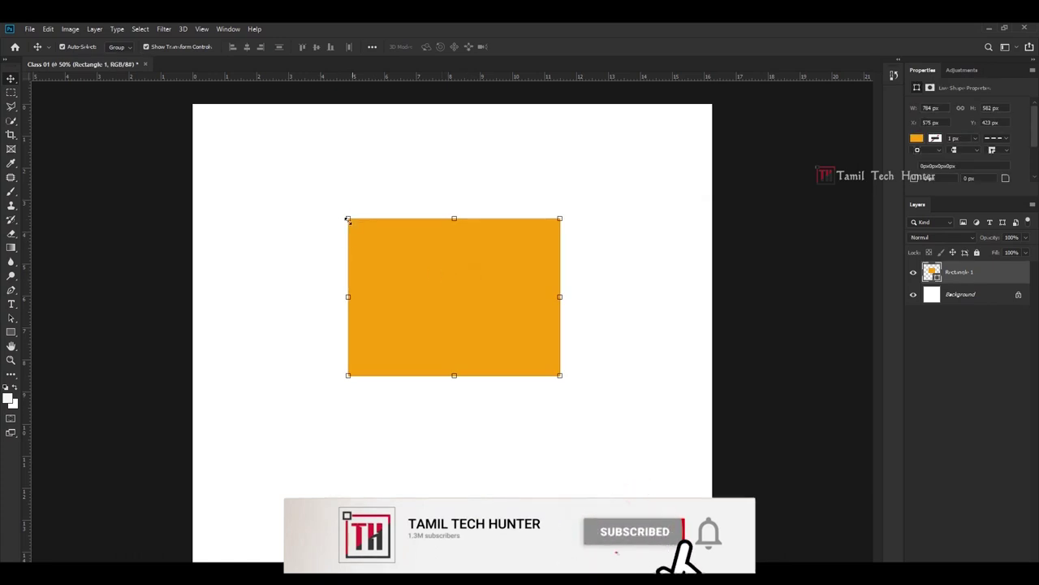
pyautogui.moveTo(347, 216); pyautogui.dragTo(342, 192)
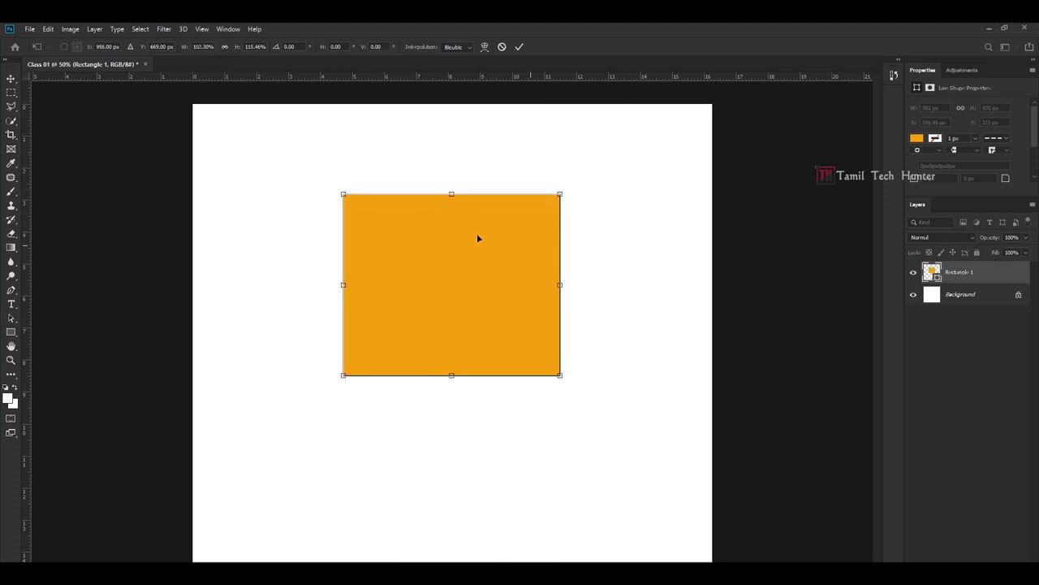
pyautogui.press('Return')
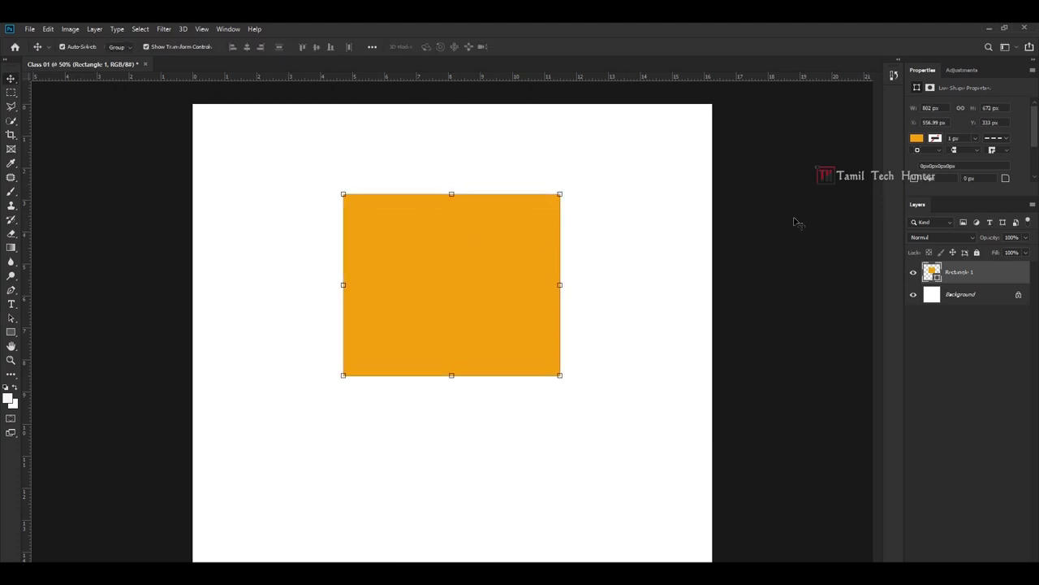
# Select the orange rectangle layer and delete it.
pyautogui.click(637, 256)
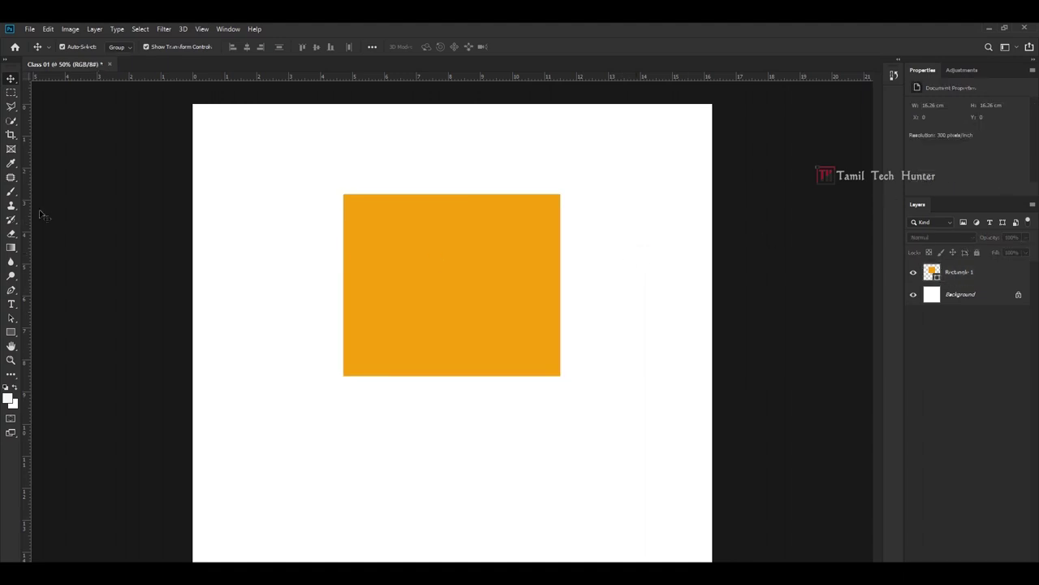
pyautogui.click(453, 236)
pyautogui.press('Delete')
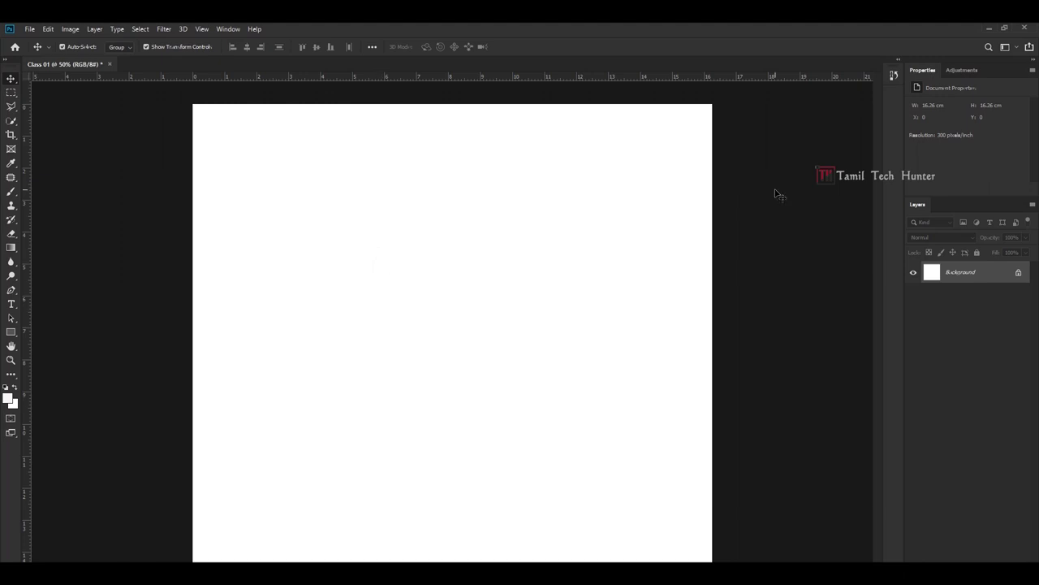
# Pick the Rectangular Marquee Tool and drag a selection across the page.
pyautogui.click(10, 92)
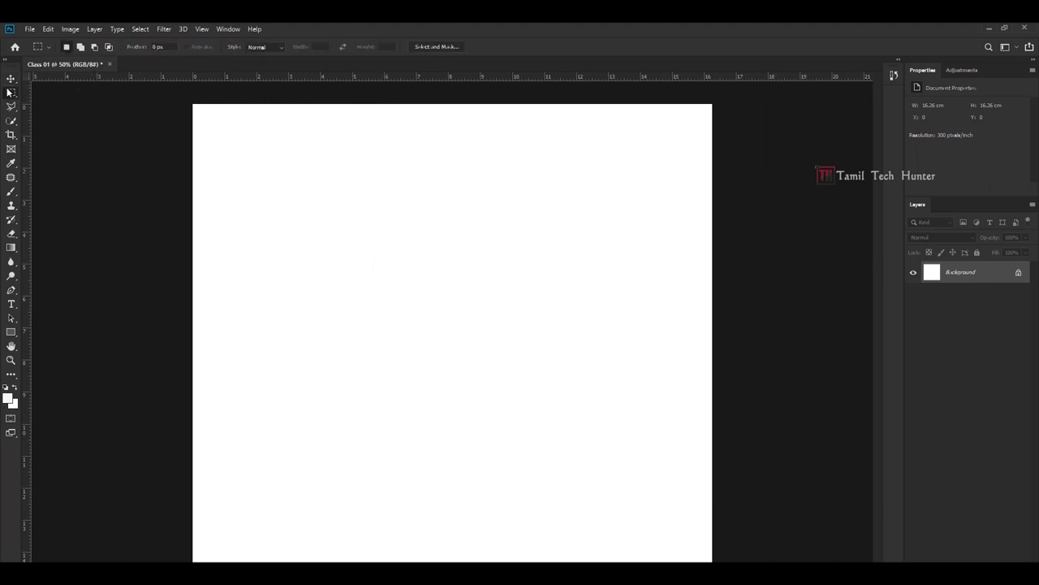
pyautogui.rightClick(10, 94)
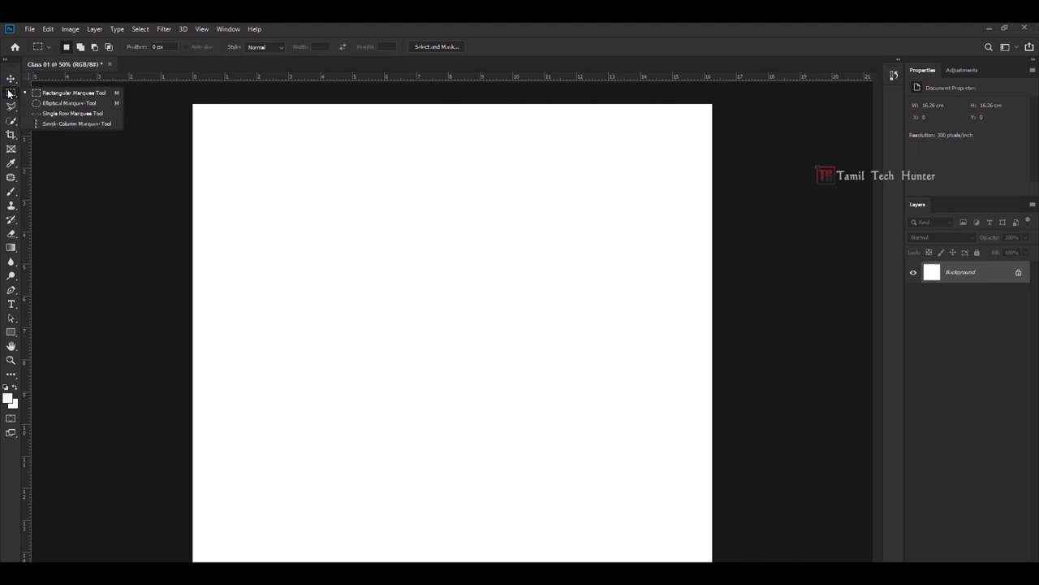
pyautogui.click(82, 91)
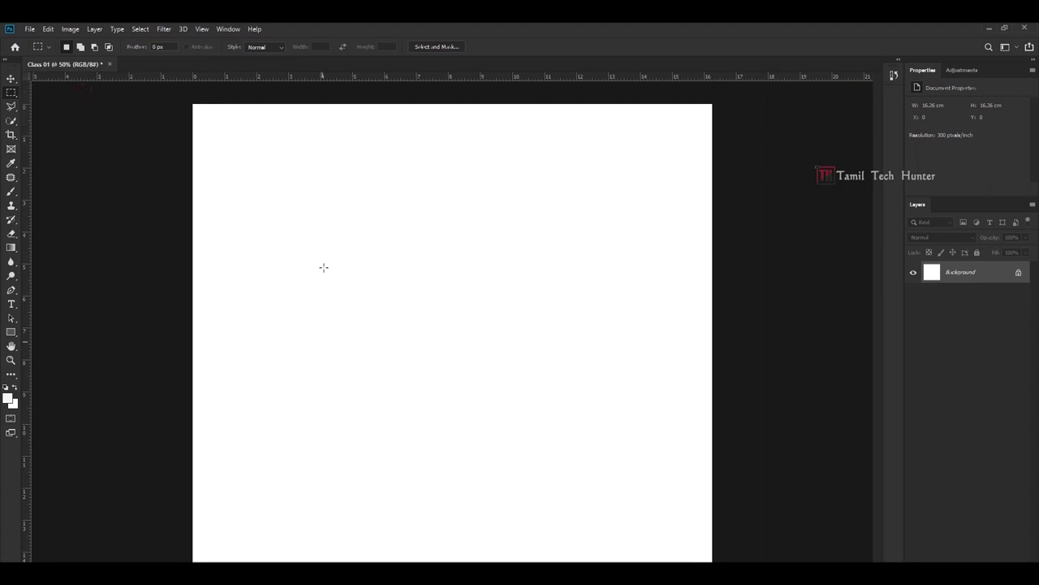
pyautogui.moveTo(282, 184); pyautogui.dragTo(620, 464)
# Redraw the selection until it covers a large area in the page's middle.
pyautogui.click(284, 190)
pyautogui.click(302, 172)
pyautogui.moveTo(325, 203); pyautogui.dragTo(675, 482)
pyautogui.moveTo(293, 162); pyautogui.dragTo(612, 560)
pyautogui.hotkey('ctrl', 'd')
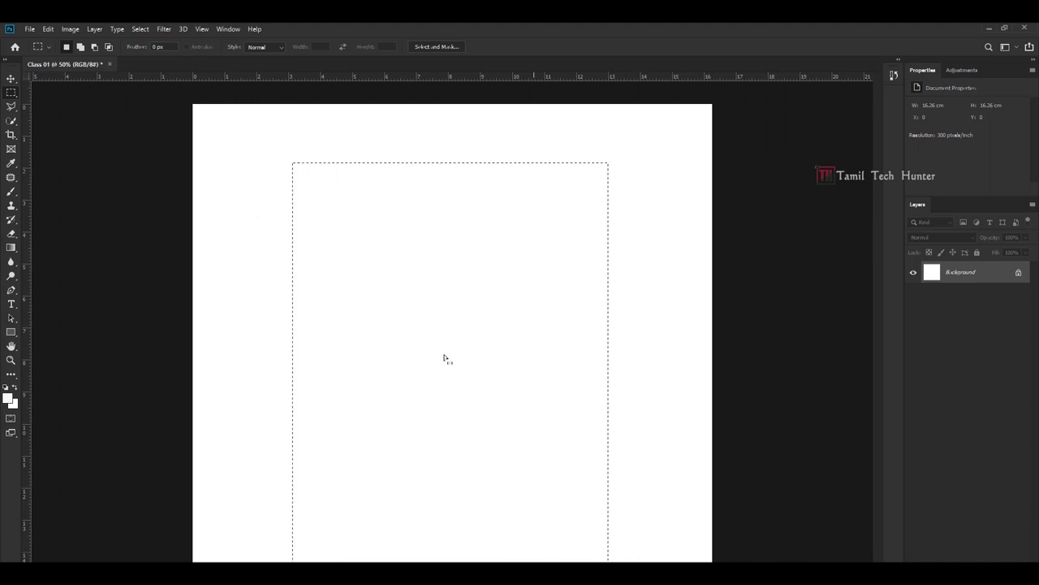
pyautogui.click(321, 250)
pyautogui.moveTo(280, 189); pyautogui.dragTo(626, 539)
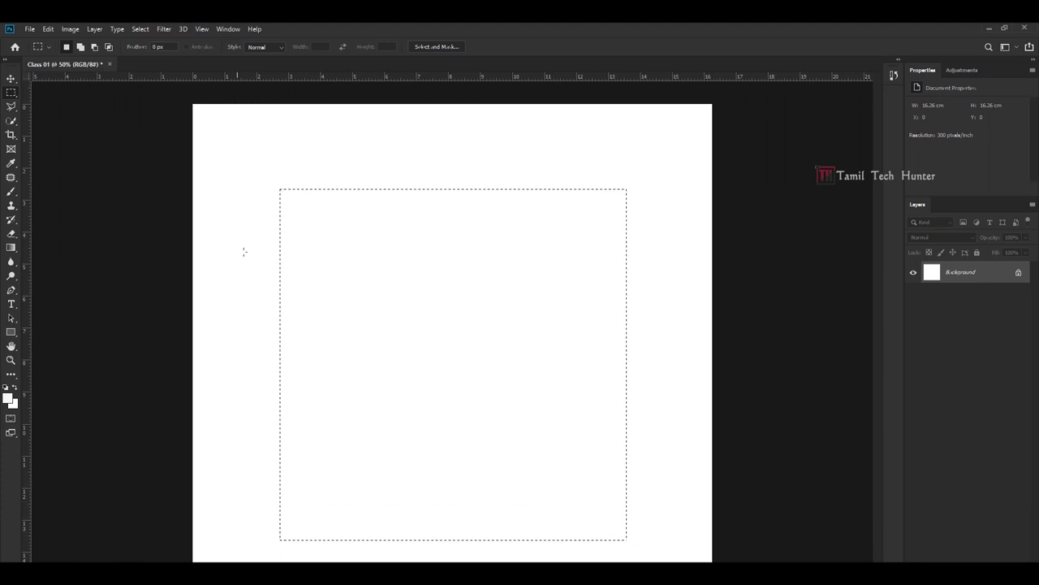
pyautogui.rightClick(13, 98)
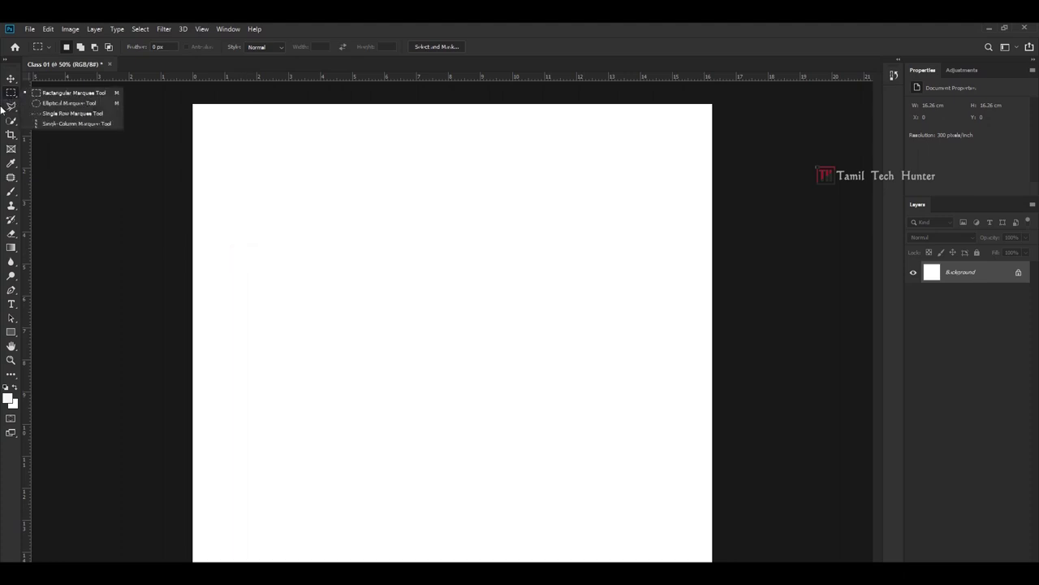
pyautogui.click(8, 96)
pyautogui.rightClick(6, 96)
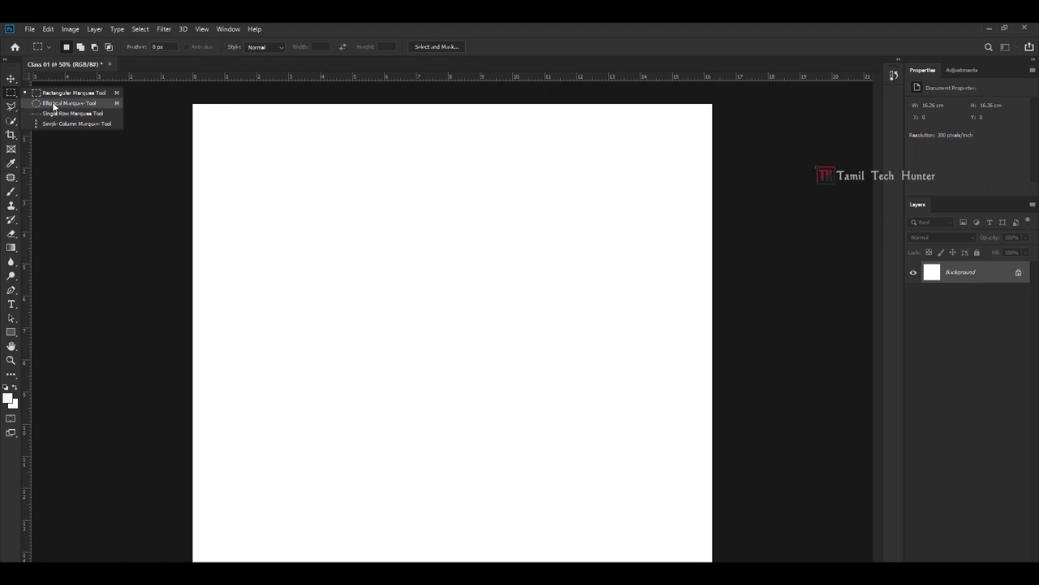
pyautogui.click(92, 103)
pyautogui.moveTo(294, 203); pyautogui.dragTo(574, 492)
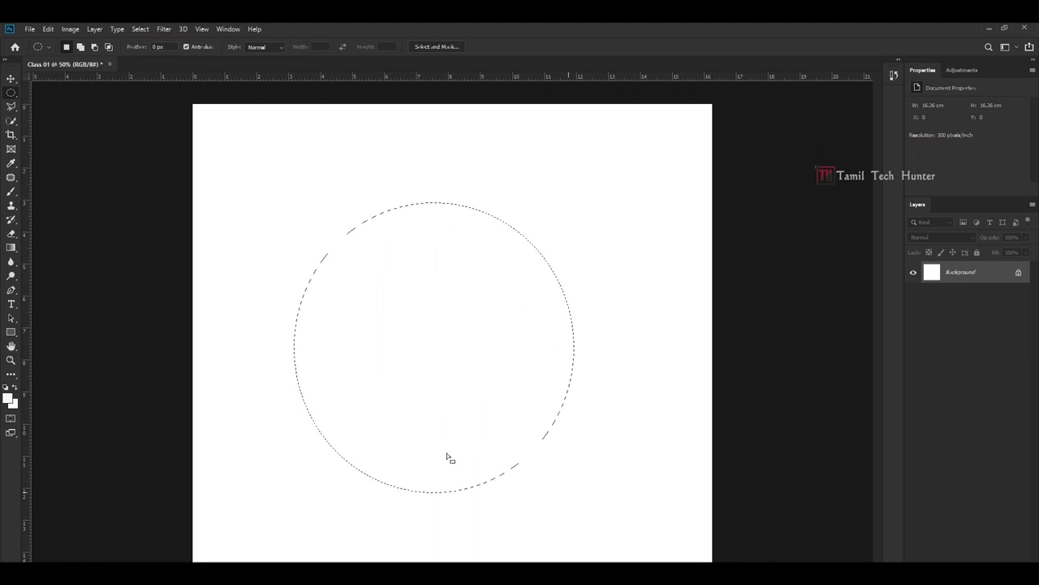
pyautogui.moveTo(465, 351); pyautogui.dragTo(387, 255)
pyautogui.click(609, 236)
pyautogui.moveTo(327, 188); pyautogui.dragTo(673, 540)
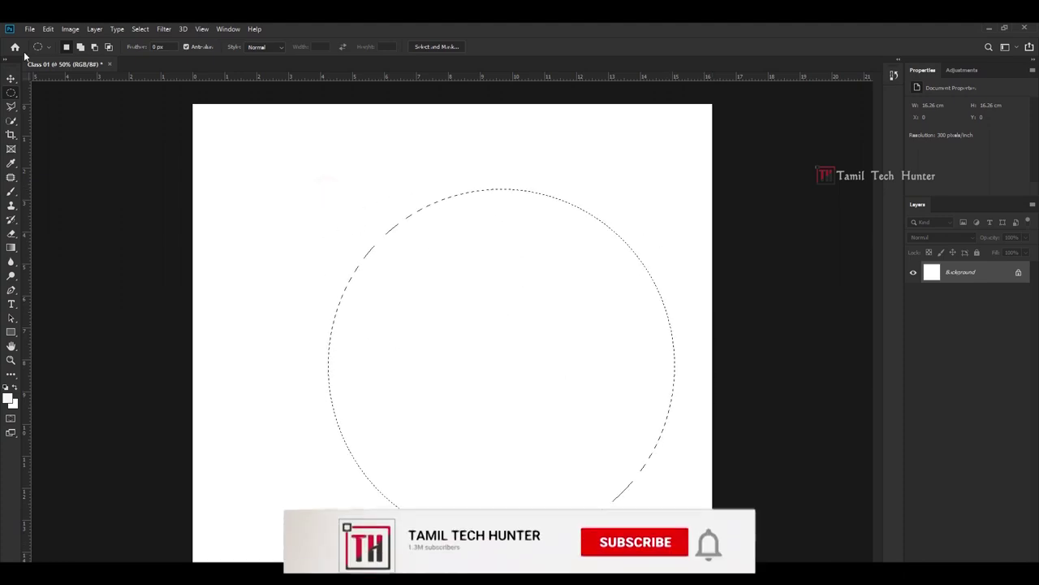
pyautogui.click(297, 167)
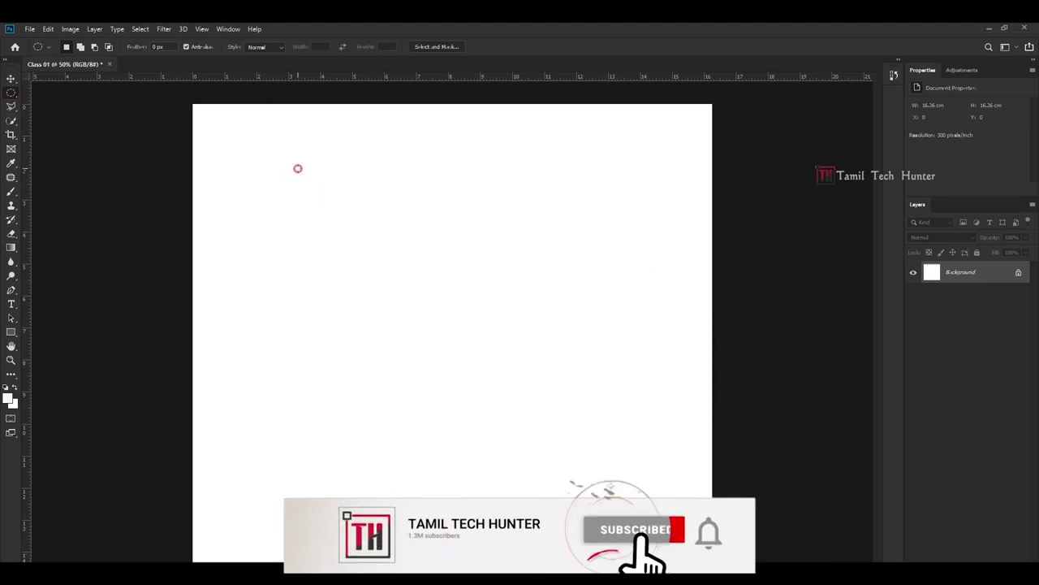
pyautogui.click(11, 78)
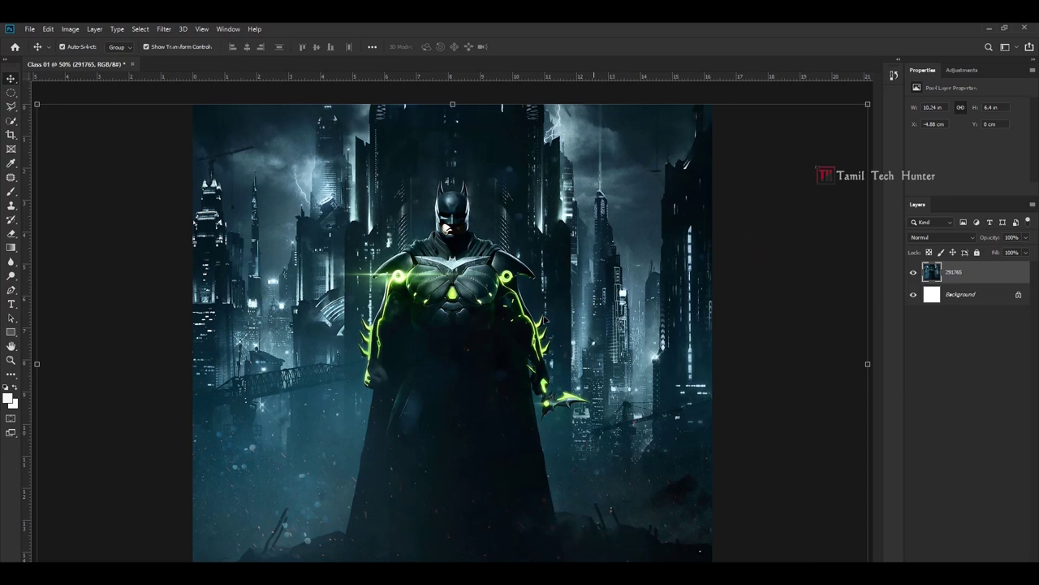
# Draw a rectangular selection over Batman's upper body in the 291765 image.
pyautogui.click(103, 275)
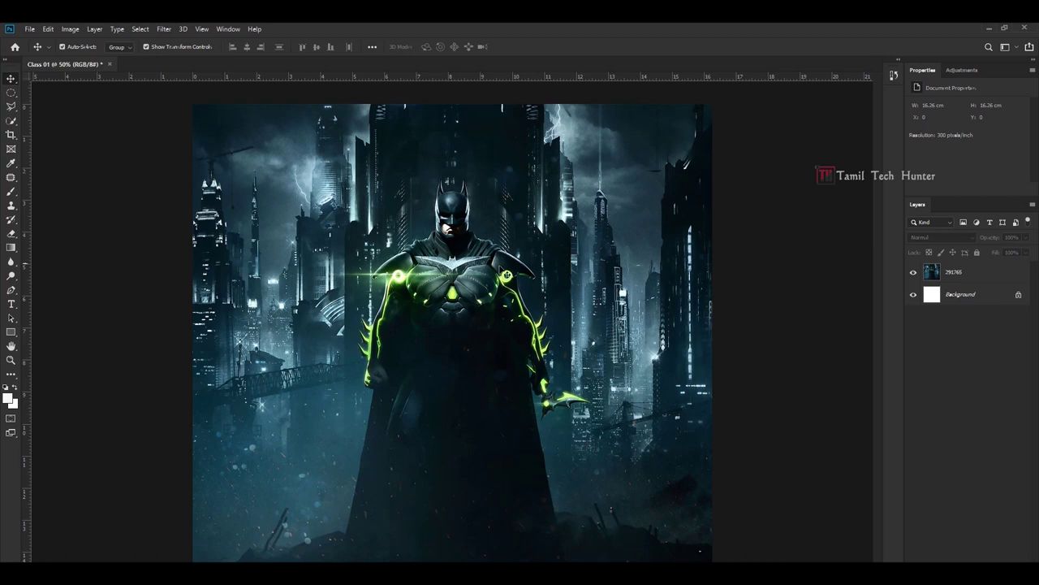
pyautogui.click(393, 263)
pyautogui.click(116, 212)
pyautogui.click(11, 93)
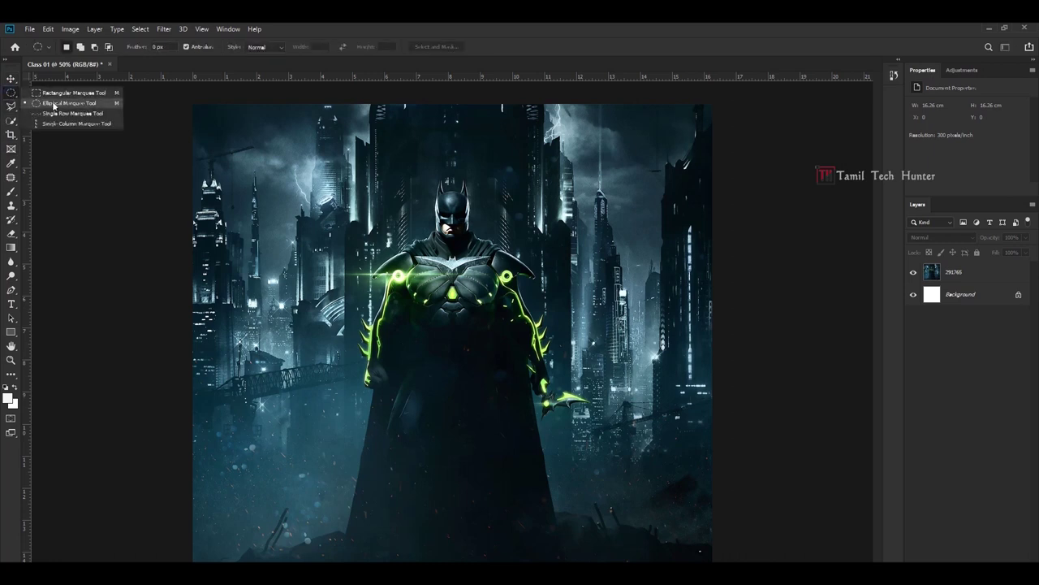
pyautogui.click(50, 95)
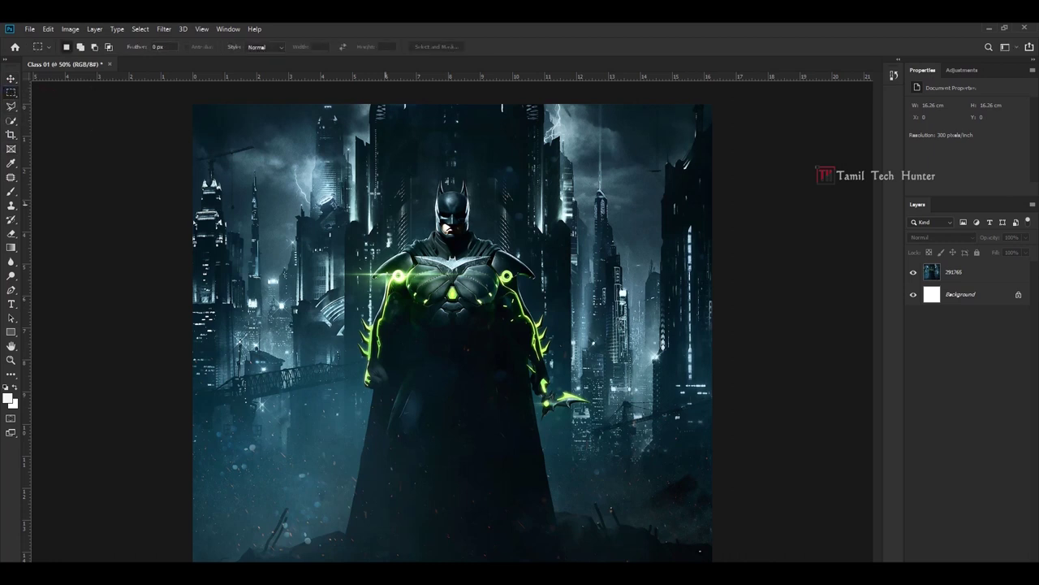
pyautogui.moveTo(323, 154); pyautogui.dragTo(608, 408)
# Shift the selected area of the 291765 layer with the Move tool.
pyautogui.press('v')
pyautogui.click(439, 251)
pyautogui.click(514, 257)
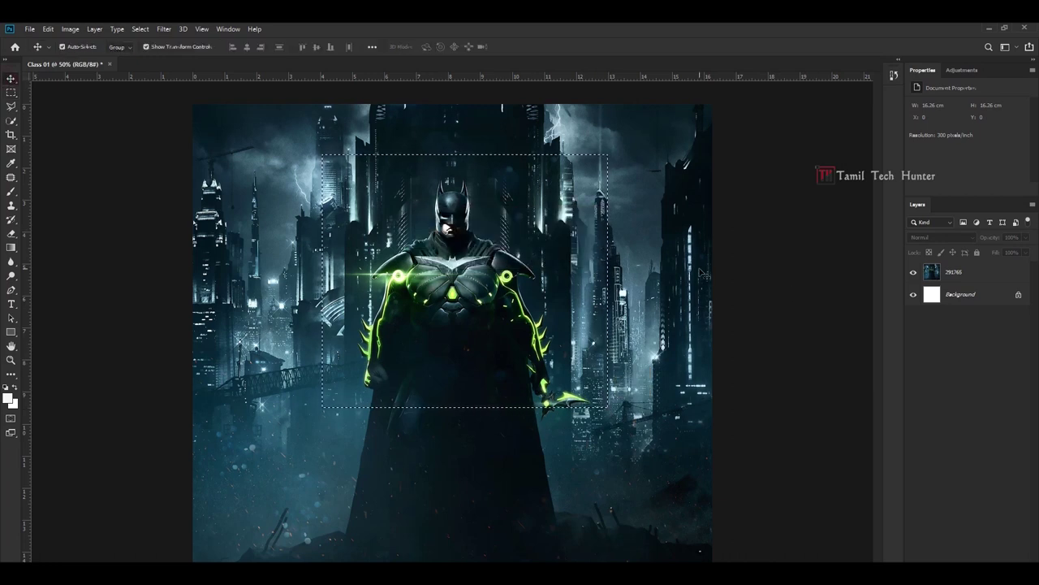
pyautogui.click(953, 273)
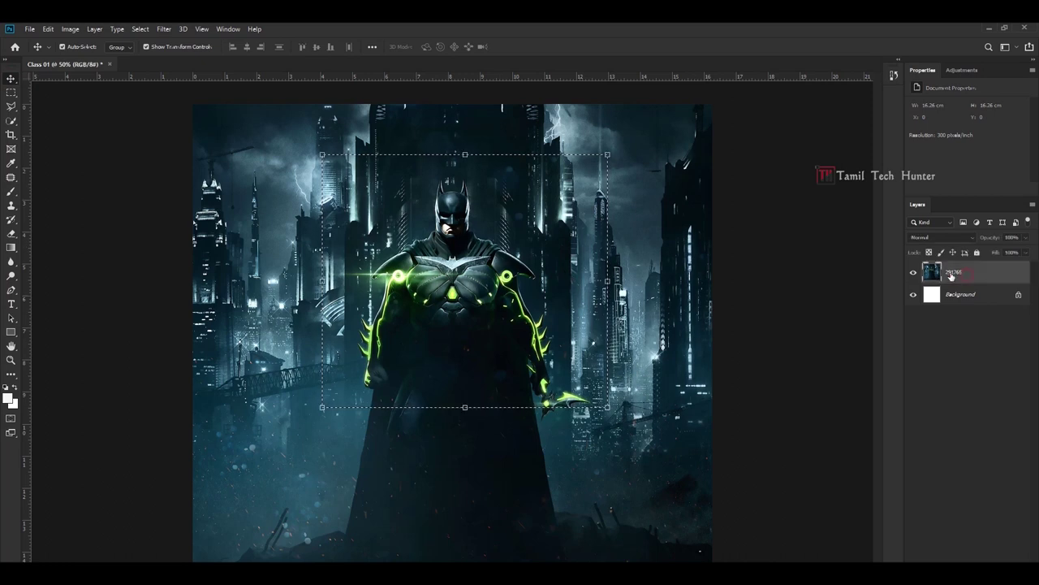
pyautogui.moveTo(468, 180)
pyautogui.mouseDown()
pyautogui.moveTo(467, 253)
pyautogui.moveTo(343, 230)
pyautogui.moveTo(556, 298)
pyautogui.moveTo(388, 220)
pyautogui.moveTo(373, 305)
pyautogui.moveTo(435, 268)
pyautogui.moveTo(379, 175)
pyautogui.moveTo(441, 146)
pyautogui.moveTo(451, 180)
pyautogui.mouseUp()
# Erase bands across Batman's lower torso, then undo back to the intact image.
pyautogui.press('e')
pyautogui.moveTo(311, 347)
pyautogui.mouseDown()
pyautogui.moveTo(411, 329)
pyautogui.moveTo(468, 345)
pyautogui.mouseUp()
pyautogui.moveTo(329, 333)
pyautogui.mouseDown()
pyautogui.moveTo(382, 386)
pyautogui.moveTo(406, 366)
pyautogui.moveTo(434, 379)
pyautogui.mouseUp()
pyautogui.hotkey('ctrl', 'z')
pyautogui.hotkey('ctrl', 'z')
pyautogui.press('m')
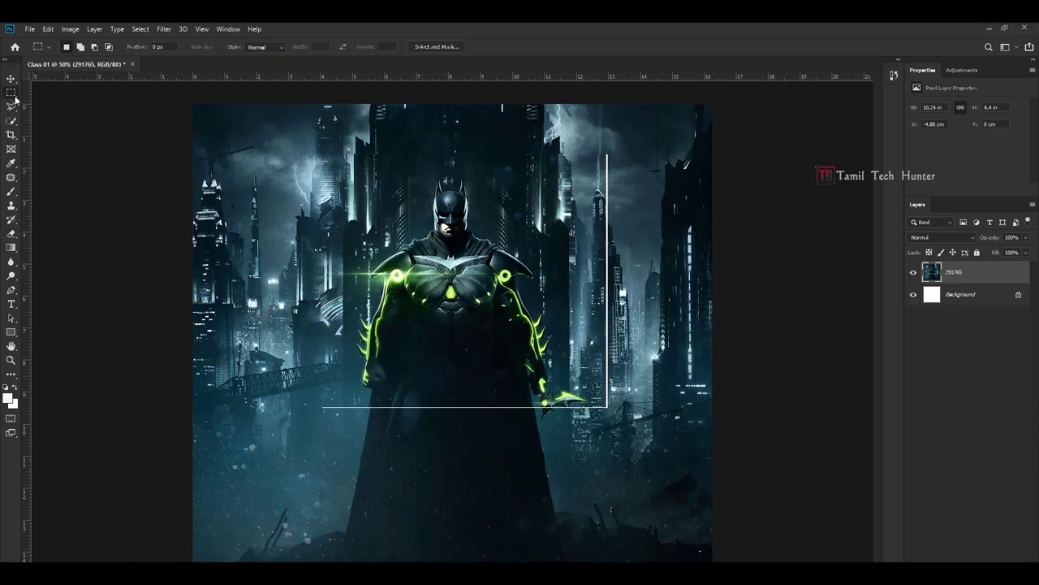
pyautogui.rightClick(11, 90)
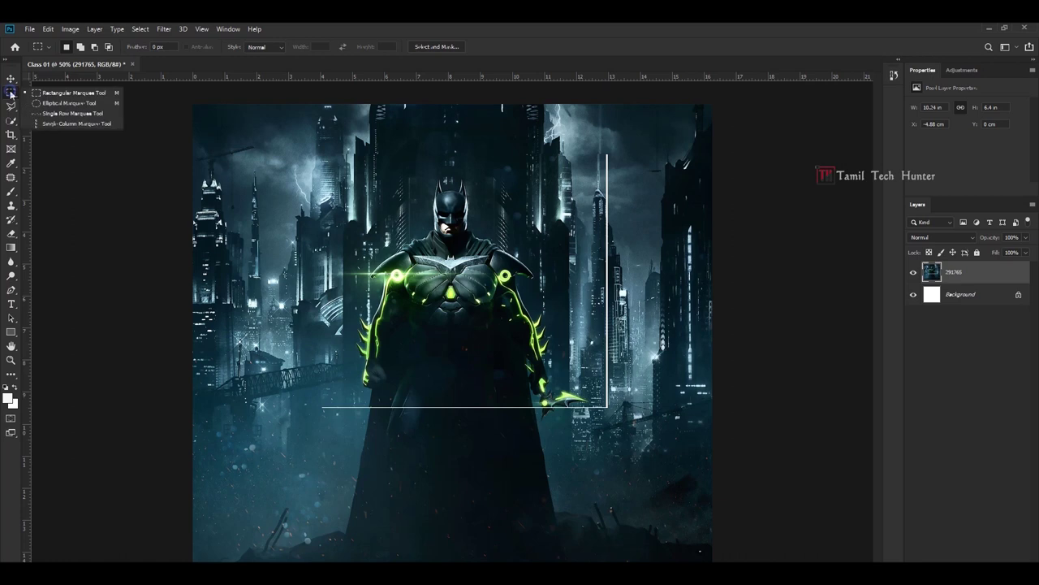
pyautogui.click(57, 102)
pyautogui.moveTo(337, 192); pyautogui.dragTo(662, 532)
pyautogui.press('v')
pyautogui.moveTo(447, 394); pyautogui.dragTo(427, 375)
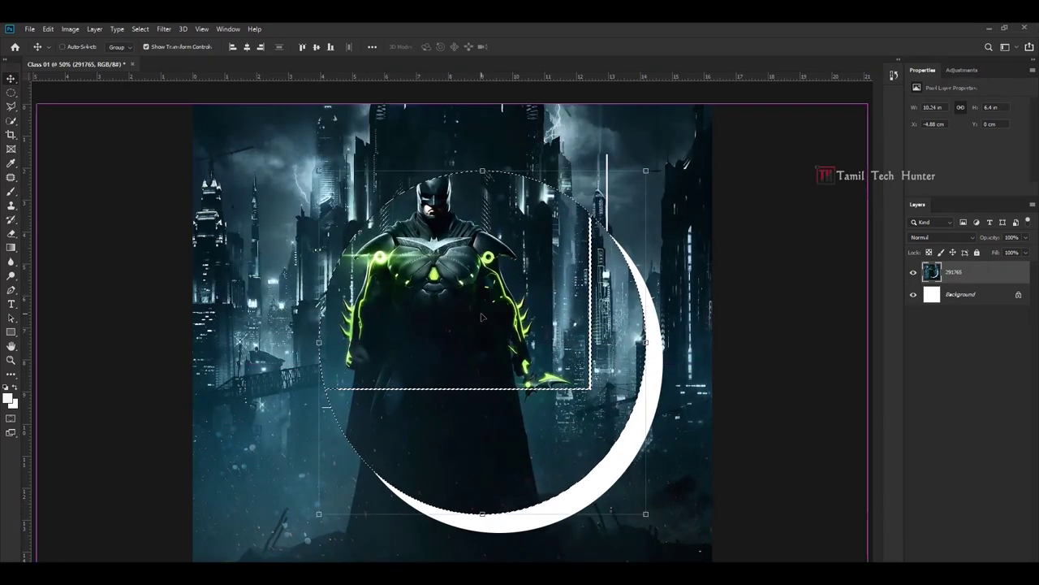
pyautogui.hotkey('ctrl', 'z')
pyautogui.hotkey('ctrl', 'd')
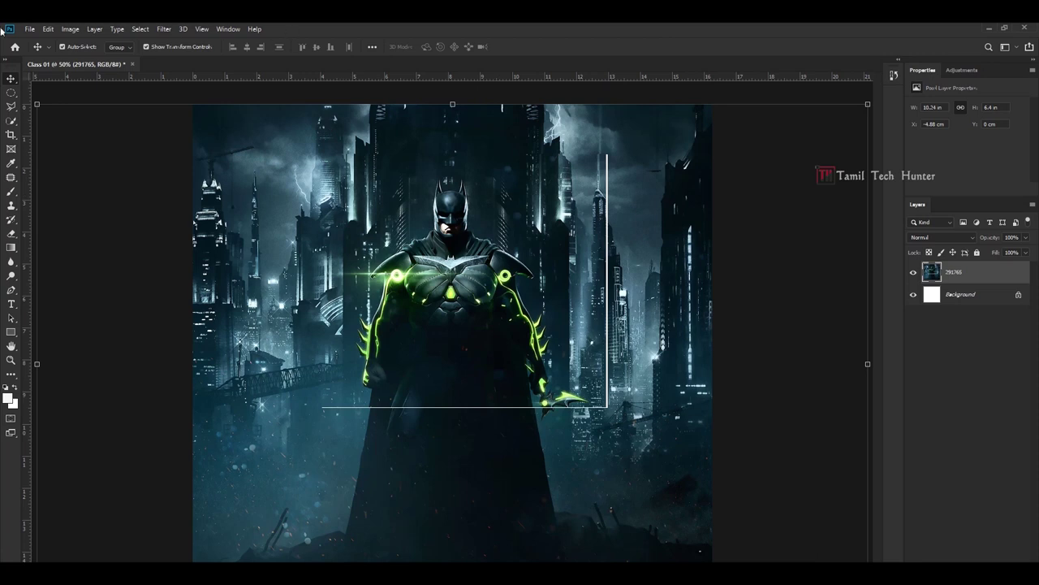
pyautogui.click(10, 95)
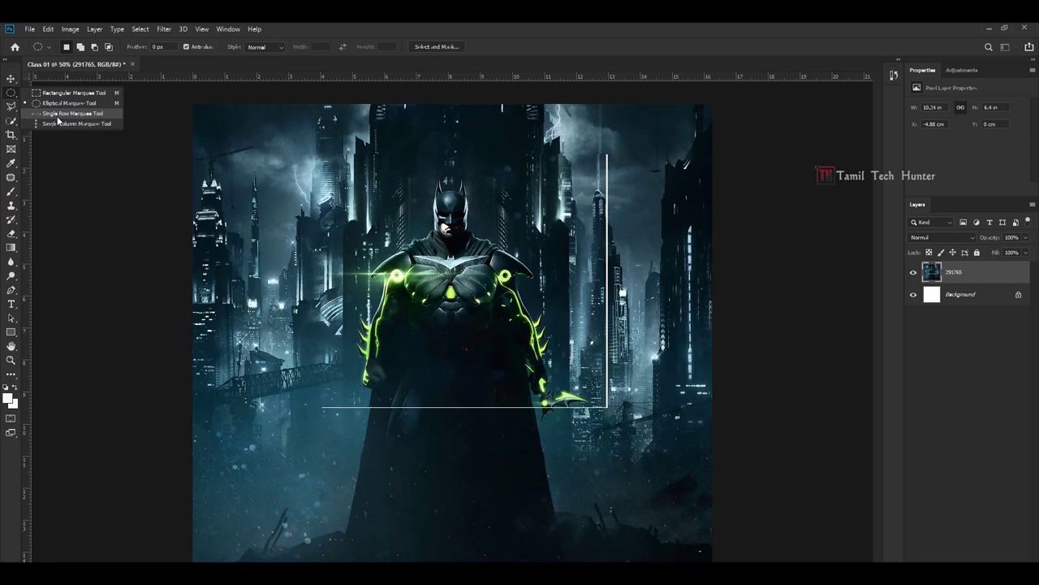
# Select the freehand Lasso Tool from the toolbar's lasso variants.
pyautogui.click(11, 107)
pyautogui.click(11, 107)
pyautogui.click(40, 105)
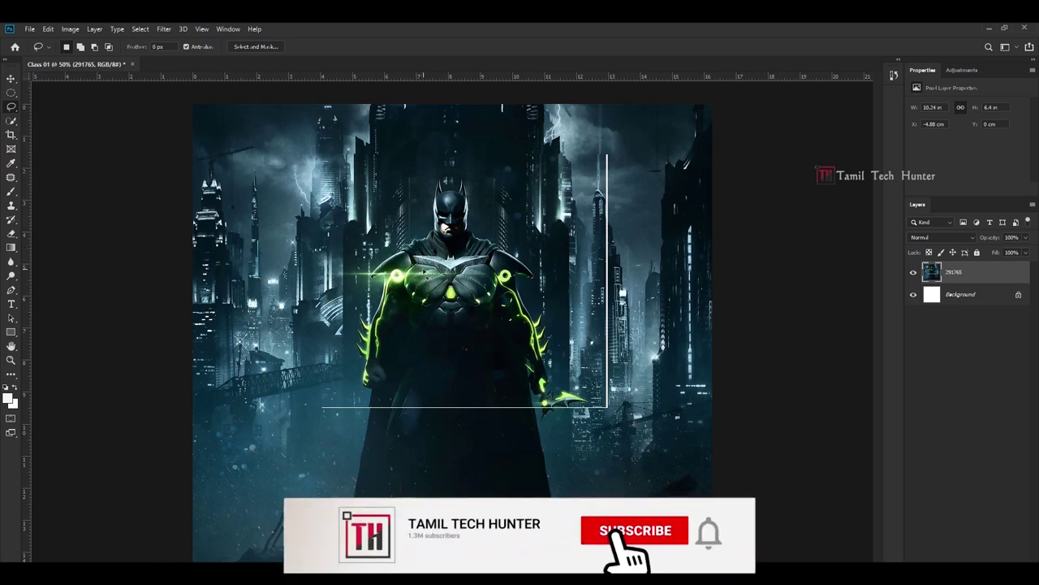
# Zoom to 200% and lasso-trace along Batman's cowl edge and shoulders.
pyautogui.hotkey('ctrl', '+')
pyautogui.hotkey('ctrl', '+')
pyautogui.hotkey('ctrl', '+')
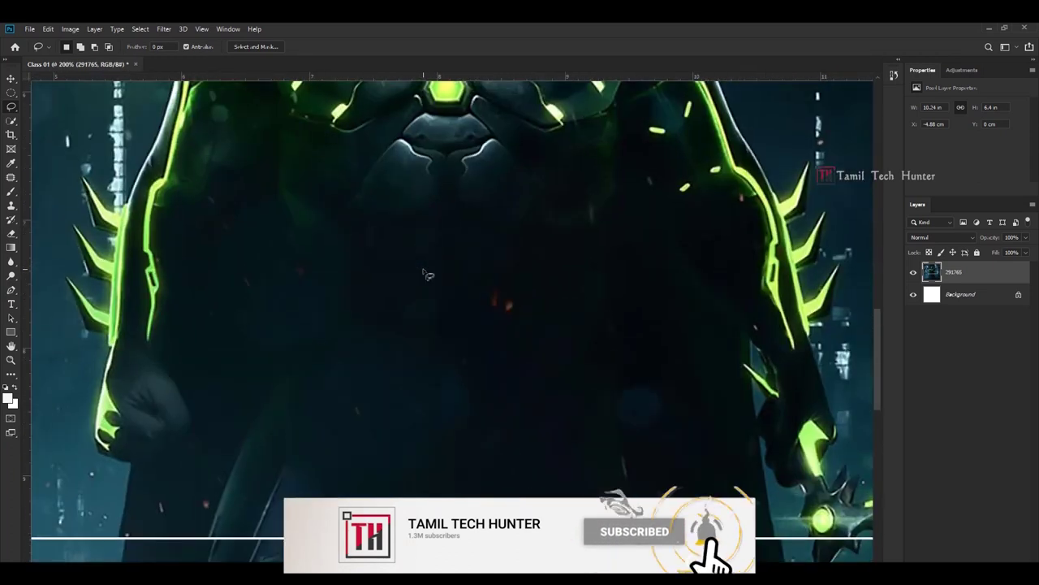
pyautogui.scroll(-3, 327, 162)
pyautogui.scroll(3, 268, 261)
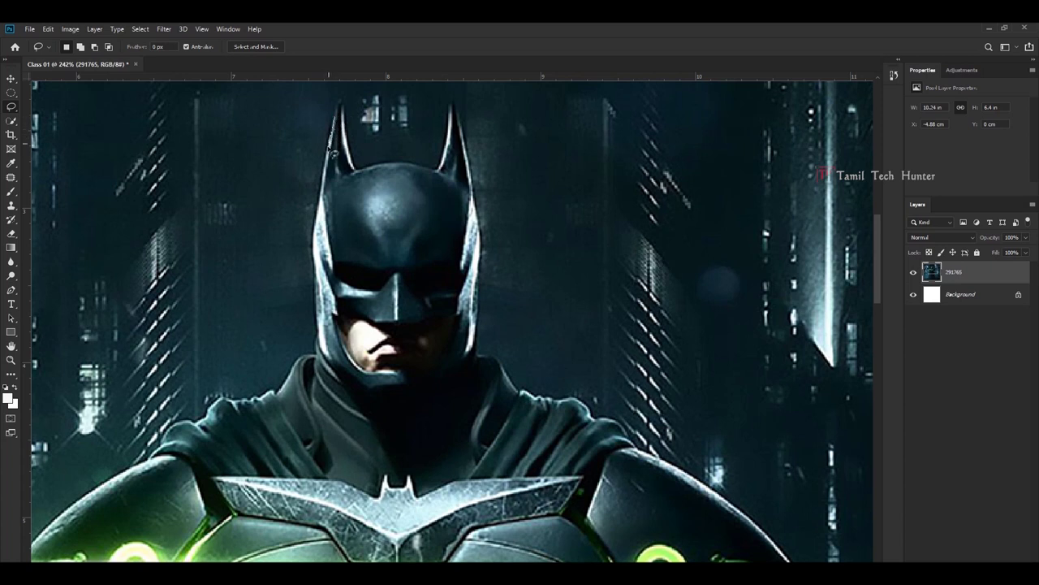
pyautogui.moveTo(327, 166); pyautogui.dragTo(317, 230)
pyautogui.moveTo(315, 286)
pyautogui.mouseDown()
pyautogui.moveTo(318, 353)
pyautogui.moveTo(295, 375)
pyautogui.mouseUp()
pyautogui.moveTo(194, 423)
pyautogui.mouseDown()
pyautogui.moveTo(170, 466)
pyautogui.moveTo(194, 471)
pyautogui.moveTo(217, 503)
pyautogui.moveTo(249, 520)
pyautogui.moveTo(333, 535)
pyautogui.moveTo(529, 526)
pyautogui.moveTo(549, 403)
pyautogui.moveTo(403, 166)
pyautogui.moveTo(335, 134)
pyautogui.moveTo(313, 357)
pyautogui.mouseUp()
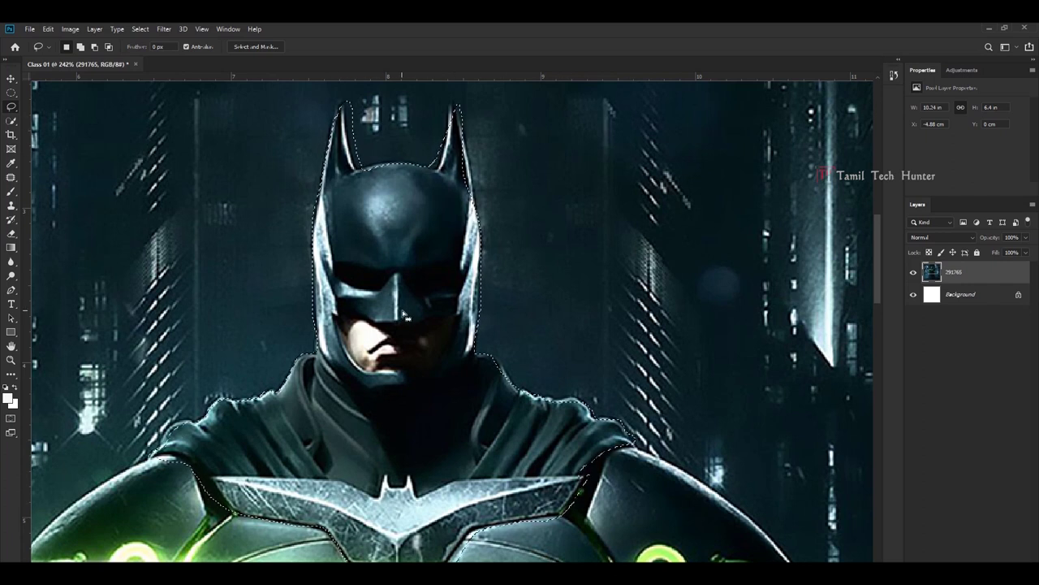
pyautogui.scroll(-3, 404, 315)
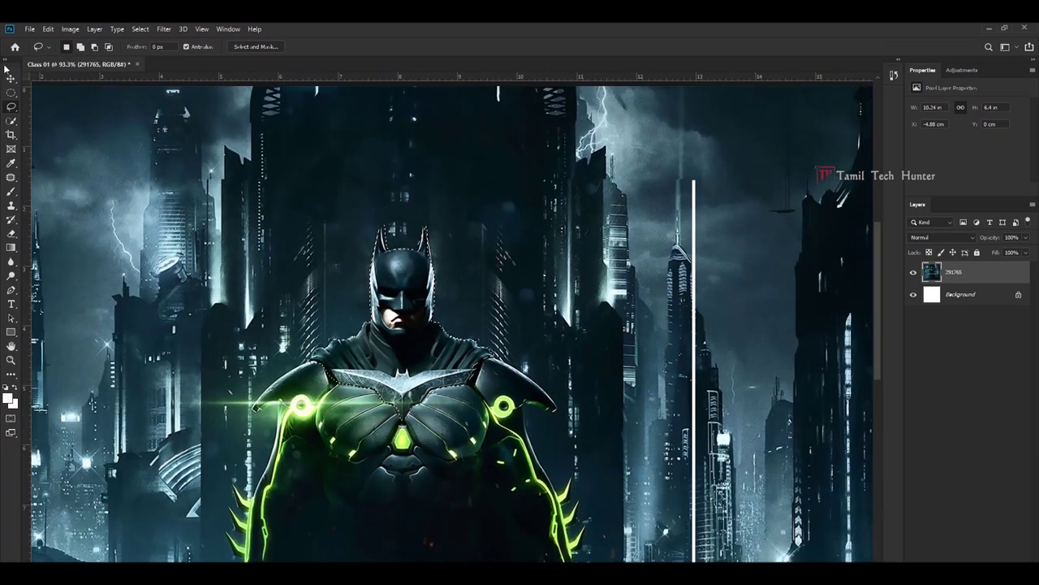
pyautogui.press('v')
pyautogui.moveTo(388, 294); pyautogui.dragTo(260, 202)
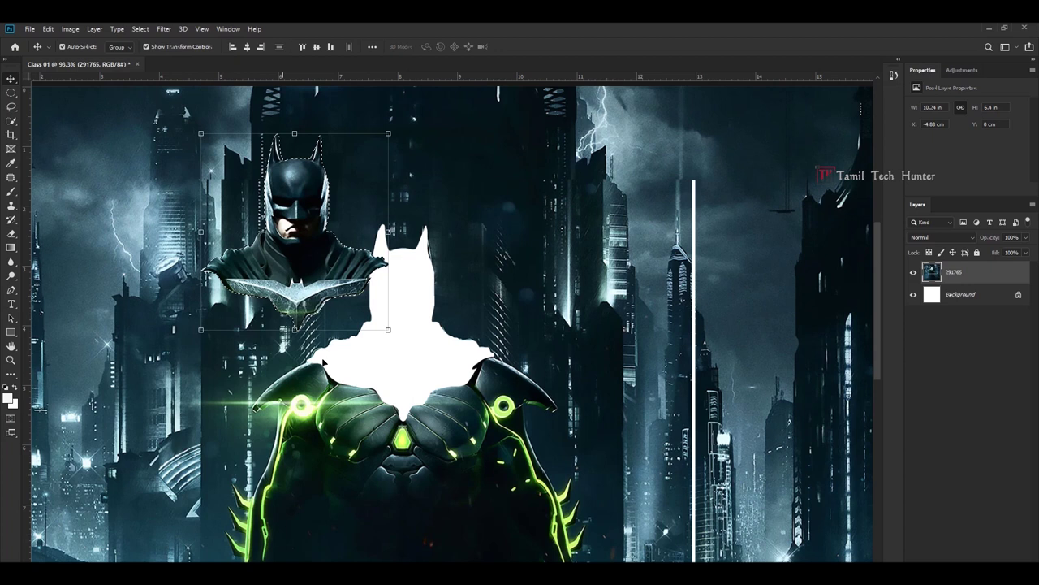
pyautogui.hotkey('ctrl', '0')
pyautogui.moveTo(390, 189); pyautogui.dragTo(325, 282)
pyautogui.scroll(5, 268, 189)
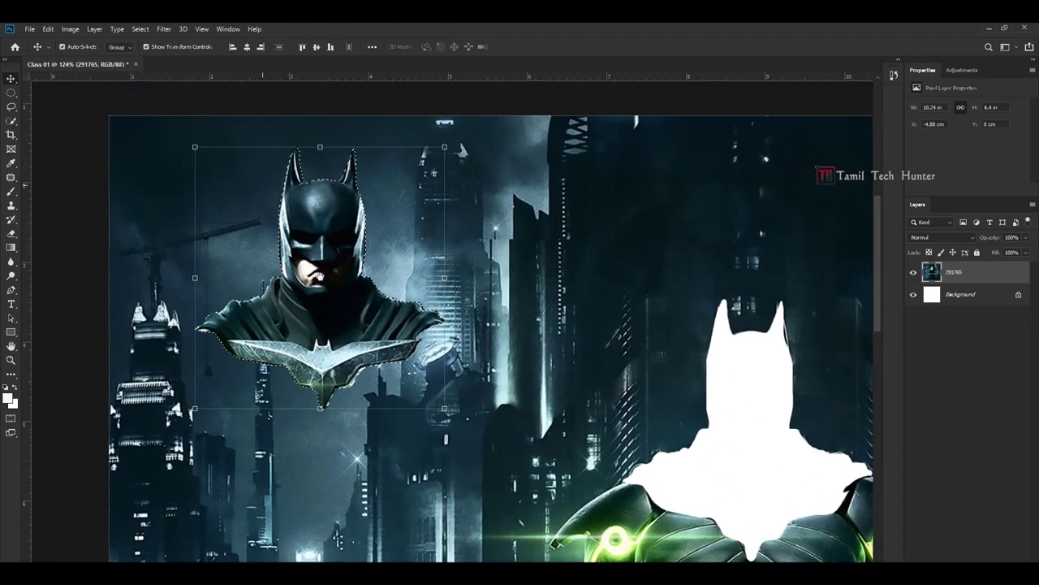
pyautogui.hotkey('ctrl', 'd')
pyautogui.press('m')
pyautogui.click(11, 78)
pyautogui.moveTo(299, 231); pyautogui.dragTo(517, 287)
pyautogui.scroll(-3, 722, 353)
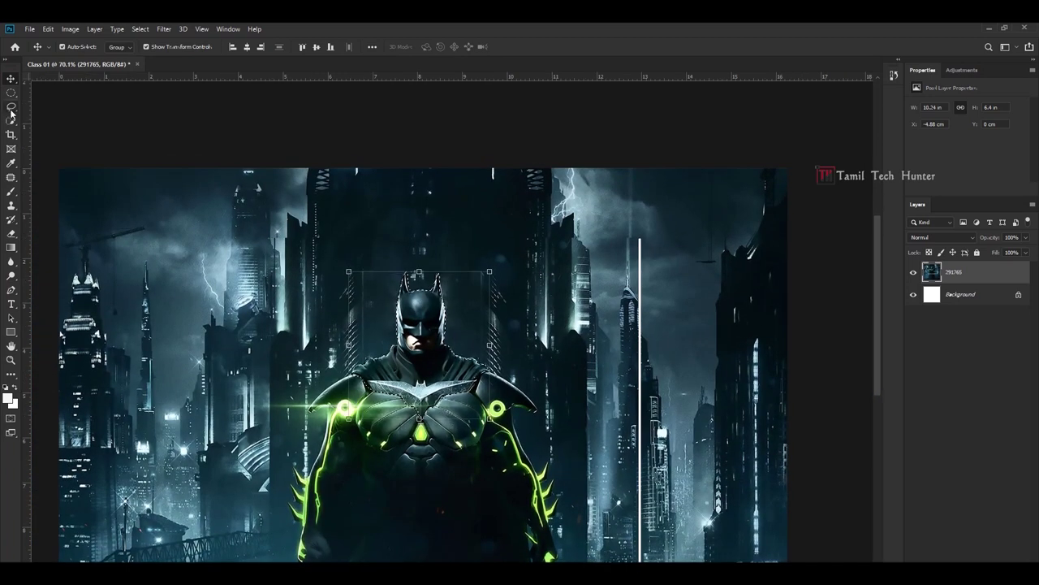
pyautogui.hotkey('ctrl', '+')
pyautogui.press('m')
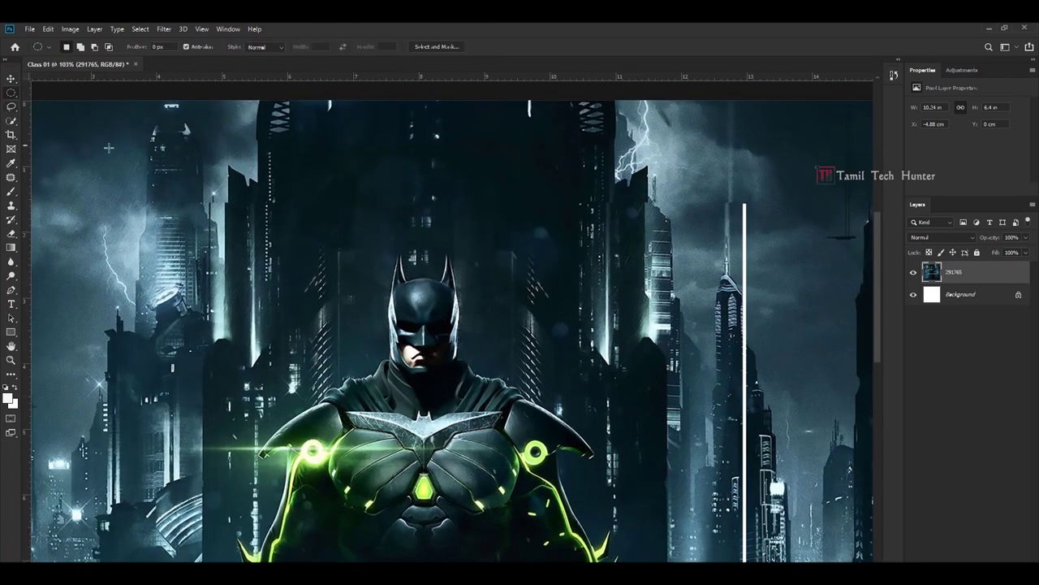
# Trace a freehand lasso around Batman's left ear, then deselect it.
pyautogui.click(11, 106)
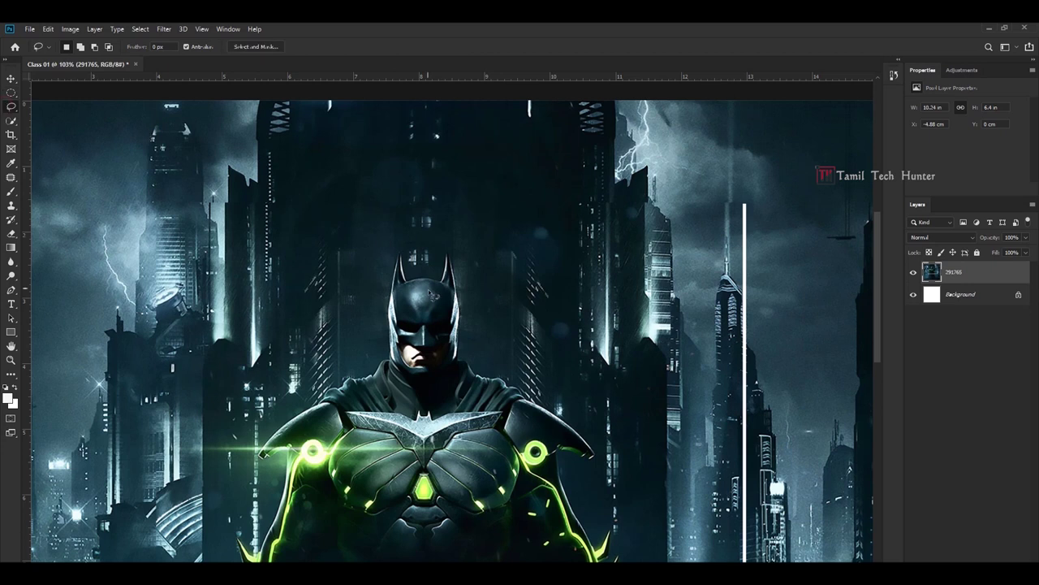
pyautogui.scroll(5, 402, 284)
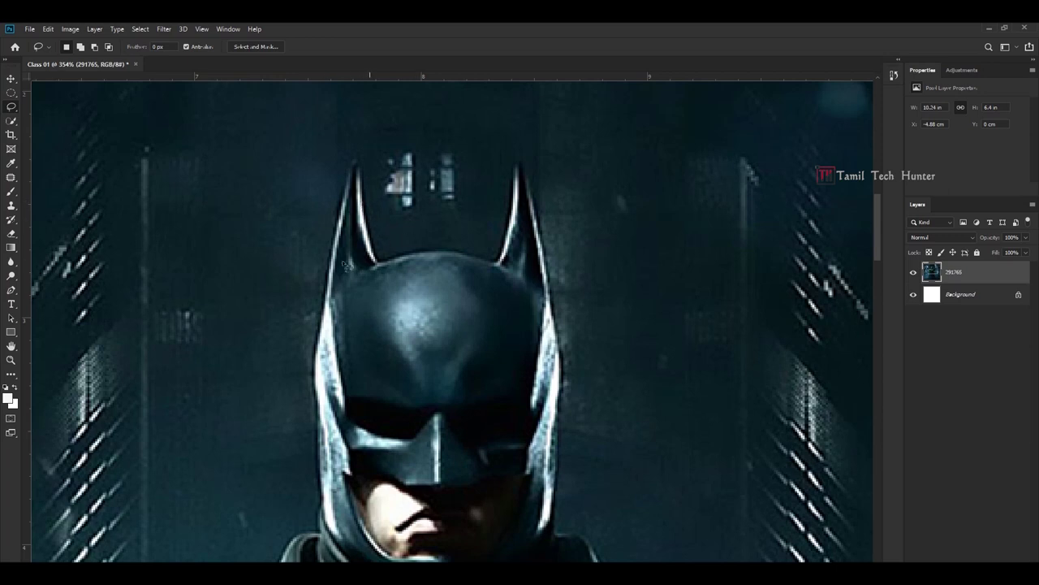
pyautogui.moveTo(333, 246)
pyautogui.mouseDown()
pyautogui.moveTo(355, 165)
pyautogui.moveTo(367, 229)
pyautogui.moveTo(359, 263)
pyautogui.moveTo(402, 270)
pyautogui.moveTo(329, 272)
pyautogui.moveTo(345, 297)
pyautogui.moveTo(439, 295)
pyautogui.mouseUp()
pyautogui.hotkey('ctrl', 'd')
# Choose the Polygonal Lasso Tool from the lasso variants list.
pyautogui.rightClick(12, 108)
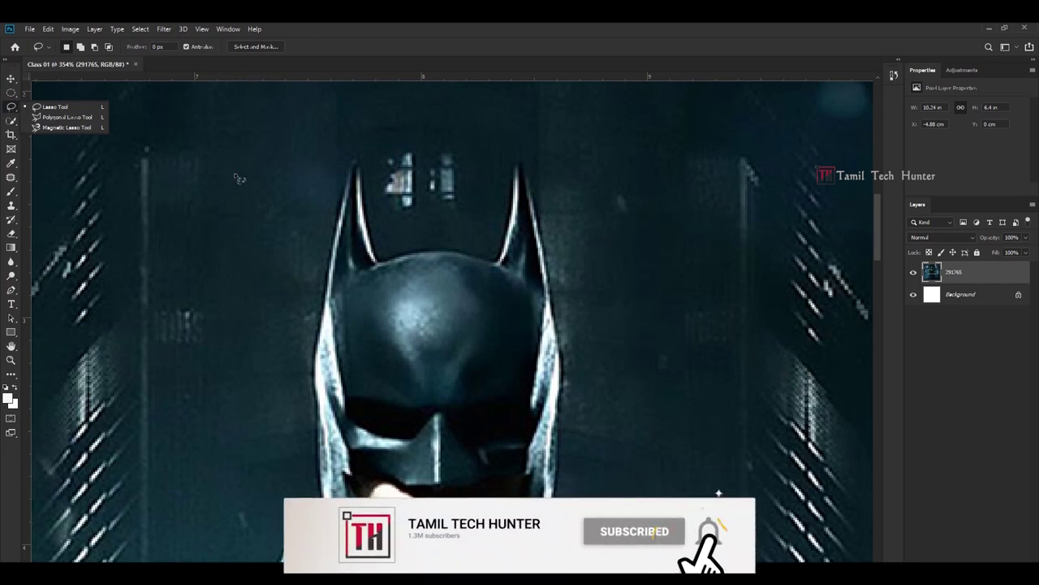
pyautogui.click(54, 106)
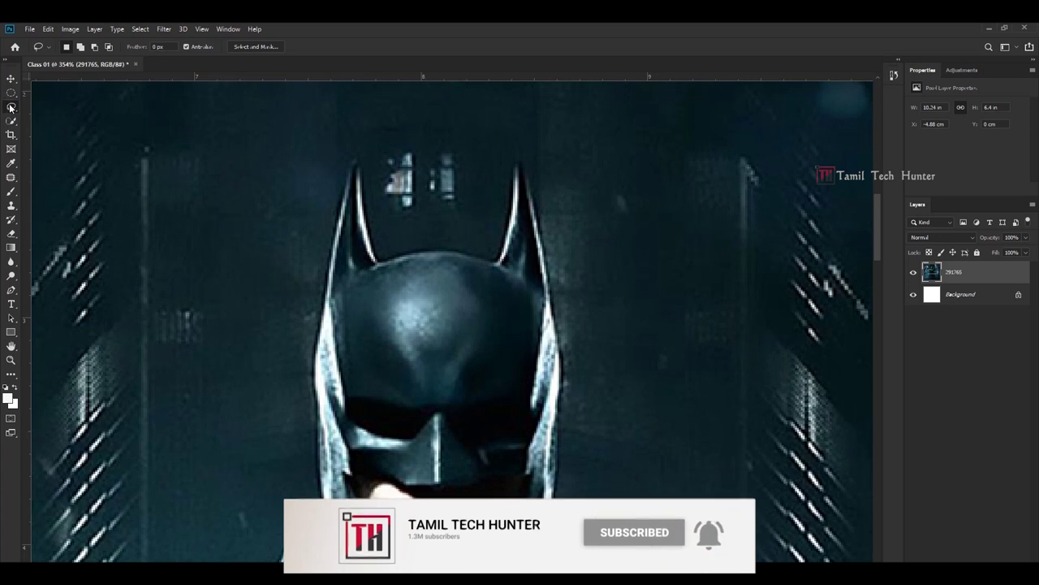
pyautogui.rightClick(11, 106)
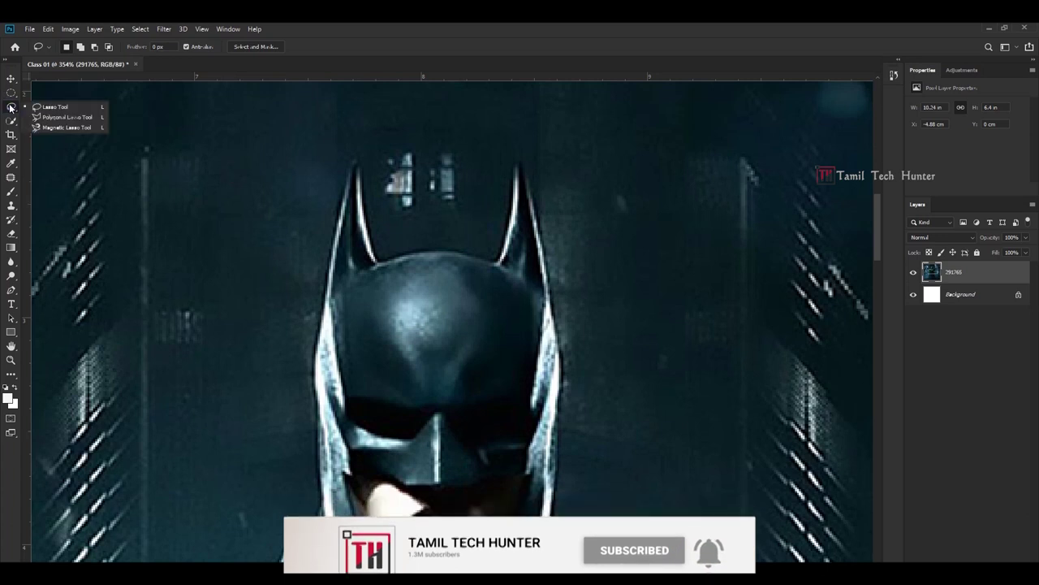
pyautogui.click(65, 117)
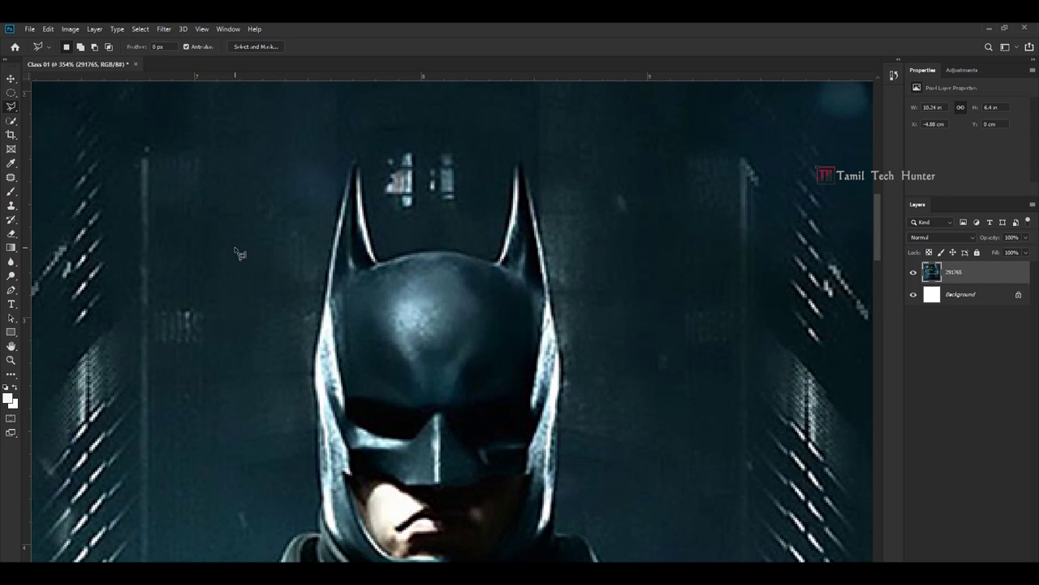
# Place points and trace curves around Batman's ears, cowl, collar and shoulders.
pyautogui.click(350, 169)
pyautogui.click(339, 210)
pyautogui.click(313, 360)
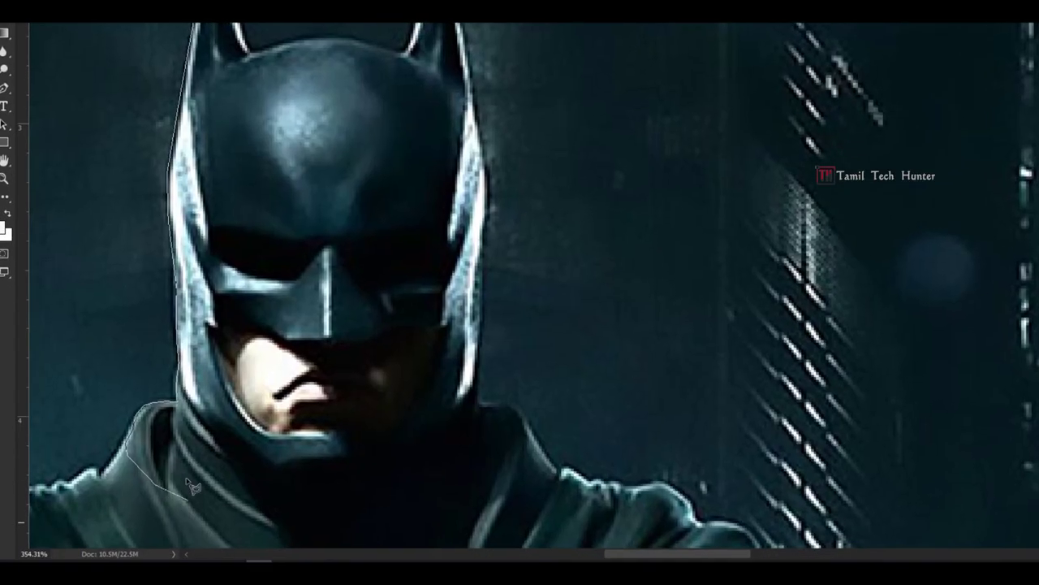
pyautogui.click(155, 485)
pyautogui.click(163, 482)
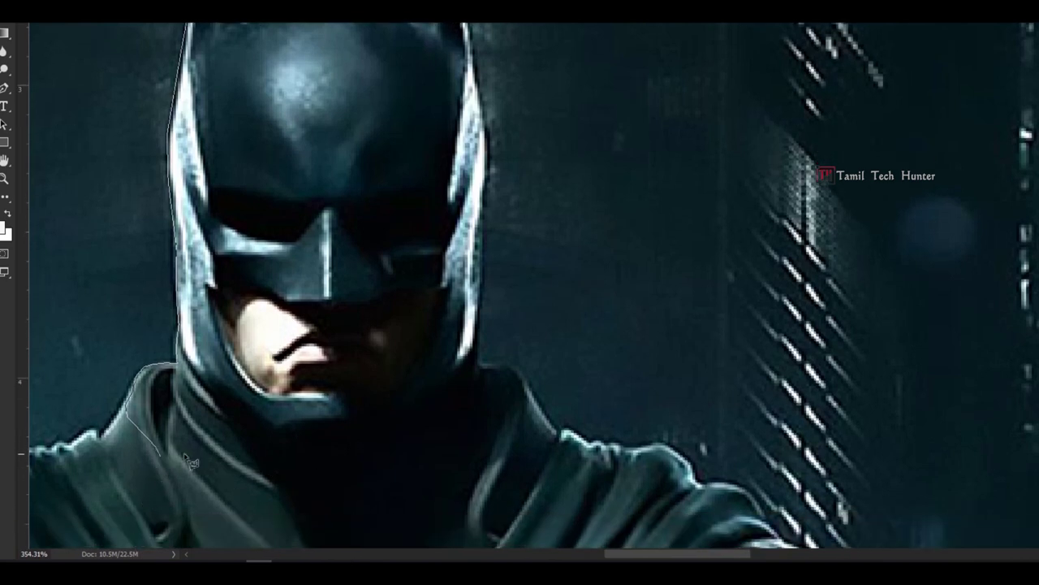
pyautogui.moveTo(166, 455)
pyautogui.mouseDown()
pyautogui.moveTo(230, 475)
pyautogui.moveTo(366, 481)
pyautogui.moveTo(475, 447)
pyautogui.moveTo(490, 341)
pyautogui.moveTo(480, 337)
pyautogui.moveTo(478, 235)
pyautogui.moveTo(489, 136)
pyautogui.moveTo(468, 20)
pyautogui.mouseUp()
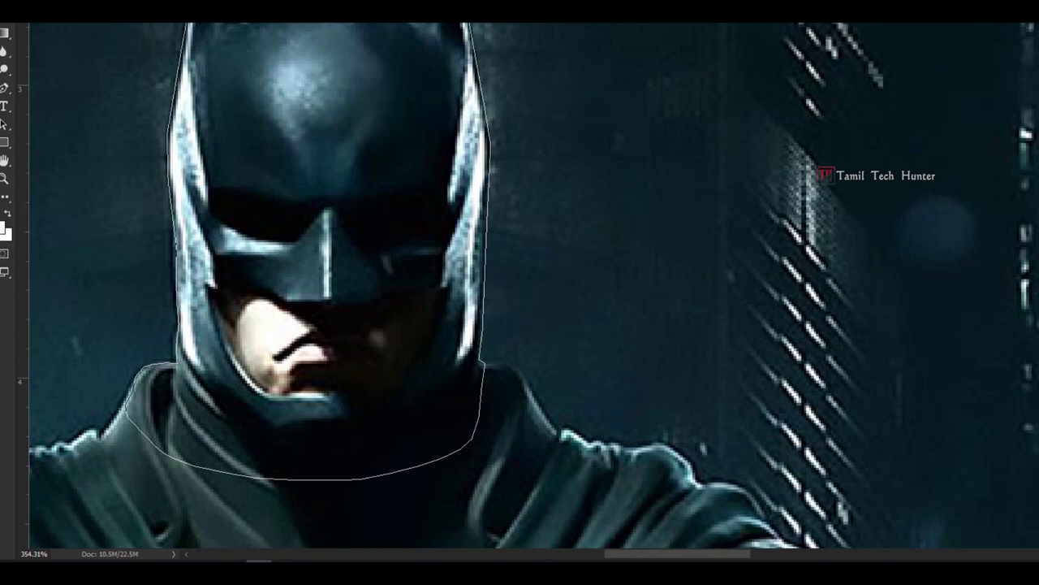
pyautogui.moveTo(469, 21); pyautogui.dragTo(406, 19)
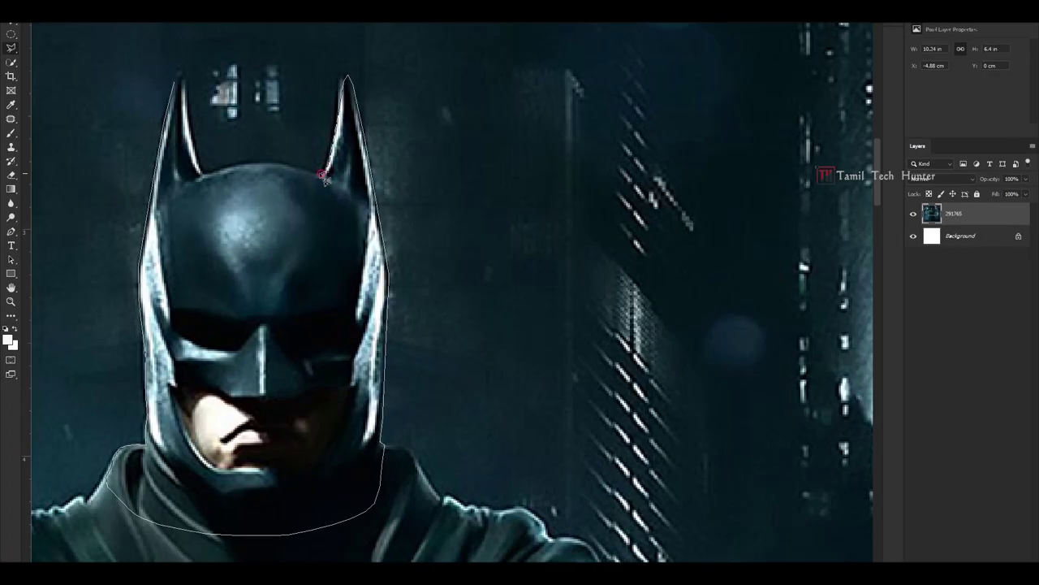
pyautogui.moveTo(300, 172)
pyautogui.mouseDown()
pyautogui.moveTo(209, 177)
pyautogui.moveTo(187, 132)
pyautogui.moveTo(181, 78)
pyautogui.mouseUp()
# Drag the selected cowl right with Free Transform, undo the move, and deselect.
pyautogui.hotkey('ctrl', 't')
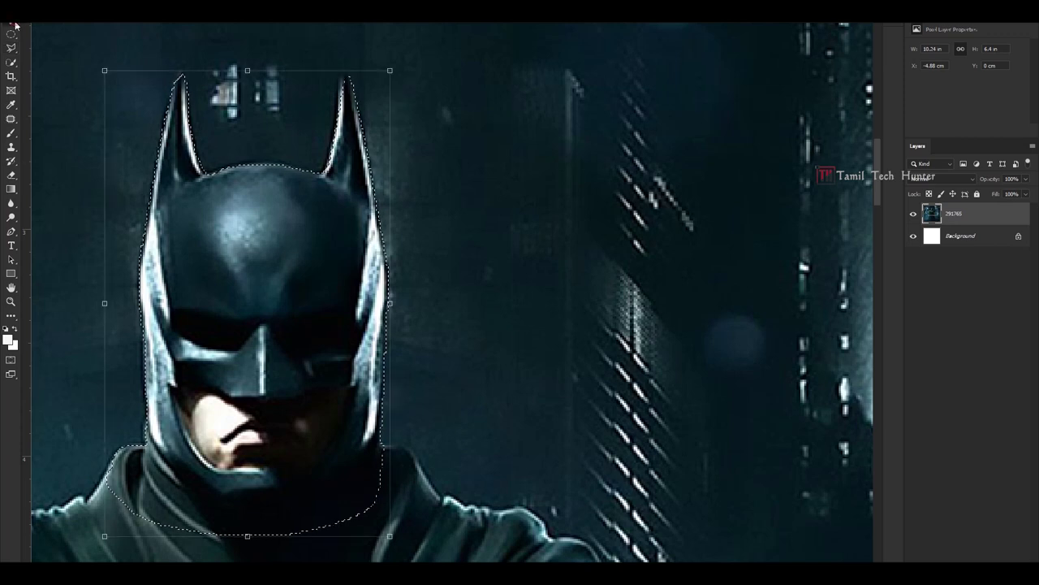
pyautogui.moveTo(254, 255); pyautogui.dragTo(609, 236)
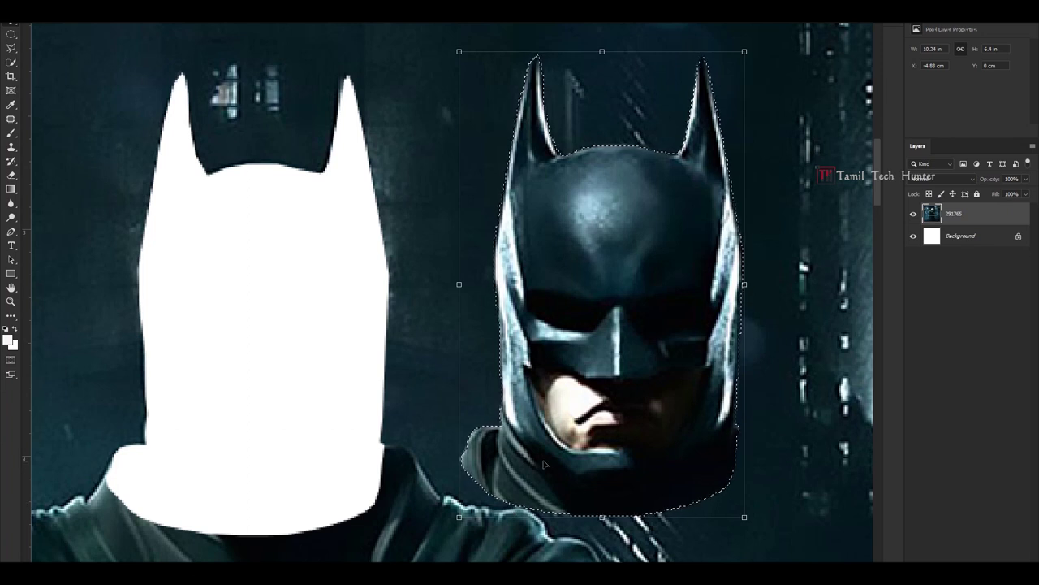
pyautogui.hotkey('ctrl', 'z')
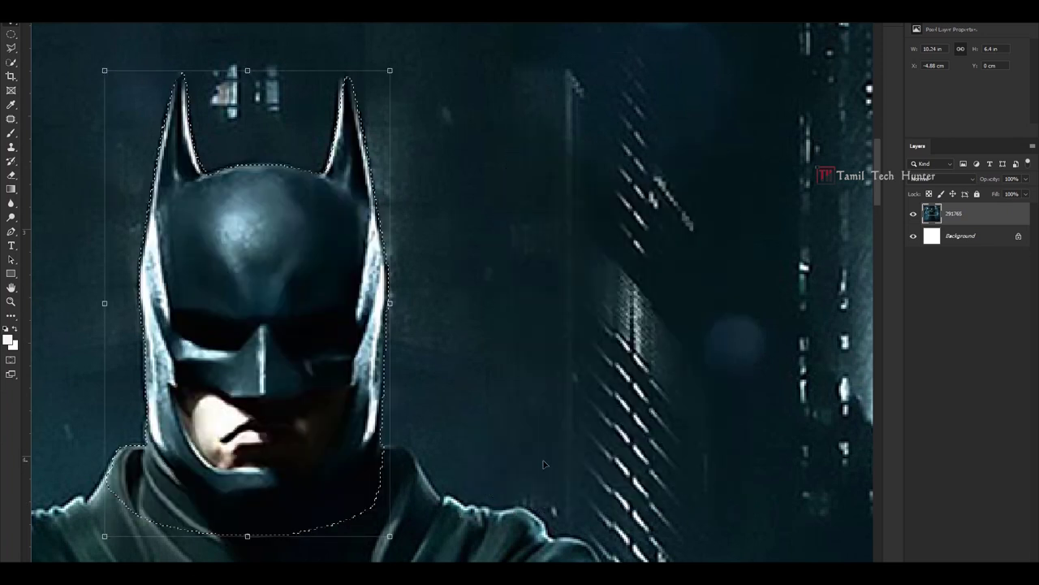
pyautogui.hotkey('ctrl', 'd')
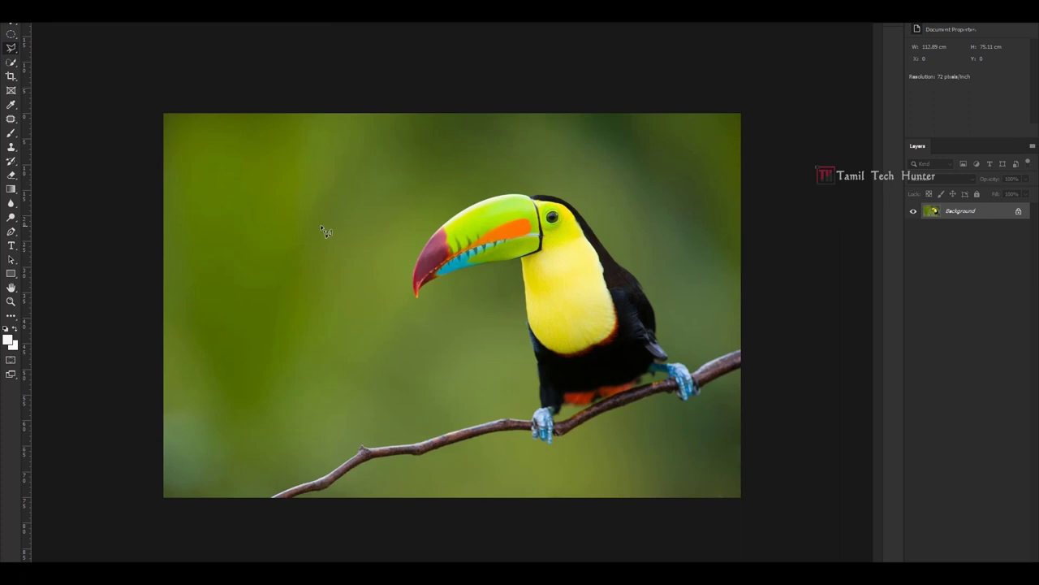
# Swap the Lasso for the Magnetic Lasso Tool from the toolbar flyout.
pyautogui.rightClick(14, 51)
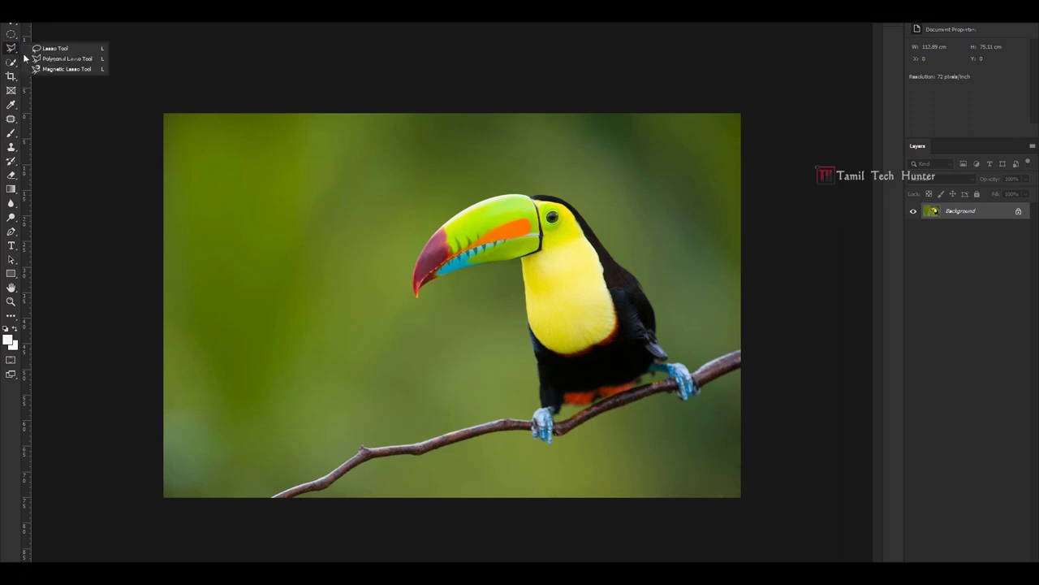
pyautogui.click(65, 69)
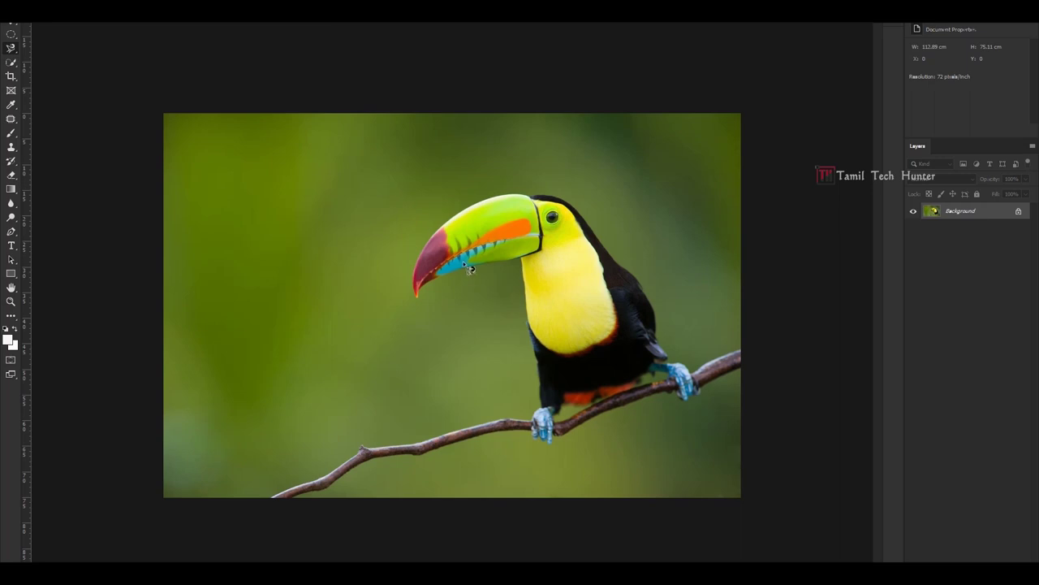
# Trace a Magnetic Lasso selection around the toucan and branch, closing it at the beak tip.
pyautogui.click(415, 292)
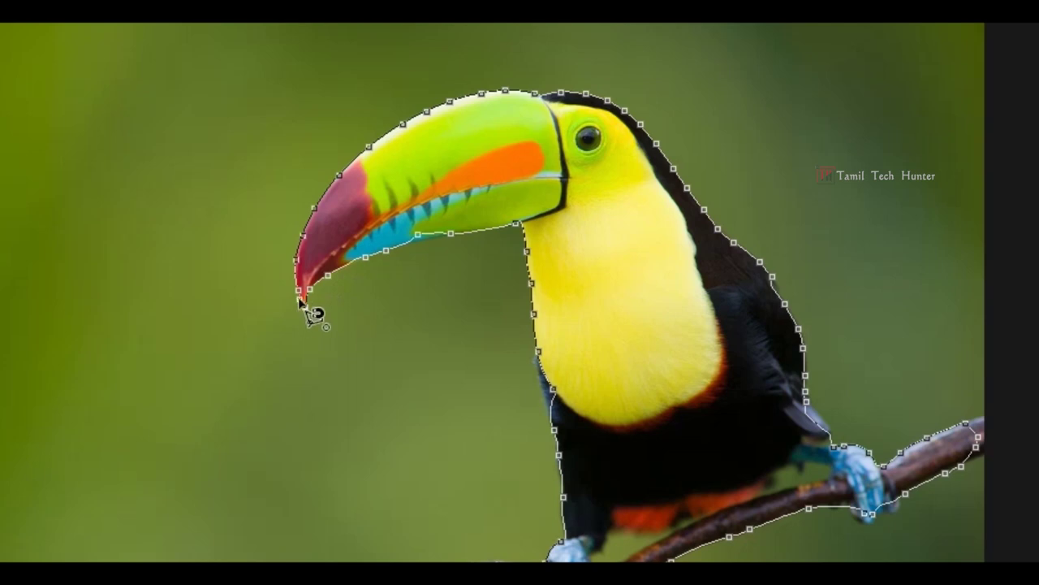
pyautogui.click(300, 299)
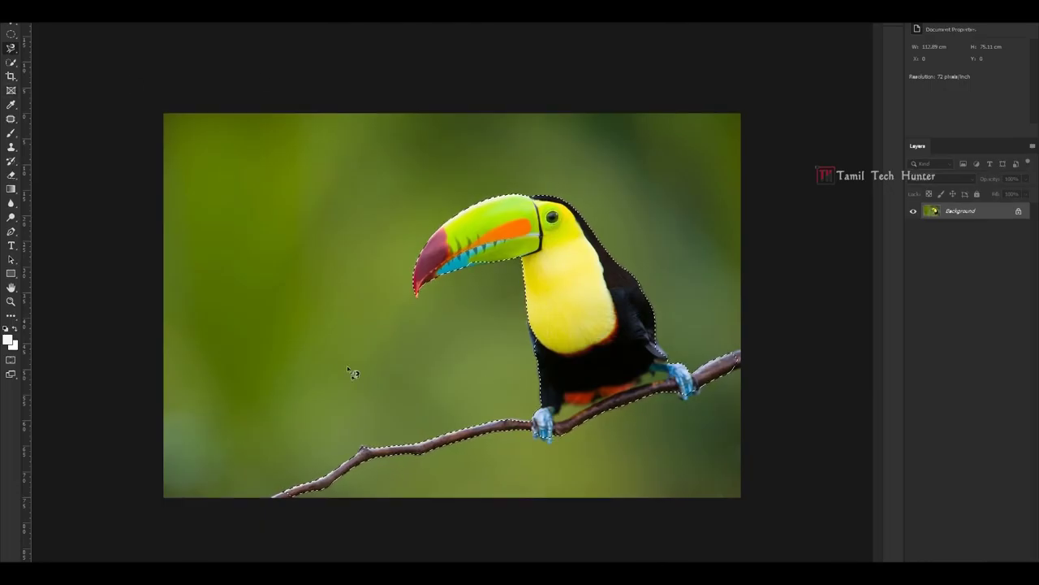
# Drag the selected toucan up and left with the Move tool, then revert the photo with F12.
pyautogui.click(12, 26)
pyautogui.moveTo(532, 253); pyautogui.dragTo(440, 187)
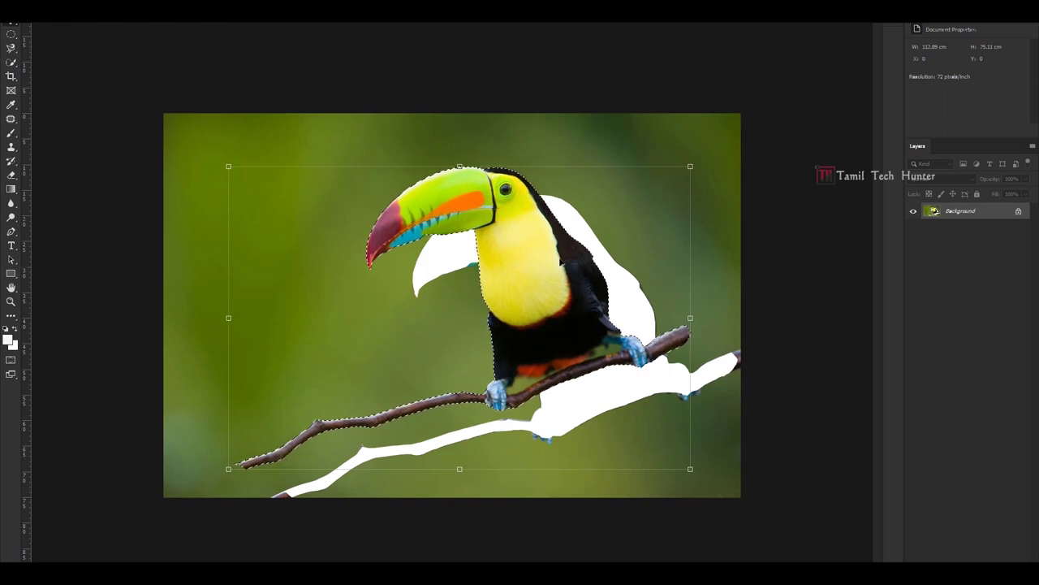
pyautogui.moveTo(525, 227); pyautogui.dragTo(538, 220)
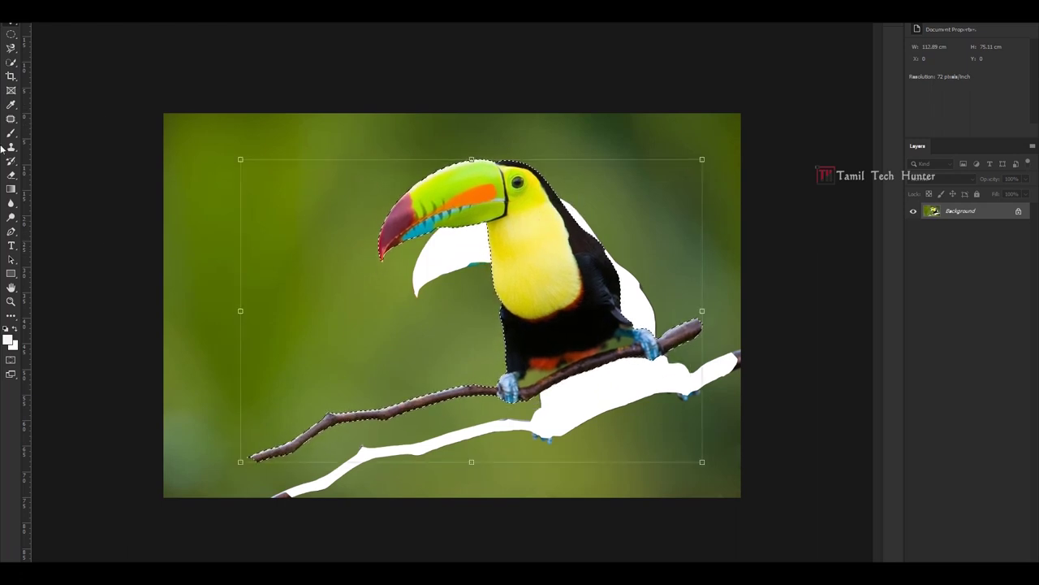
pyautogui.press('F12')
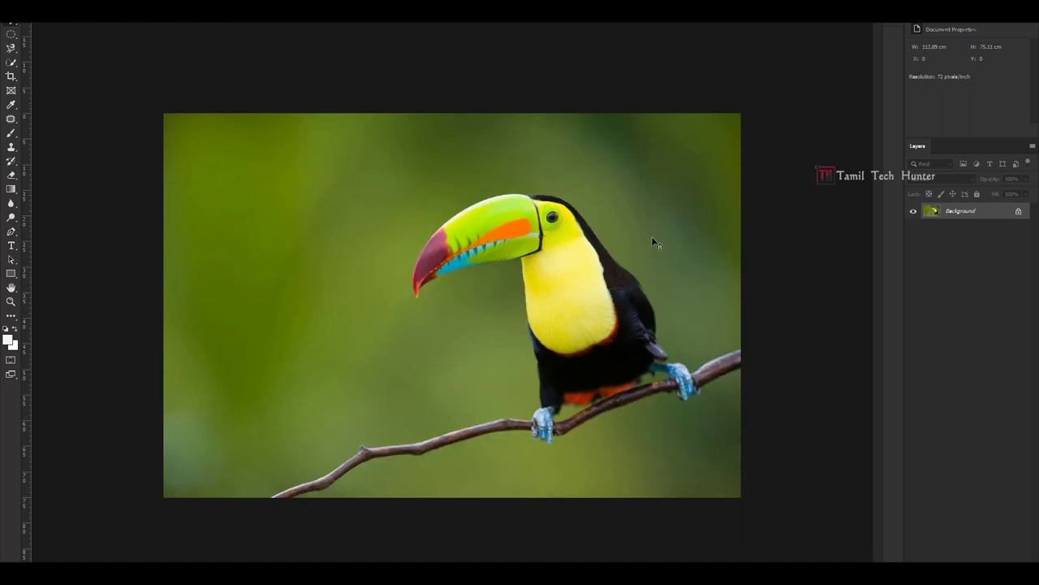
# Paint a Quick Selection over the toucan's beak, head, body, feet and branch.
pyautogui.click(11, 65)
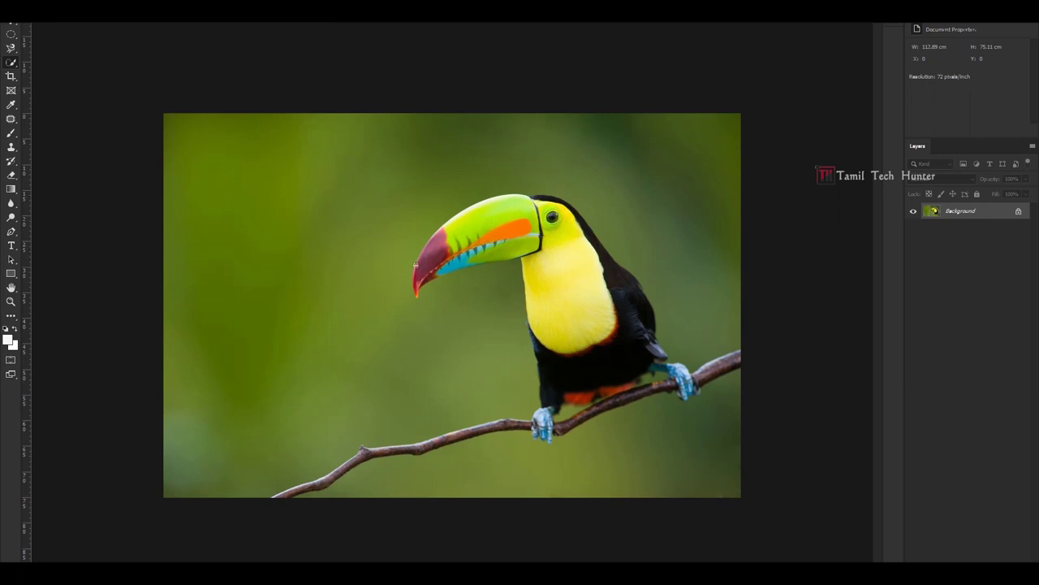
pyautogui.moveTo(434, 252); pyautogui.dragTo(449, 250)
pyautogui.moveTo(526, 215)
pyautogui.mouseDown()
pyautogui.moveTo(550, 208)
pyautogui.moveTo(601, 325)
pyautogui.mouseUp()
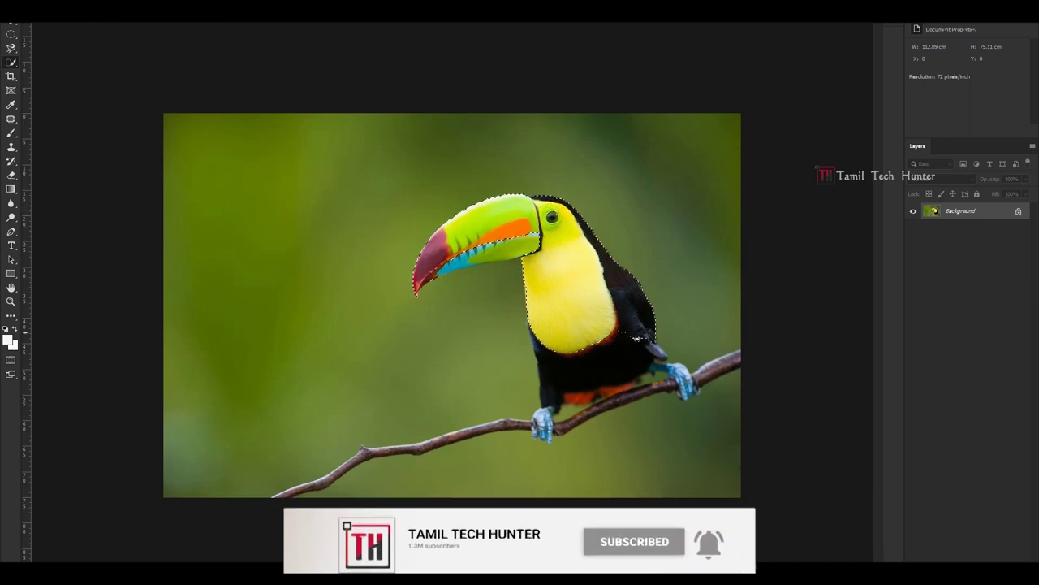
pyautogui.moveTo(544, 418)
pyautogui.mouseDown()
pyautogui.moveTo(373, 452)
pyautogui.moveTo(316, 485)
pyautogui.mouseUp()
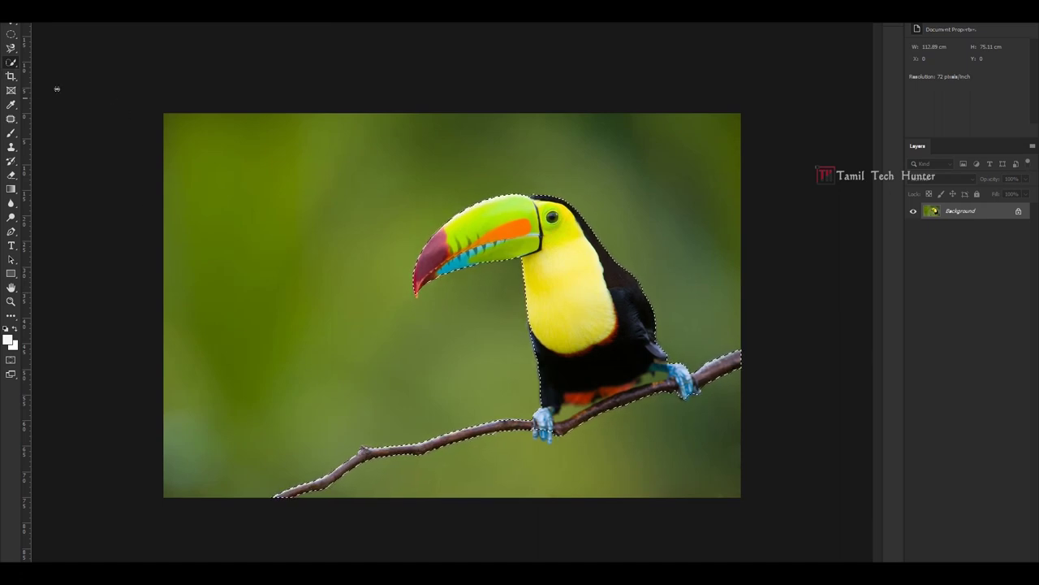
# View the Quick Selection variants, then deselect by clicking the canvas with the Elliptical Marquee.
pyautogui.rightClick(11, 63)
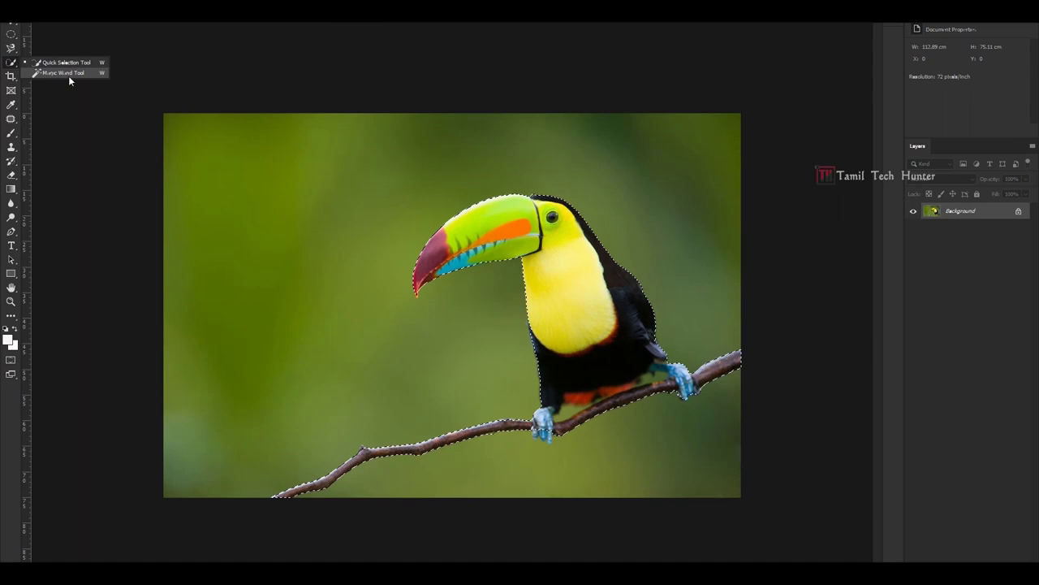
pyautogui.click(68, 73)
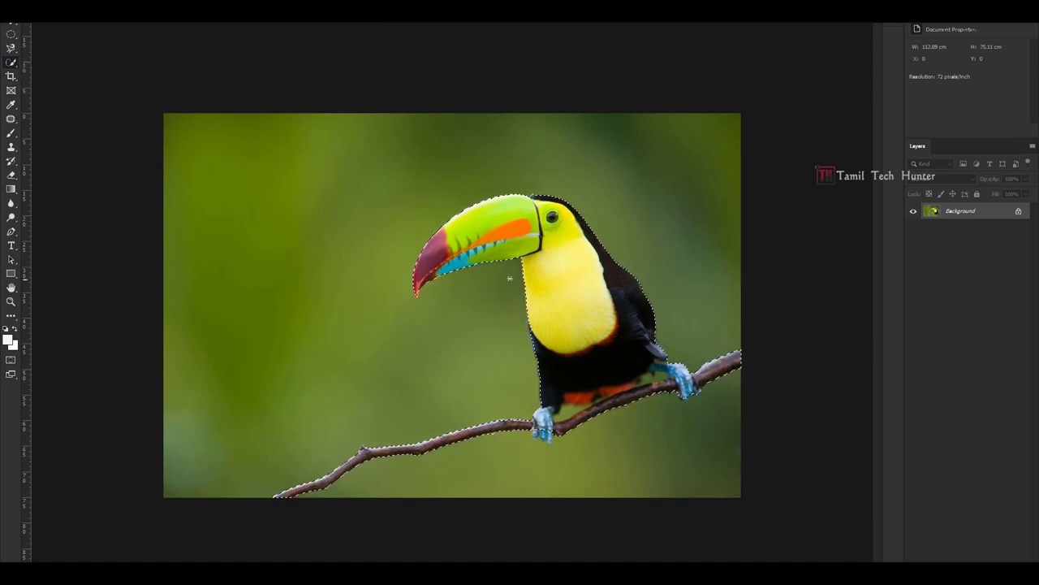
pyautogui.click(11, 34)
pyautogui.click(220, 143)
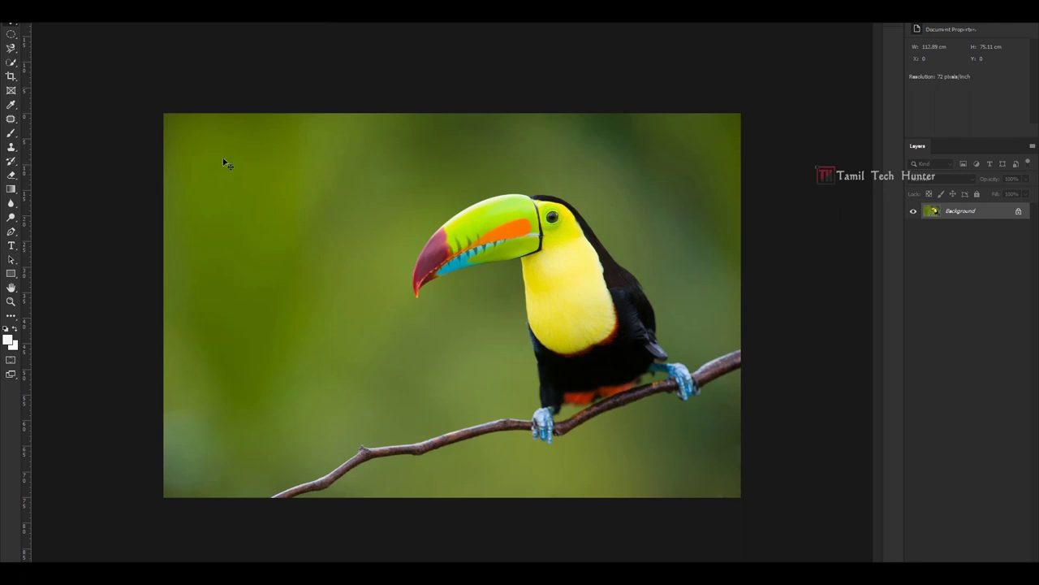
# Crop the toucan photo by pulling the left, right, top and bottom edges inward and applying.
pyautogui.click(10, 77)
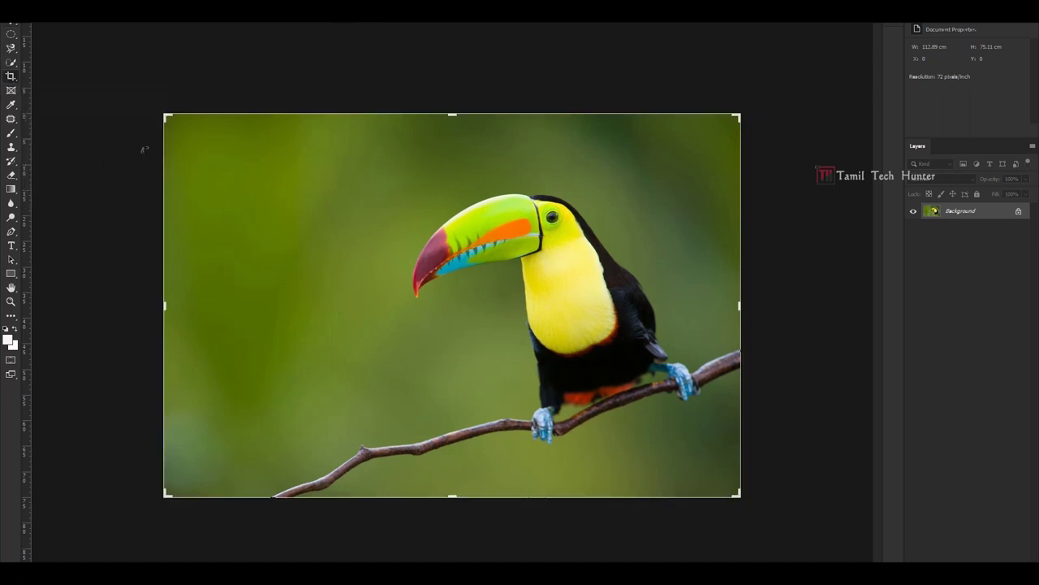
pyautogui.moveTo(162, 305); pyautogui.dragTo(274, 306)
pyautogui.moveTo(633, 306); pyautogui.dragTo(608, 305)
pyautogui.moveTo(451, 118); pyautogui.dragTo(451, 179)
pyautogui.moveTo(451, 463); pyautogui.dragTo(452, 443)
pyautogui.press('Return')
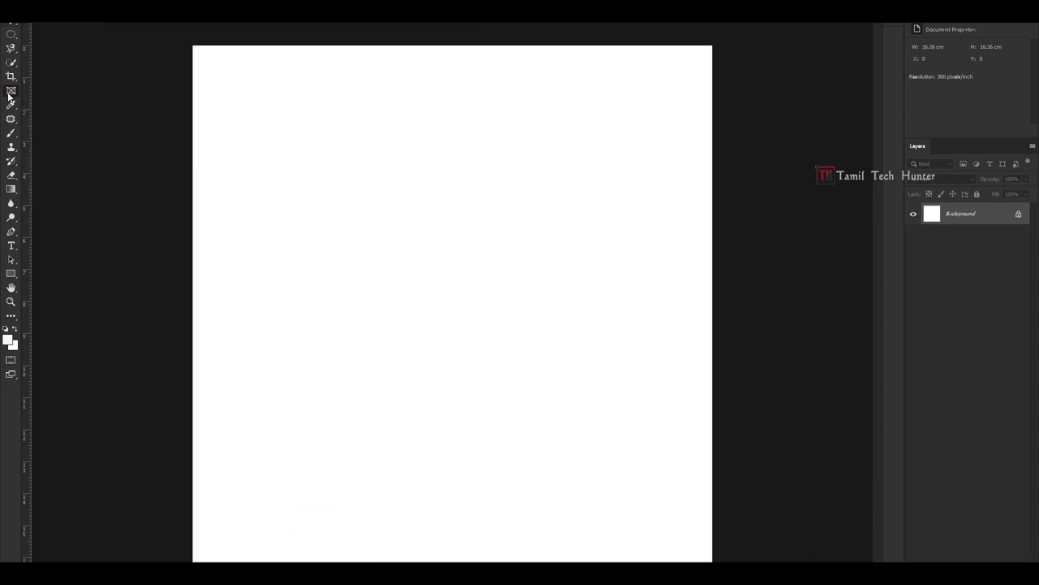
# Add a centre-aligned placeholder text box coloured near-black 0e0e0e.
pyautogui.click(13, 247)
pyautogui.moveTo(289, 343); pyautogui.dragTo(578, 423)
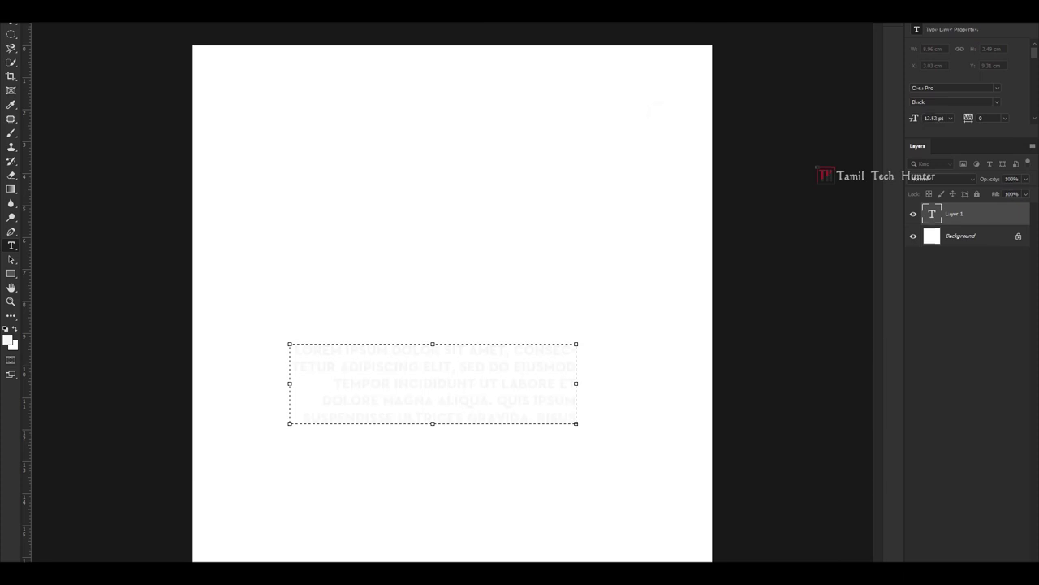
pyautogui.write('0e0e0e')
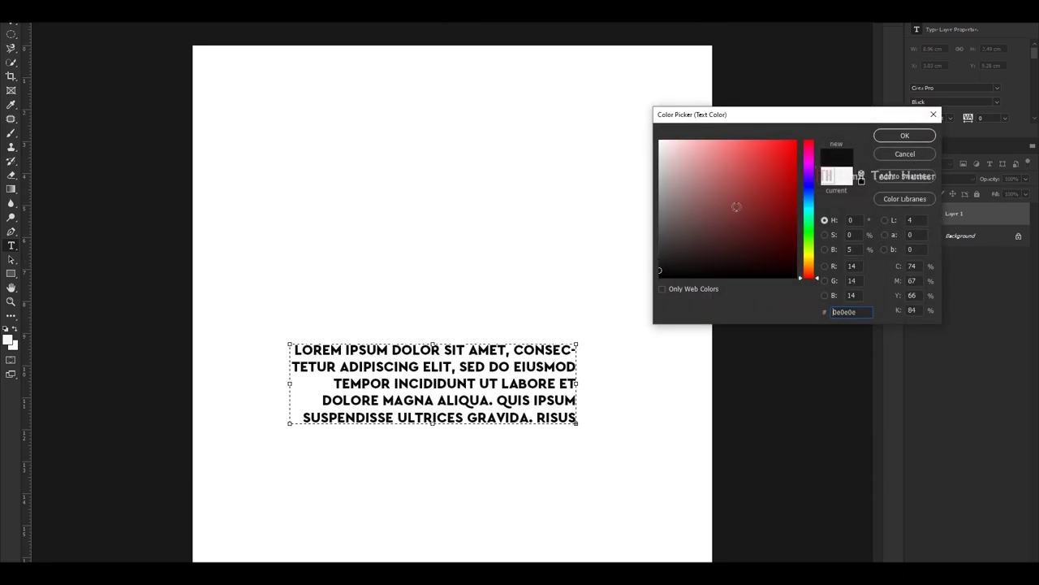
pyautogui.click(901, 136)
pyautogui.hotkey('ctrl', 'shift', 'c')
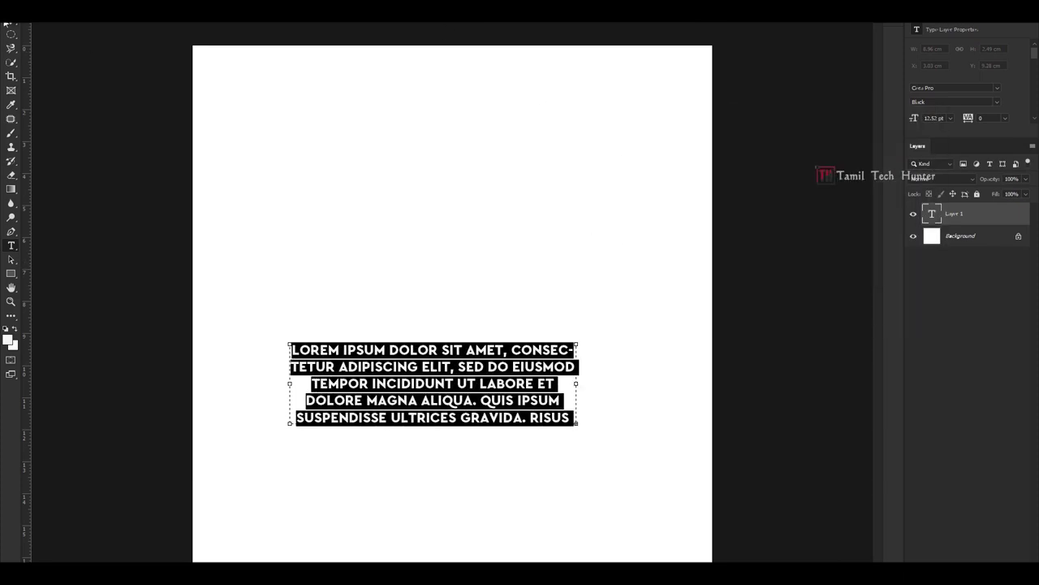
# Nudge the text block slightly down and right, then deselect it.
pyautogui.click(8, 24)
pyautogui.moveTo(431, 339); pyautogui.dragTo(452, 358)
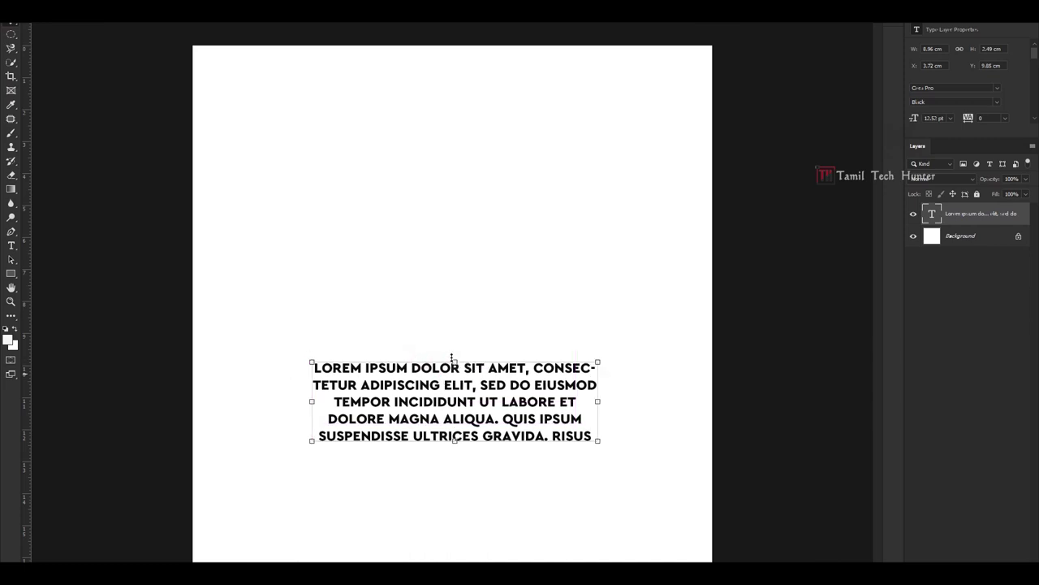
pyautogui.click(802, 240)
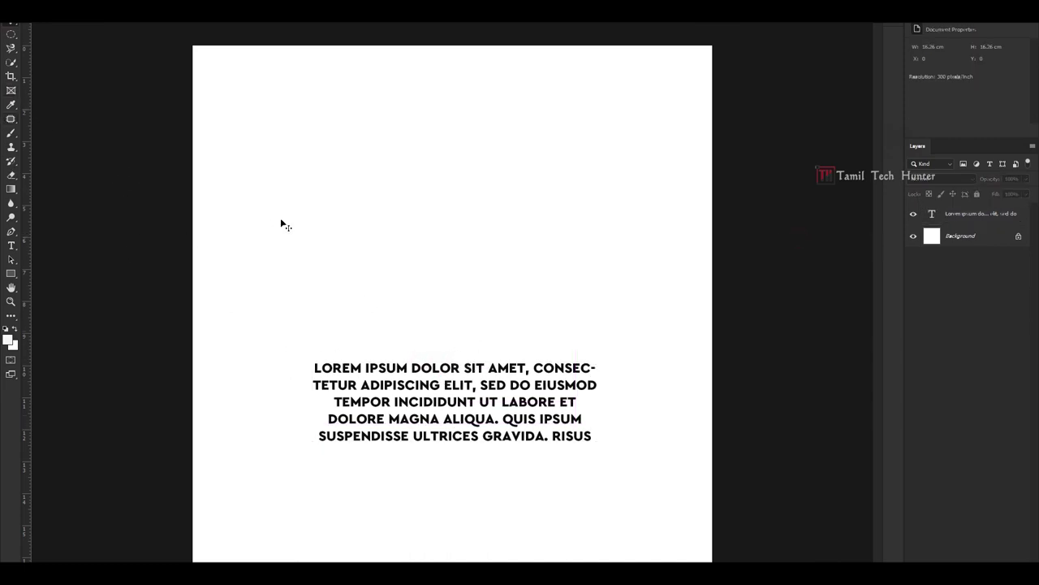
pyautogui.click(11, 90)
pyautogui.moveTo(319, 111); pyautogui.dragTo(592, 348)
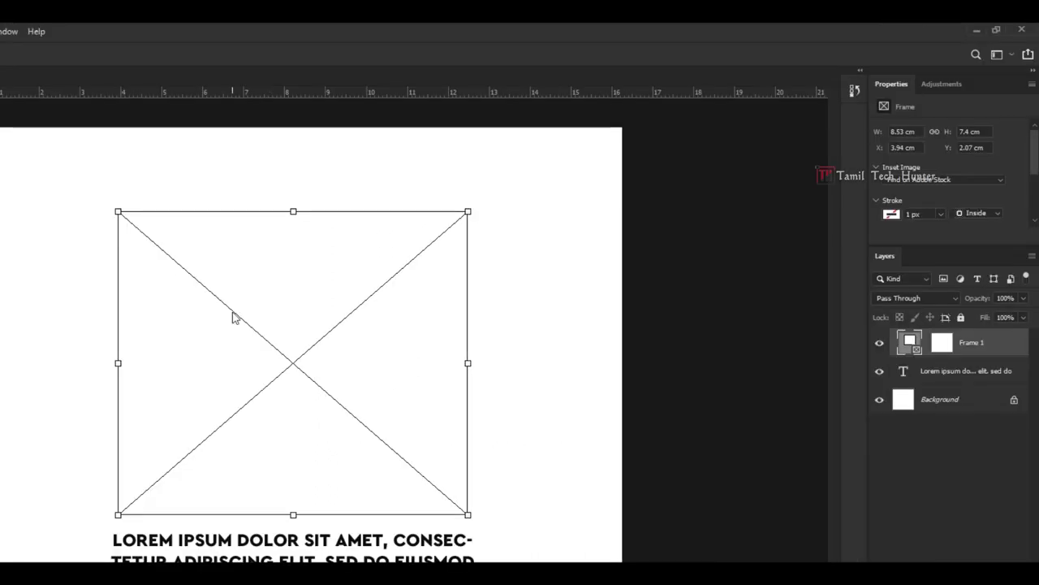
# Drag the bird-bee-eater wallpaper from the Wallpapers folder into the empty Photoshop frame.
pyautogui.click(976, 32)
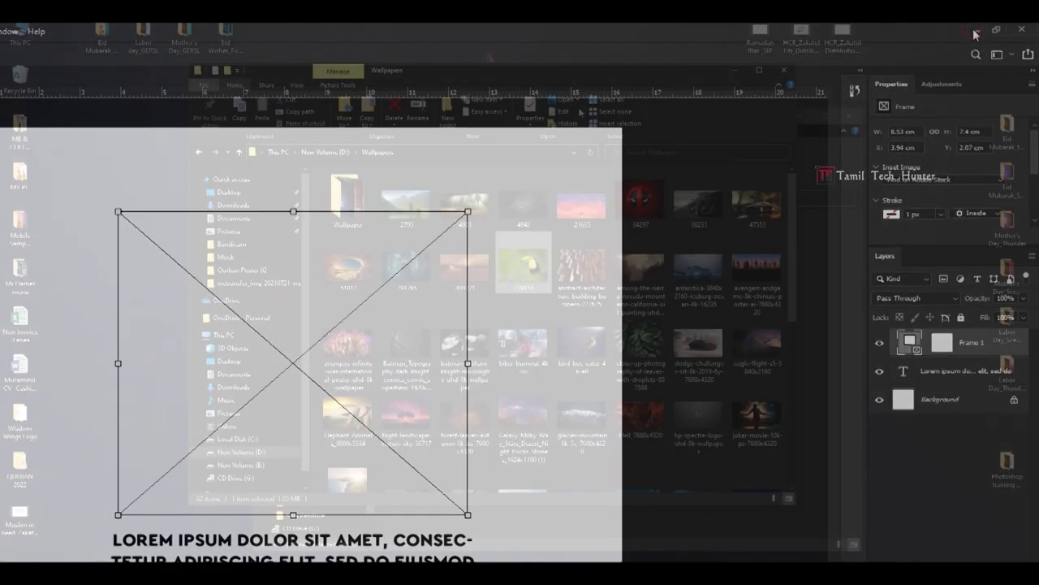
pyautogui.moveTo(422, 72)
pyautogui.mouseDown()
pyautogui.moveTo(391, 33)
pyautogui.moveTo(445, 61)
pyautogui.moveTo(423, 63)
pyautogui.mouseUp()
pyautogui.click(524, 333)
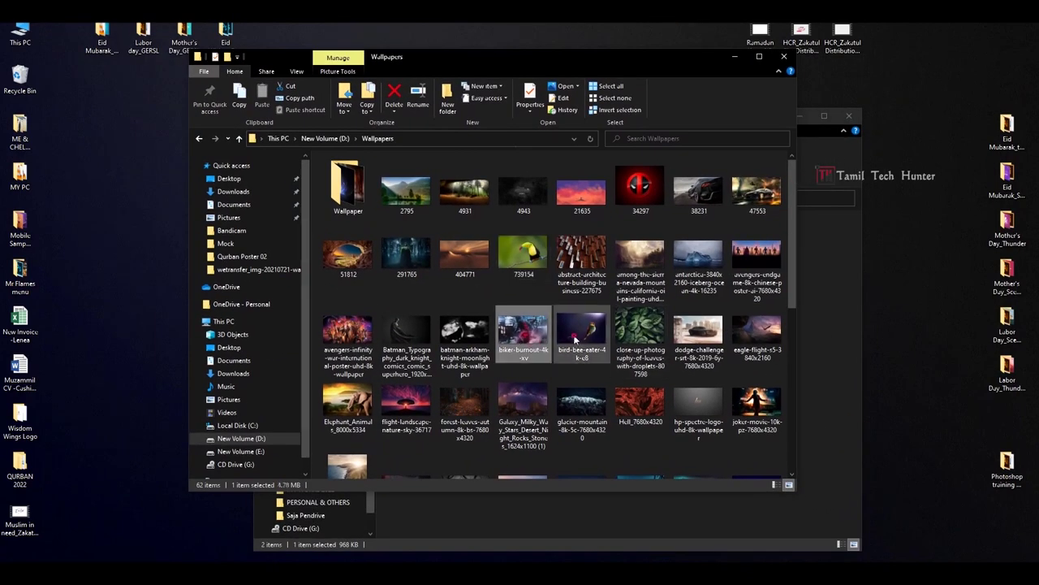
pyautogui.click(575, 339)
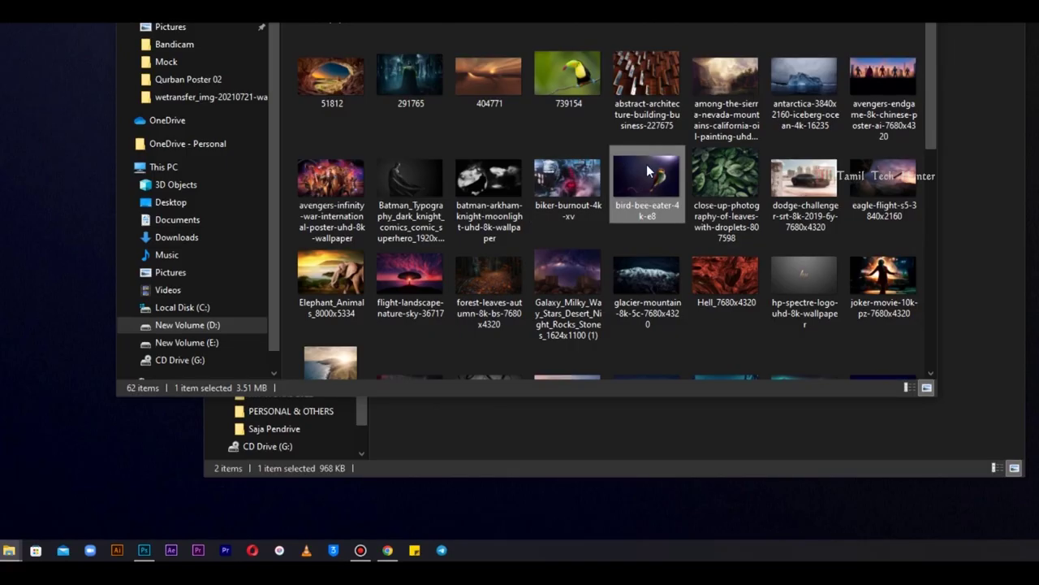
pyautogui.moveTo(647, 171); pyautogui.dragTo(453, 228)
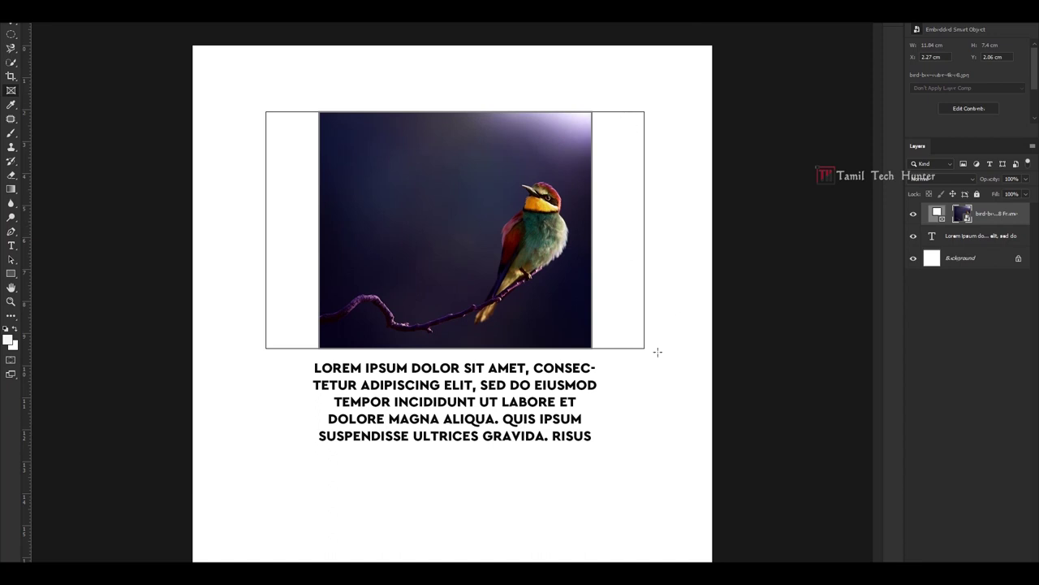
# Shift the bee-eater photo left inside its frame and deselect.
pyautogui.click(10, 24)
pyautogui.moveTo(541, 236); pyautogui.dragTo(494, 238)
pyautogui.click(690, 378)
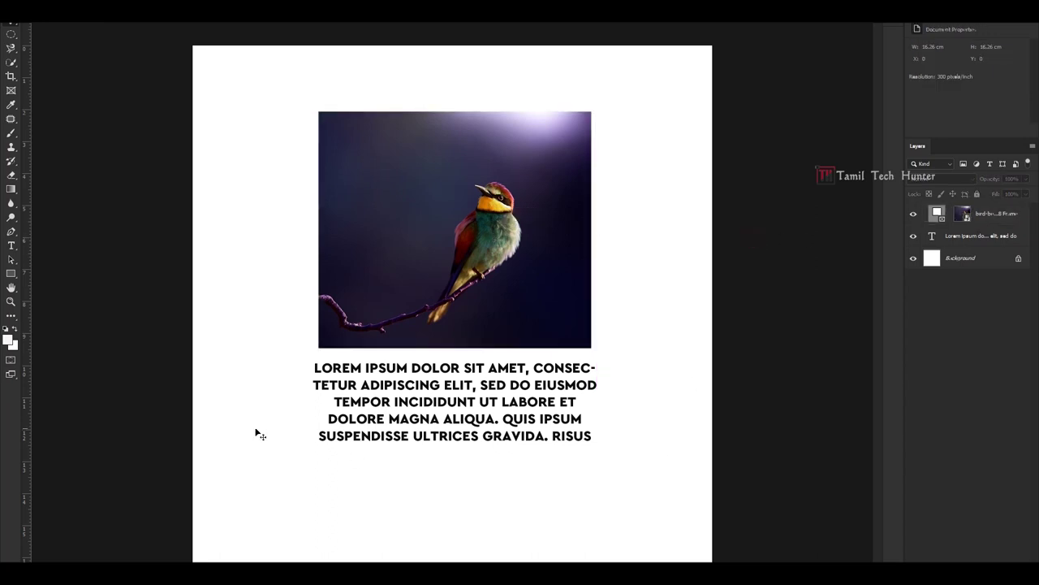
# Select the text block and framed photo in turn, then marquee-select both together.
pyautogui.click(501, 392)
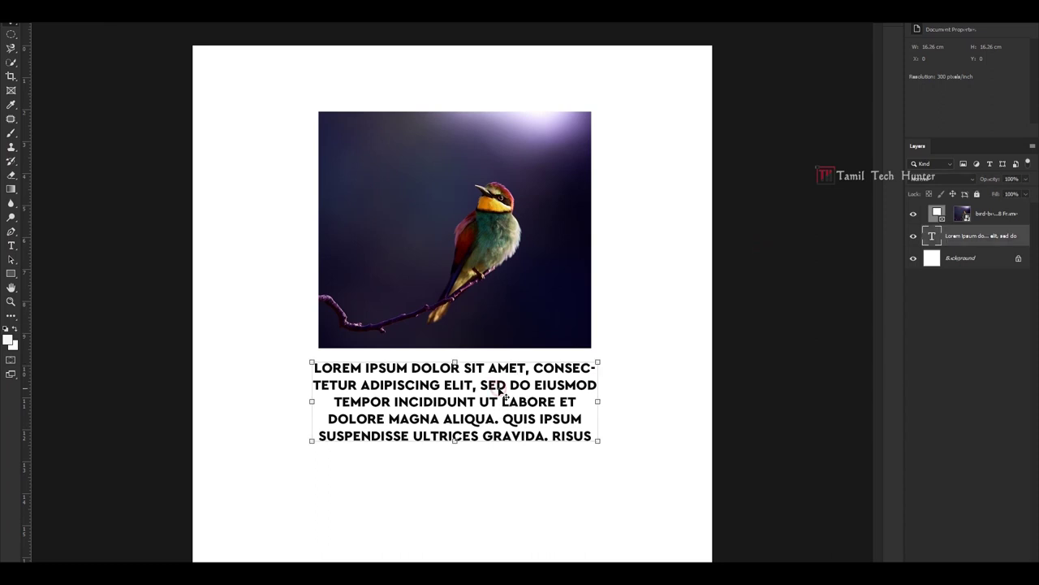
pyautogui.click(518, 219)
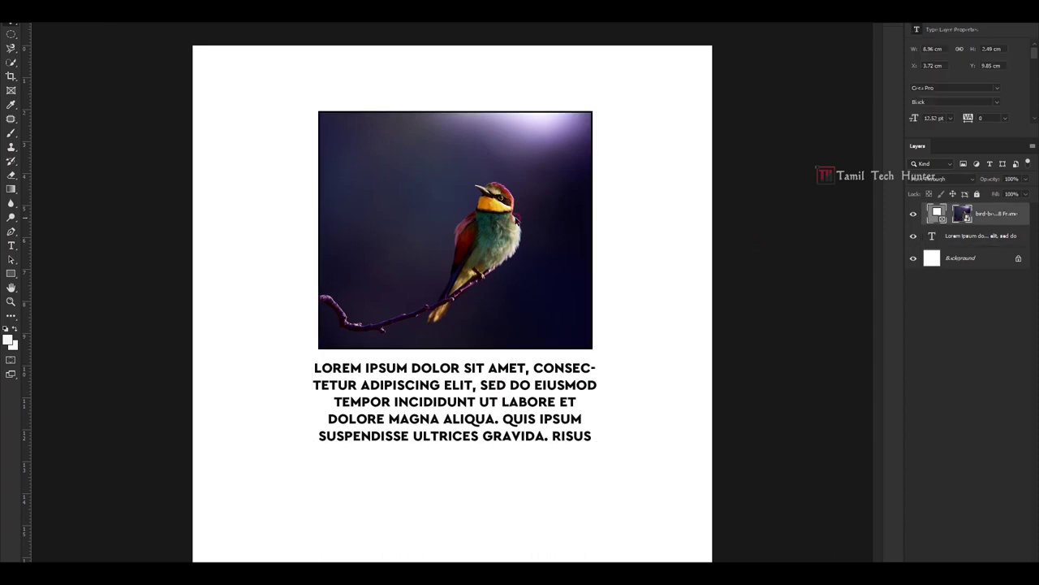
pyautogui.click(619, 290)
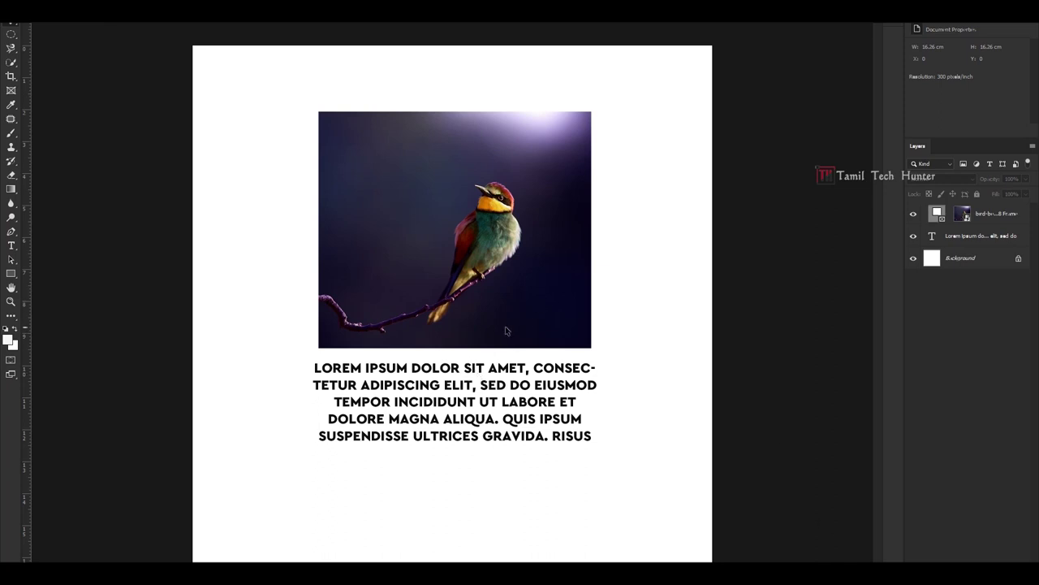
pyautogui.moveTo(672, 220); pyautogui.dragTo(453, 405)
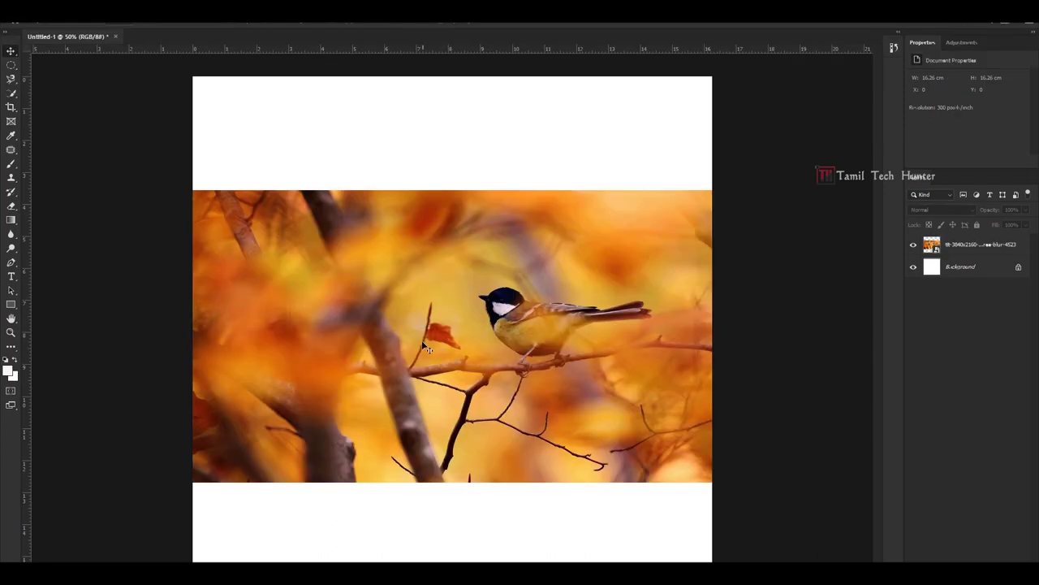
# Sample an orange from the autumn bird photo with the Eyedropper as the foreground colour.
pyautogui.click(10, 138)
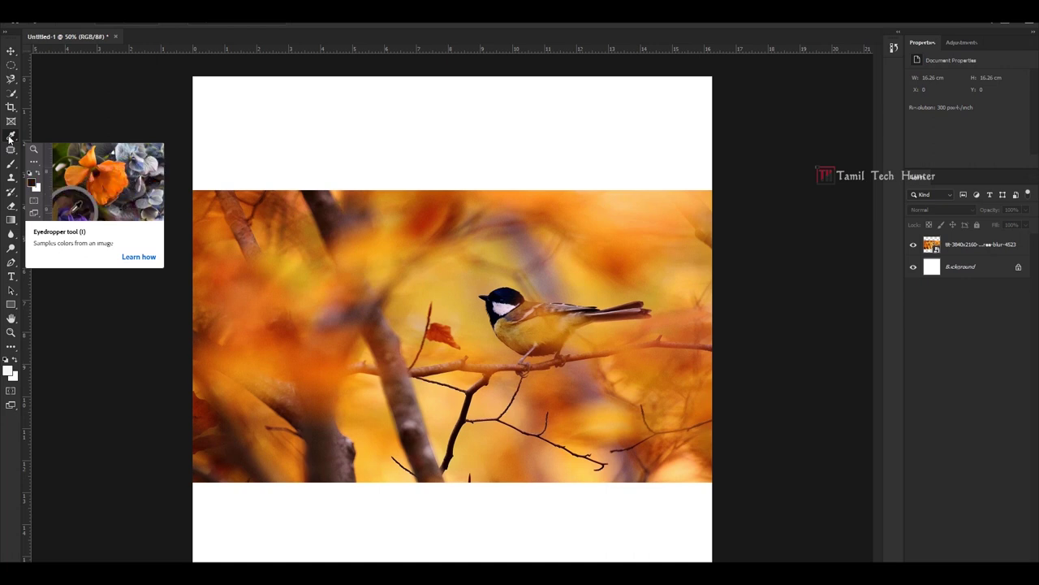
pyautogui.click(10, 136)
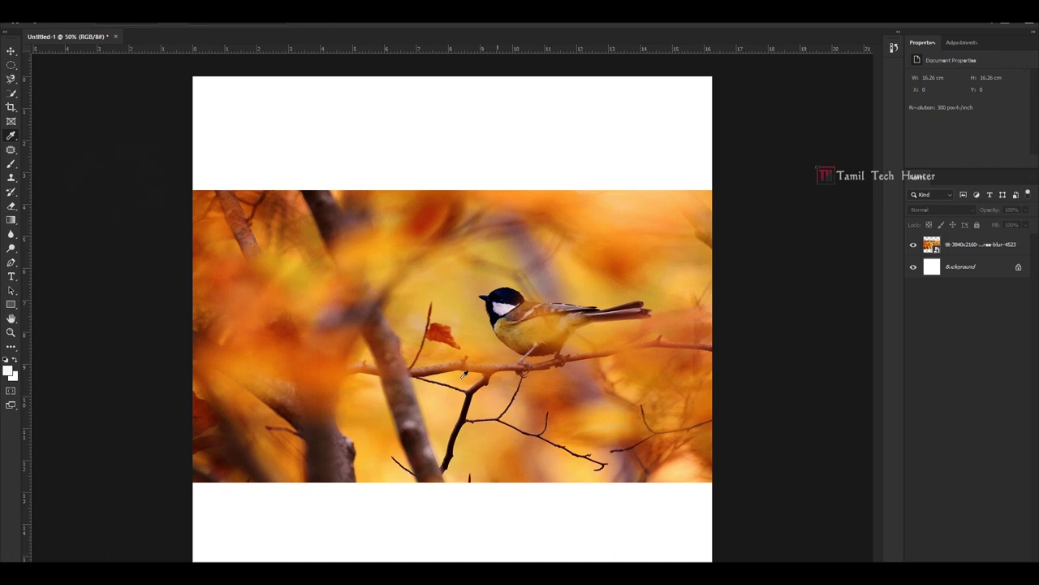
pyautogui.click(10, 50)
pyautogui.click(392, 281)
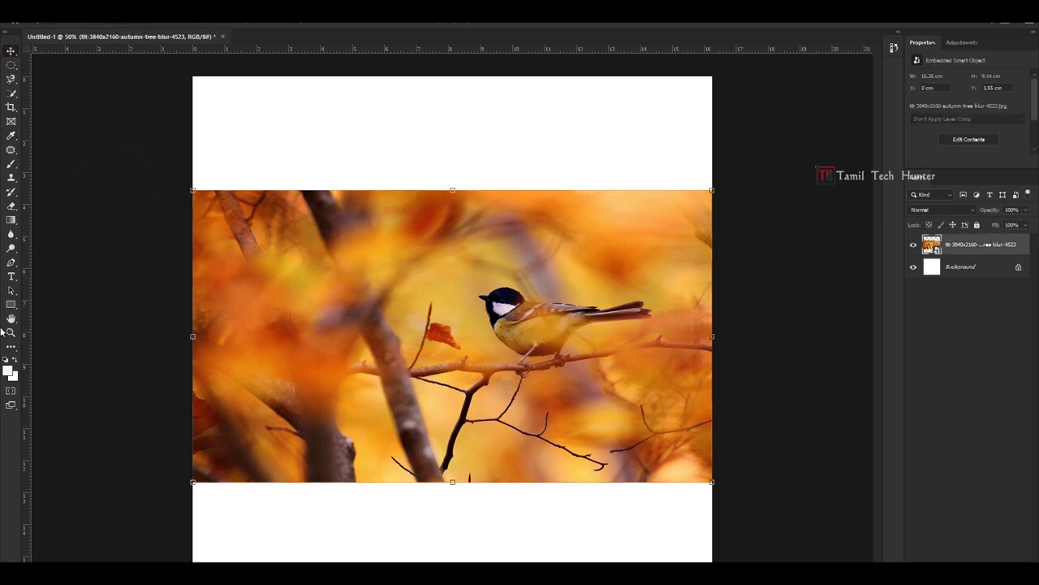
pyautogui.click(805, 257)
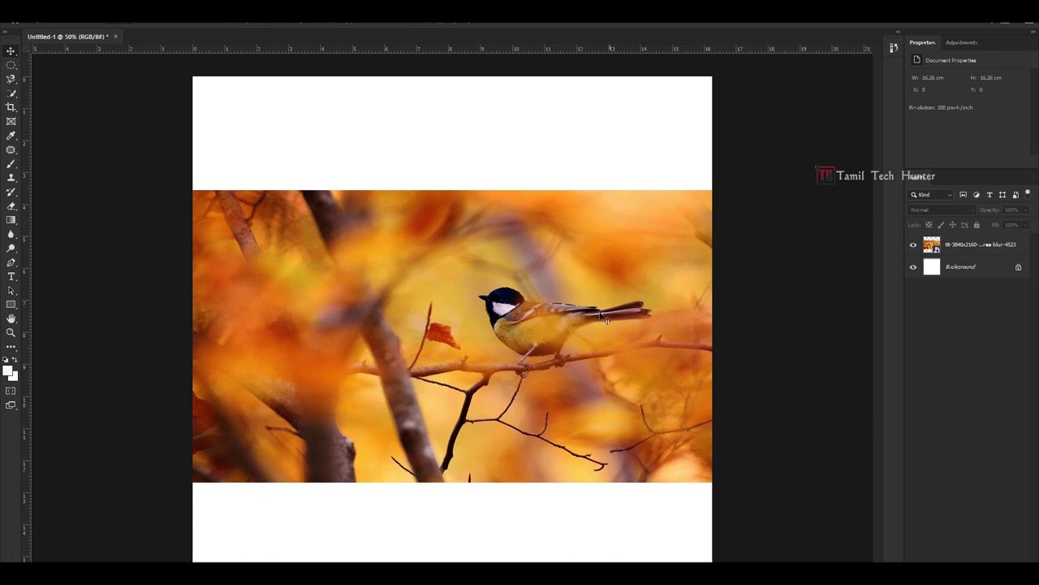
pyautogui.click(460, 324)
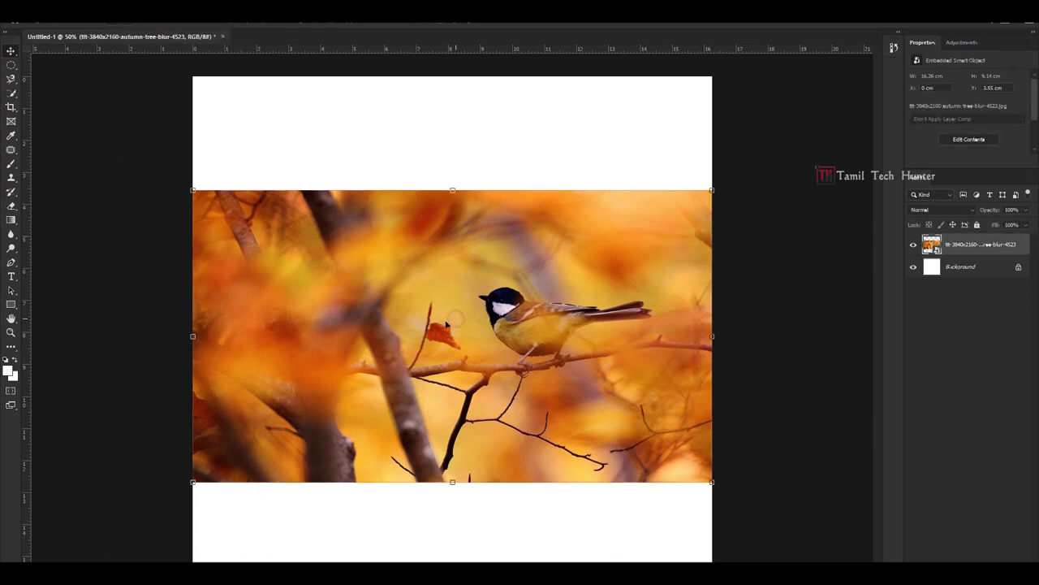
pyautogui.click(823, 263)
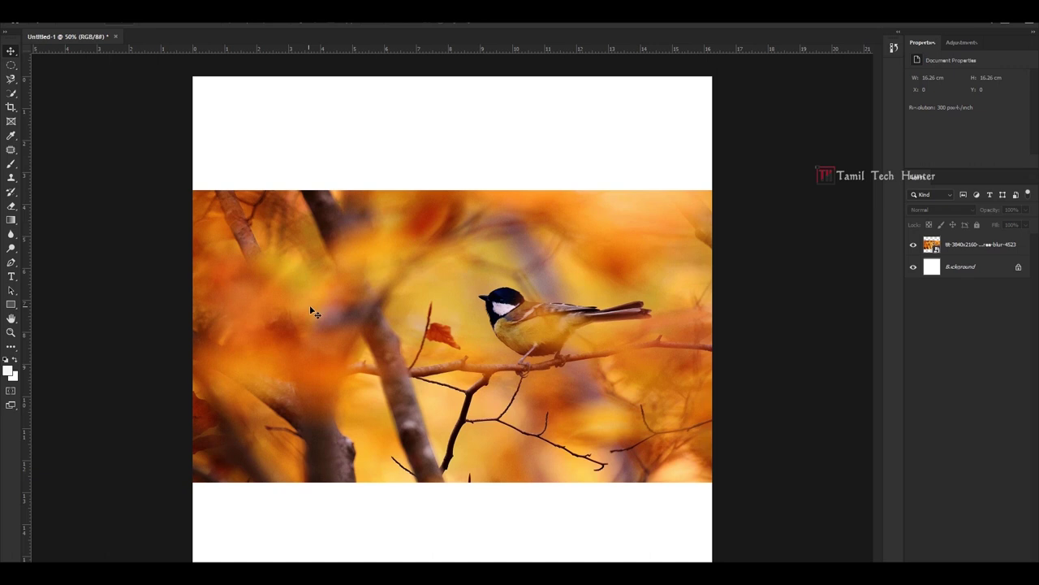
pyautogui.click(12, 138)
pyautogui.click(274, 280)
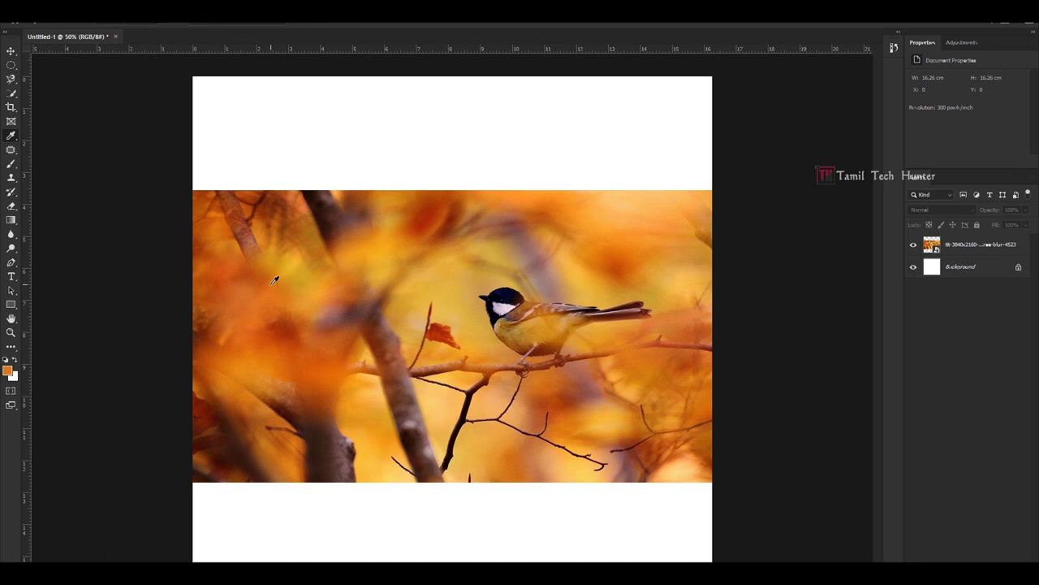
# Draw an orange rectangle and move it to the bottom of the canvas.
pyautogui.click(11, 304)
pyautogui.moveTo(292, 240); pyautogui.dragTo(586, 402)
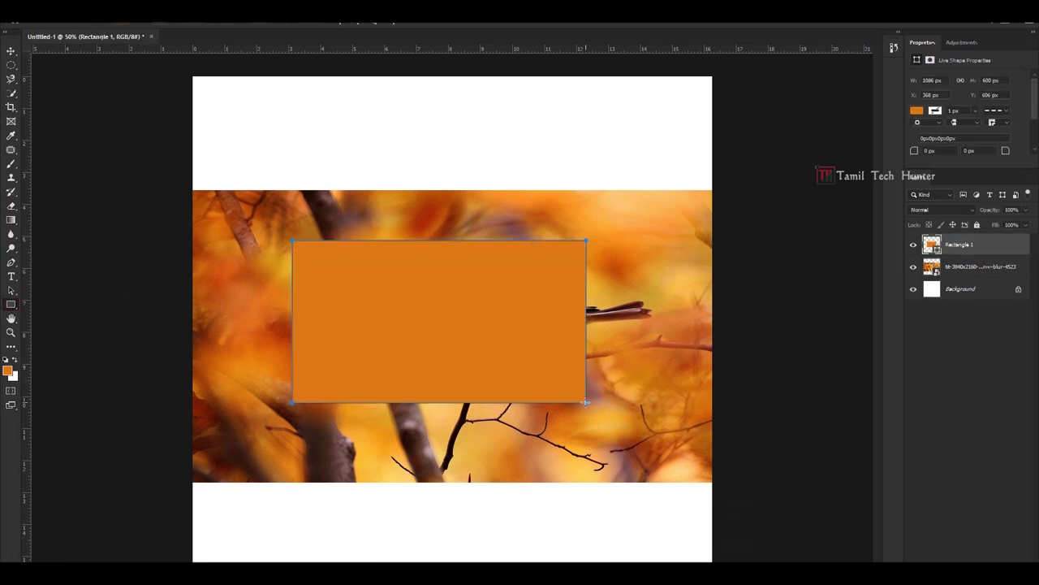
pyautogui.press('v')
pyautogui.moveTo(452, 272); pyautogui.dragTo(438, 135)
pyautogui.moveTo(445, 307); pyautogui.dragTo(462, 518)
# Stretch the orange band to both canvas edges, deselect it, and switch to the Eyedropper.
pyautogui.moveTo(306, 536); pyautogui.dragTo(192, 524)
pyautogui.moveTo(599, 524); pyautogui.dragTo(712, 532)
pyautogui.click(754, 479)
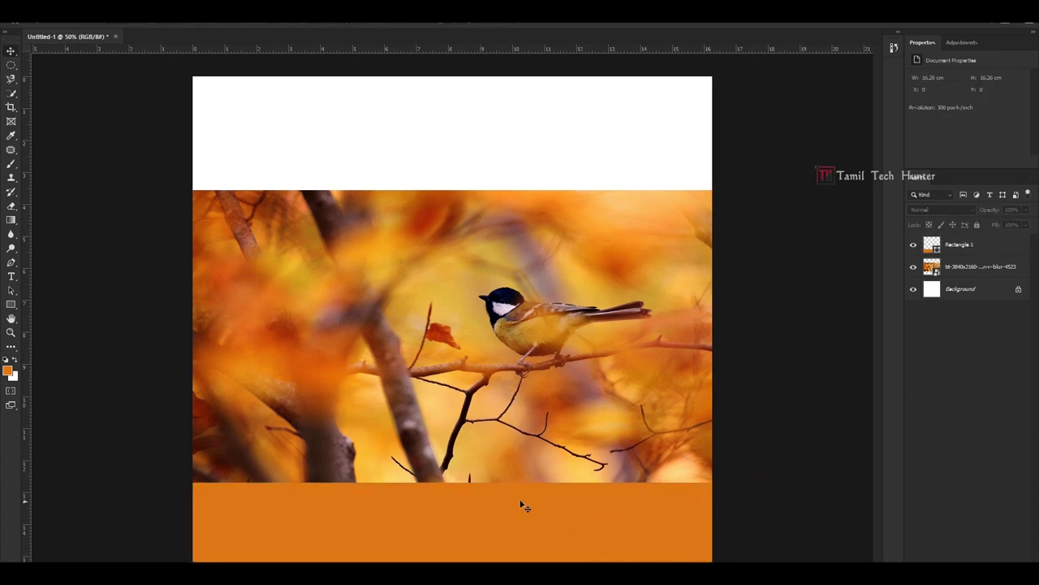
pyautogui.click(10, 135)
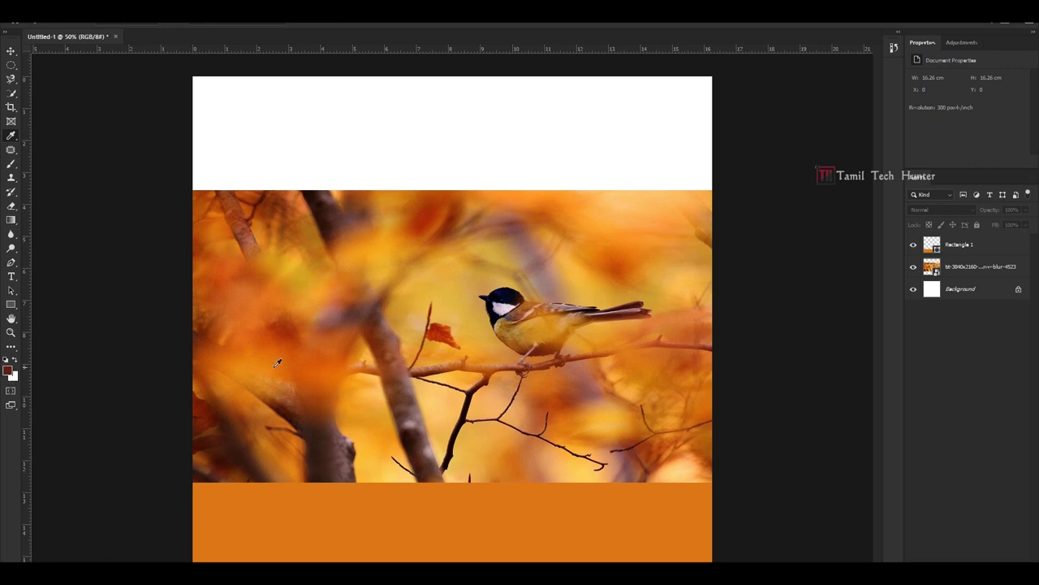
# Draw a wide dark red 1978 × 528 px Rectangle 2 and move it to the canvas top.
pyautogui.click(11, 304)
pyautogui.moveTo(186, 289); pyautogui.dragTo(721, 431)
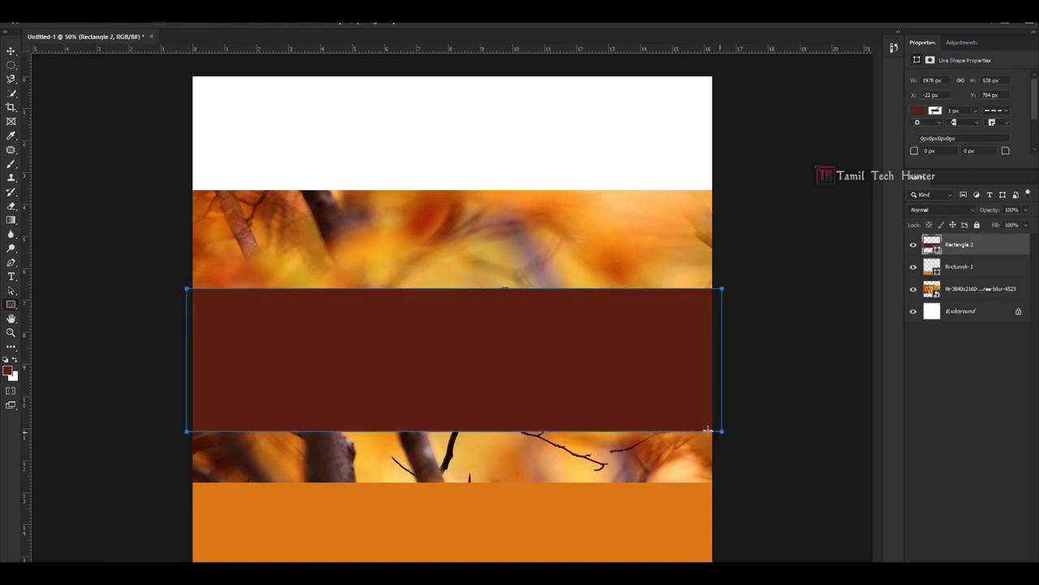
pyautogui.click(11, 50)
pyautogui.moveTo(397, 376); pyautogui.dragTo(401, 139)
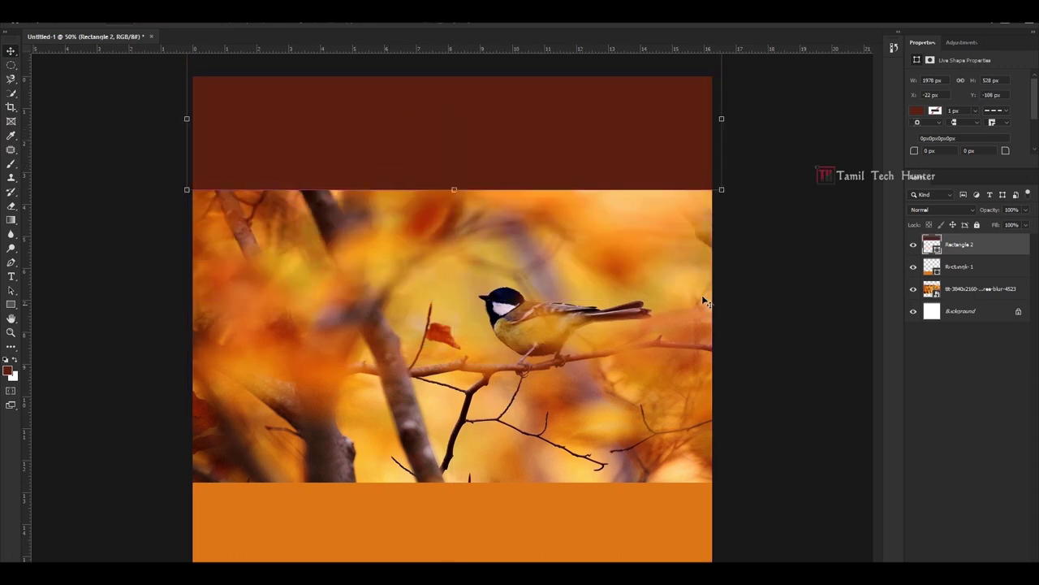
pyautogui.click(763, 278)
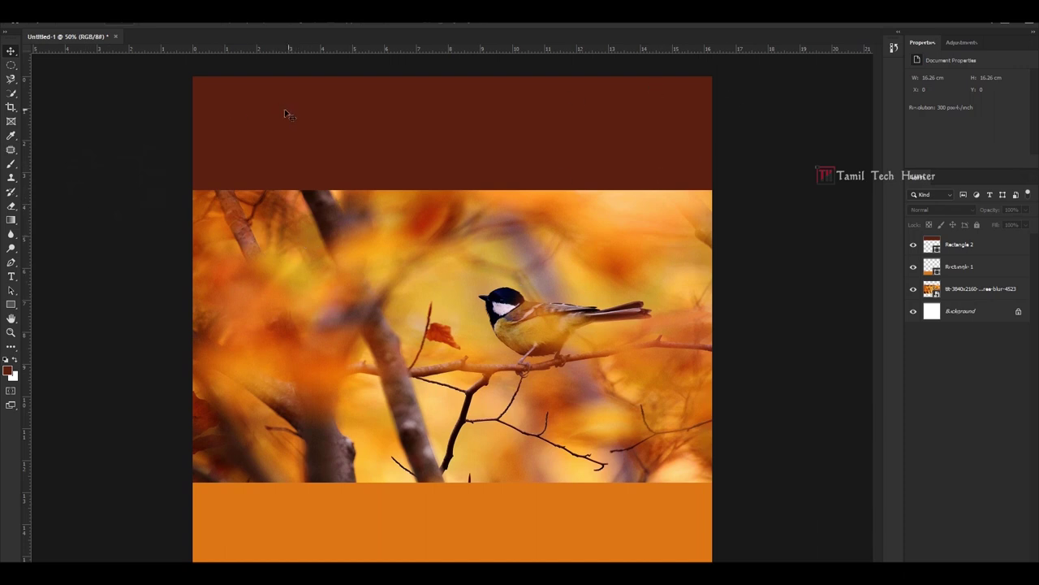
# Choose the Healing Brush Tool from the Spot Healing Brush tool group.
pyautogui.rightClick(10, 150)
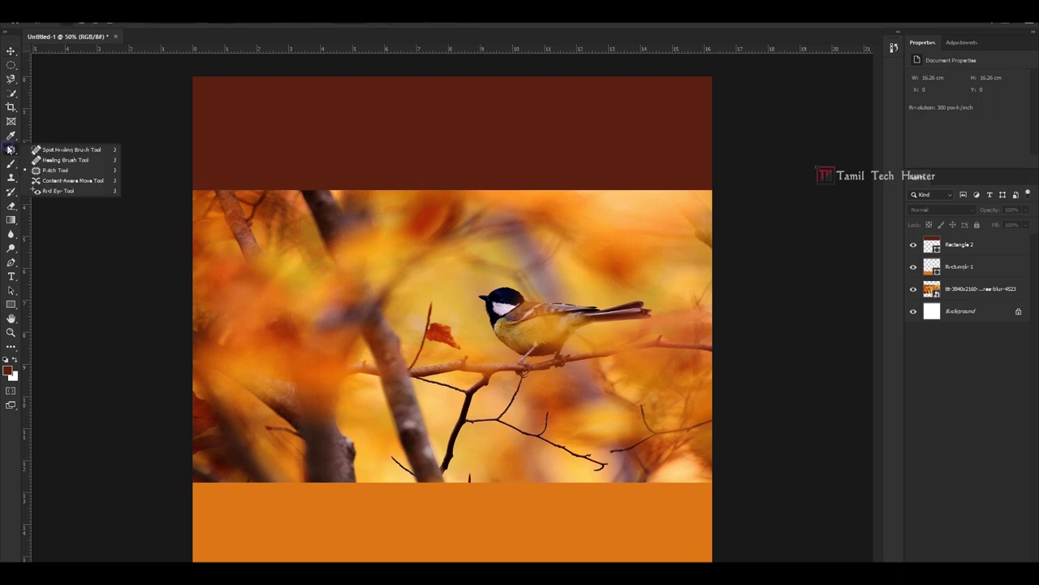
pyautogui.click(49, 160)
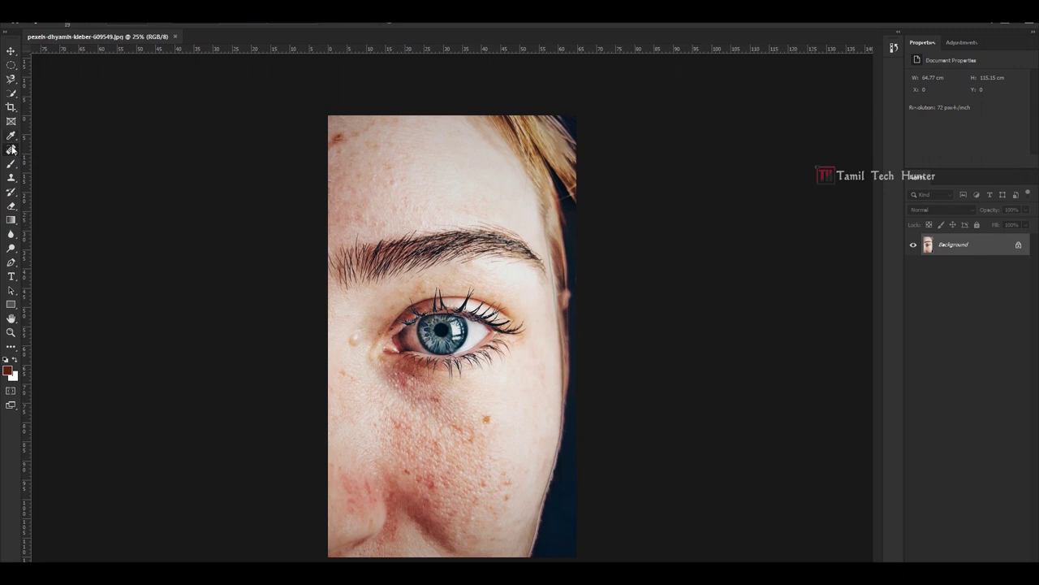
# Set the healing brush to 165 px size and 0% hardness.
pyautogui.rightClick(414, 201)
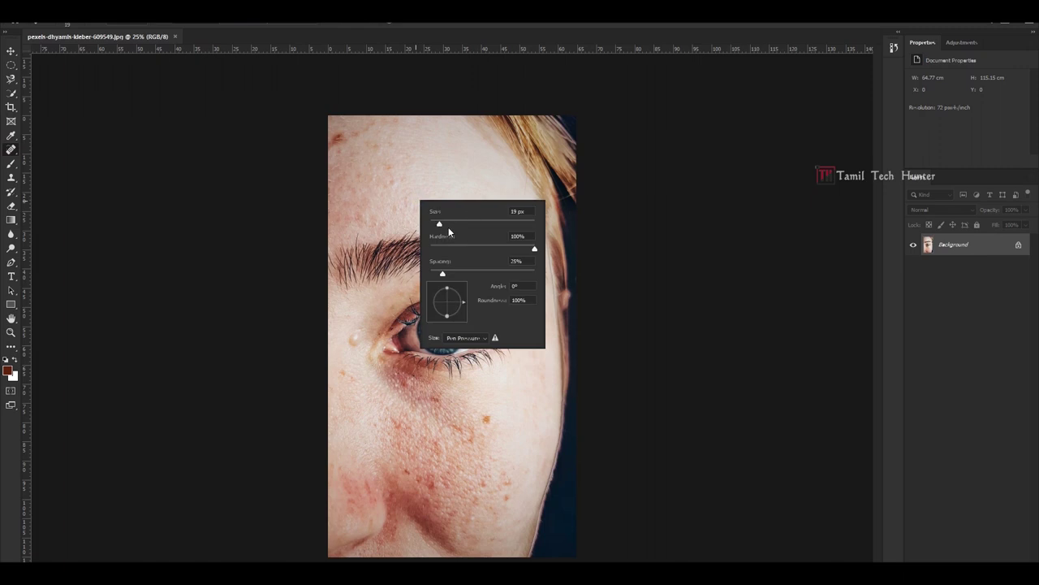
pyautogui.moveTo(442, 224); pyautogui.dragTo(449, 225)
pyautogui.moveTo(447, 214); pyautogui.dragTo(501, 228)
pyautogui.moveTo(533, 250); pyautogui.dragTo(424, 255)
pyautogui.press('Return')
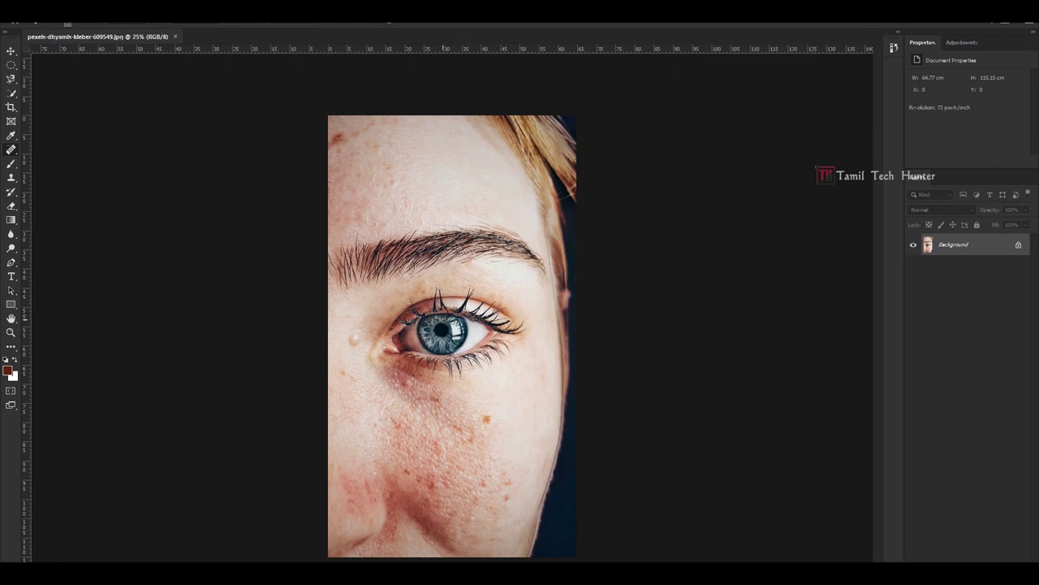
# Heal the orange spot on the cheek below the eye.
pyautogui.click(487, 420)
pyautogui.click(491, 417)
pyautogui.click(484, 417)
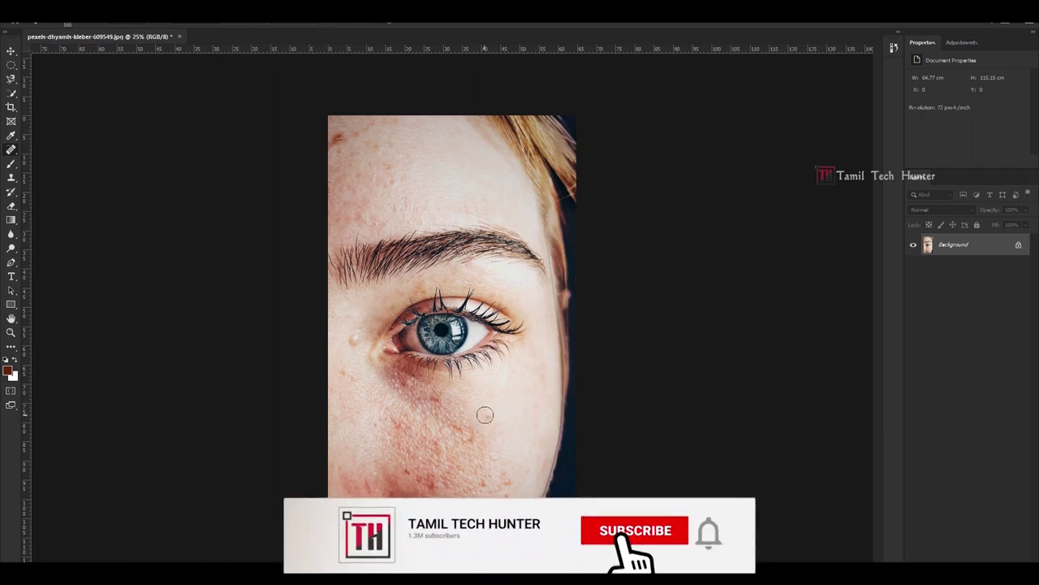
pyautogui.click(485, 415)
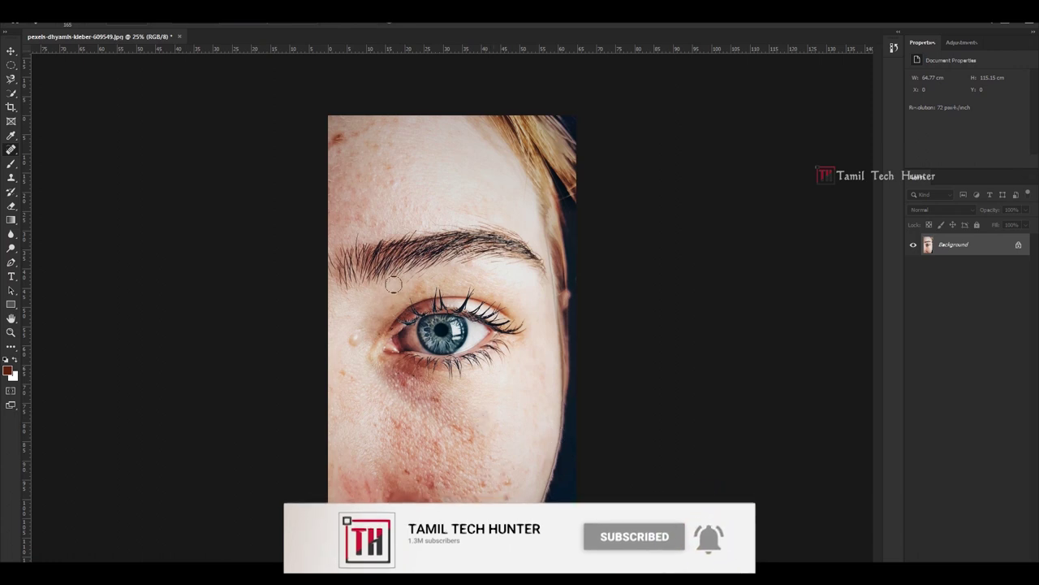
# Heal the blemishes beside the eye and across the cheek below it.
pyautogui.click(353, 341)
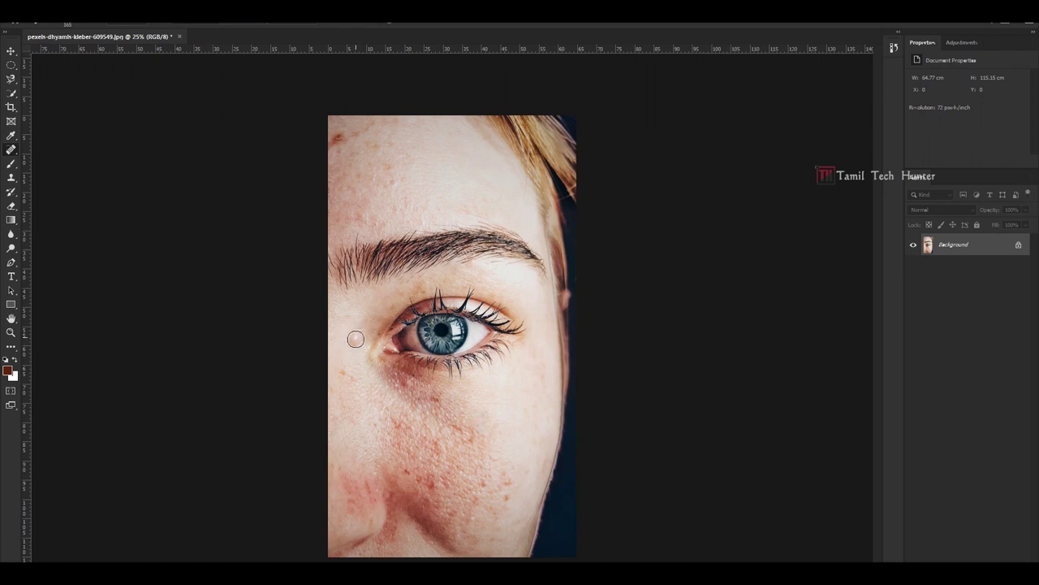
pyautogui.click(351, 338)
pyautogui.moveTo(338, 369); pyautogui.dragTo(350, 380)
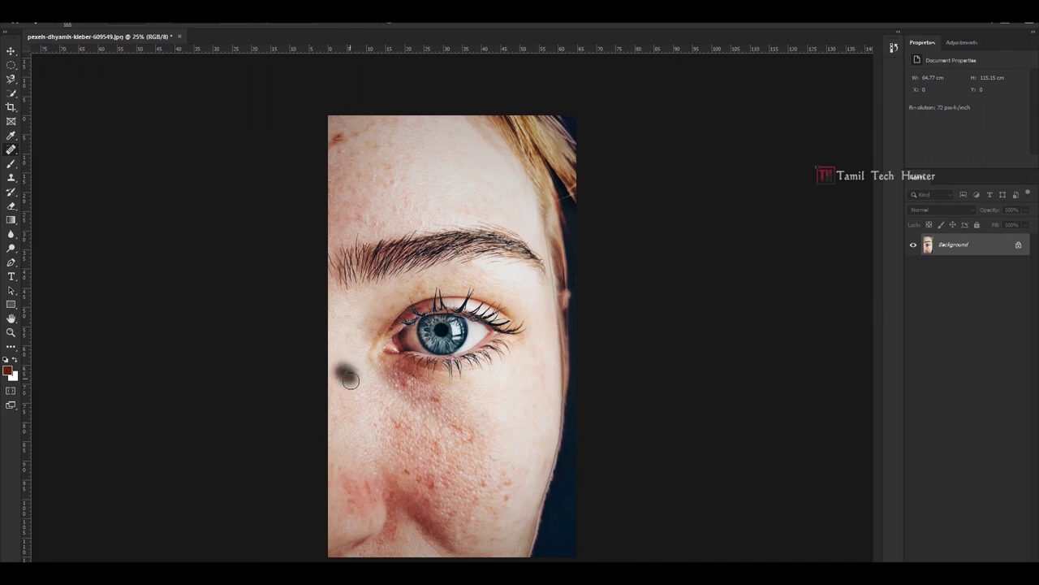
pyautogui.moveTo(396, 414); pyautogui.dragTo(399, 432)
pyautogui.moveTo(434, 396)
pyautogui.mouseDown()
pyautogui.moveTo(428, 408)
pyautogui.moveTo(471, 439)
pyautogui.moveTo(462, 424)
pyautogui.moveTo(464, 437)
pyautogui.mouseUp()
pyautogui.moveTo(510, 483)
pyautogui.mouseDown()
pyautogui.moveTo(504, 472)
pyautogui.moveTo(469, 497)
pyautogui.moveTo(491, 498)
pyautogui.mouseUp()
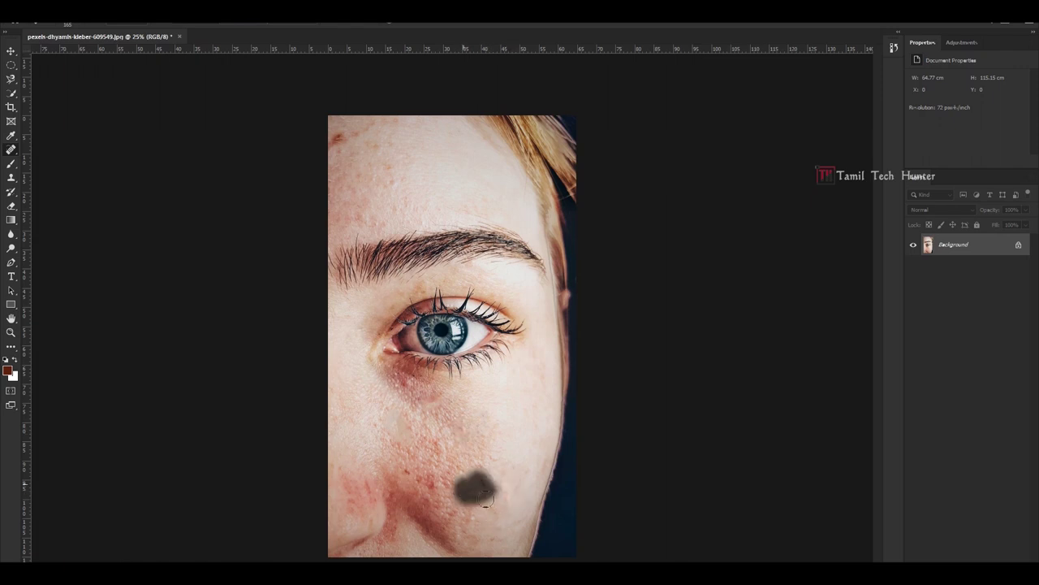
# Raise the healing brush hardness to 49%.
pyautogui.rightClick(459, 400)
pyautogui.click(568, 437)
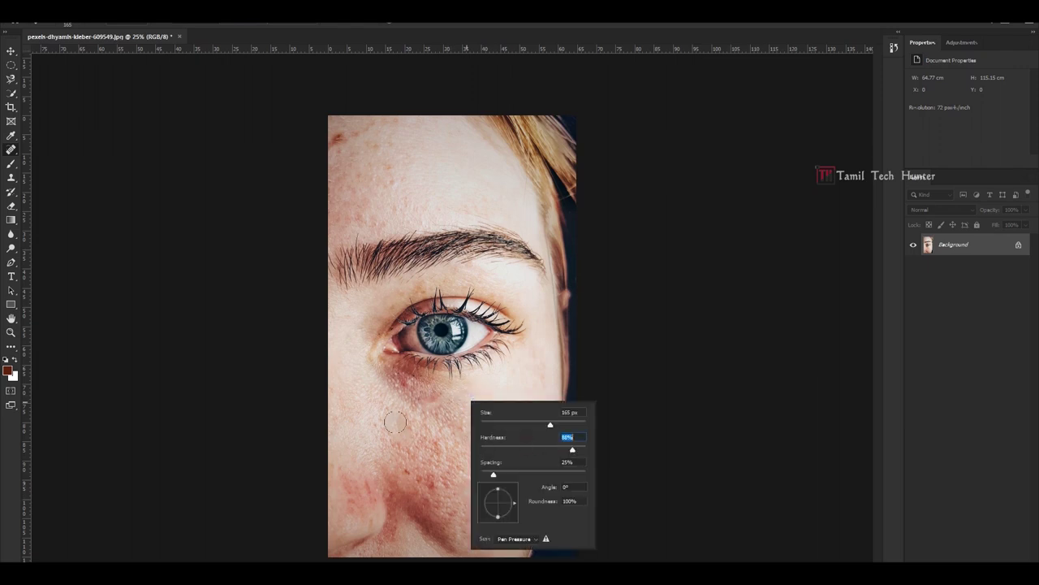
pyautogui.press('Return')
# Heal the remaining small dark spots below the eye and on the cheek.
pyautogui.moveTo(428, 416)
pyautogui.mouseDown()
pyautogui.moveTo(442, 406)
pyautogui.moveTo(451, 418)
pyautogui.moveTo(406, 414)
pyautogui.moveTo(412, 402)
pyautogui.mouseUp()
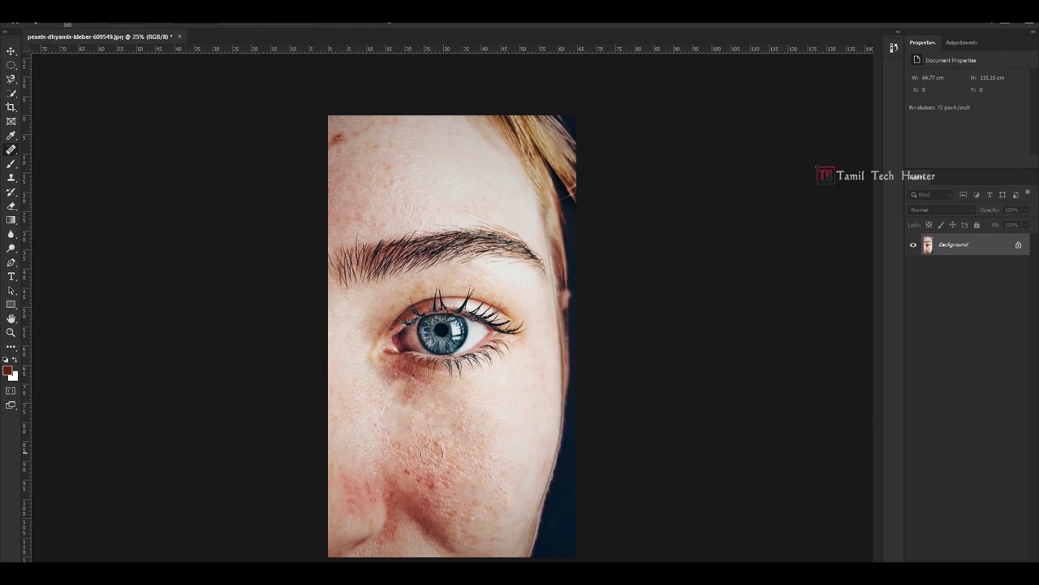
pyautogui.click(414, 425)
pyautogui.click(434, 441)
pyautogui.moveTo(439, 441); pyautogui.dragTo(434, 481)
pyautogui.click(406, 452)
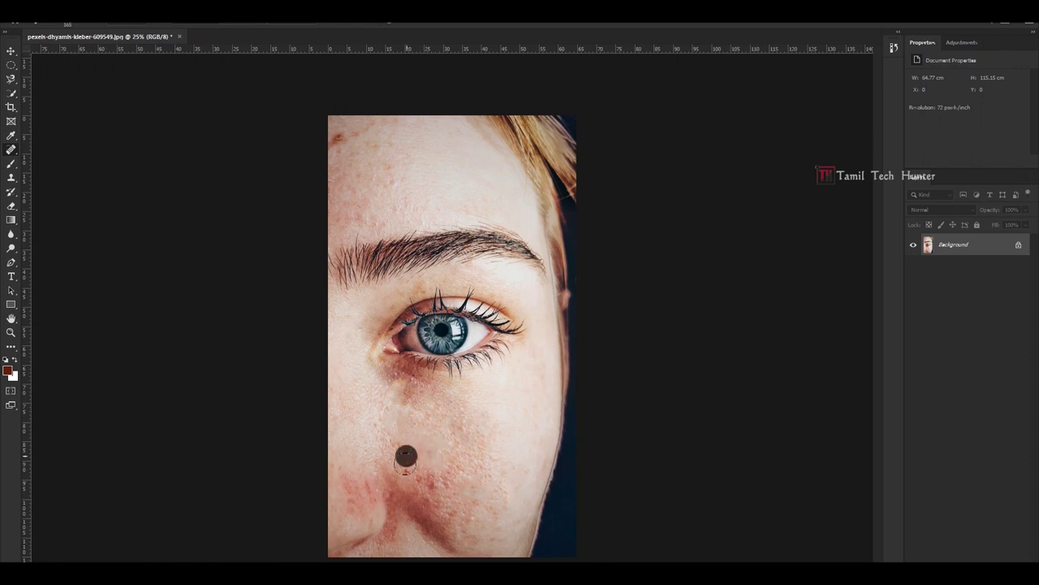
pyautogui.click(397, 449)
pyautogui.click(407, 474)
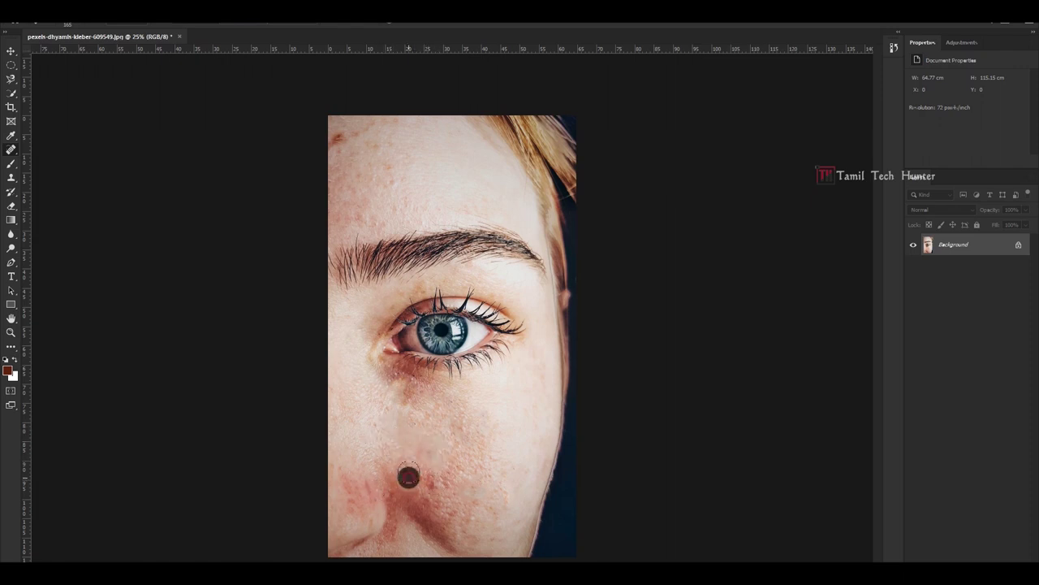
pyautogui.click(433, 487)
pyautogui.rightClick(431, 420)
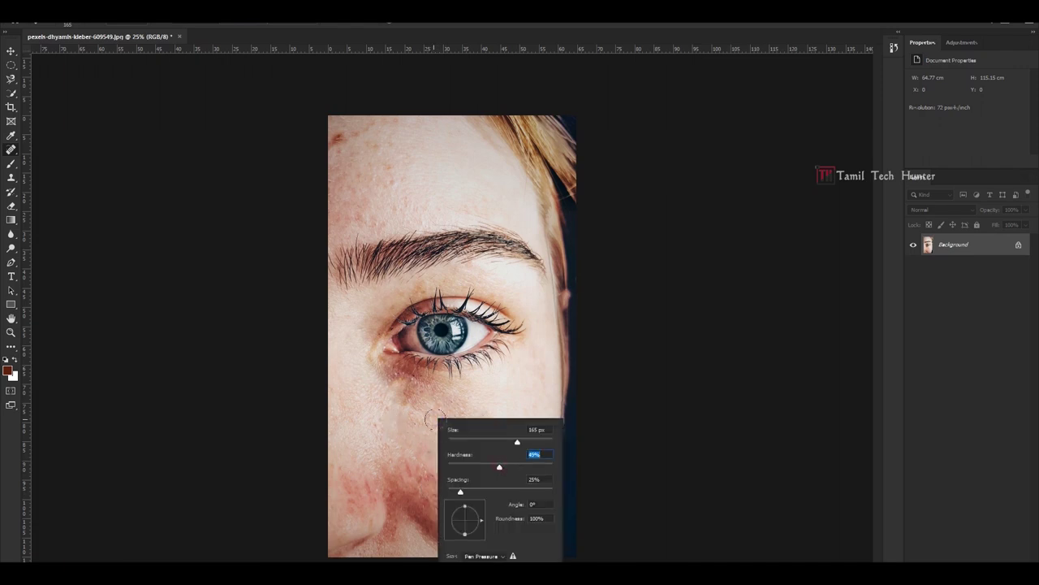
# Close the brush popup and heal red blemishes on the lower cheek and upper-left forehead.
pyautogui.click(414, 404)
pyautogui.moveTo(431, 416)
pyautogui.mouseDown()
pyautogui.moveTo(456, 428)
pyautogui.moveTo(477, 420)
pyautogui.moveTo(439, 404)
pyautogui.moveTo(427, 410)
pyautogui.mouseUp()
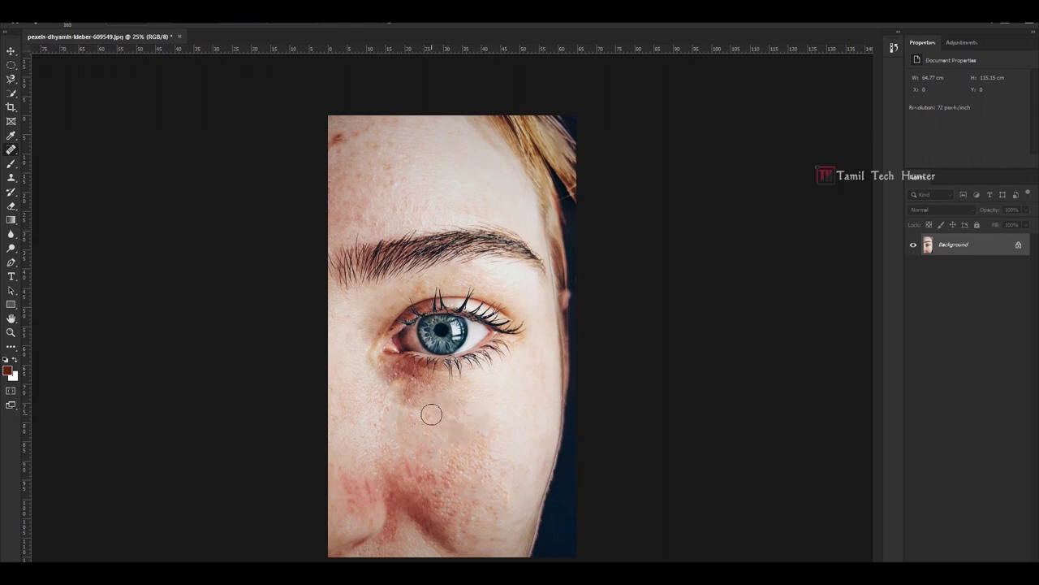
pyautogui.moveTo(453, 497)
pyautogui.mouseDown()
pyautogui.moveTo(443, 475)
pyautogui.moveTo(424, 497)
pyautogui.mouseUp()
pyautogui.moveTo(448, 532)
pyautogui.mouseDown()
pyautogui.moveTo(425, 518)
pyautogui.moveTo(450, 541)
pyautogui.moveTo(424, 512)
pyautogui.moveTo(435, 538)
pyautogui.moveTo(406, 510)
pyautogui.moveTo(461, 518)
pyautogui.moveTo(420, 506)
pyautogui.moveTo(425, 517)
pyautogui.moveTo(413, 504)
pyautogui.moveTo(391, 523)
pyautogui.moveTo(386, 481)
pyautogui.moveTo(393, 501)
pyautogui.moveTo(445, 495)
pyautogui.moveTo(440, 482)
pyautogui.moveTo(441, 506)
pyautogui.moveTo(480, 518)
pyautogui.moveTo(406, 464)
pyautogui.mouseUp()
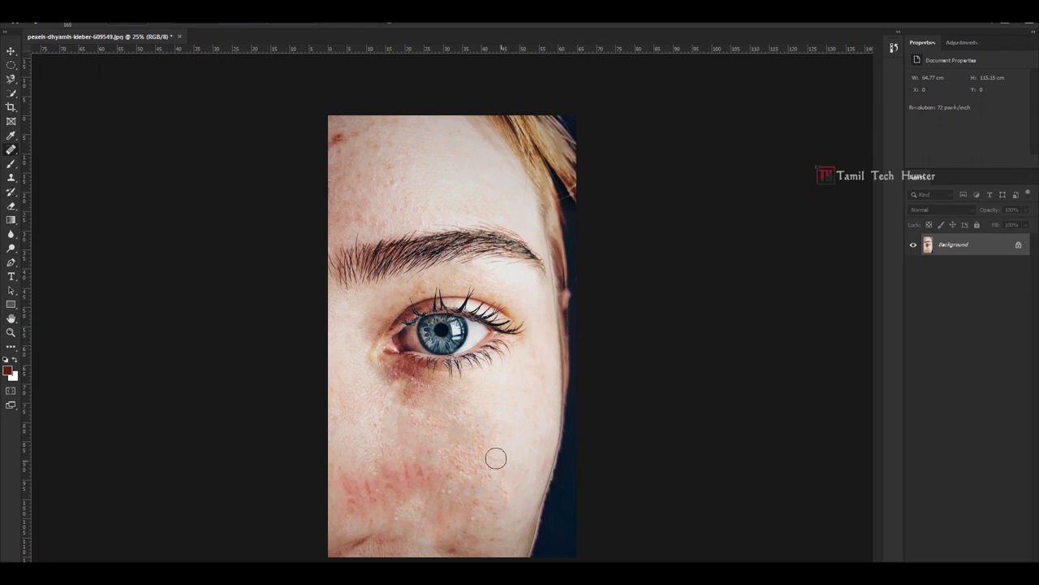
pyautogui.moveTo(339, 119)
pyautogui.mouseDown()
pyautogui.moveTo(334, 152)
pyautogui.moveTo(355, 132)
pyautogui.moveTo(392, 195)
pyautogui.mouseUp()
# Select the Patch Tool from the healing tool group.
pyautogui.rightClick(10, 149)
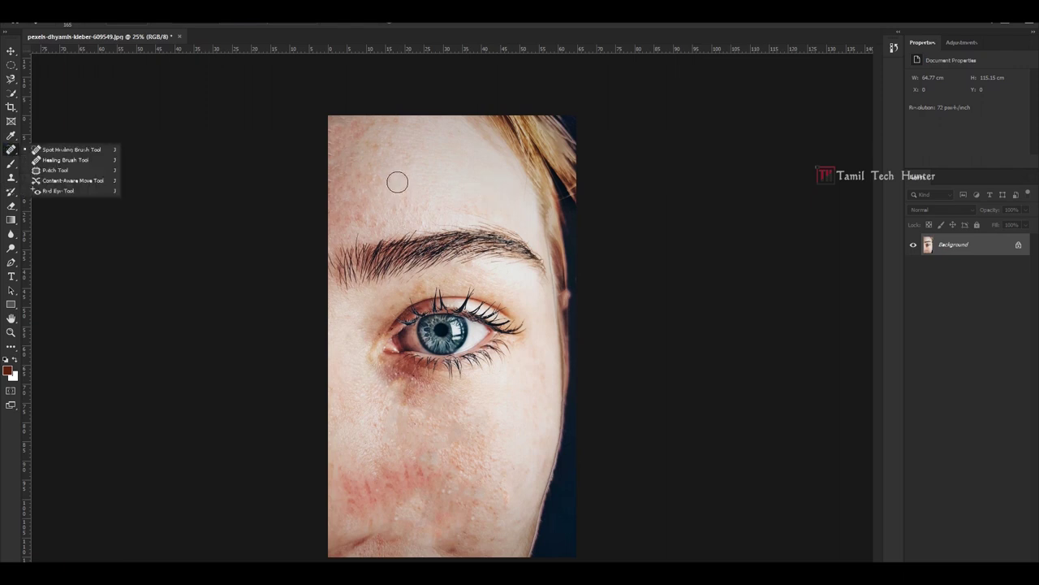
pyautogui.click(8, 148)
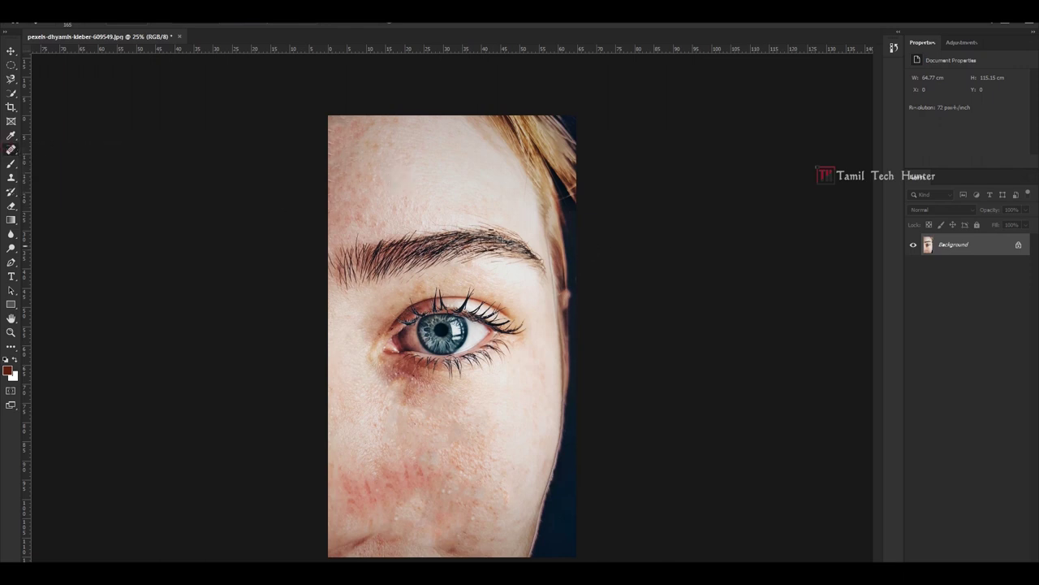
pyautogui.click(9, 48)
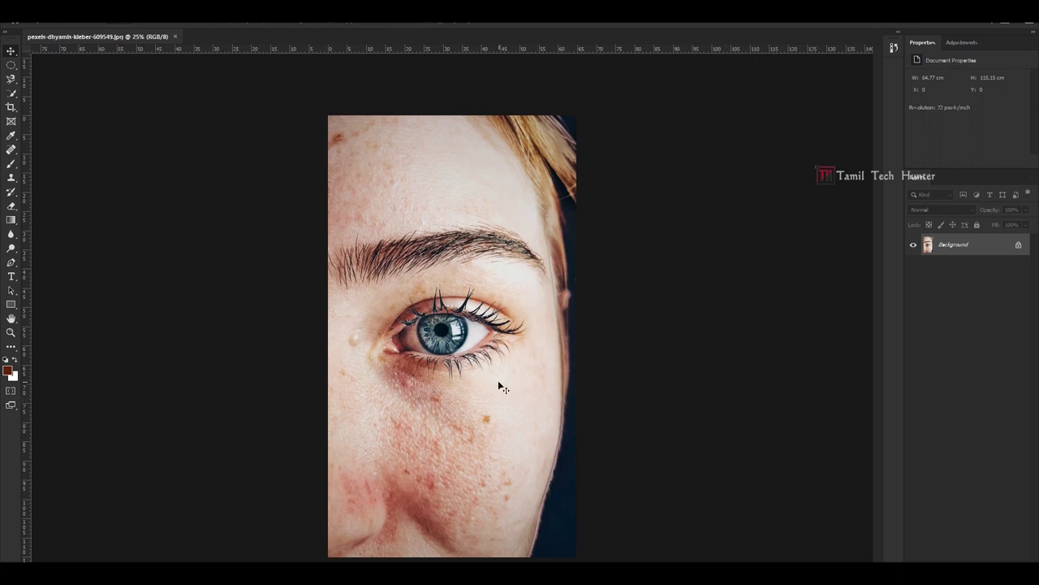
pyautogui.rightClick(11, 151)
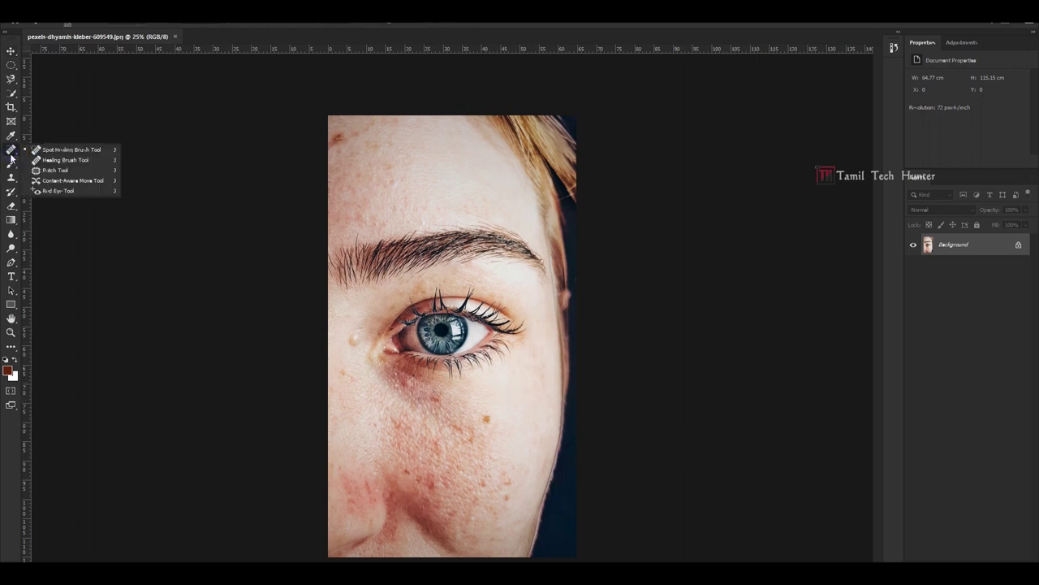
pyautogui.click(63, 171)
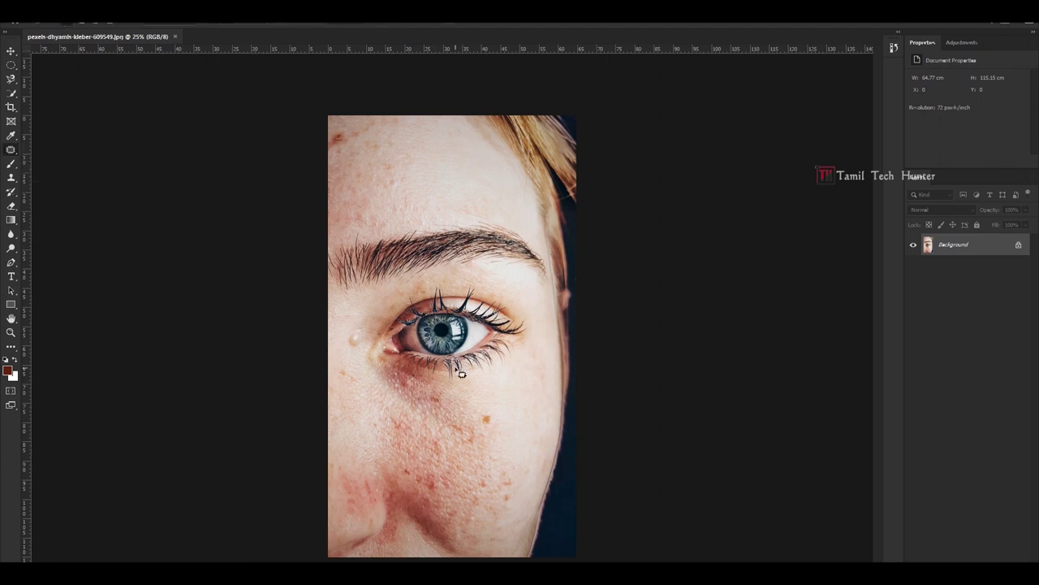
# Zoom into the forehead, patch the dark spot with nearby clean skin, and deselect.
pyautogui.scroll(5, 459, 372)
pyautogui.scroll(5, 360, 330)
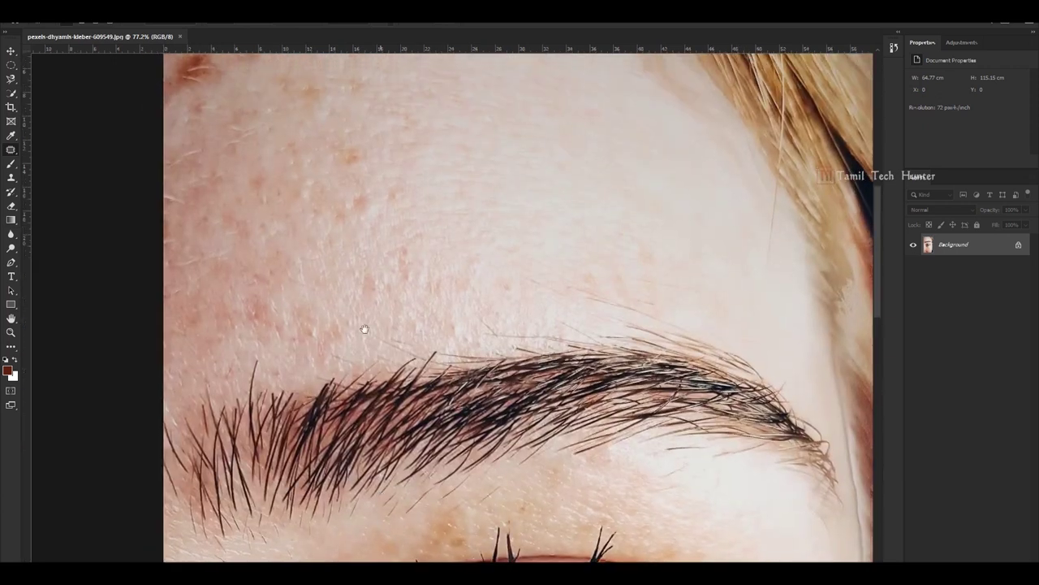
pyautogui.scroll(-3, 417, 325)
pyautogui.scroll(2, 292, 317)
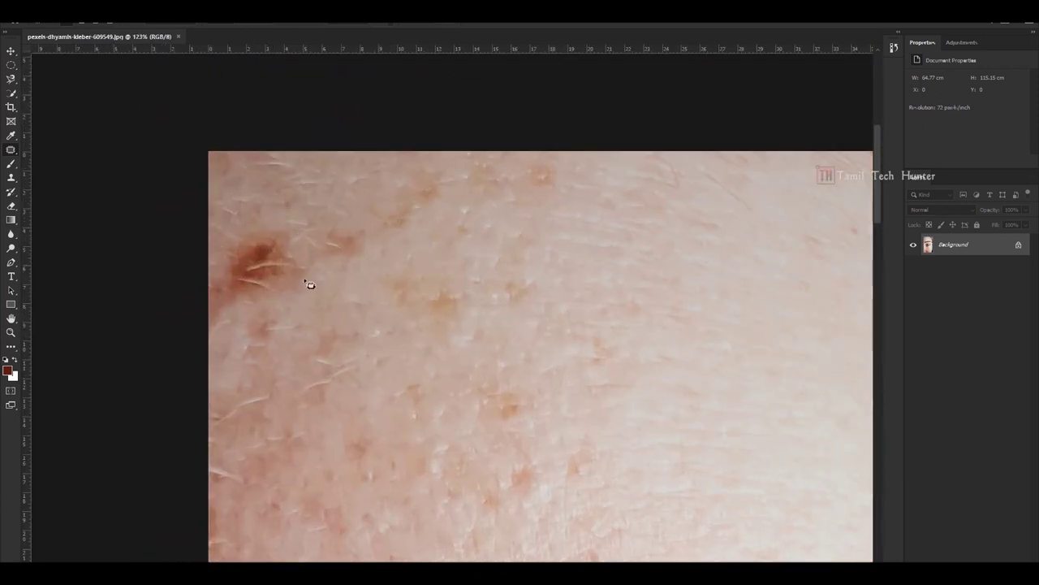
pyautogui.scroll(-3, 267, 308)
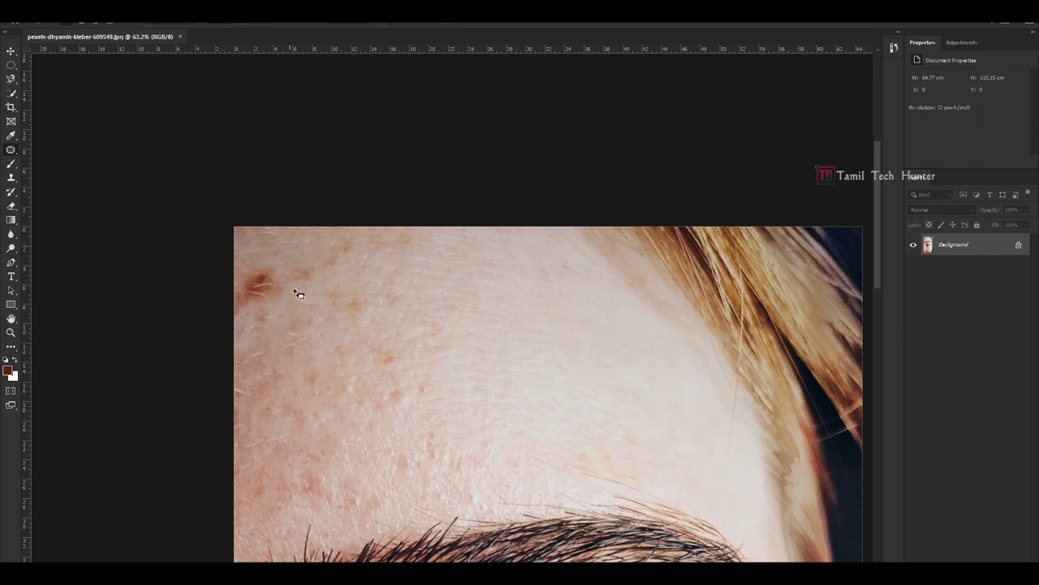
pyautogui.click(270, 257)
pyautogui.moveTo(276, 259)
pyautogui.mouseDown()
pyautogui.moveTo(295, 299)
pyautogui.moveTo(258, 322)
pyautogui.moveTo(230, 313)
pyautogui.moveTo(228, 275)
pyautogui.moveTo(283, 263)
pyautogui.mouseUp()
pyautogui.click(268, 290)
pyautogui.moveTo(275, 297); pyautogui.dragTo(327, 388)
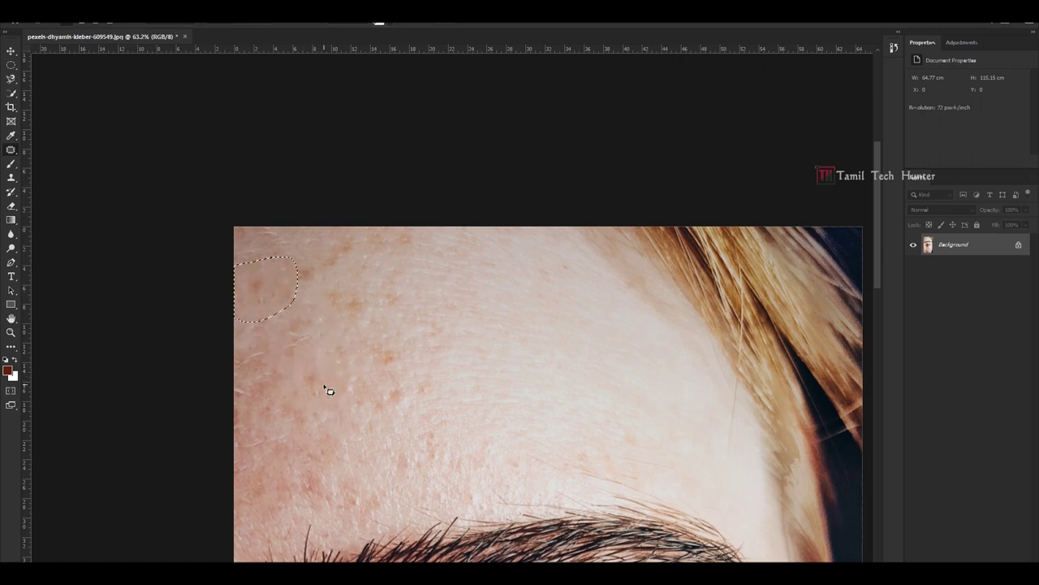
pyautogui.click(371, 357)
# Patch the droplet beside the eye with clean skin from below it.
pyautogui.scroll(-2, 381, 348)
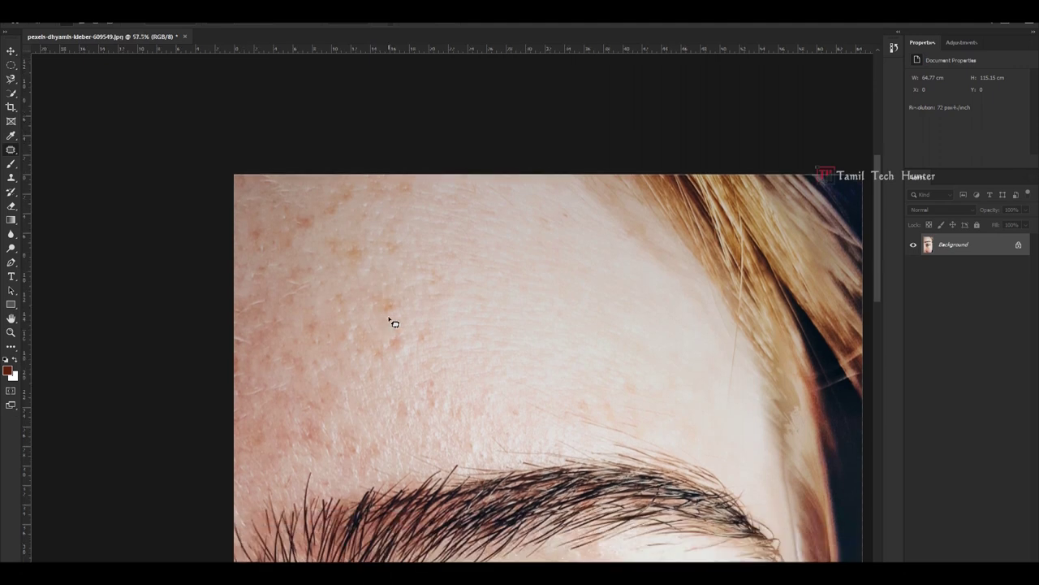
pyautogui.scroll(-3, 391, 321)
pyautogui.scroll(3, 435, 452)
pyautogui.scroll(2, 511, 445)
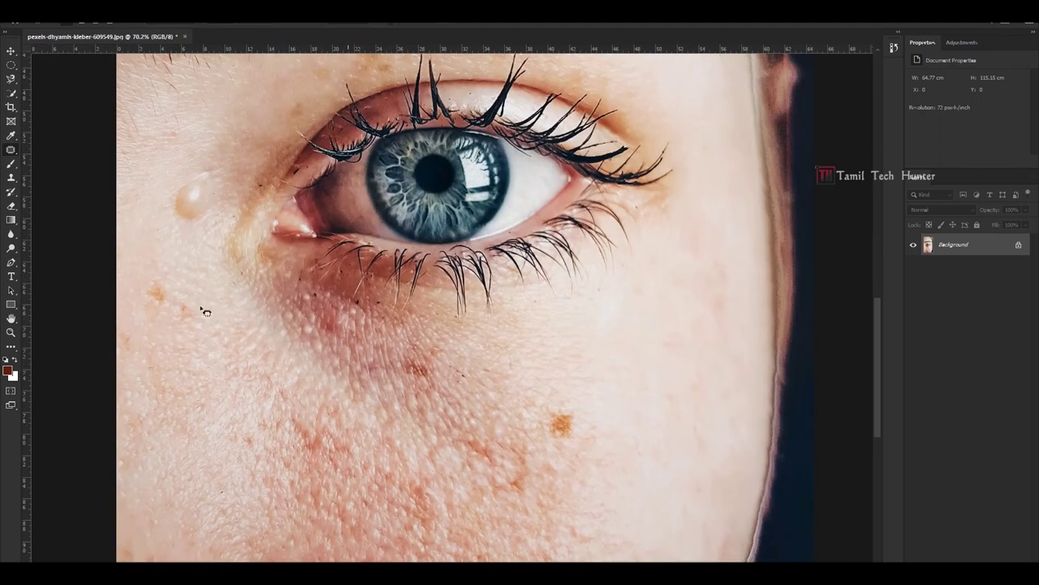
pyautogui.moveTo(587, 414); pyautogui.dragTo(624, 431)
pyautogui.scroll(2, 227, 199)
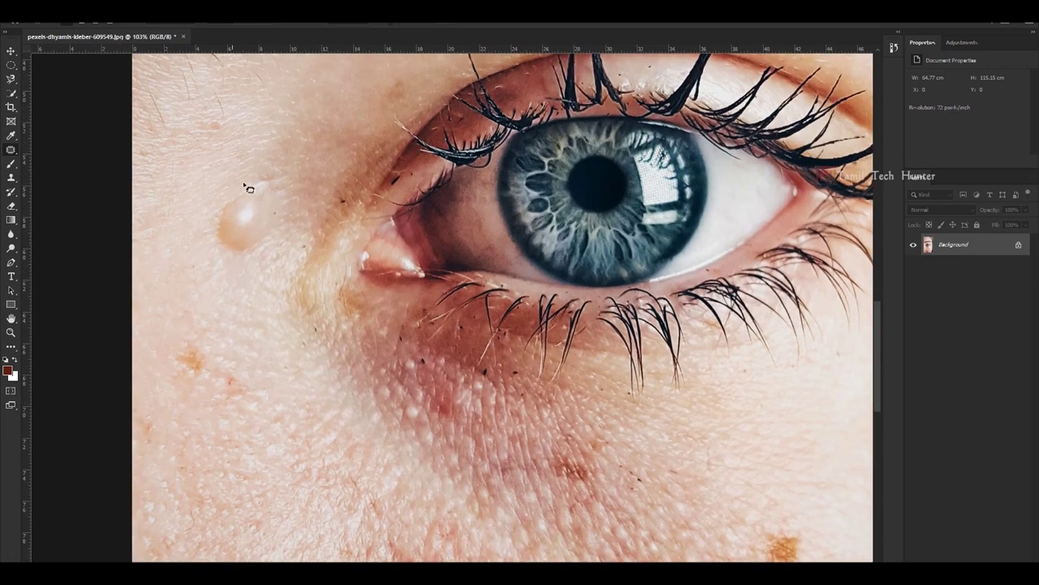
pyautogui.moveTo(267, 178); pyautogui.dragTo(288, 197)
pyautogui.moveTo(254, 263)
pyautogui.mouseDown()
pyautogui.moveTo(194, 225)
pyautogui.moveTo(195, 194)
pyautogui.moveTo(278, 184)
pyautogui.mouseUp()
pyautogui.moveTo(243, 226); pyautogui.dragTo(244, 329)
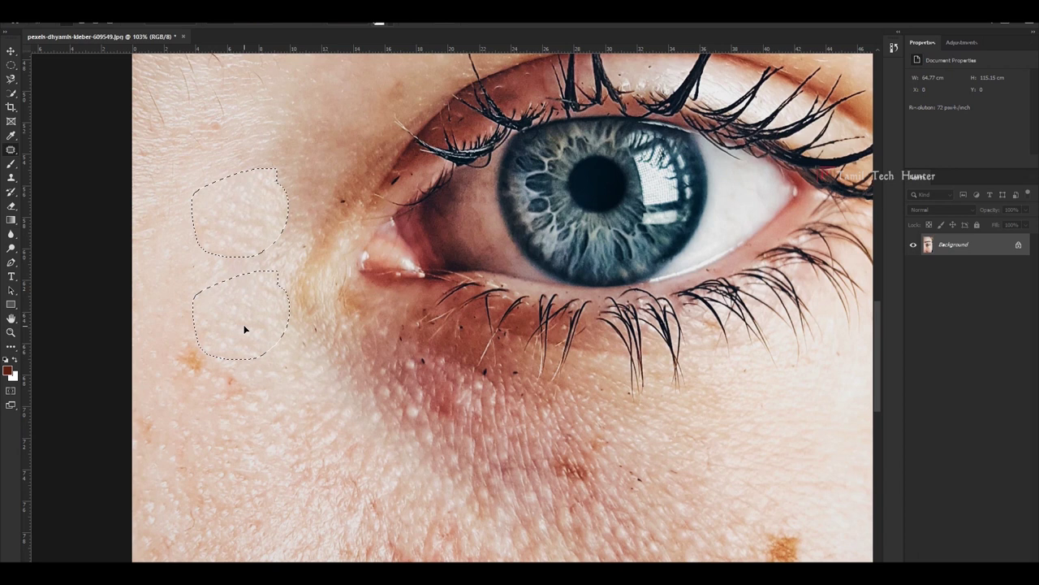
pyautogui.moveTo(244, 329); pyautogui.dragTo(244, 329)
pyautogui.hotkey('ctrl', 'd')
# Patch the brown spot on the cheek with clean skin.
pyautogui.scroll(-3, 281, 317)
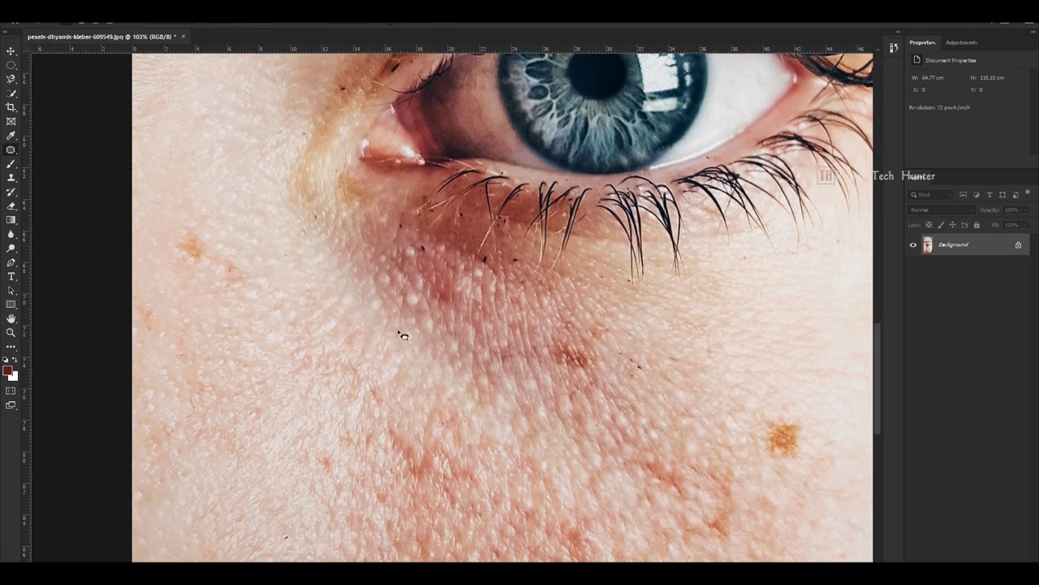
pyautogui.scroll(-3, 685, 397)
pyautogui.hscroll(7, 685, 396)
pyautogui.moveTo(509, 299)
pyautogui.mouseDown()
pyautogui.moveTo(541, 318)
pyautogui.moveTo(549, 371)
pyautogui.moveTo(453, 356)
pyautogui.moveTo(469, 303)
pyautogui.moveTo(510, 299)
pyautogui.mouseUp()
pyautogui.moveTo(492, 364); pyautogui.dragTo(575, 284)
pyautogui.click(627, 336)
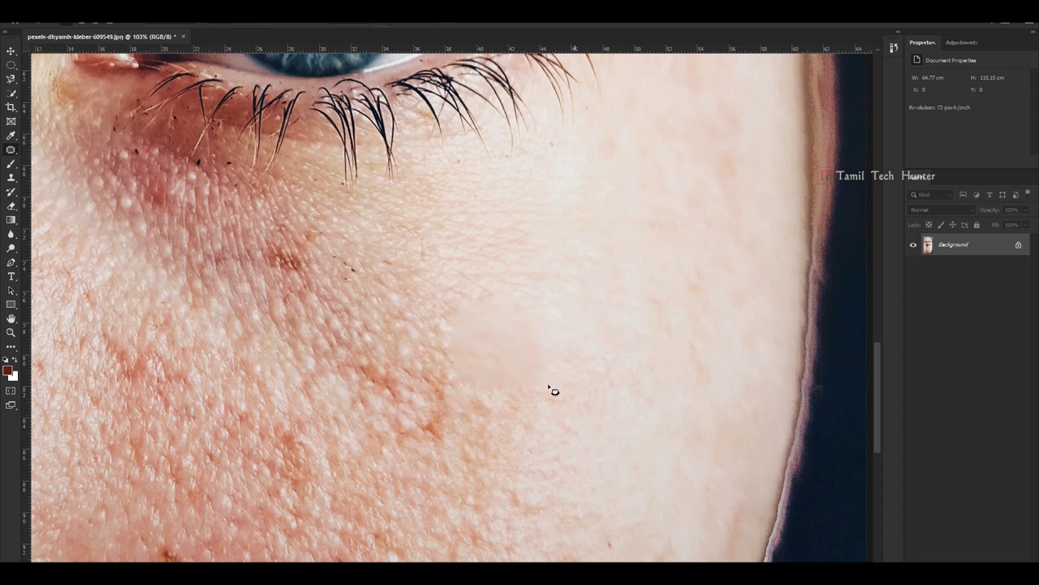
# Patch the dark spot below the eye with brighter skin.
pyautogui.scroll(-3, 553, 388)
pyautogui.scroll(-3, 406, 353)
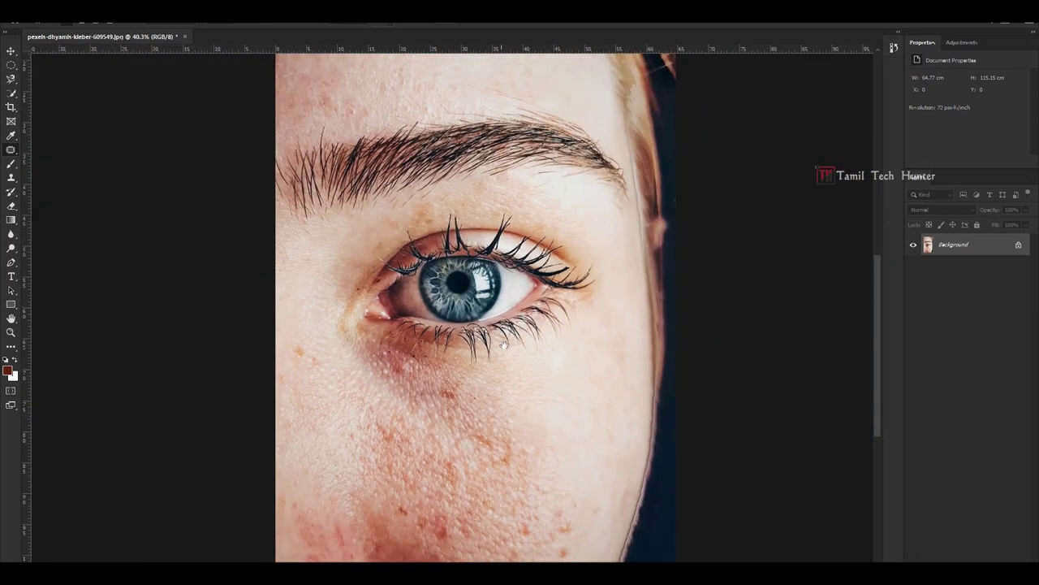
pyautogui.scroll(2, 460, 495)
pyautogui.scroll(6, 460, 495)
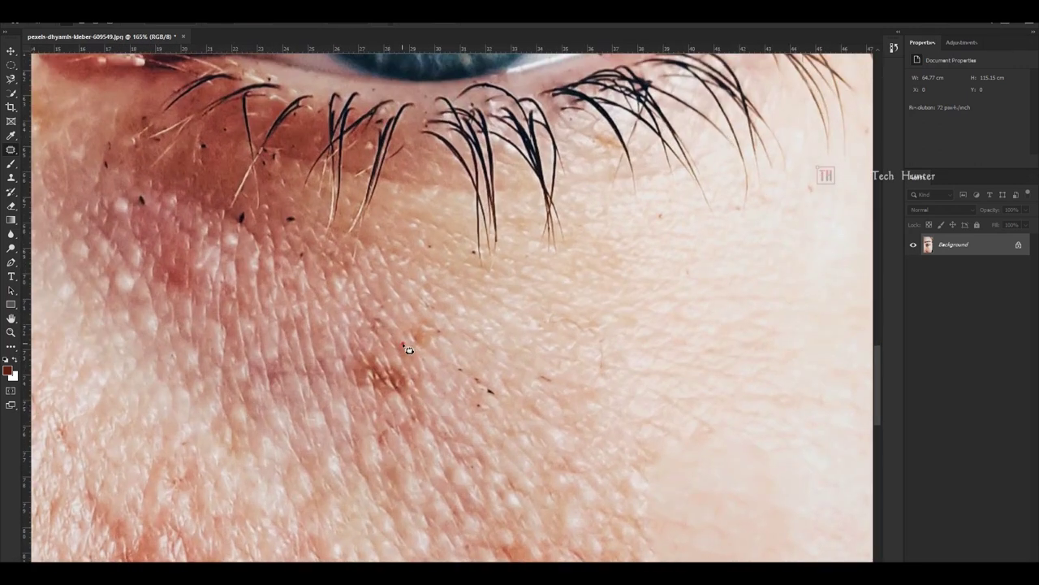
pyautogui.moveTo(409, 349)
pyautogui.mouseDown()
pyautogui.moveTo(399, 417)
pyautogui.moveTo(334, 367)
pyautogui.moveTo(393, 344)
pyautogui.moveTo(392, 362)
pyautogui.moveTo(524, 326)
pyautogui.mouseUp()
# Patch the blemishes near the face edge and clear the selection.
pyautogui.scroll(-3, 473, 429)
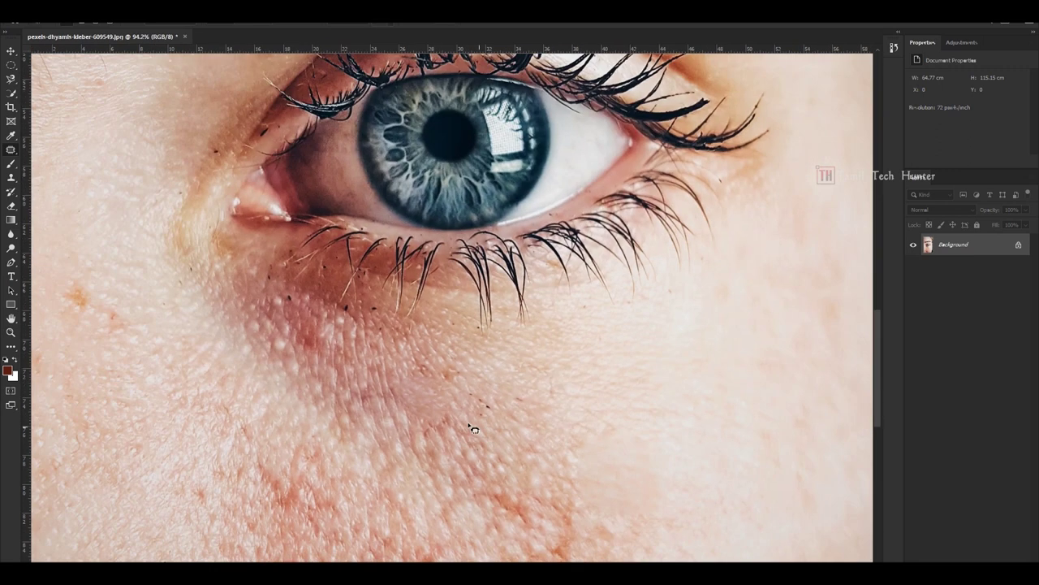
pyautogui.scroll(-2, 441, 425)
pyautogui.scroll(3, 487, 479)
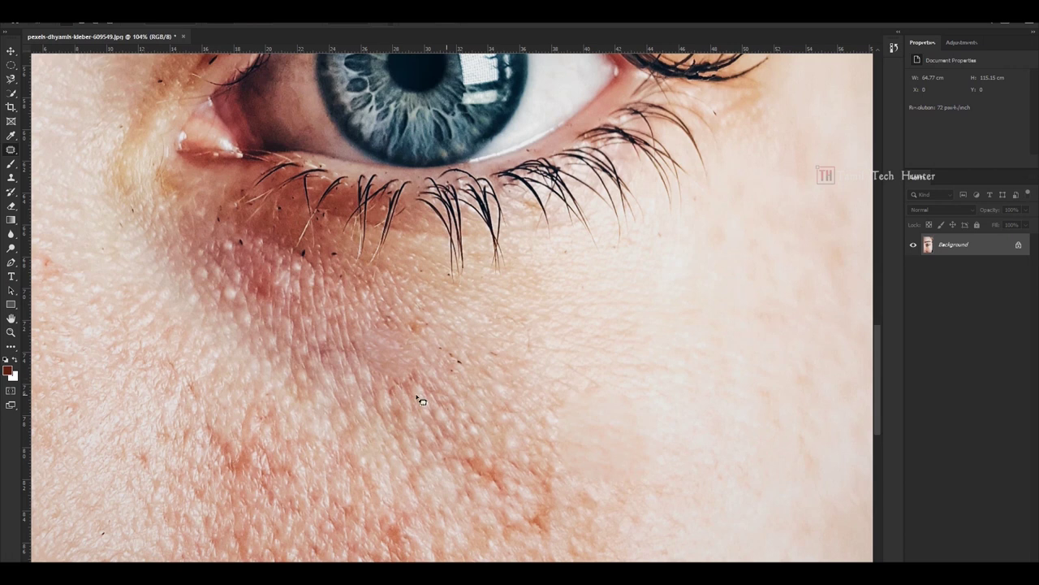
pyautogui.scroll(-3, 420, 398)
pyautogui.scroll(-3, 427, 394)
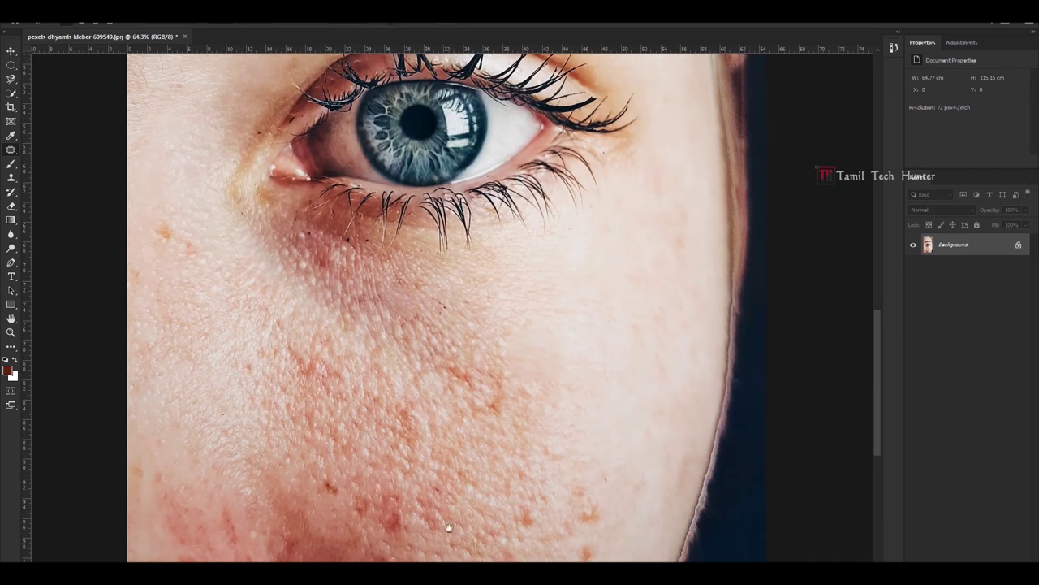
pyautogui.scroll(3, 448, 534)
pyautogui.scroll(2, 555, 366)
pyautogui.moveTo(492, 371)
pyautogui.mouseDown()
pyautogui.moveTo(522, 417)
pyautogui.moveTo(487, 400)
pyautogui.moveTo(496, 376)
pyautogui.moveTo(260, 407)
pyautogui.moveTo(138, 437)
pyautogui.mouseUp()
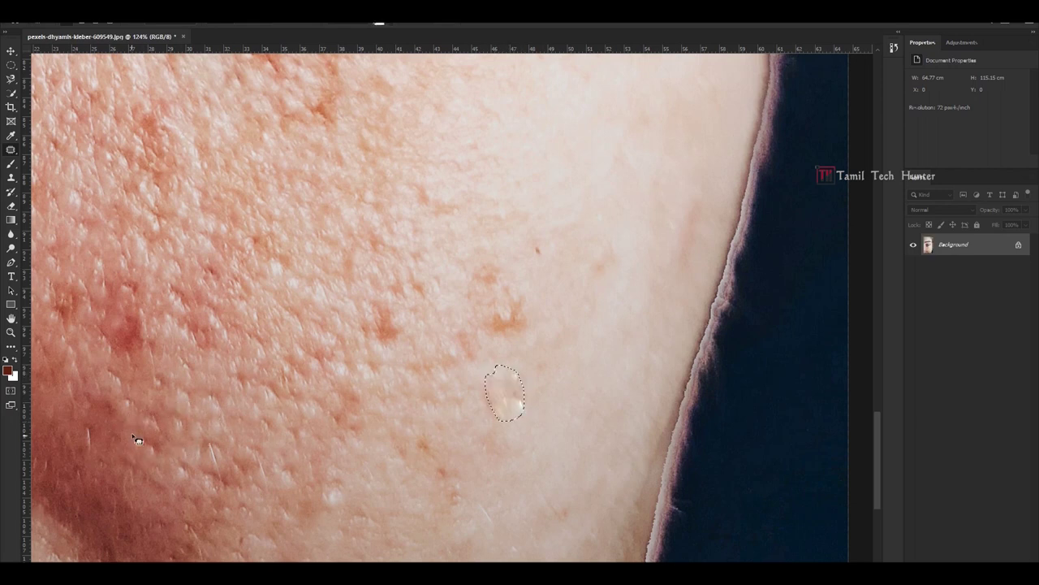
pyautogui.hotkey('ctrl', 'd')
pyautogui.moveTo(528, 408)
pyautogui.mouseDown()
pyautogui.moveTo(492, 398)
pyautogui.moveTo(500, 392)
pyautogui.moveTo(489, 407)
pyautogui.moveTo(530, 396)
pyautogui.moveTo(508, 396)
pyautogui.moveTo(581, 395)
pyautogui.moveTo(565, 426)
pyautogui.moveTo(578, 429)
pyautogui.moveTo(567, 428)
pyautogui.moveTo(580, 395)
pyautogui.mouseUp()
pyautogui.hotkey('ctrl', 'd')
# Switch from the Patch Tool to the Move tool and zoom out.
pyautogui.press('m')
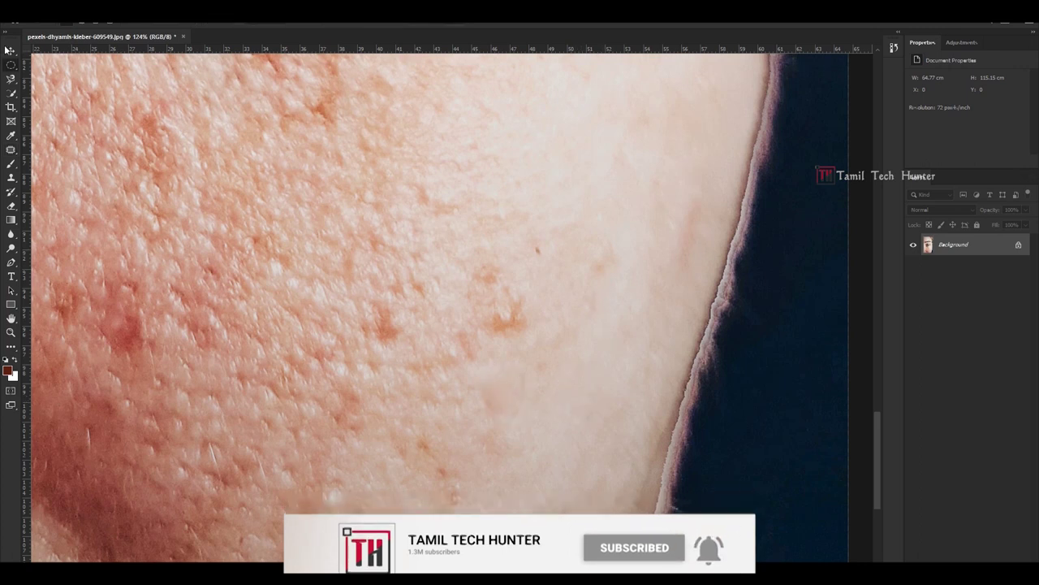
pyautogui.press('v')
pyautogui.scroll(-5, 425, 387)
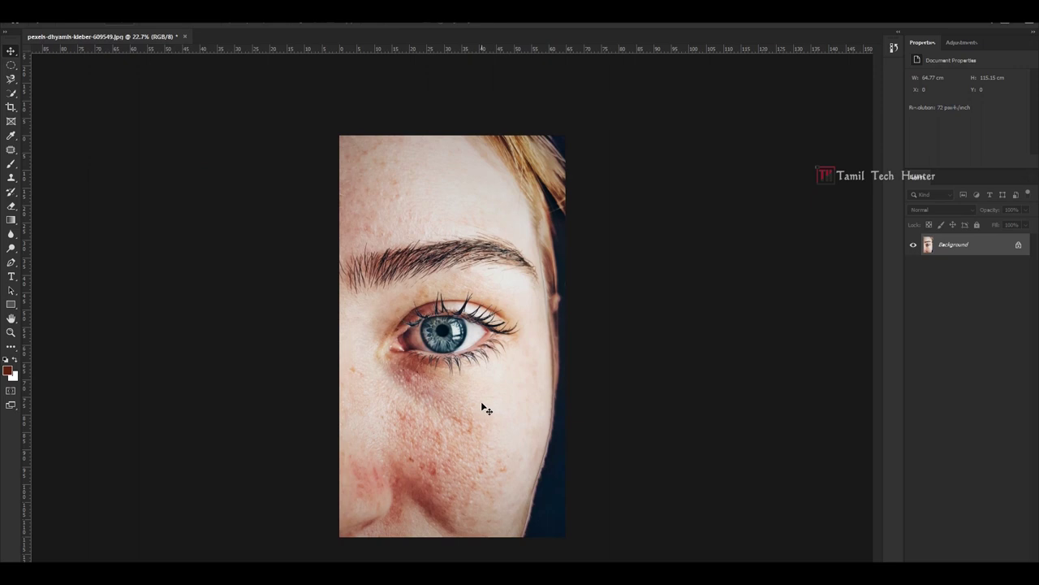
# Paint brown strokes on a new layer over the red car, then delete that layer.
pyautogui.scroll(2, 481, 401)
pyautogui.scroll(-2, 458, 401)
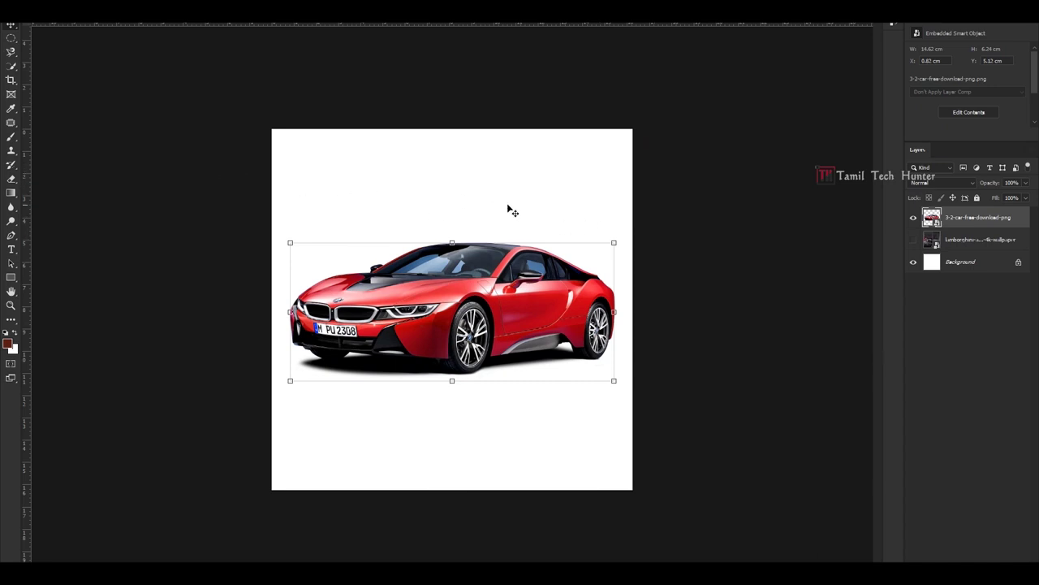
pyautogui.click(11, 136)
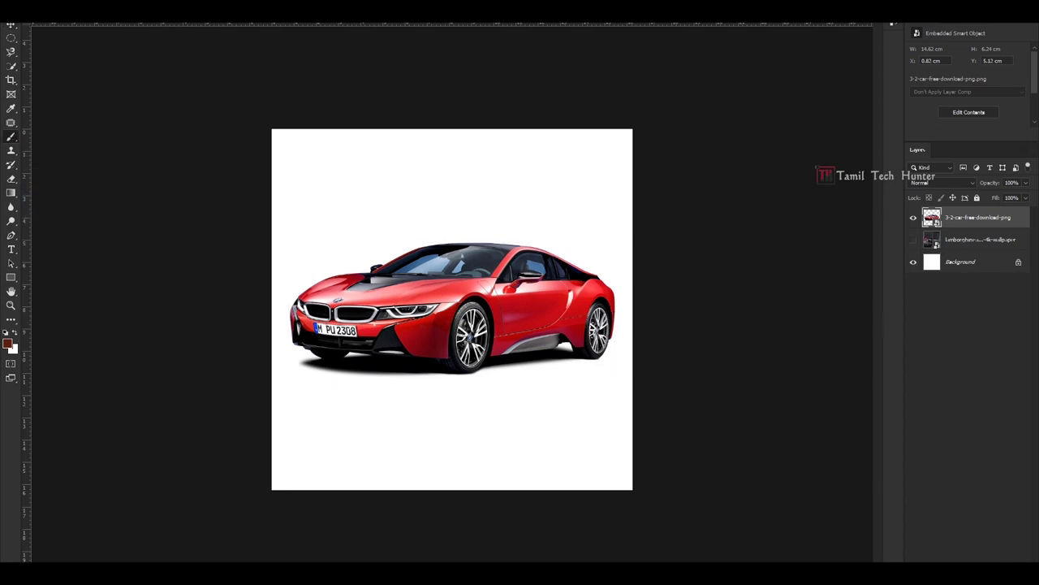
pyautogui.hotkey('ctrl', 'shift', 'alt', 'n')
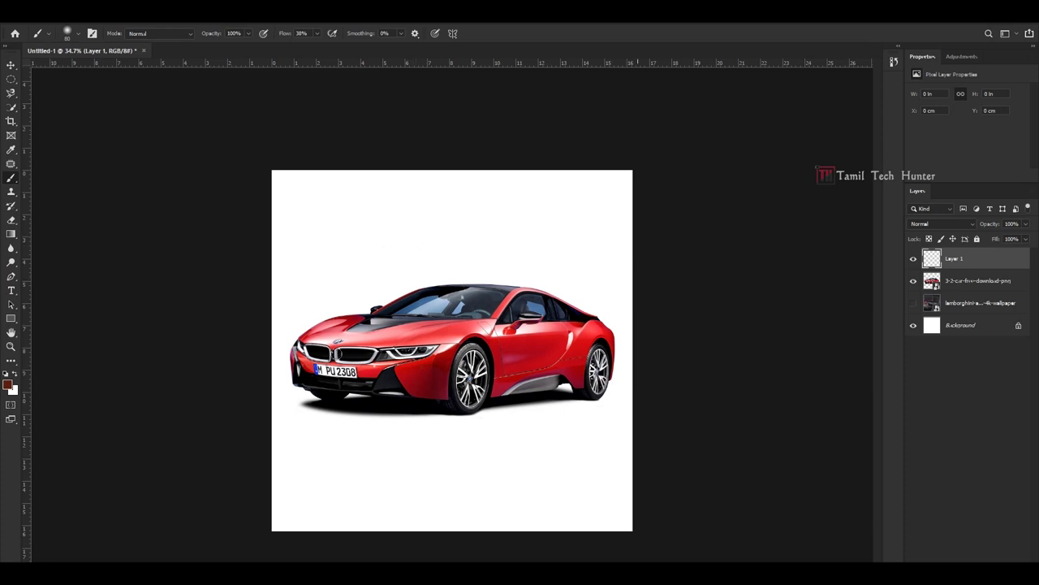
pyautogui.moveTo(417, 220)
pyautogui.mouseDown()
pyautogui.moveTo(378, 279)
pyautogui.moveTo(469, 241)
pyautogui.moveTo(457, 283)
pyautogui.moveTo(479, 268)
pyautogui.moveTo(515, 281)
pyautogui.moveTo(437, 410)
pyautogui.moveTo(511, 453)
pyautogui.moveTo(524, 422)
pyautogui.moveTo(560, 487)
pyautogui.mouseUp()
pyautogui.moveTo(336, 258)
pyautogui.mouseDown()
pyautogui.moveTo(328, 372)
pyautogui.moveTo(420, 348)
pyautogui.mouseUp()
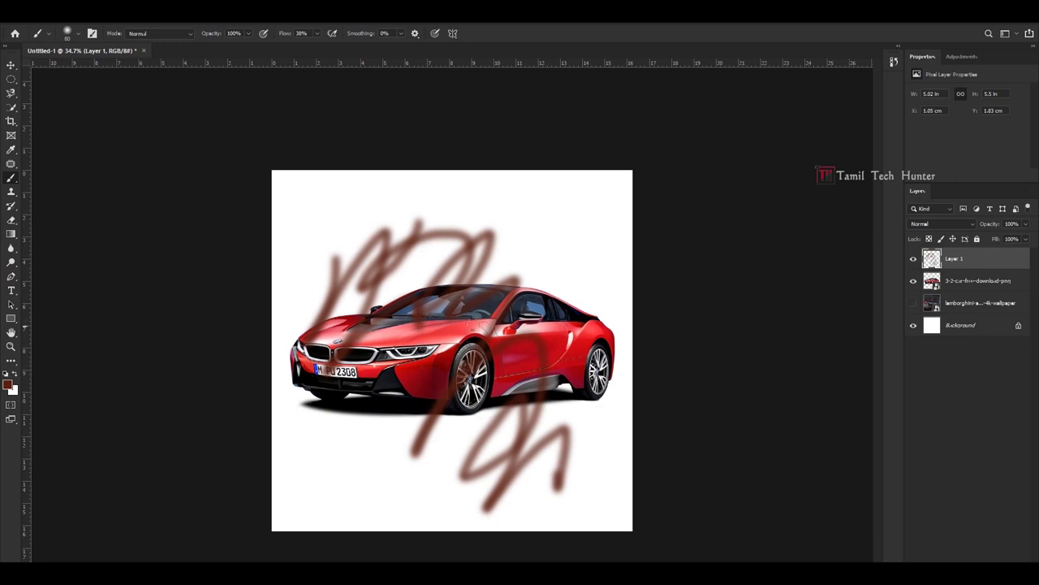
pyautogui.click(10, 64)
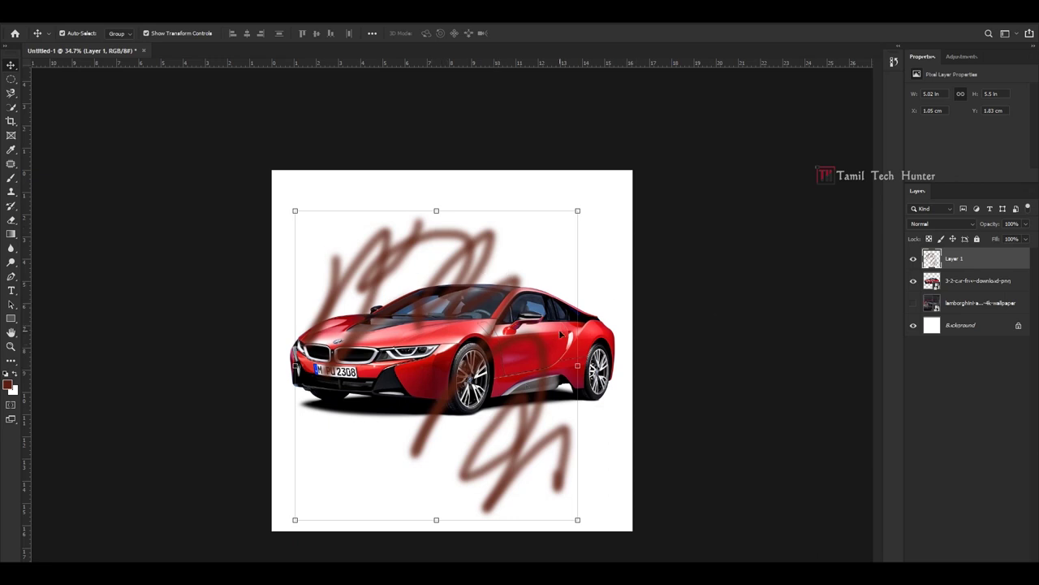
pyautogui.press('Delete')
# Select the Clone Stamp on the toucan photo and raise its brush size to 124 px.
pyautogui.click(367, 244)
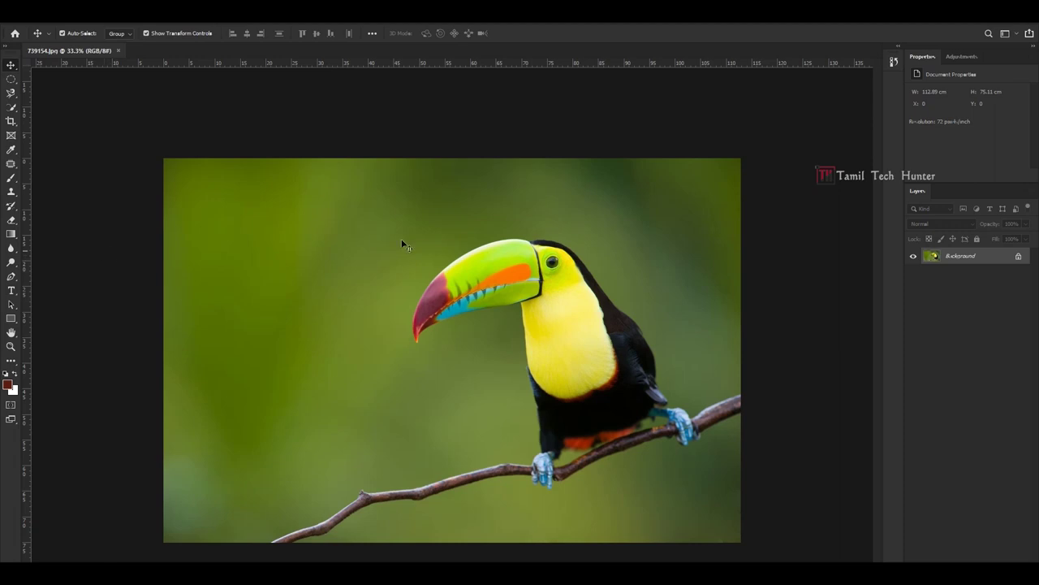
pyautogui.click(10, 195)
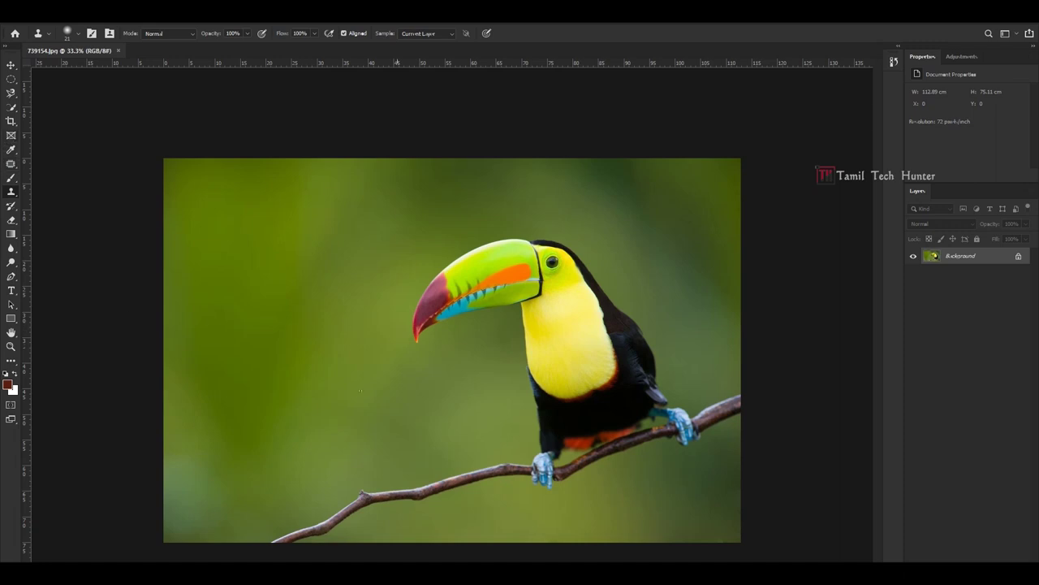
pyautogui.rightClick(302, 247)
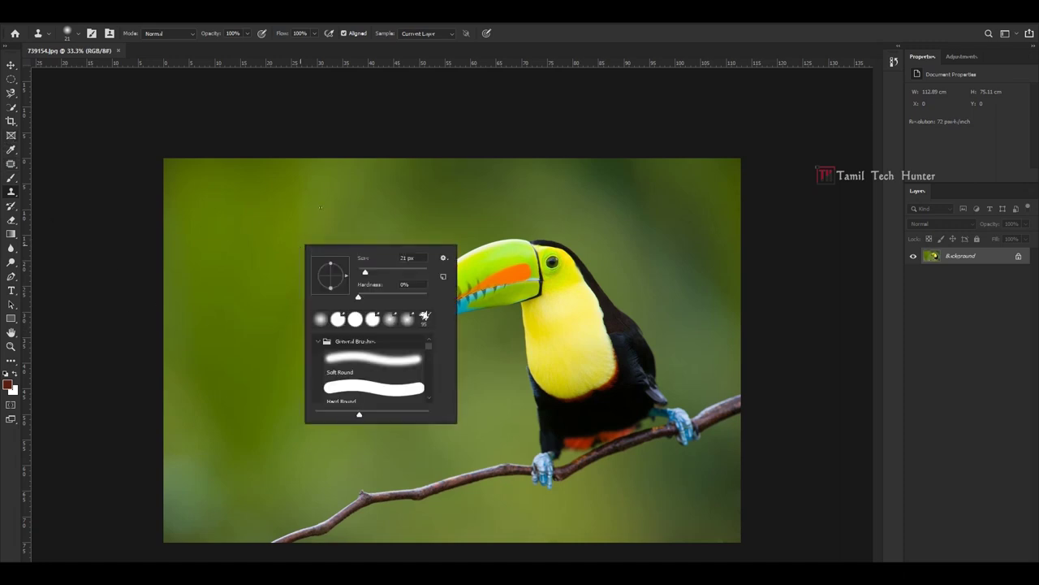
pyautogui.press('Escape')
pyautogui.rightClick(318, 274)
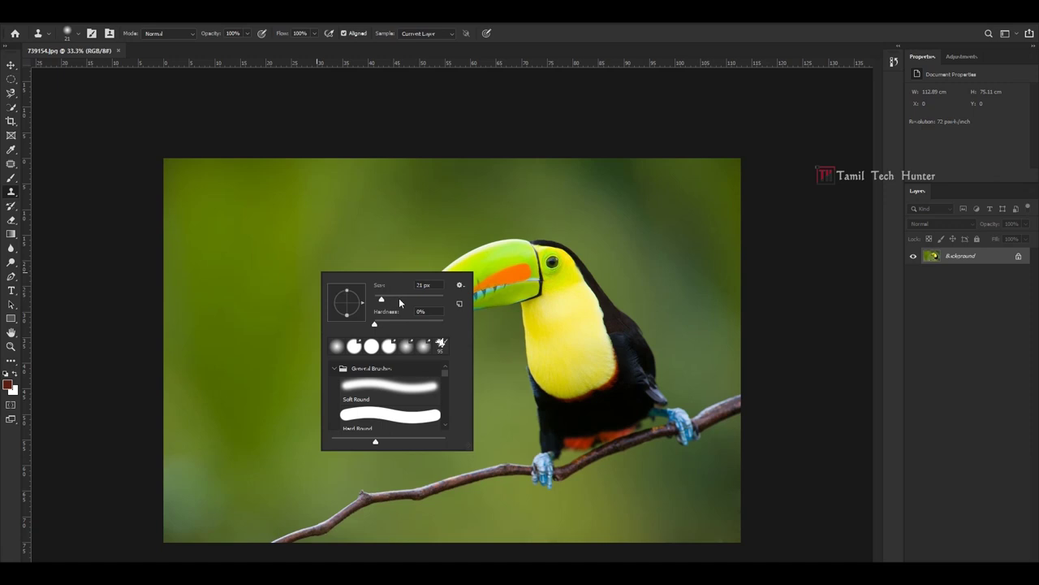
pyautogui.moveTo(382, 298); pyautogui.dragTo(389, 300)
pyautogui.click(415, 301)
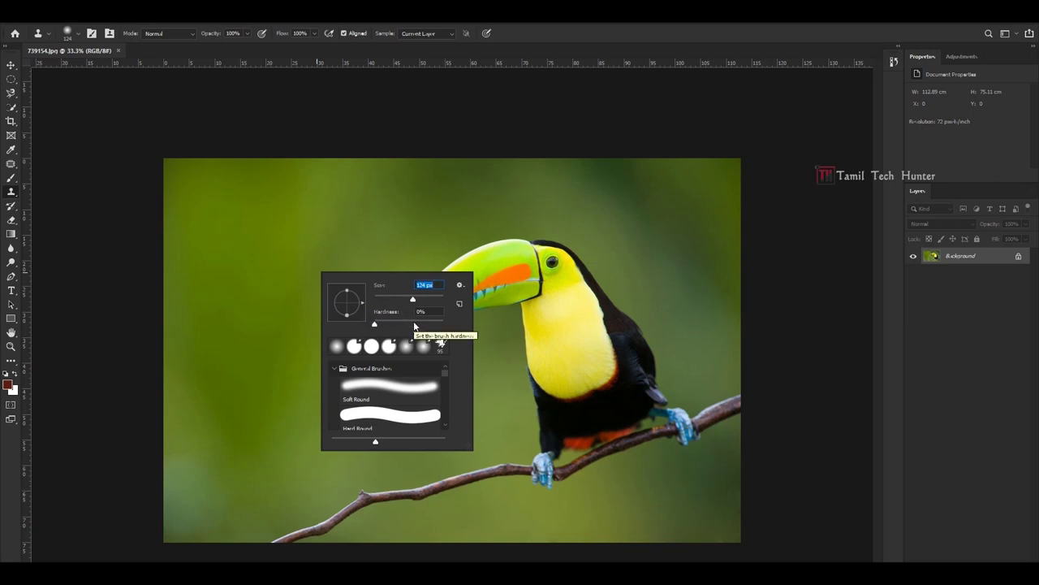
pyautogui.click(323, 314)
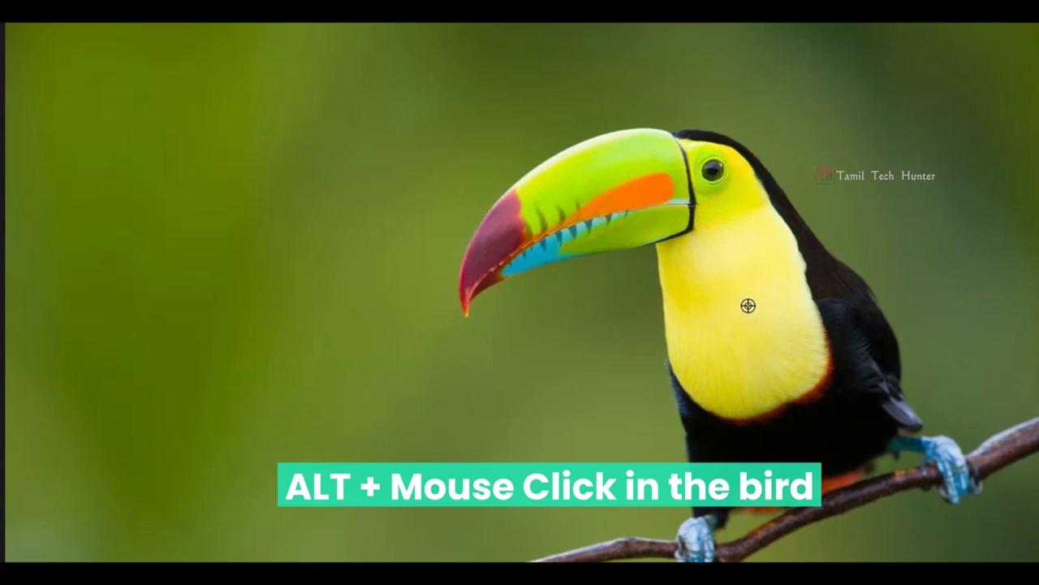
# Sample the toucan's yellow chest as the clone source and stamp a test spot on the green background.
pyautogui.keyDown('alt'); pyautogui.click(740, 294); pyautogui.keyUp('alt')
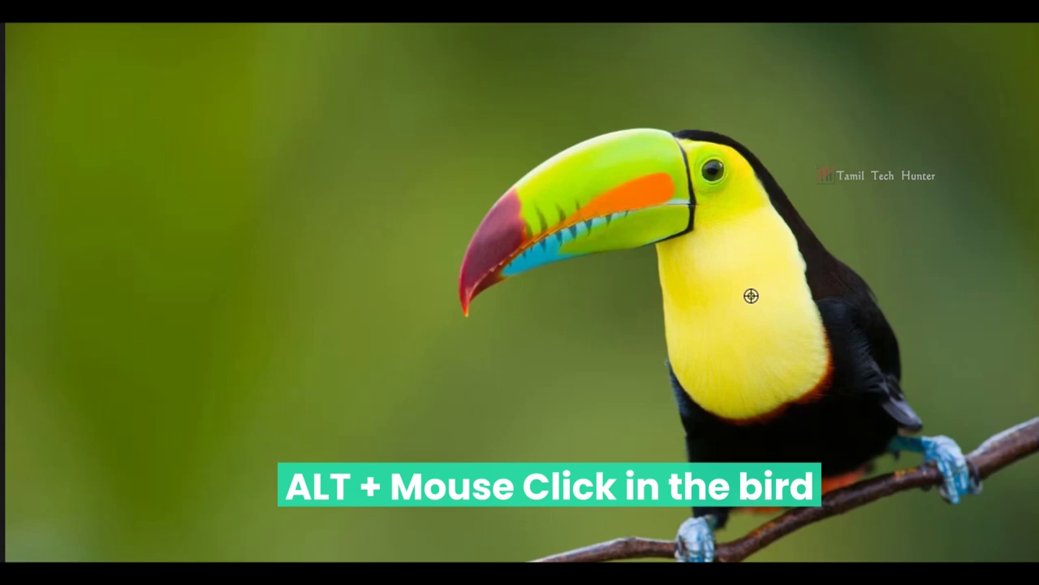
pyautogui.keyDown('alt'); pyautogui.click(751, 296); pyautogui.keyUp('alt')
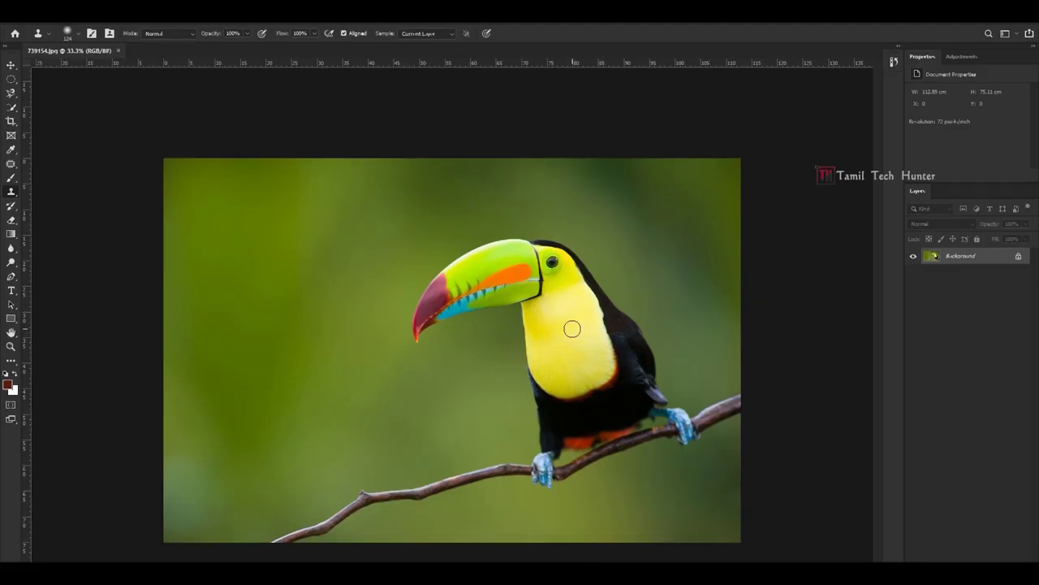
pyautogui.click(256, 275)
pyautogui.rightClick(266, 282)
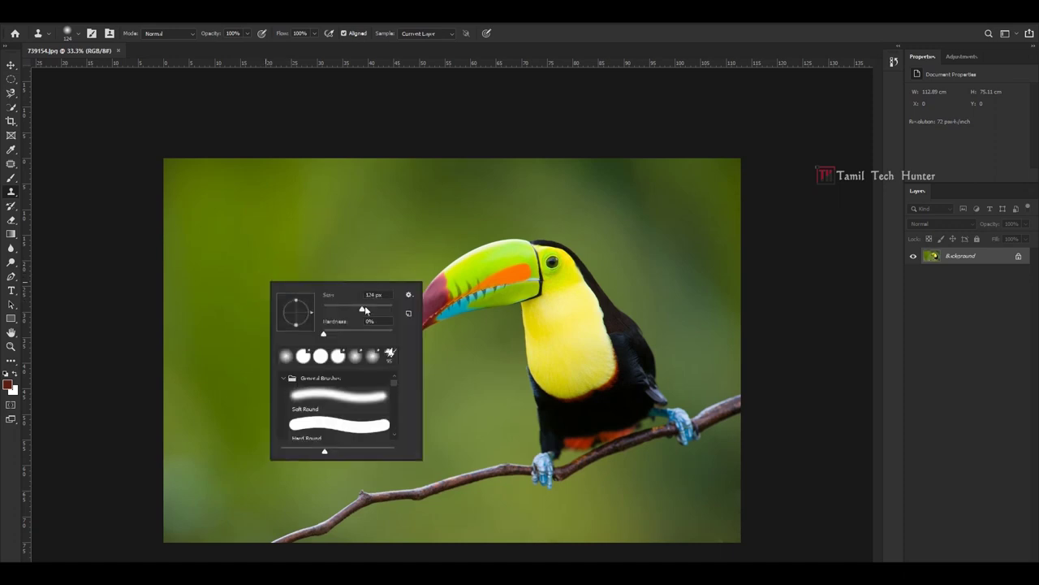
# Paint a full second toucan with beak, feet and branch onto the left green background.
pyautogui.click(250, 262)
pyautogui.click(276, 296)
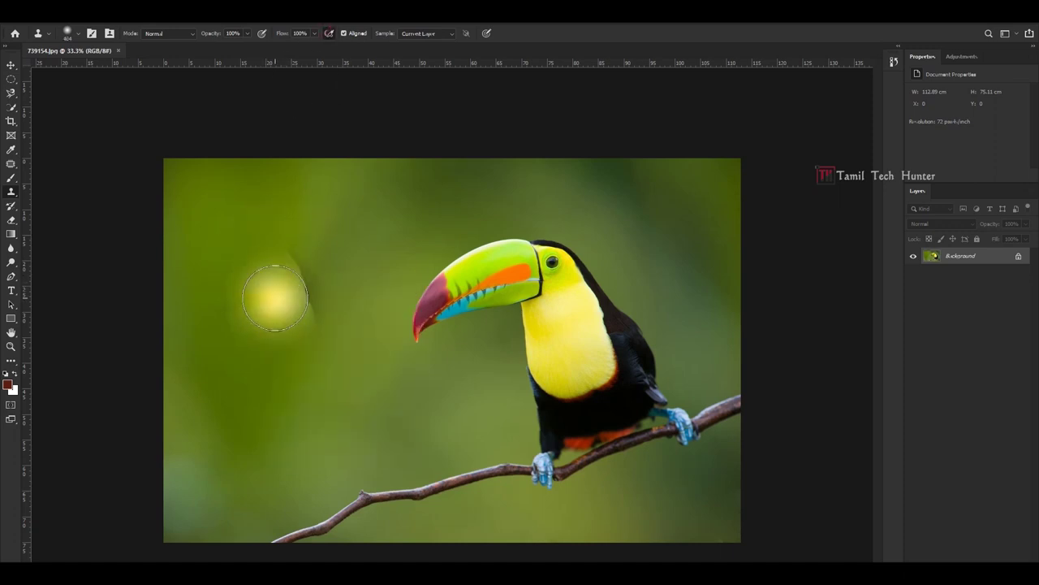
pyautogui.moveTo(277, 314)
pyautogui.mouseDown()
pyautogui.moveTo(261, 262)
pyautogui.moveTo(195, 249)
pyautogui.moveTo(218, 245)
pyautogui.moveTo(191, 266)
pyautogui.moveTo(227, 270)
pyautogui.moveTo(249, 296)
pyautogui.moveTo(267, 375)
pyautogui.moveTo(306, 291)
pyautogui.moveTo(382, 437)
pyautogui.moveTo(361, 410)
pyautogui.moveTo(296, 418)
pyautogui.moveTo(305, 410)
pyautogui.moveTo(321, 409)
pyautogui.moveTo(257, 450)
pyautogui.moveTo(249, 426)
pyautogui.moveTo(215, 468)
pyautogui.moveTo(217, 441)
pyautogui.moveTo(146, 481)
pyautogui.moveTo(293, 454)
pyautogui.moveTo(372, 422)
pyautogui.moveTo(211, 480)
pyautogui.moveTo(199, 488)
pyautogui.moveTo(292, 479)
pyautogui.moveTo(178, 530)
pyautogui.moveTo(174, 522)
pyautogui.moveTo(359, 417)
pyautogui.mouseUp()
pyautogui.press('v')
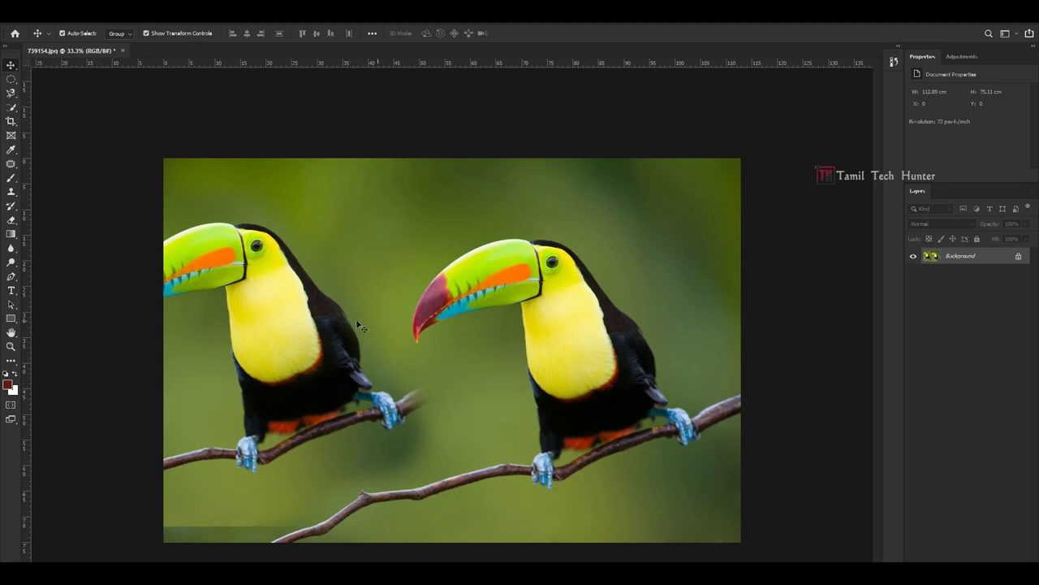
# Try out the Clone Stamp and History Brush tools.
pyautogui.click(11, 192)
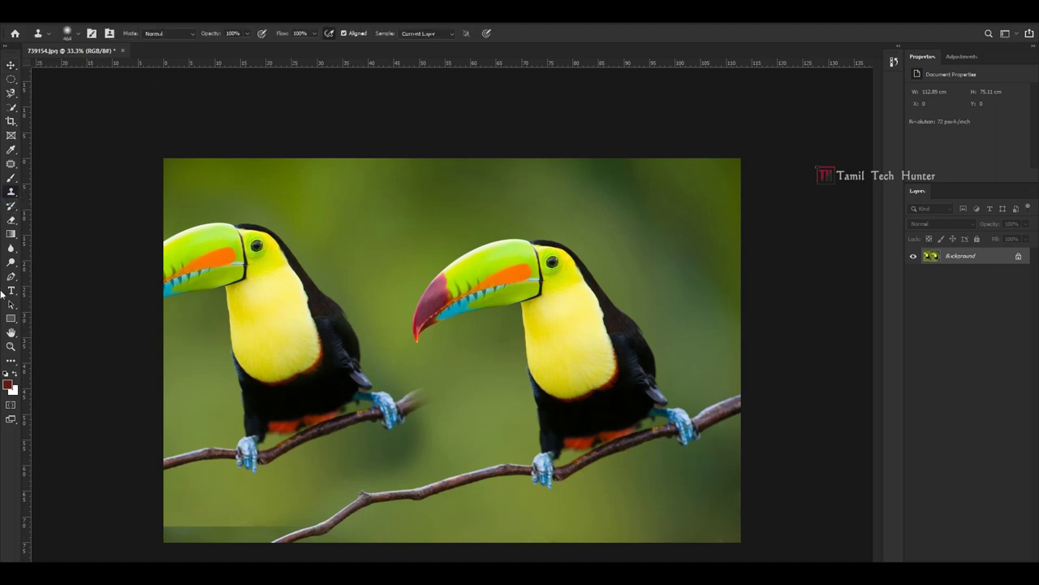
pyautogui.click(13, 210)
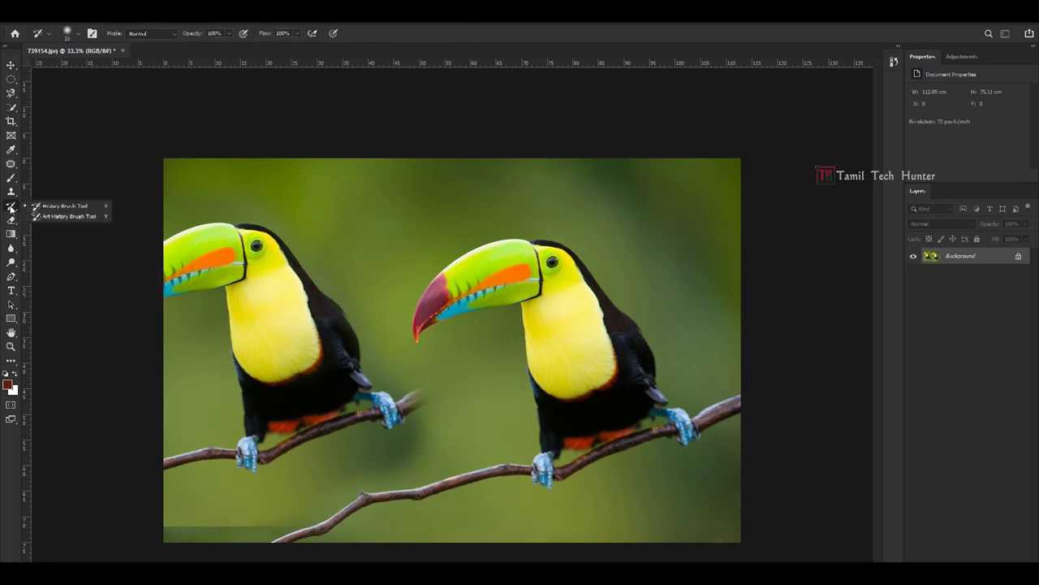
pyautogui.click(2, 234)
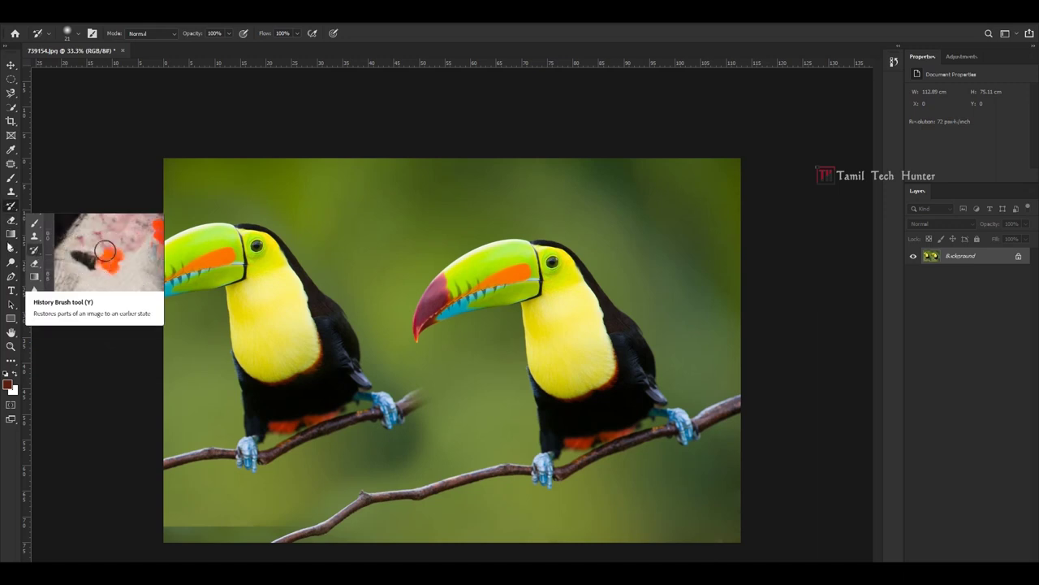
# Select the Eraser and close the toucan photo without saving changes.
pyautogui.click(10, 220)
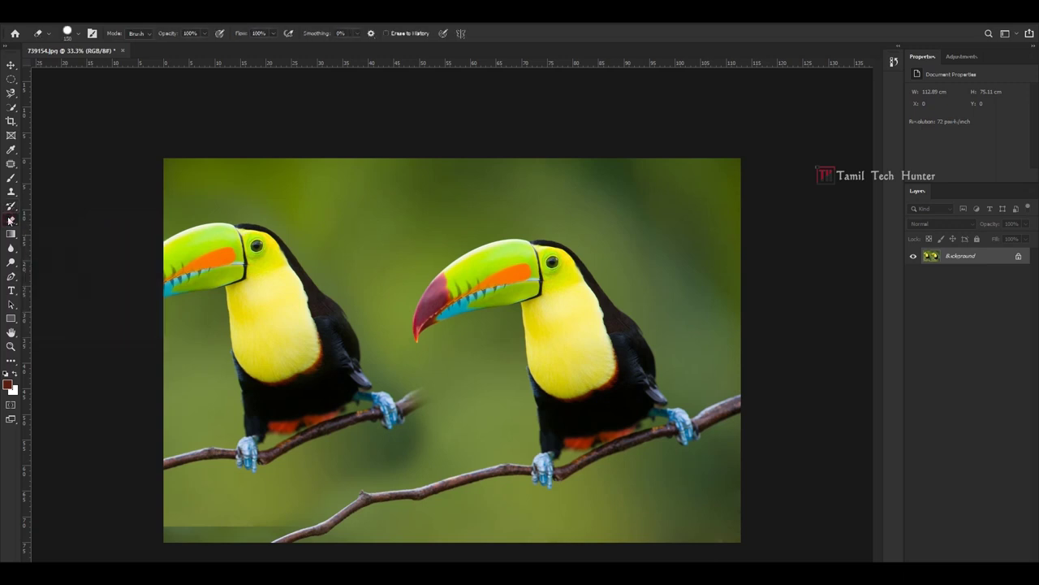
pyautogui.click(124, 52)
pyautogui.click(523, 246)
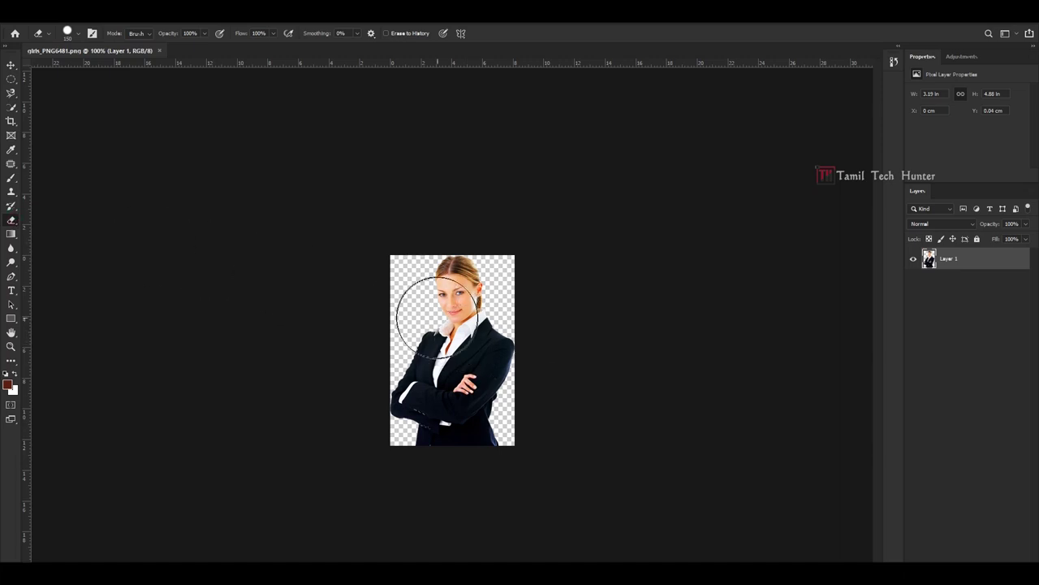
# Lower the eraser hardness to about 20% and erase the entire woman from Layer 1.
pyautogui.rightClick(438, 316)
pyautogui.rightClick(436, 309)
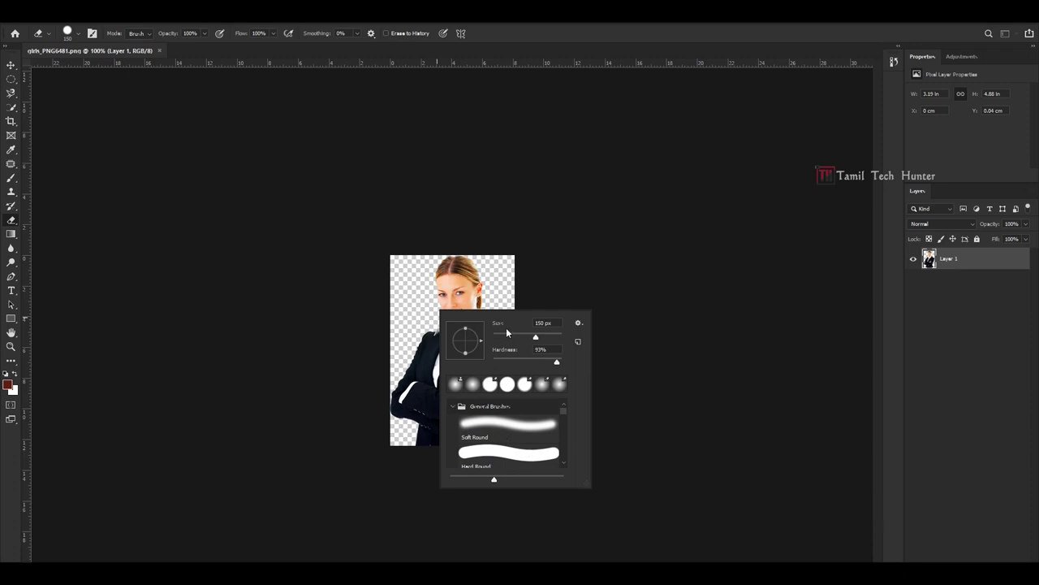
pyautogui.moveTo(538, 363); pyautogui.dragTo(503, 364)
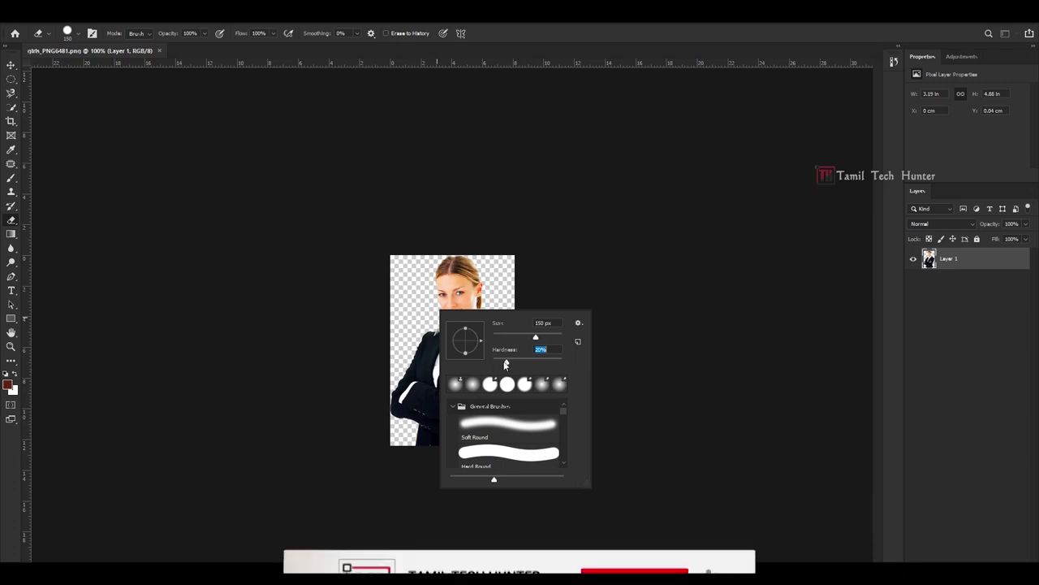
pyautogui.hotkey('shift', 'Tab')
pyautogui.press('Return')
pyautogui.moveTo(430, 370)
pyautogui.mouseDown()
pyautogui.moveTo(394, 371)
pyautogui.moveTo(385, 439)
pyautogui.moveTo(417, 414)
pyautogui.moveTo(434, 449)
pyautogui.moveTo(462, 418)
pyautogui.moveTo(478, 418)
pyautogui.moveTo(479, 431)
pyautogui.moveTo(531, 346)
pyautogui.moveTo(490, 361)
pyautogui.moveTo(454, 401)
pyautogui.moveTo(454, 435)
pyautogui.mouseUp()
pyautogui.moveTo(325, 317)
pyautogui.mouseDown()
pyautogui.moveTo(459, 249)
pyautogui.moveTo(419, 287)
pyautogui.moveTo(411, 400)
pyautogui.moveTo(501, 280)
pyautogui.mouseUp()
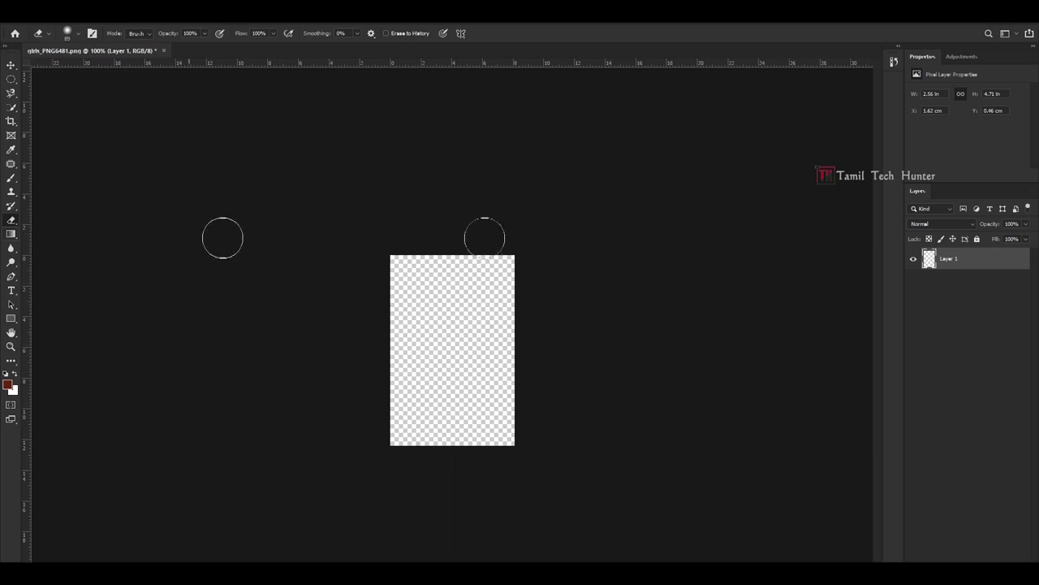
# Select the Gradient tool and open the Gradient Editor over the white Untitled-1 canvas.
pyautogui.click(11, 65)
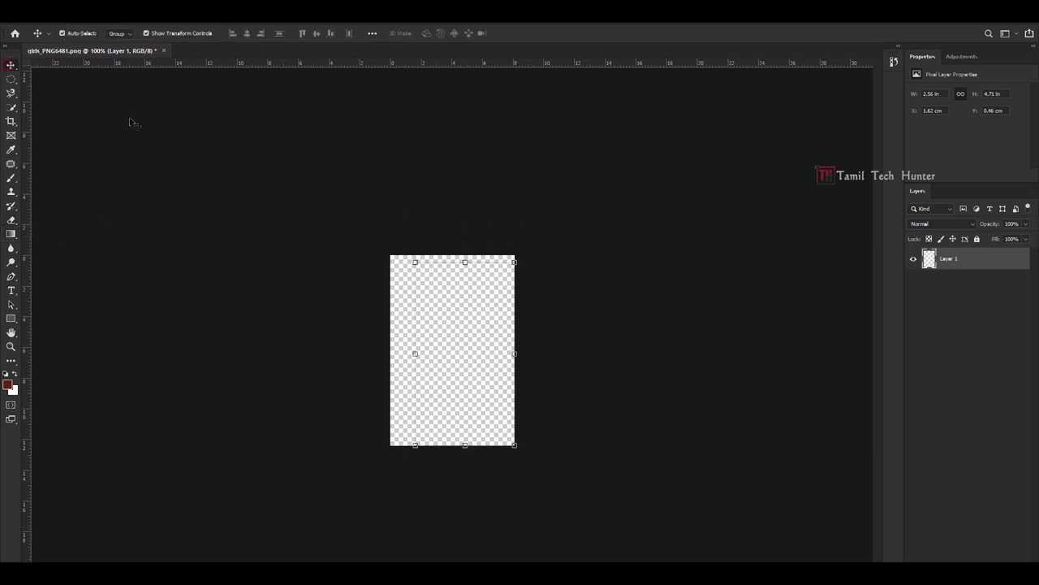
pyautogui.click(539, 278)
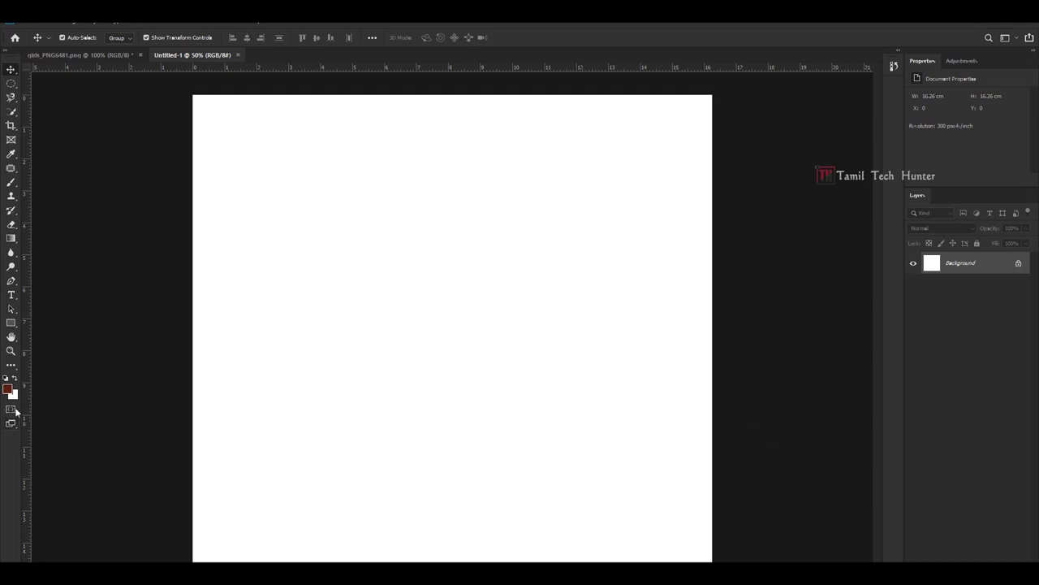
pyautogui.click(11, 237)
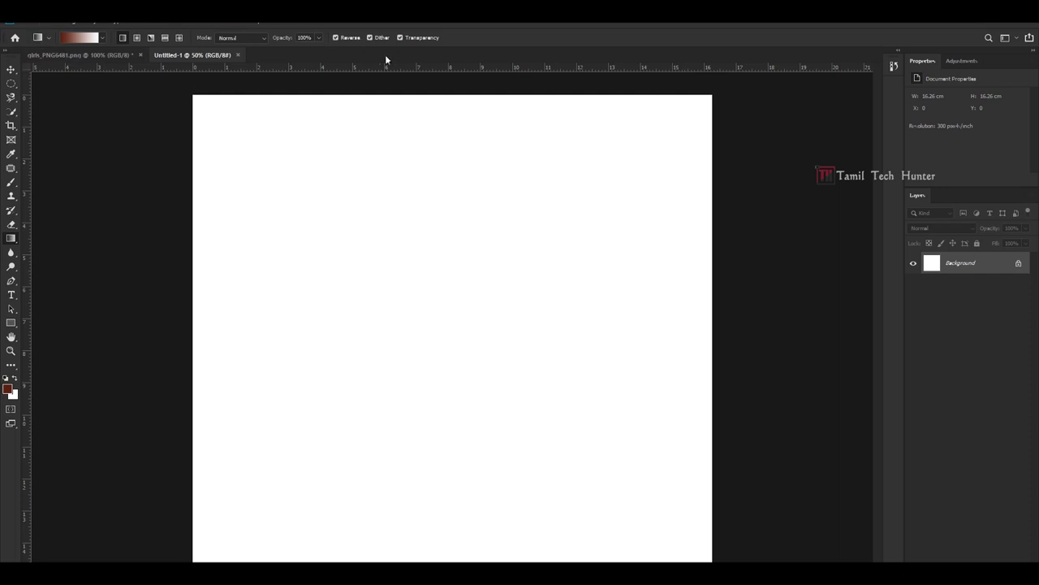
pyautogui.click(74, 37)
# Preview several gradient presets, such as Blue, Red, Yellow and Red, Green, and settle on Violet, Orange.
pyautogui.moveTo(652, 133); pyautogui.dragTo(452, 165)
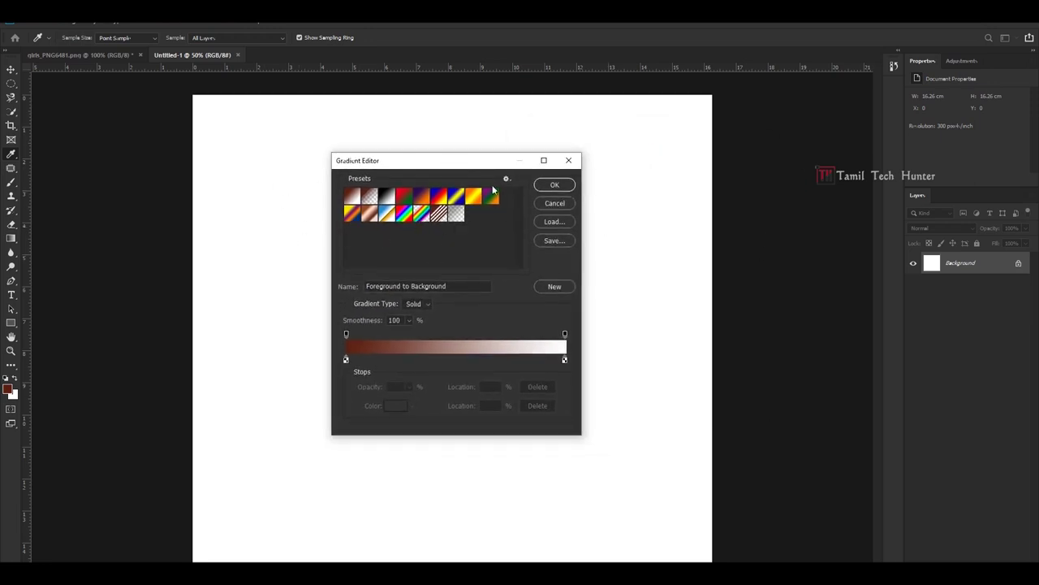
pyautogui.click(433, 197)
pyautogui.click(474, 200)
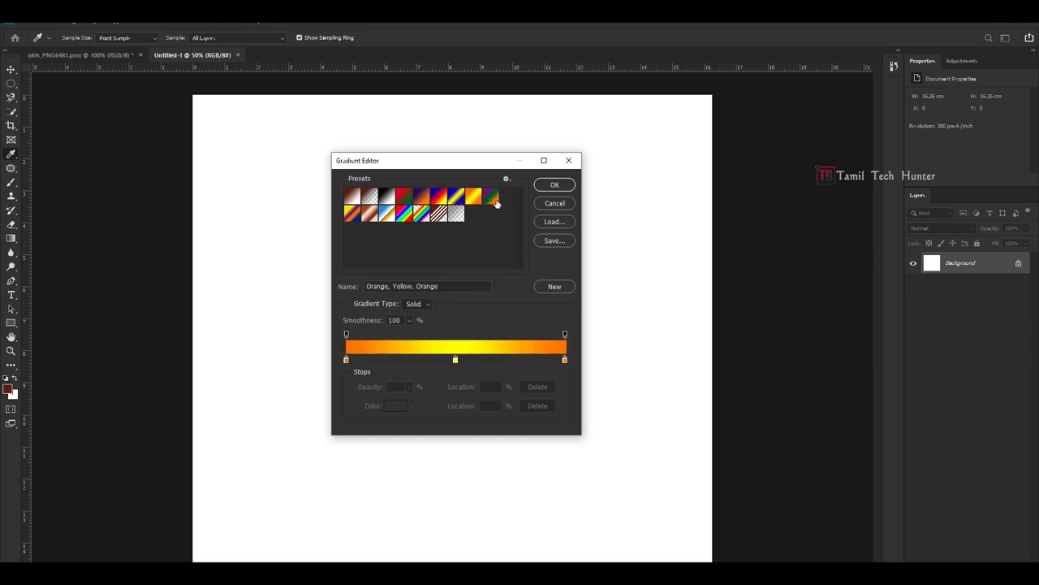
pyautogui.click(496, 203)
pyautogui.click(355, 214)
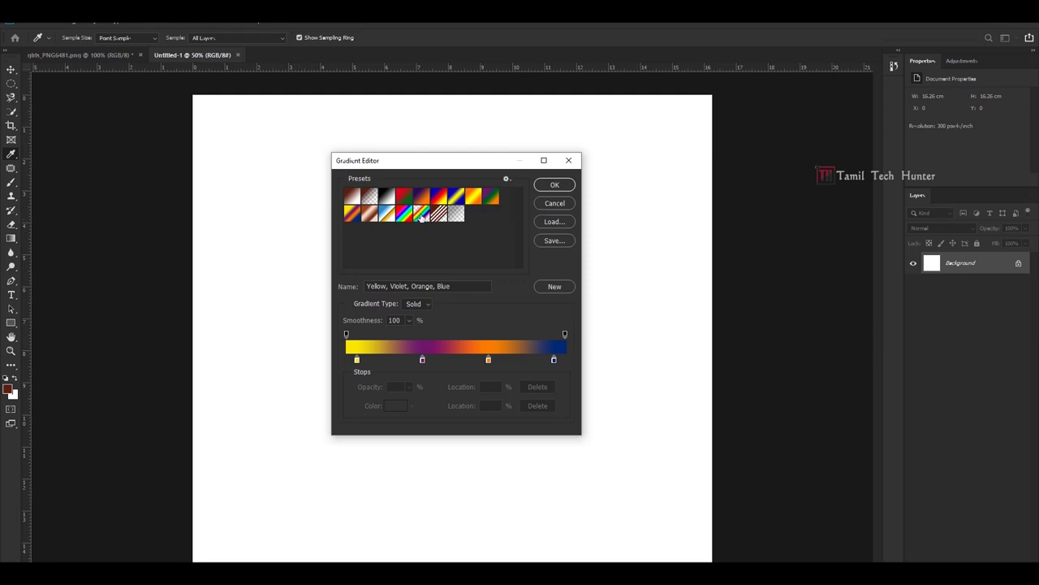
pyautogui.click(460, 199)
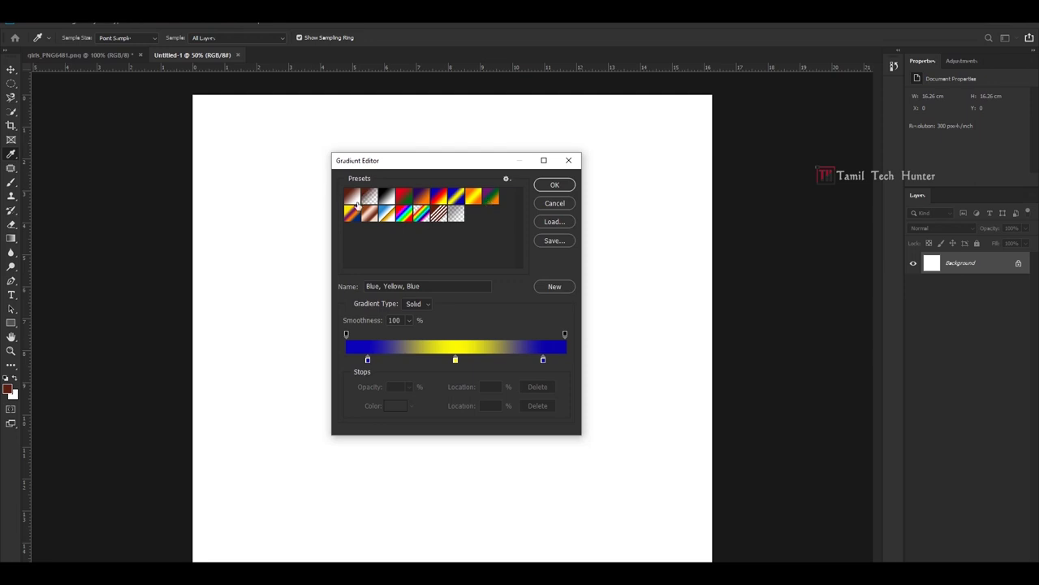
pyautogui.click(405, 195)
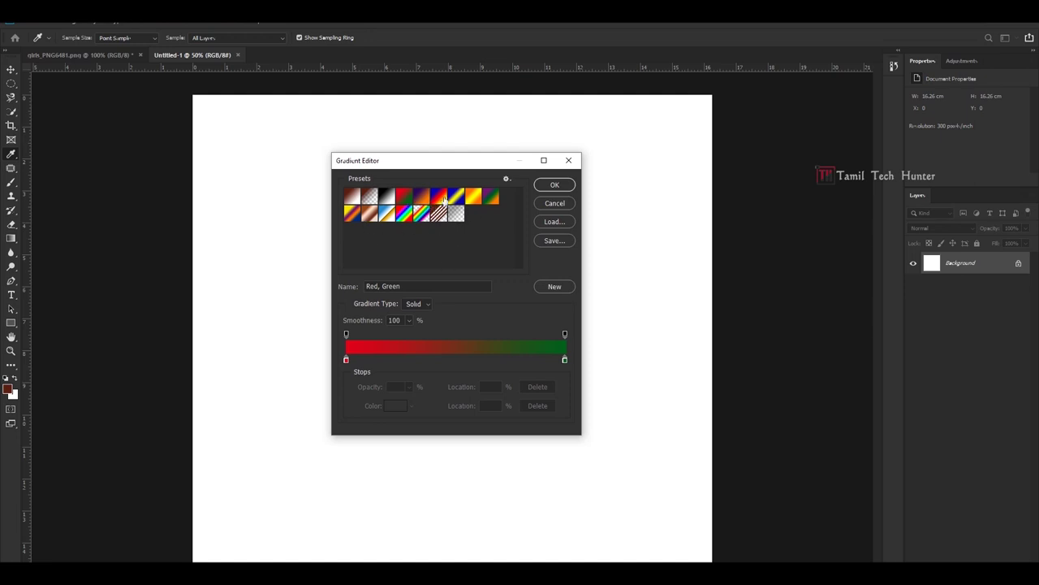
pyautogui.click(423, 197)
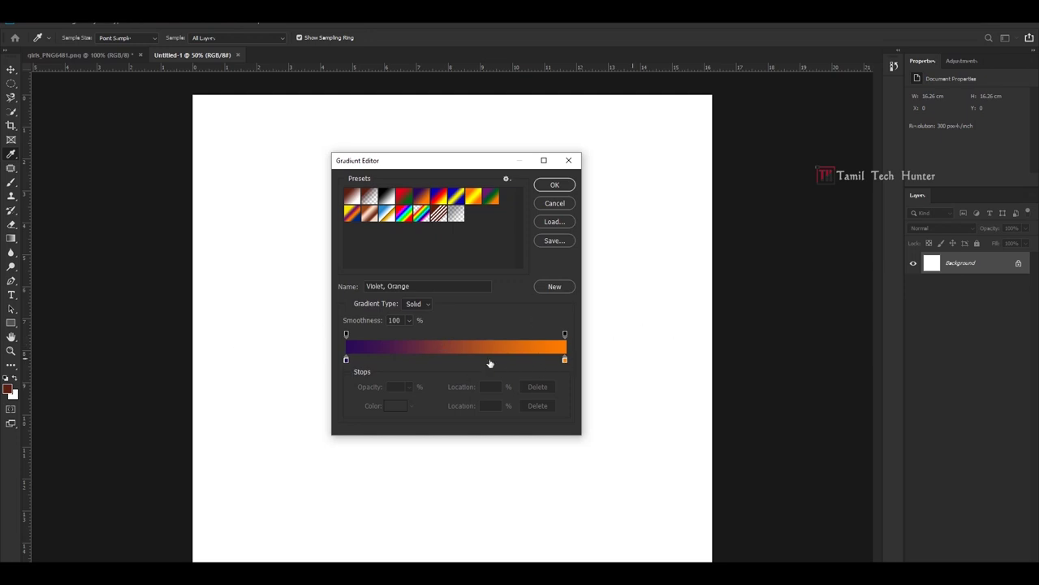
# Check and confirm the purple colour of the gradient's left stop.
pyautogui.click(347, 362)
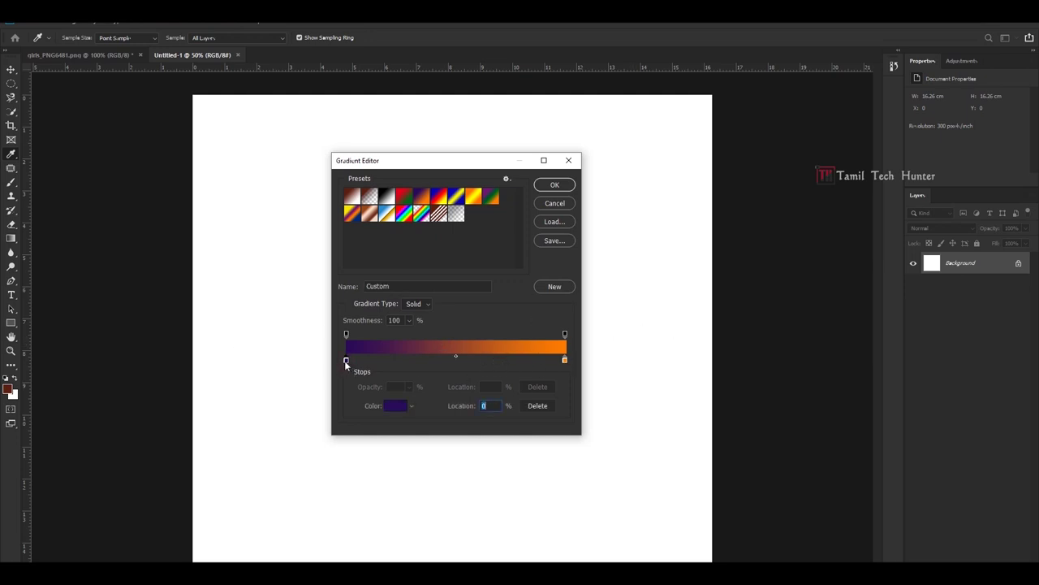
pyautogui.doubleClick(347, 361)
pyautogui.moveTo(757, 163); pyautogui.dragTo(636, 206)
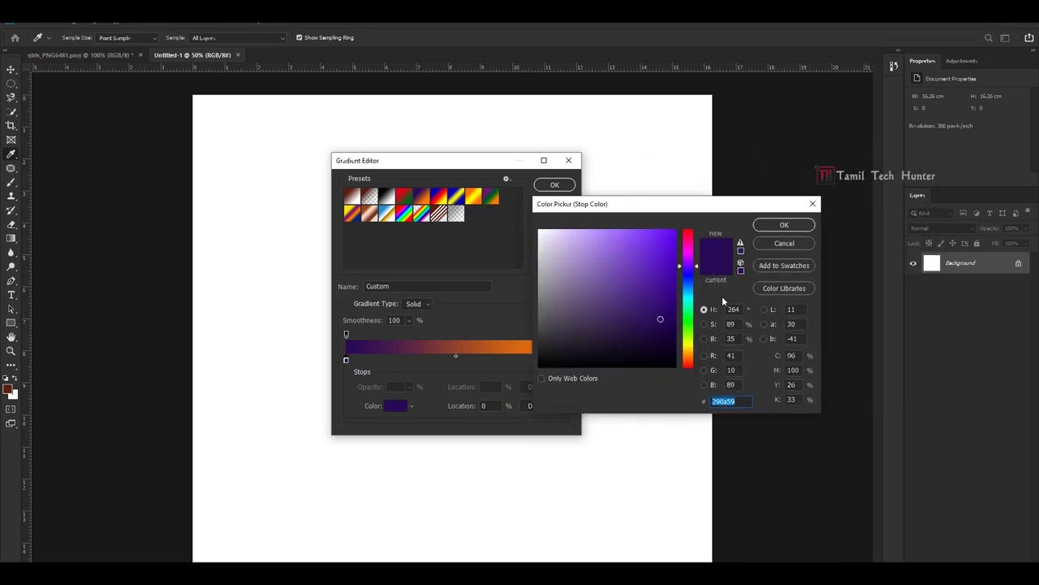
pyautogui.moveTo(691, 283)
pyautogui.mouseDown()
pyautogui.moveTo(694, 293)
pyautogui.moveTo(688, 262)
pyautogui.moveTo(654, 261)
pyautogui.moveTo(645, 286)
pyautogui.mouseUp()
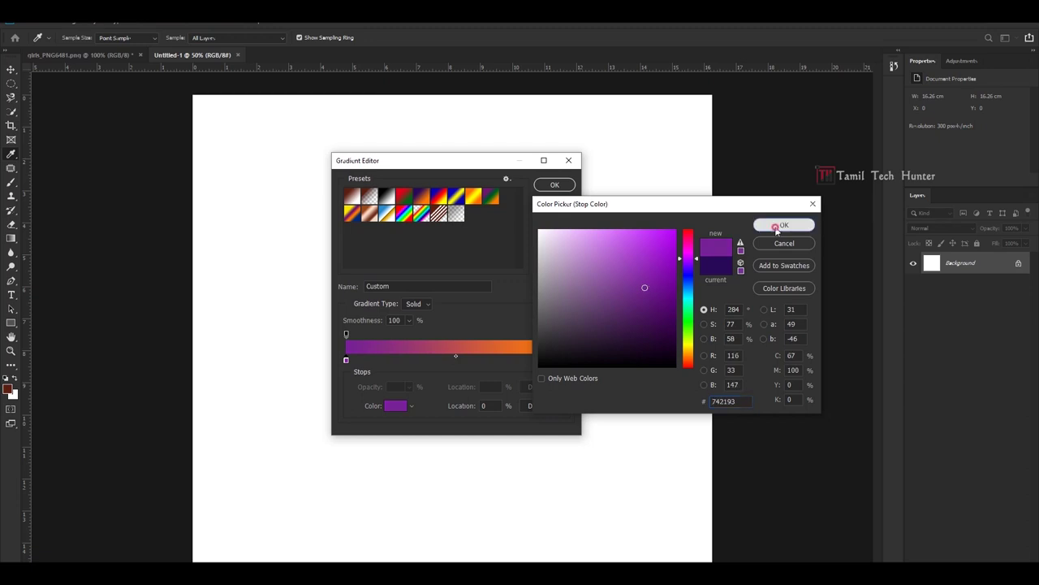
pyautogui.click(784, 225)
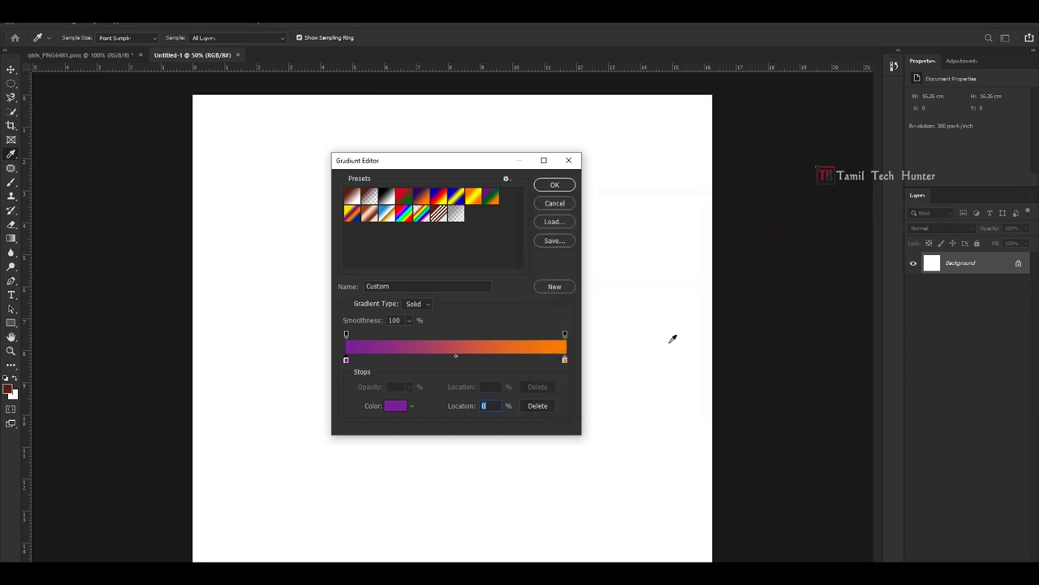
# Change the right orange stop to sky blue 00c6ff.
pyautogui.doubleClick(565, 360)
pyautogui.moveTo(689, 299)
pyautogui.mouseDown()
pyautogui.moveTo(695, 237)
pyautogui.moveTo(694, 305)
pyautogui.mouseUp()
pyautogui.moveTo(694, 306); pyautogui.dragTo(695, 297)
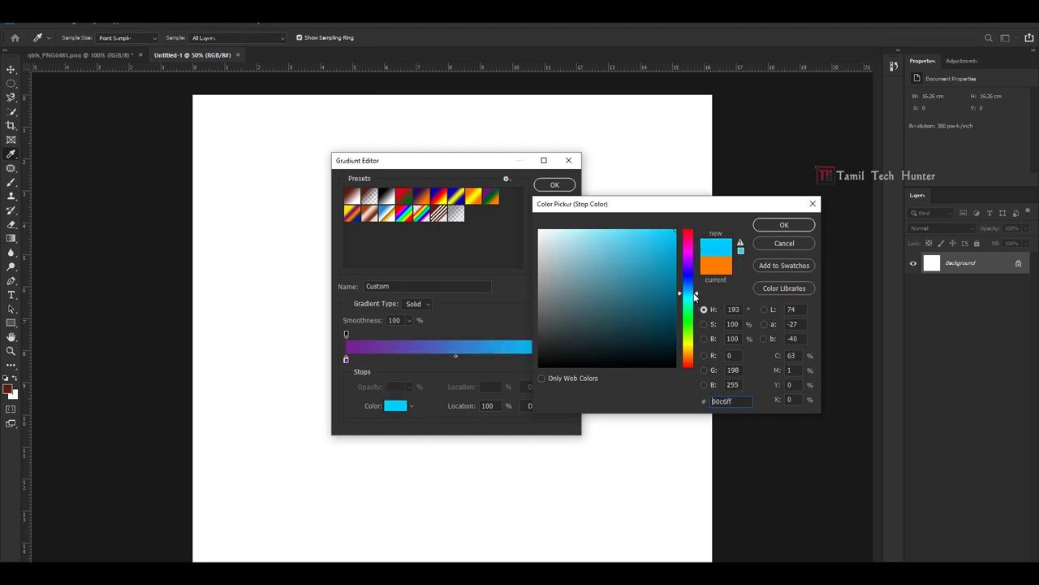
pyautogui.click(781, 225)
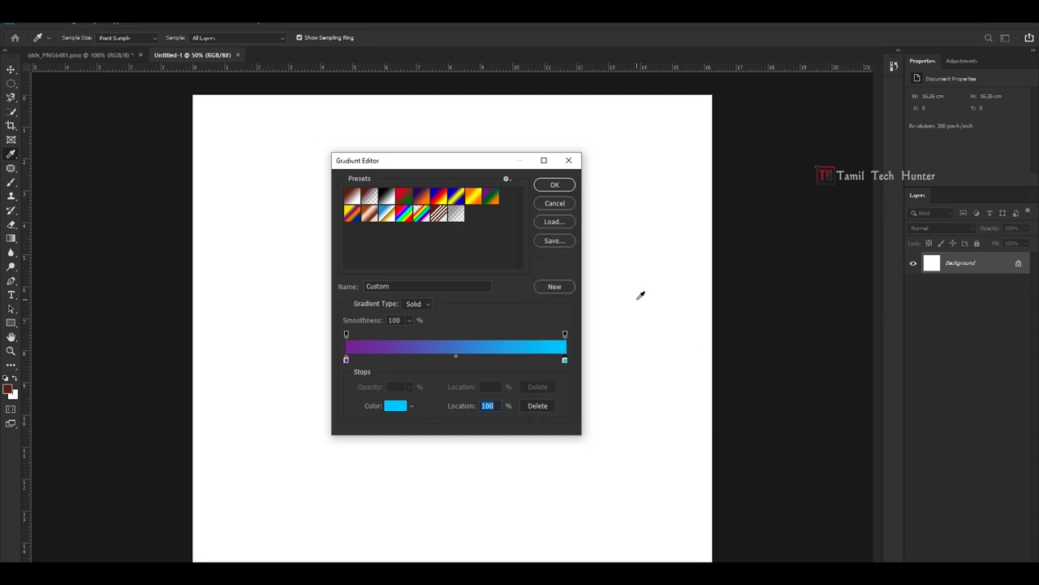
# Add a pink colour stop at about 23% of the gradient.
pyautogui.click(392, 360)
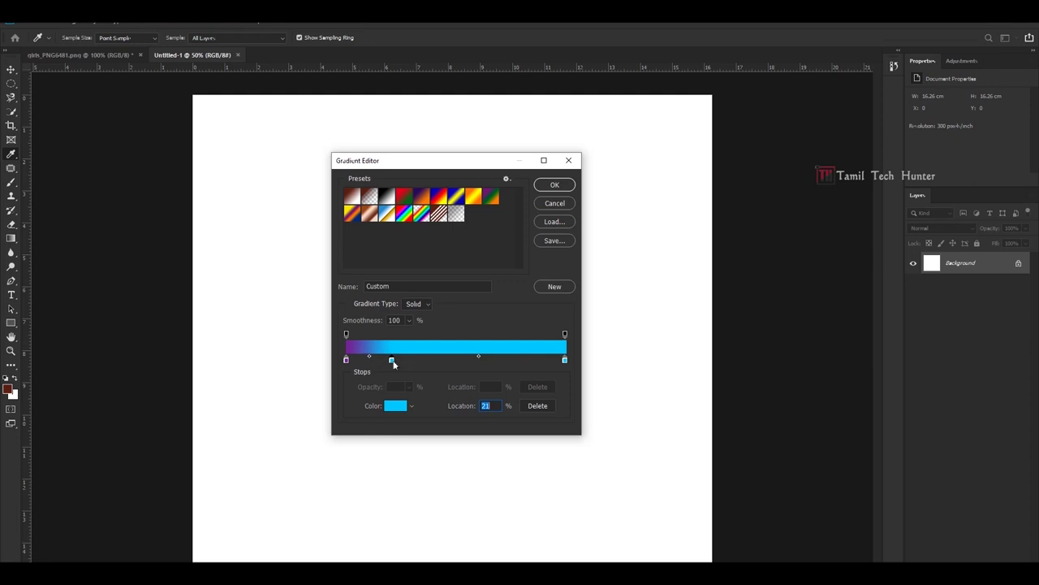
pyautogui.moveTo(392, 360); pyautogui.dragTo(397, 361)
pyautogui.doubleClick(397, 361)
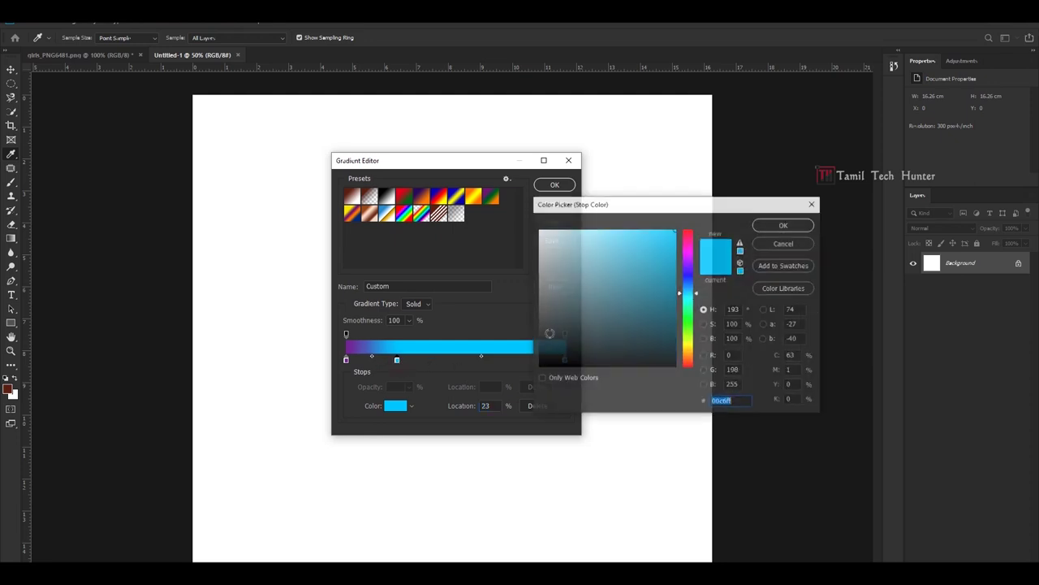
pyautogui.click(686, 239)
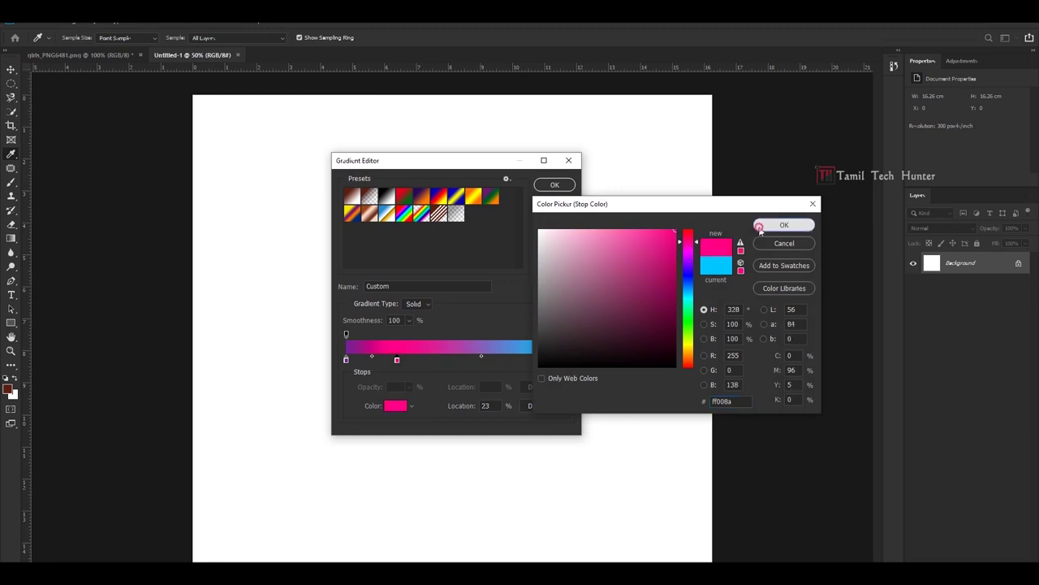
pyautogui.click(761, 226)
# Add an orange colour stop at about 67%.
pyautogui.click(492, 360)
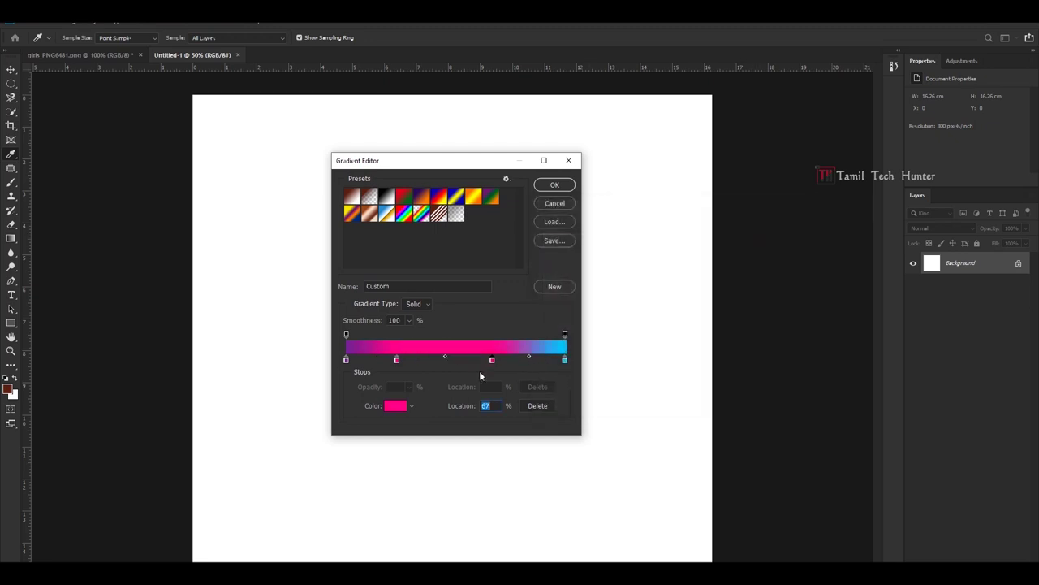
pyautogui.doubleClick(492, 360)
pyautogui.moveTo(691, 350); pyautogui.dragTo(692, 363)
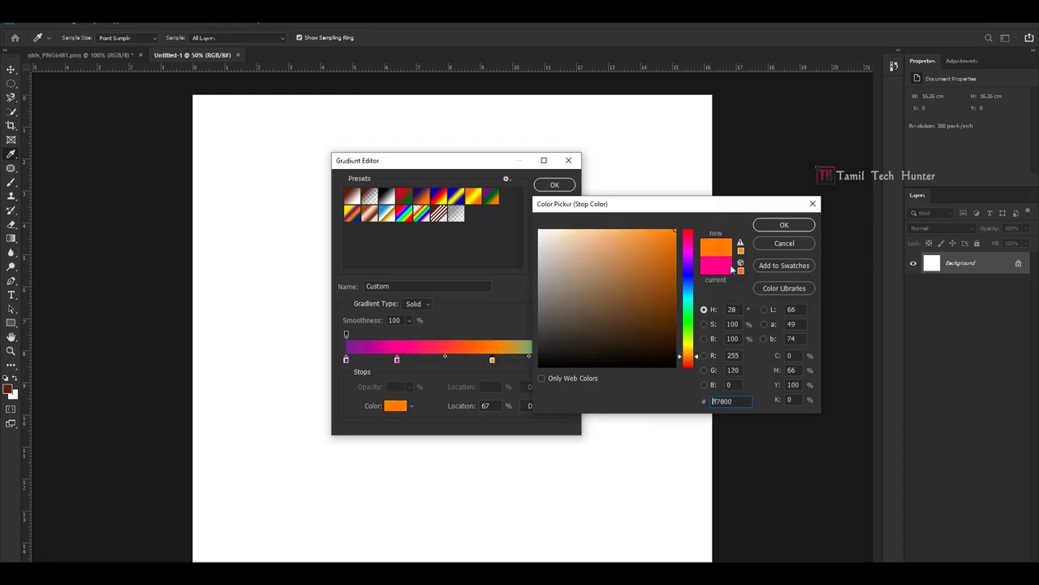
pyautogui.click(784, 225)
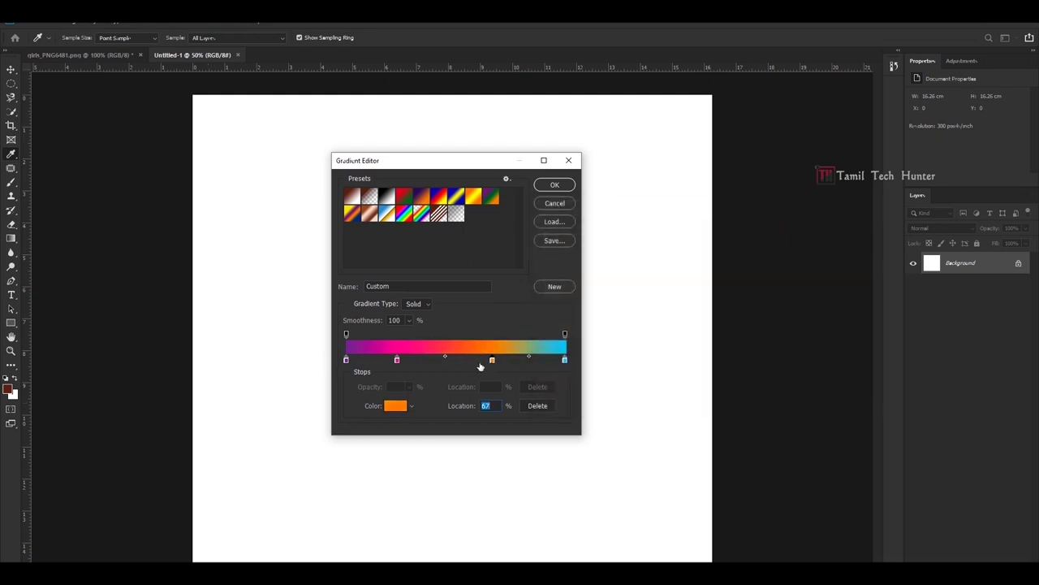
# Shift the pink stop to 29% and orange to 72%, then remove the cyan end stop.
pyautogui.moveTo(397, 360); pyautogui.dragTo(400, 360)
pyautogui.moveTo(492, 358); pyautogui.dragTo(503, 359)
pyautogui.moveTo(399, 359); pyautogui.dragTo(410, 361)
pyautogui.moveTo(565, 360); pyautogui.dragTo(574, 422)
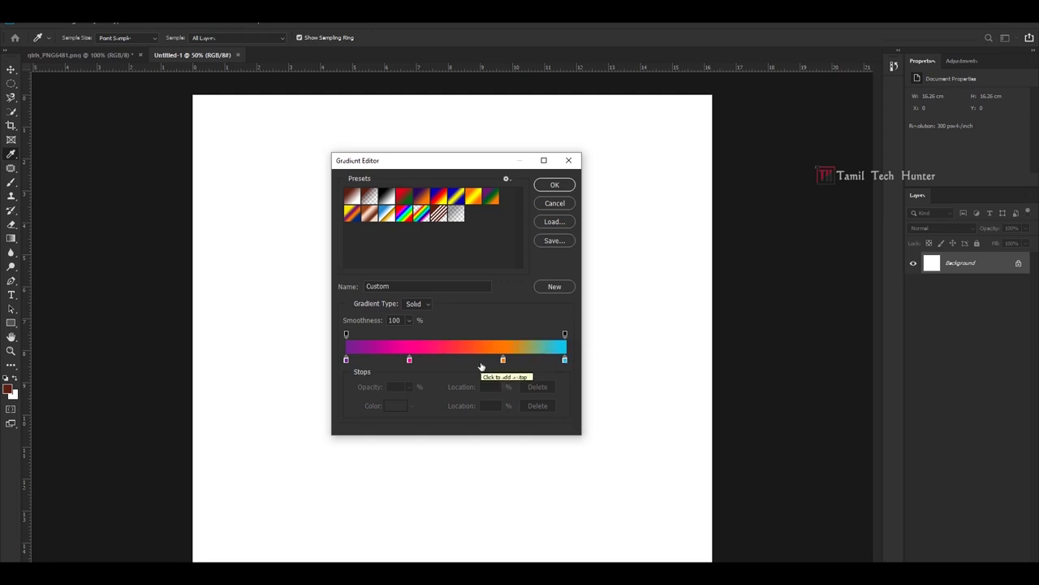
pyautogui.click(564, 360)
pyautogui.moveTo(565, 364); pyautogui.dragTo(571, 392)
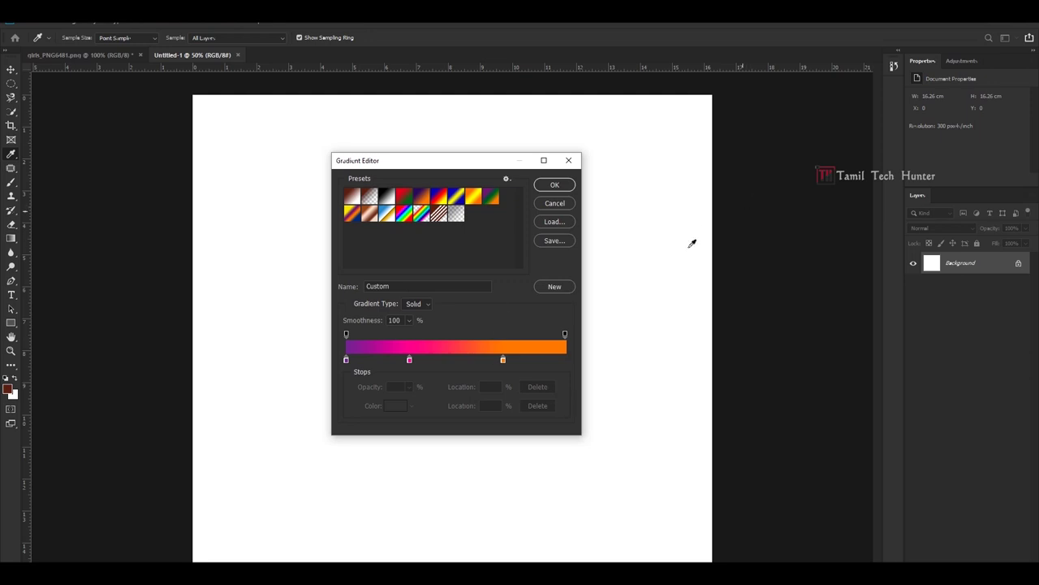
# Move the orange stop to 100% and delete the pink stop, leaving purple and orange.
pyautogui.click(502, 361)
pyautogui.moveTo(447, 360); pyautogui.dragTo(568, 358)
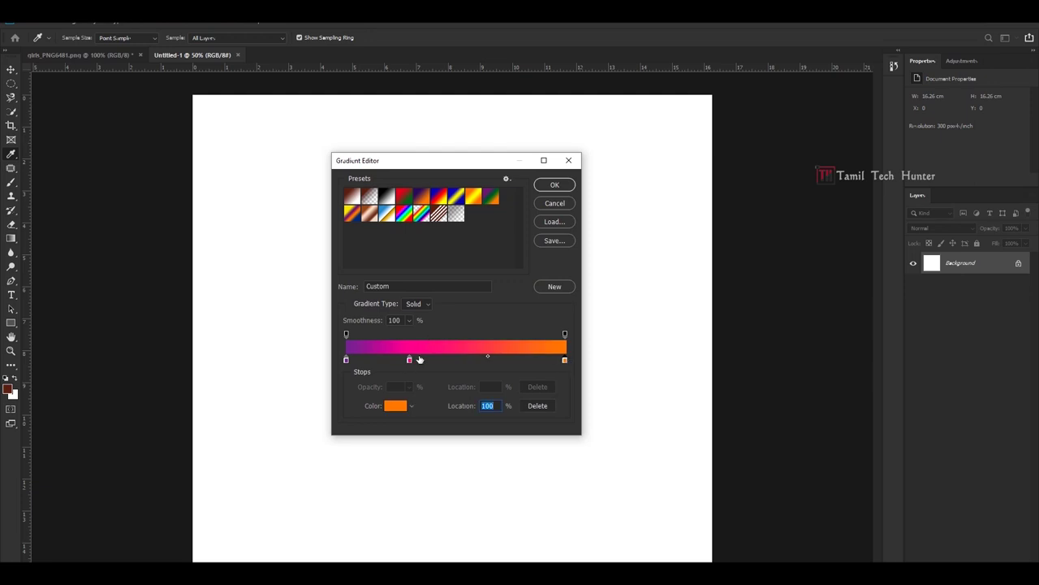
pyautogui.moveTo(410, 360); pyautogui.dragTo(435, 420)
pyautogui.click(564, 359)
pyautogui.click(346, 359)
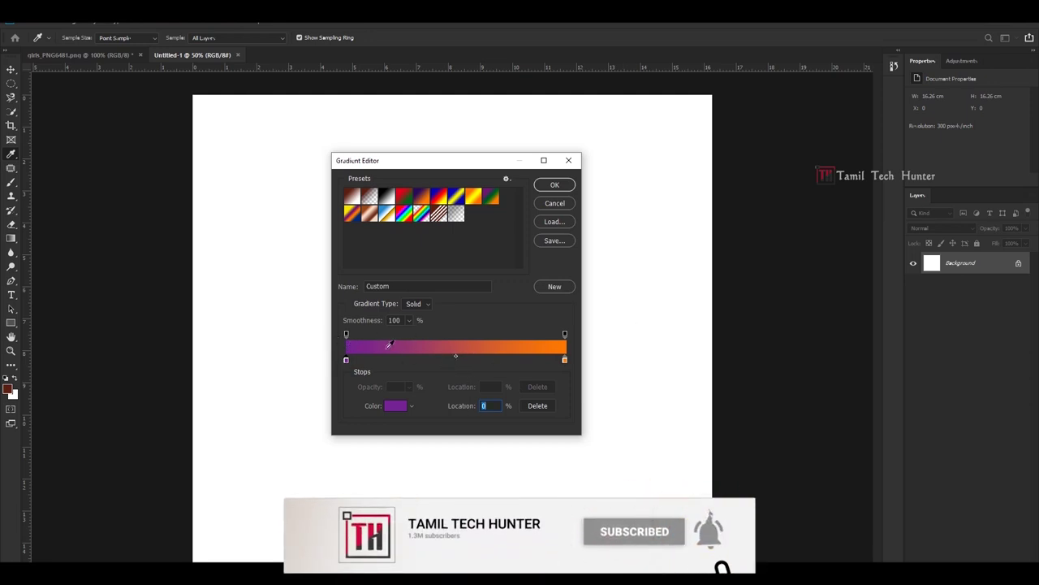
pyautogui.click(564, 359)
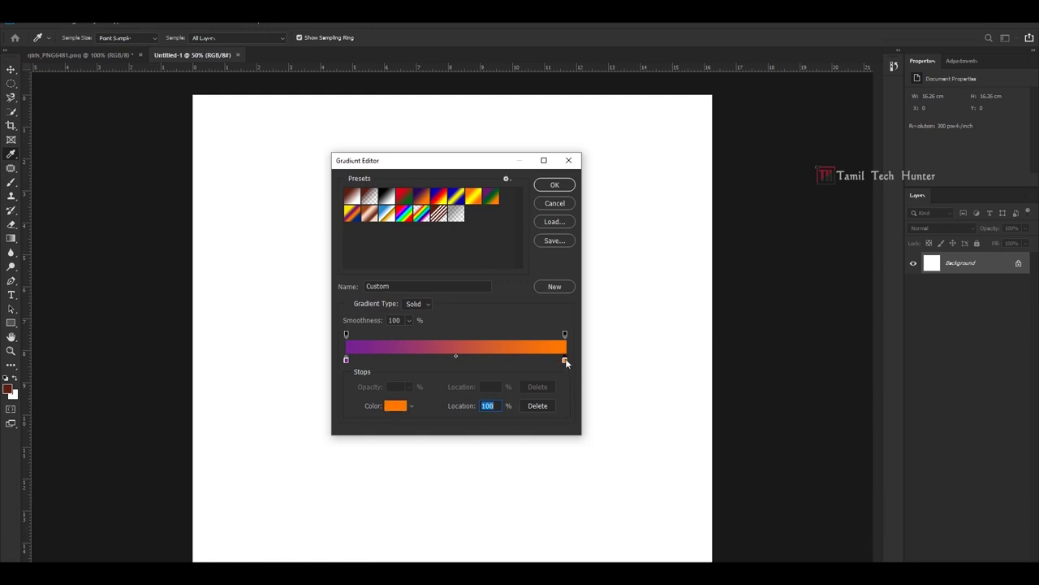
# Centre the purple-orange midpoint at about 50%.
pyautogui.click(455, 356)
pyautogui.moveTo(423, 356); pyautogui.dragTo(447, 355)
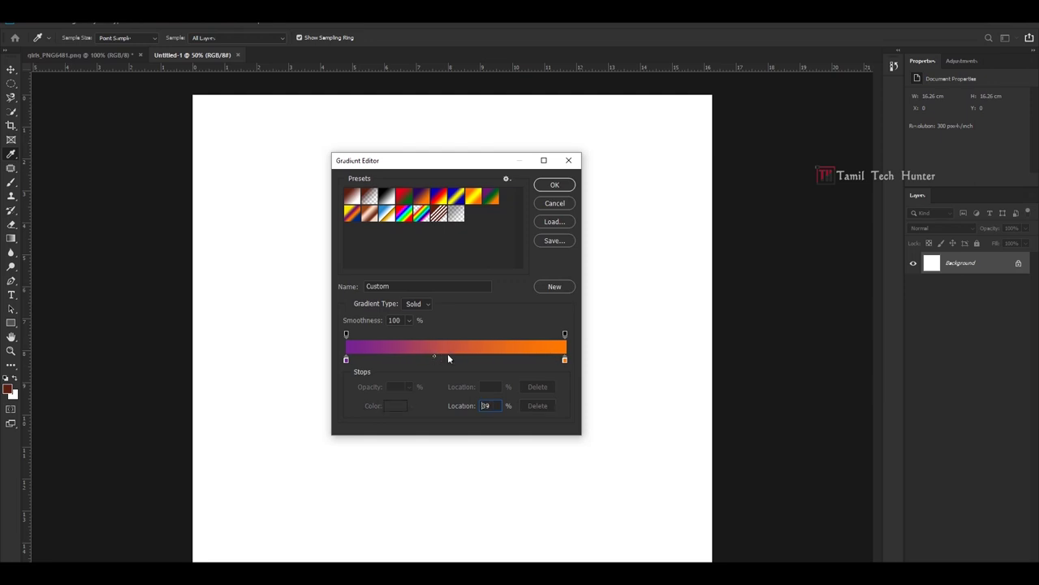
pyautogui.press('Down')
pyautogui.moveTo(374, 355); pyautogui.dragTo(459, 355)
# Accept the purple-orange gradient, then fill the canvas horizontally with it and undo the fill.
pyautogui.click(554, 186)
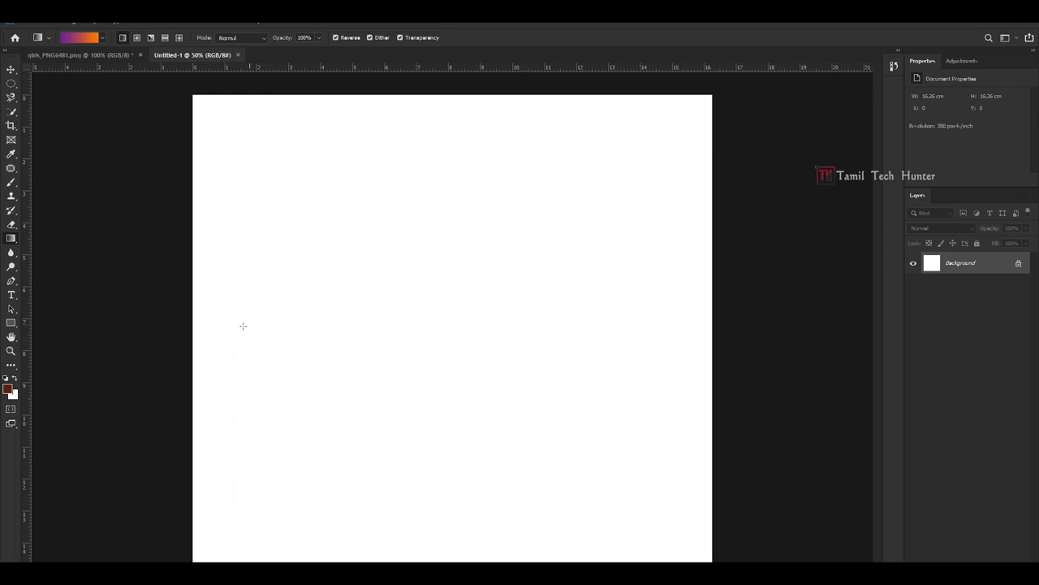
pyautogui.moveTo(233, 326); pyautogui.dragTo(641, 329)
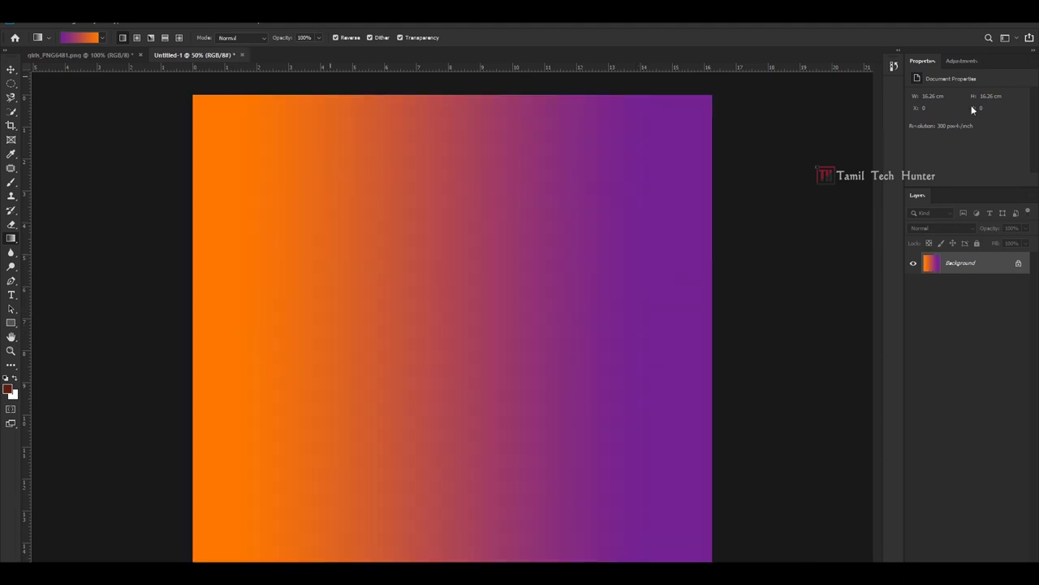
pyautogui.hotkey('ctrl', 'z')
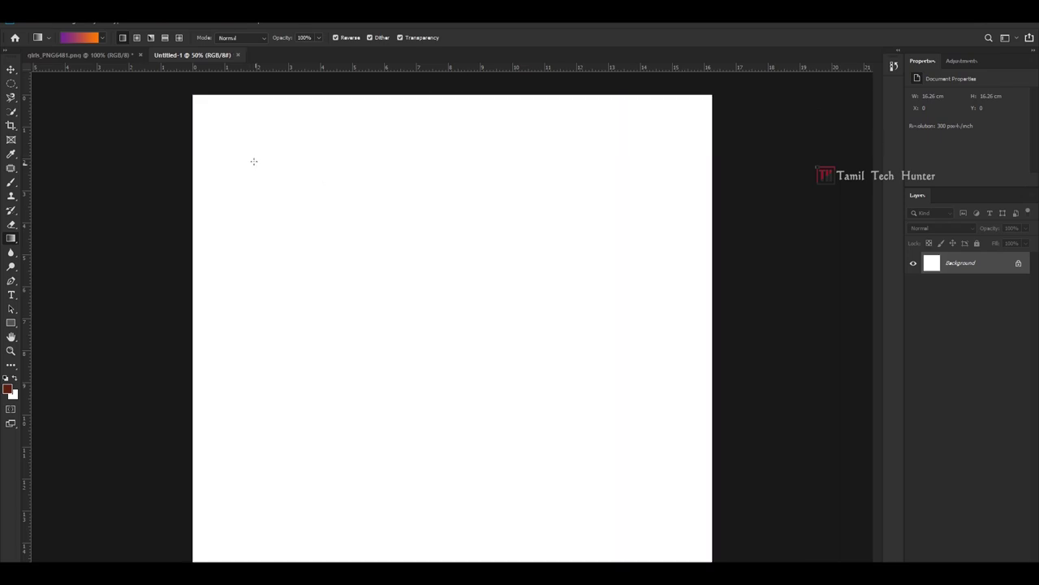
# Try diagonal and right-to-left gradient fills, then undo back to a white canvas.
pyautogui.moveTo(229, 142); pyautogui.dragTo(656, 563)
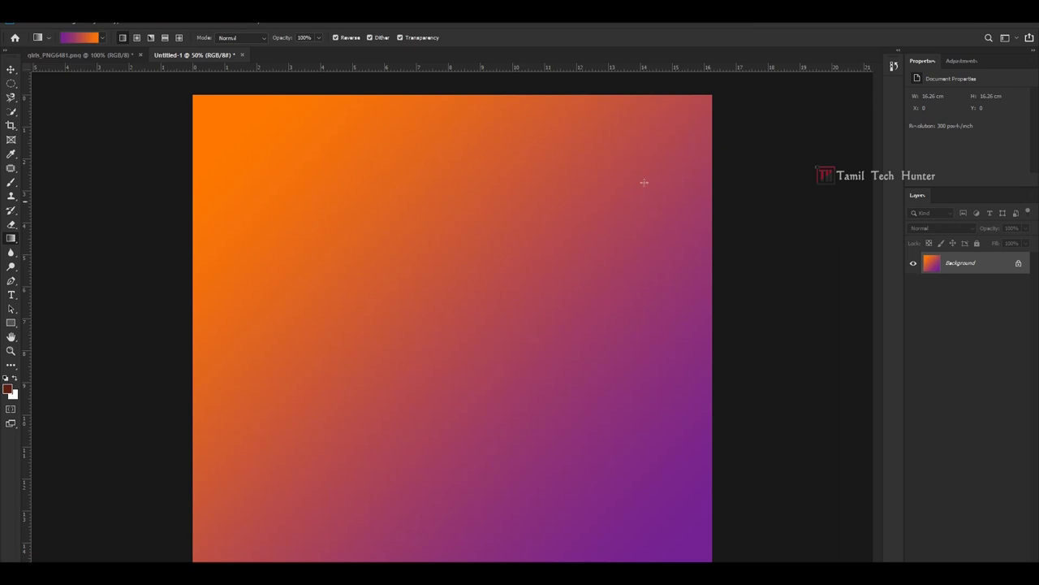
pyautogui.moveTo(666, 134); pyautogui.dragTo(234, 560)
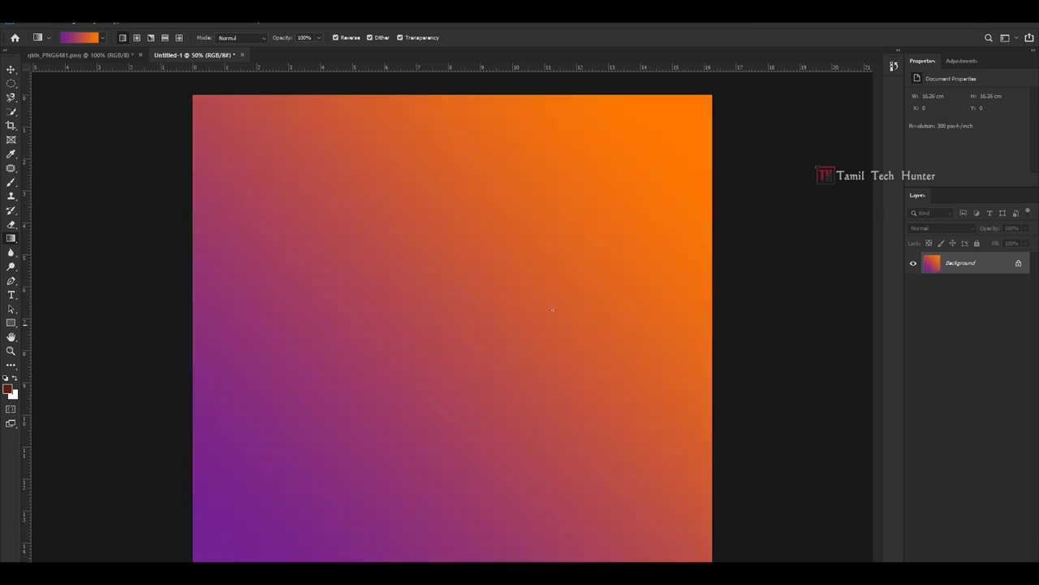
pyautogui.moveTo(674, 362); pyautogui.dragTo(224, 332)
pyautogui.press('v')
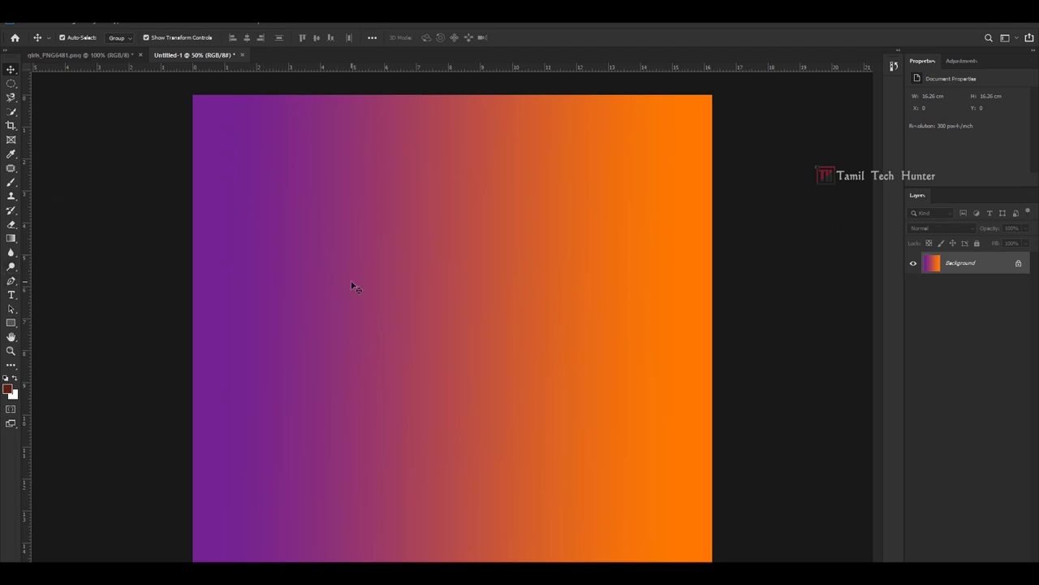
pyautogui.hotkey('ctrl', 'z')
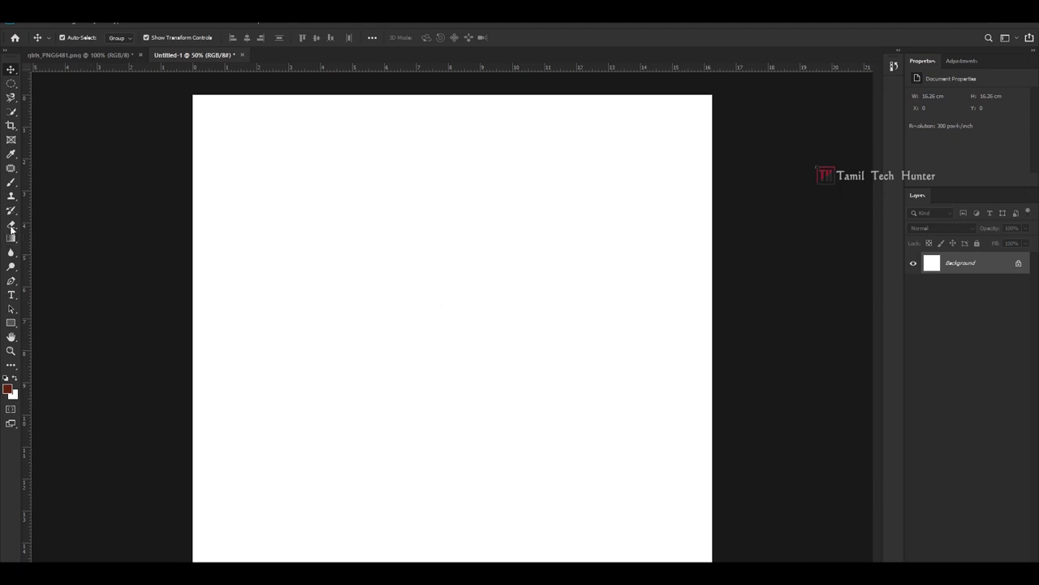
# Use the Paint Bucket Tool with foreground colour 228ae2 to fill the Background layer solid blue.
pyautogui.click(14, 240)
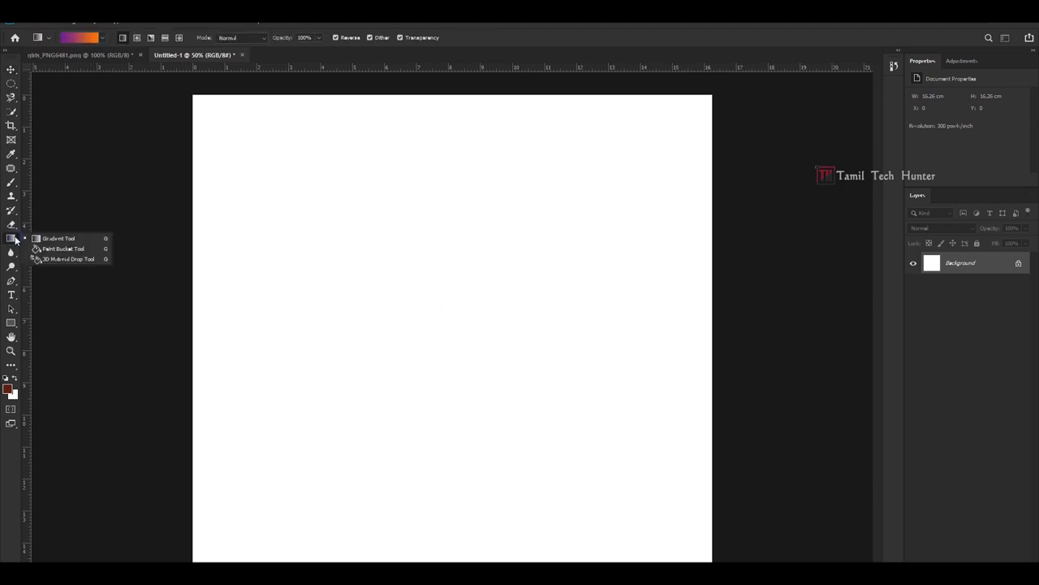
pyautogui.click(66, 250)
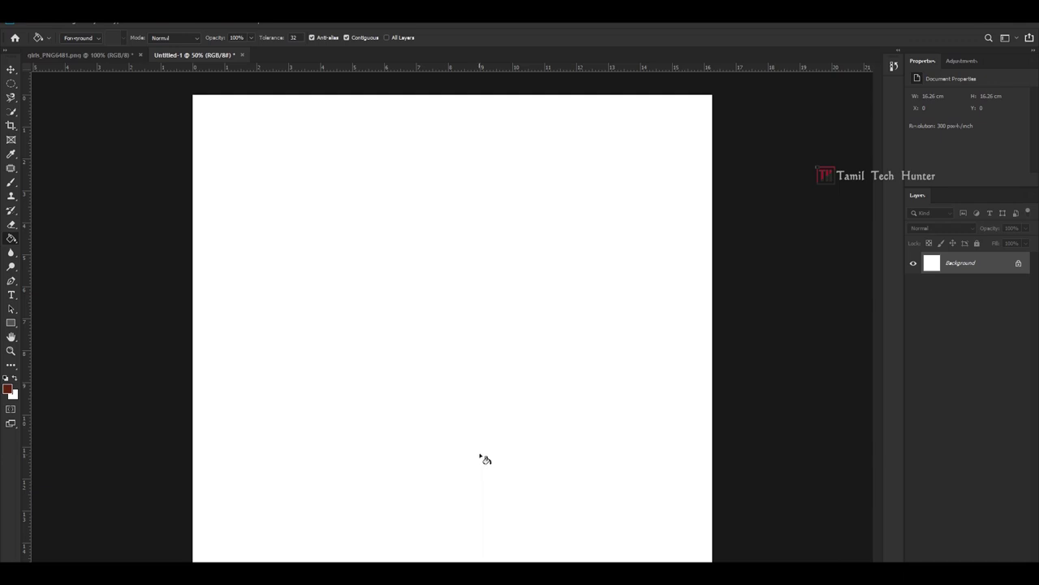
pyautogui.click(8, 390)
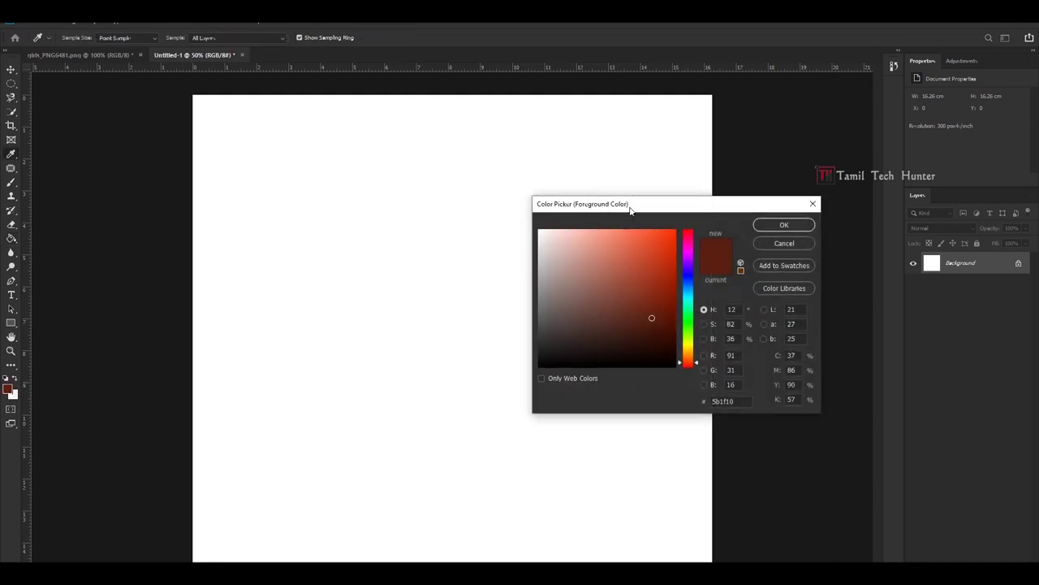
pyautogui.moveTo(630, 213); pyautogui.dragTo(574, 191)
pyautogui.moveTo(640, 288); pyautogui.dragTo(638, 269)
pyautogui.click(600, 222)
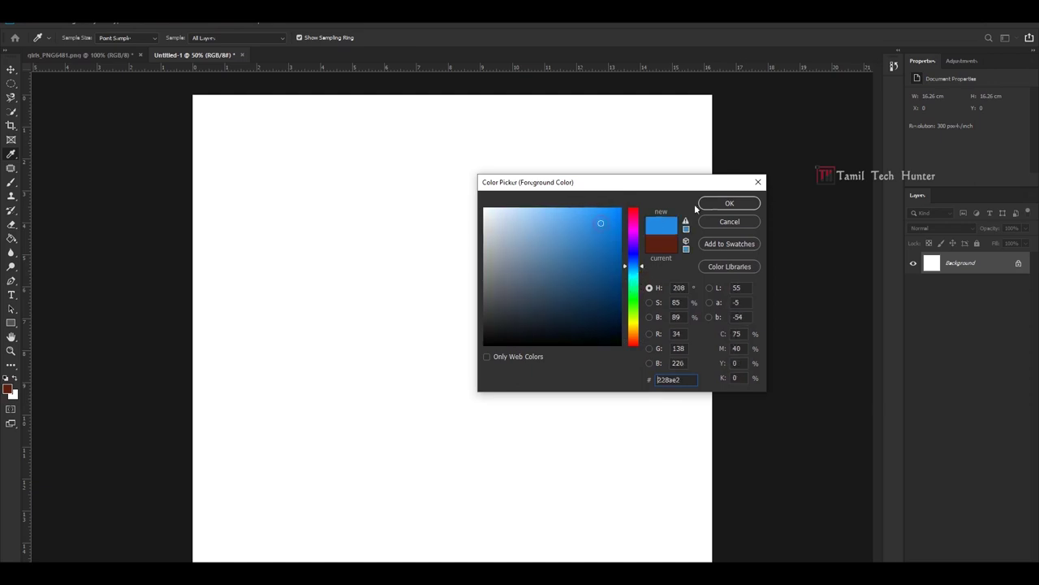
pyautogui.click(736, 204)
pyautogui.click(457, 324)
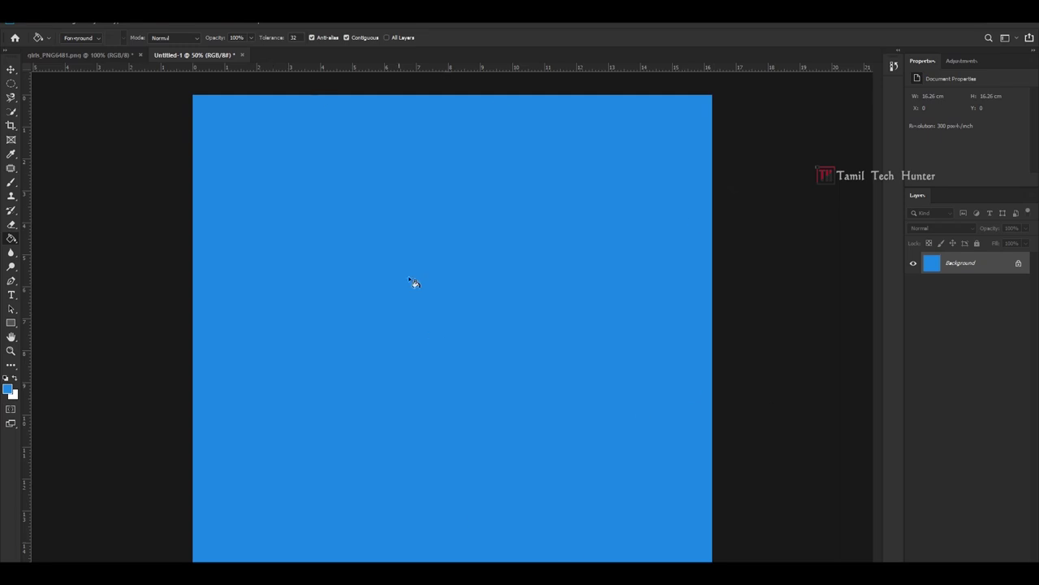
pyautogui.click(11, 69)
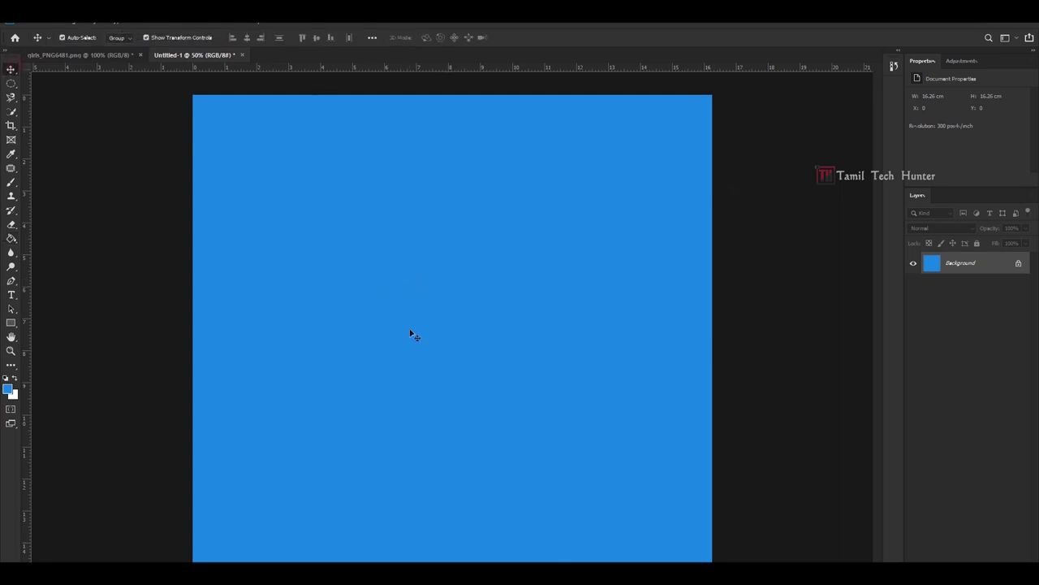
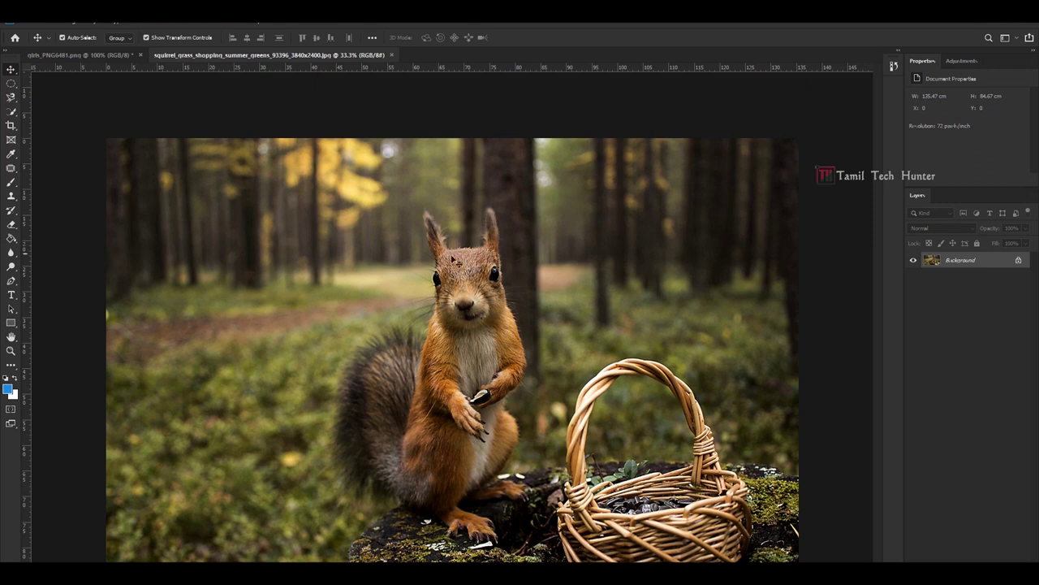
# Move the man within the cave scene and scale him up larger and higher.
pyautogui.scroll(2, 492, 259)
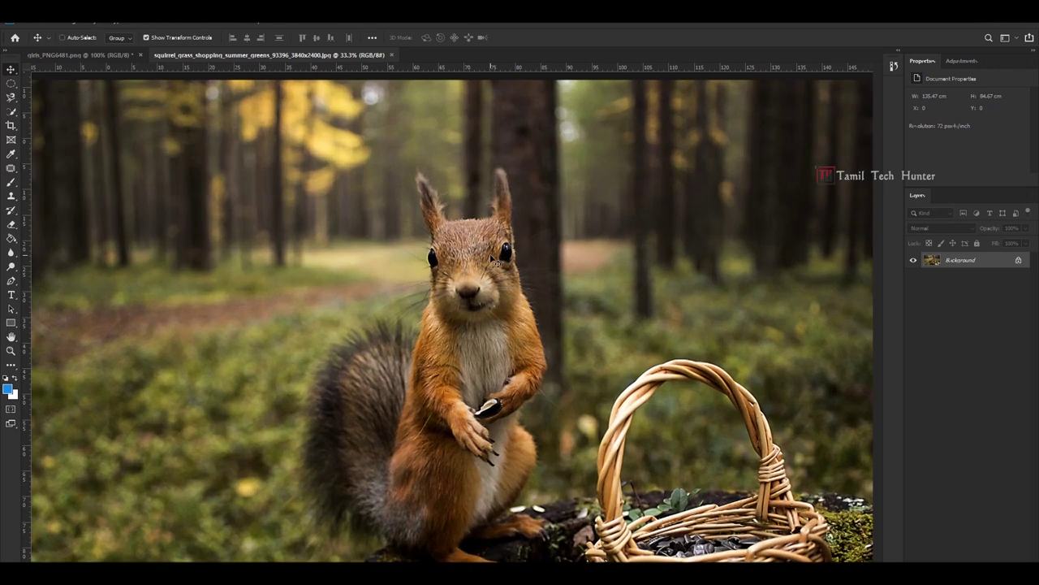
pyautogui.scroll(2, 497, 279)
pyautogui.scroll(2, 497, 279)
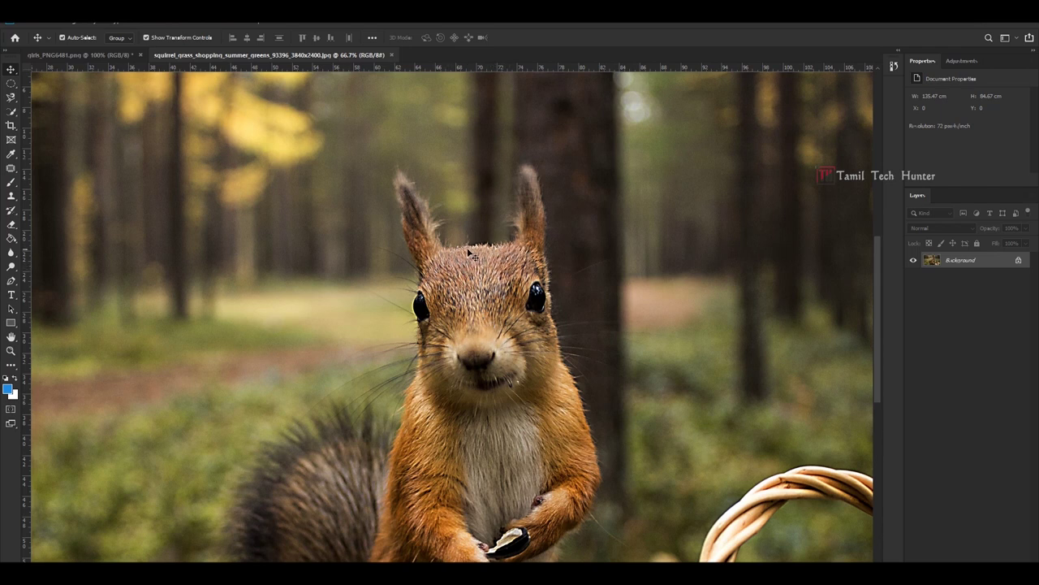
pyautogui.scroll(-5, 457, 332)
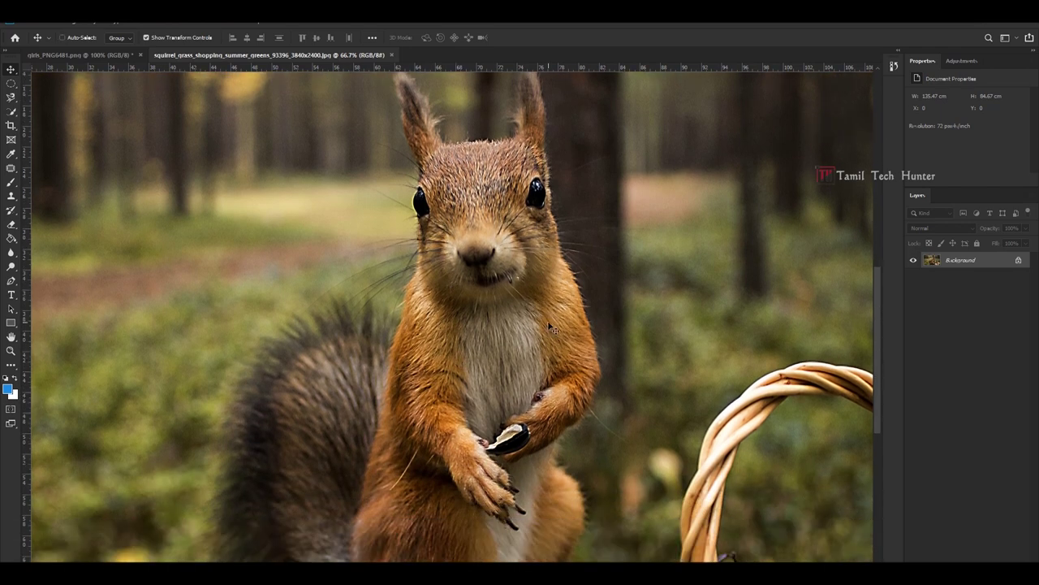
pyautogui.scroll(-3, 549, 327)
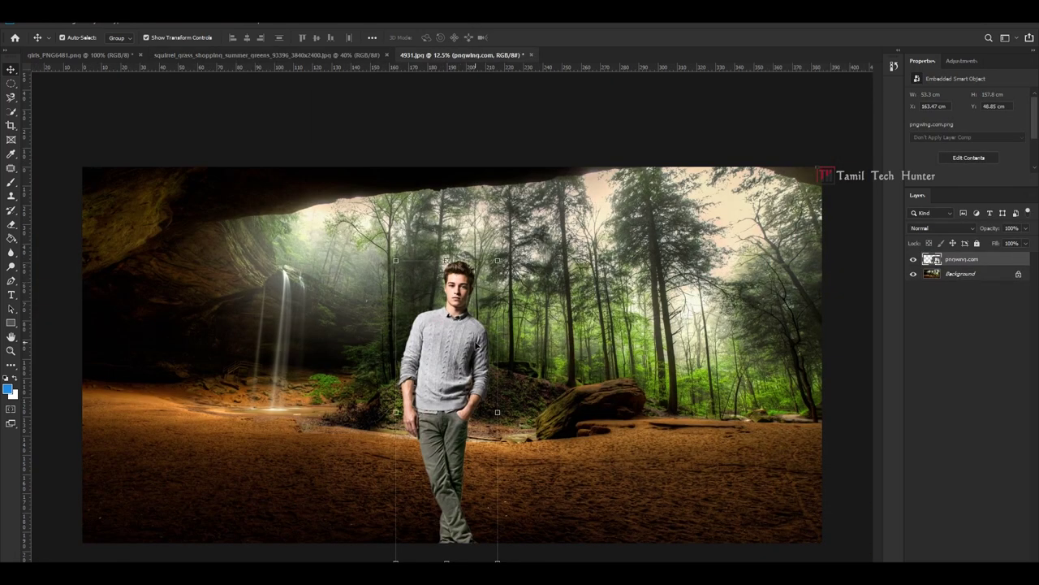
pyautogui.moveTo(478, 348); pyautogui.dragTo(435, 354)
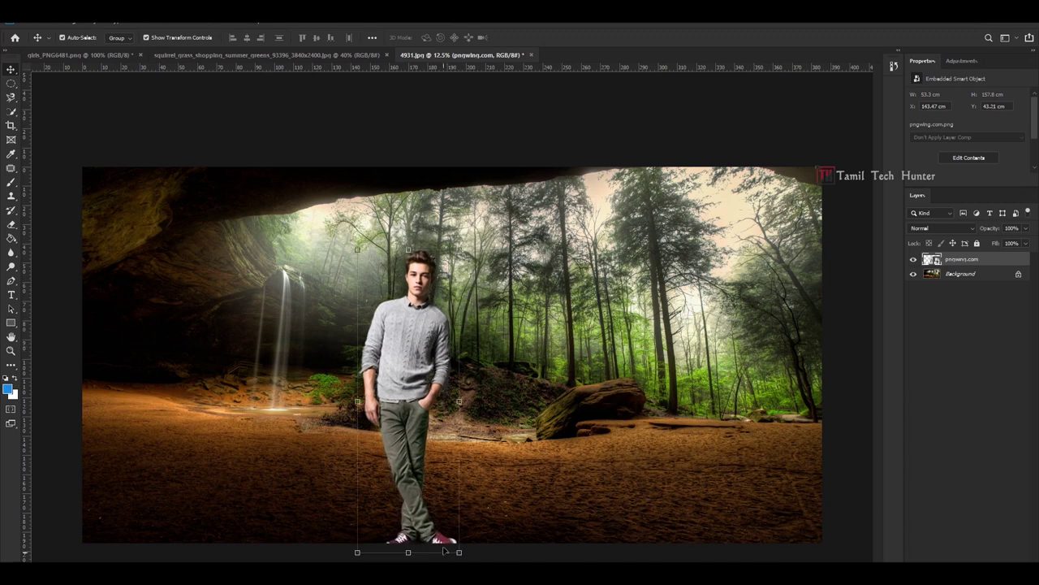
pyautogui.moveTo(459, 554); pyautogui.dragTo(594, 568)
pyautogui.moveTo(456, 411); pyautogui.dragTo(427, 337)
pyautogui.press('Return')
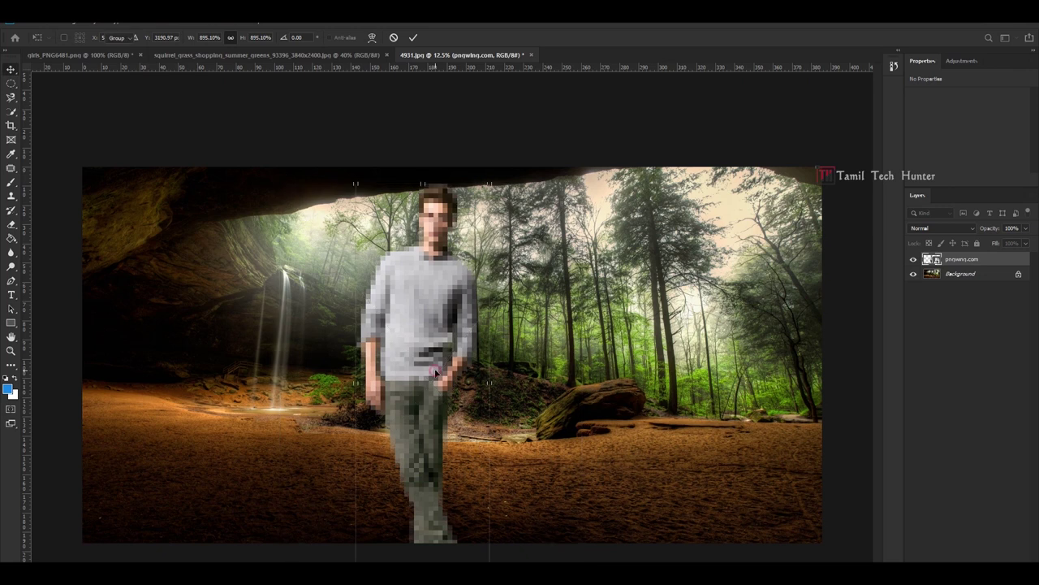
# Shrink the man slightly and shift him up and to the right.
pyautogui.moveTo(431, 265); pyautogui.dragTo(432, 292)
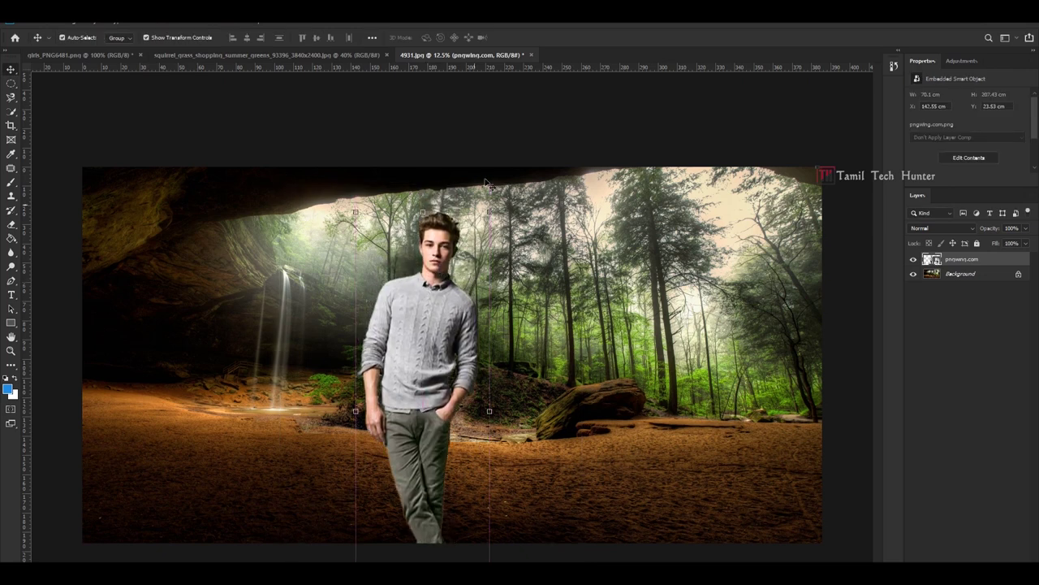
pyautogui.moveTo(488, 213); pyautogui.dragTo(531, 269)
pyautogui.press('Return')
pyautogui.moveTo(390, 402); pyautogui.dragTo(433, 388)
pyautogui.click(641, 406)
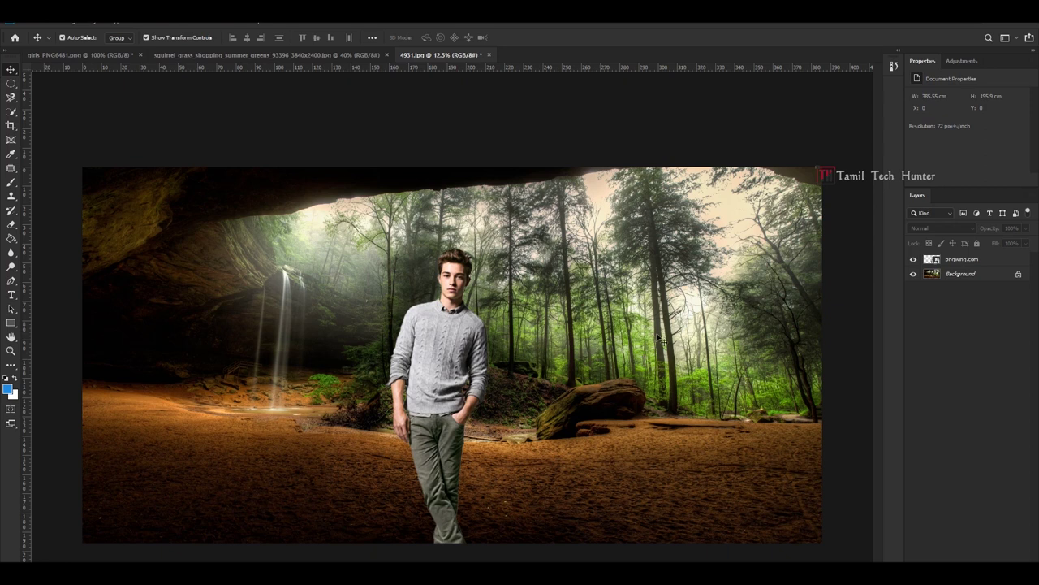
# Rasterize the pnqwing.com layer into a pixel layer.
pyautogui.click(964, 258)
pyautogui.rightClick(964, 259)
pyautogui.click(893, 377)
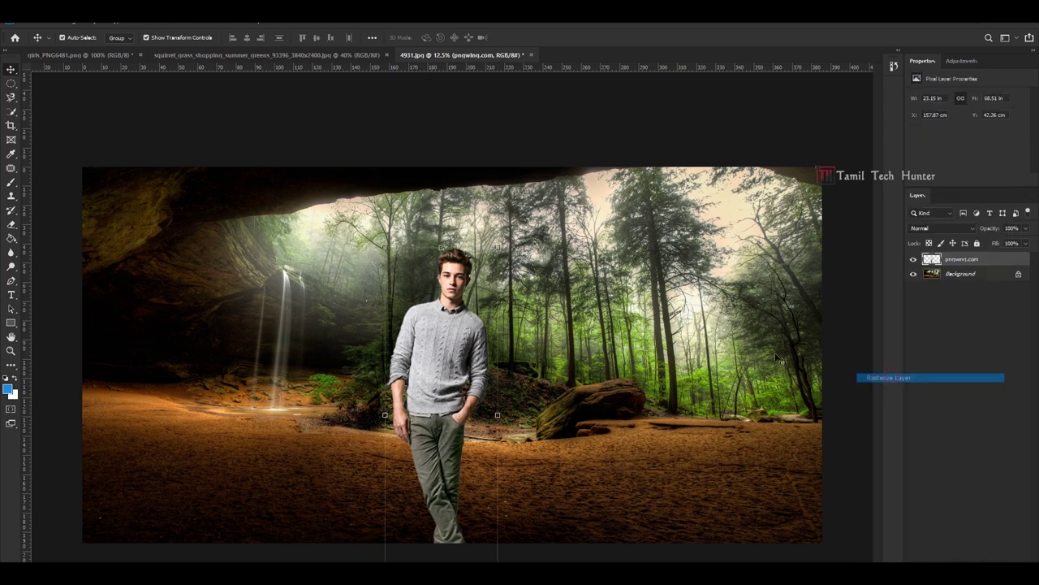
pyautogui.hotkey('ctrl', '+')
pyautogui.hotkey('ctrl', '+')
pyautogui.hotkey('ctrl', '+')
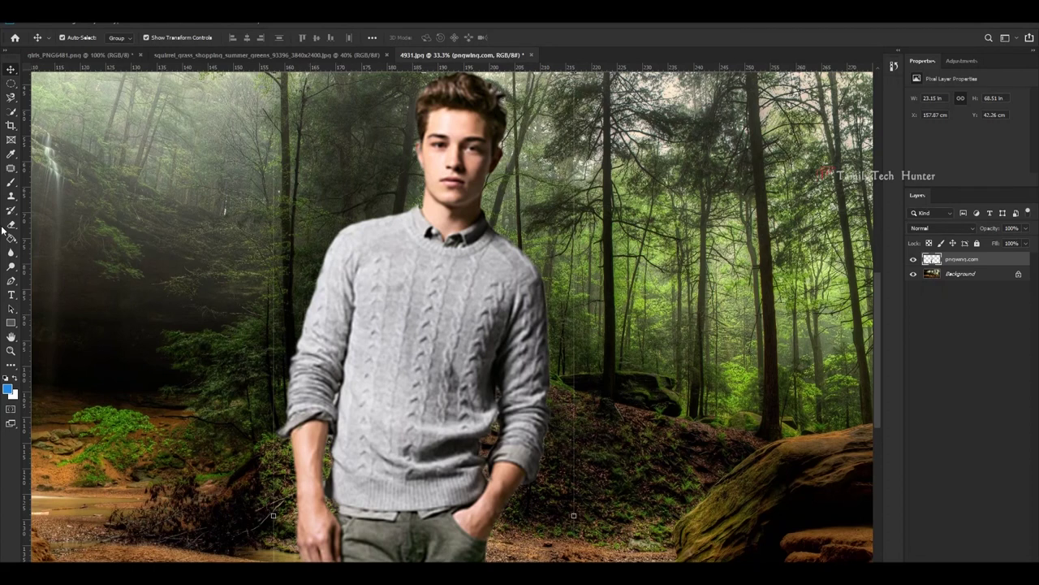
# Choose the Blur tool and enlarge its brush size.
pyautogui.click(11, 253)
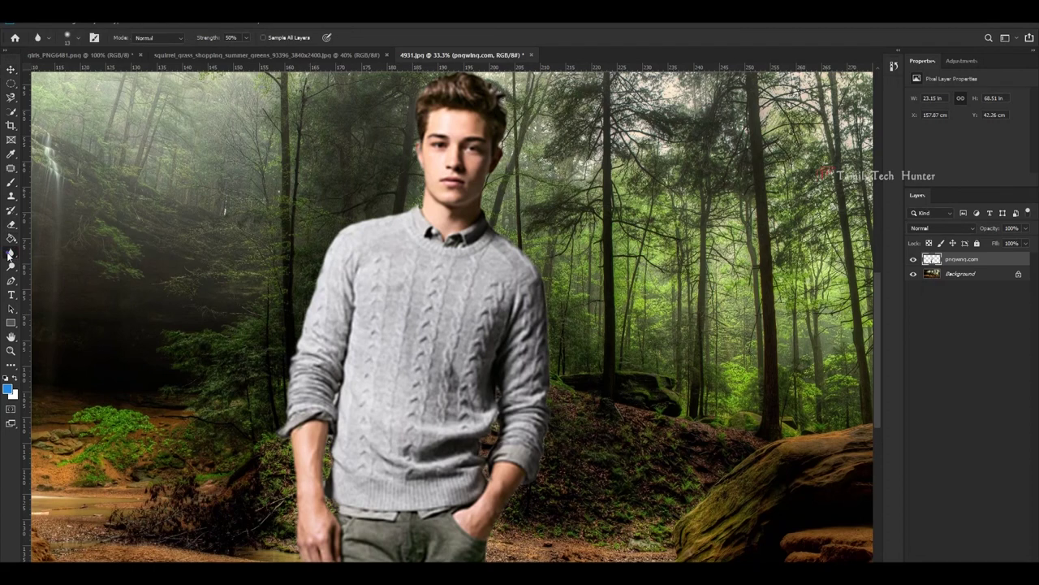
pyautogui.rightClick(9, 253)
pyautogui.click(58, 253)
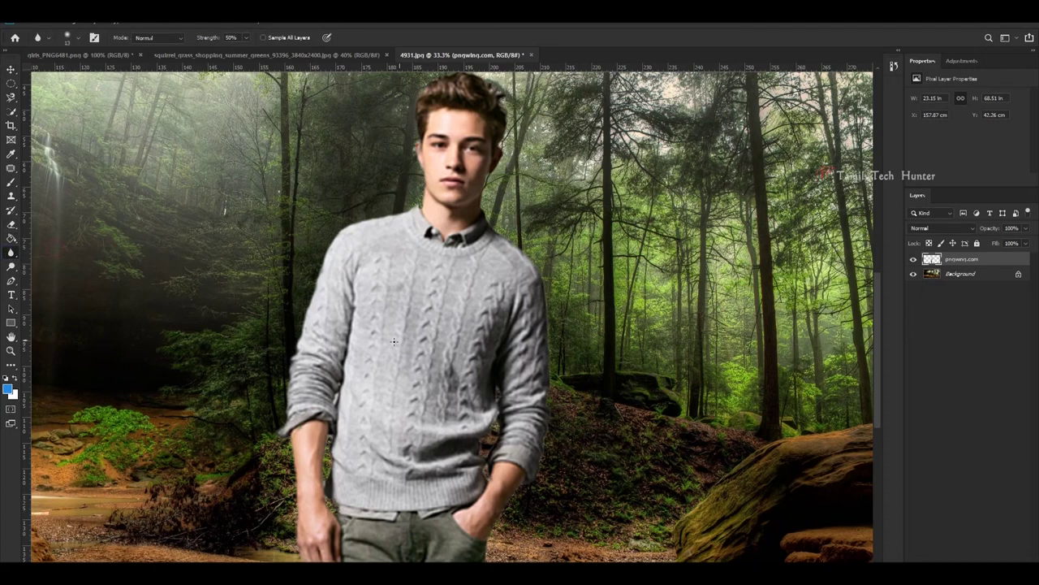
pyautogui.rightClick(321, 279)
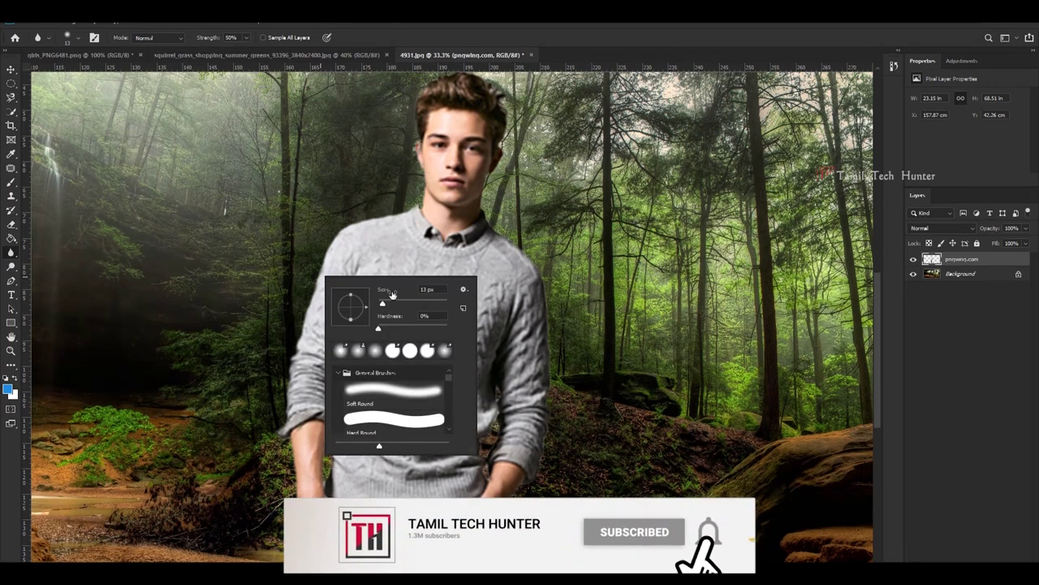
pyautogui.moveTo(388, 301); pyautogui.dragTo(400, 306)
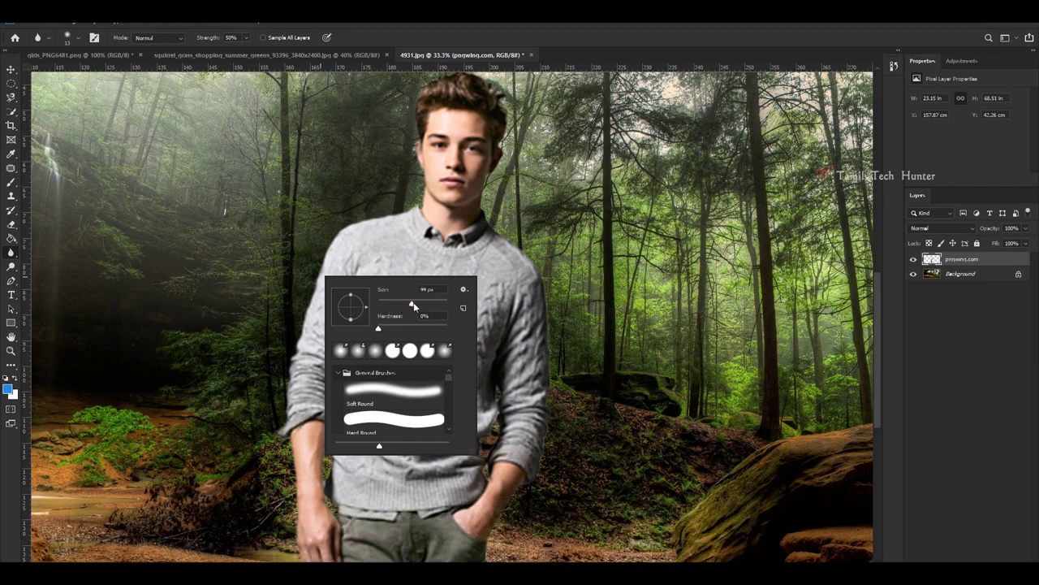
pyautogui.press('Return')
pyautogui.click(325, 55)
pyautogui.click(455, 55)
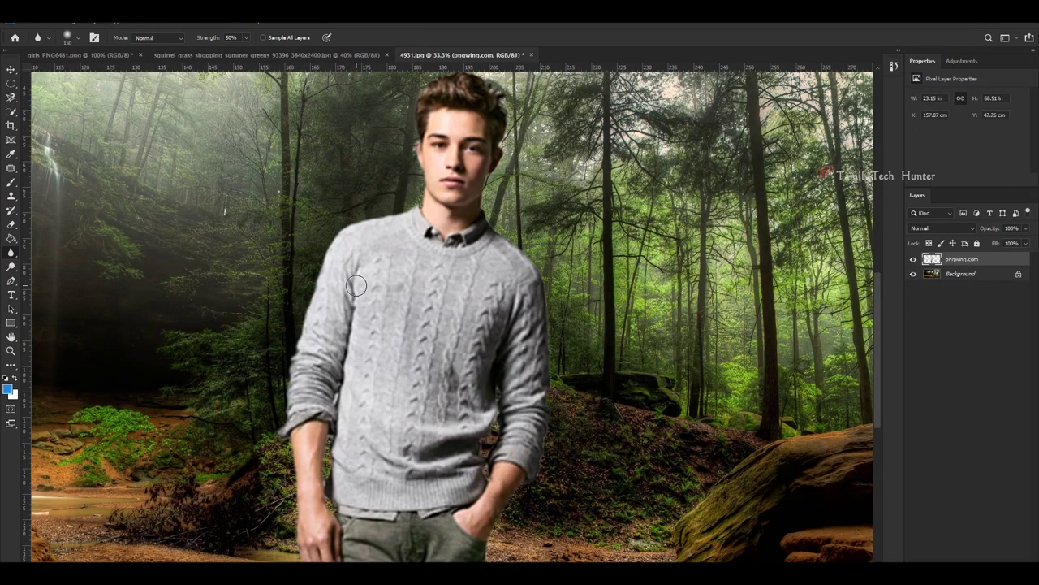
# Blur the edges of the man's sweater shoulder, hair, face, arm and sleeve.
pyautogui.moveTo(294, 345)
pyautogui.mouseDown()
pyautogui.moveTo(329, 260)
pyautogui.moveTo(389, 207)
pyautogui.moveTo(427, 197)
pyautogui.mouseUp()
pyautogui.moveTo(486, 84)
pyautogui.mouseDown()
pyautogui.moveTo(504, 133)
pyautogui.moveTo(491, 184)
pyautogui.moveTo(493, 159)
pyautogui.moveTo(481, 183)
pyautogui.mouseUp()
pyautogui.moveTo(526, 447); pyautogui.dragTo(505, 500)
pyautogui.moveTo(273, 511)
pyautogui.mouseDown()
pyautogui.moveTo(300, 456)
pyautogui.moveTo(300, 511)
pyautogui.mouseUp()
pyautogui.moveTo(238, 543)
pyautogui.mouseDown()
pyautogui.moveTo(333, 396)
pyautogui.moveTo(333, 463)
pyautogui.mouseUp()
pyautogui.click(14, 73)
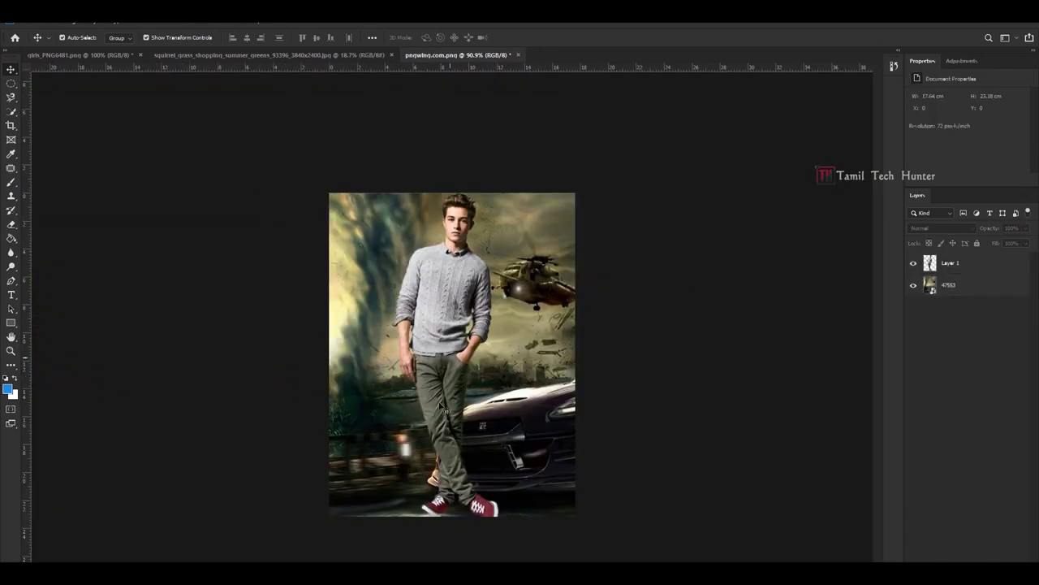
# Stretch the man on Layer 1 taller and nudge him slightly down.
pyautogui.click(536, 340)
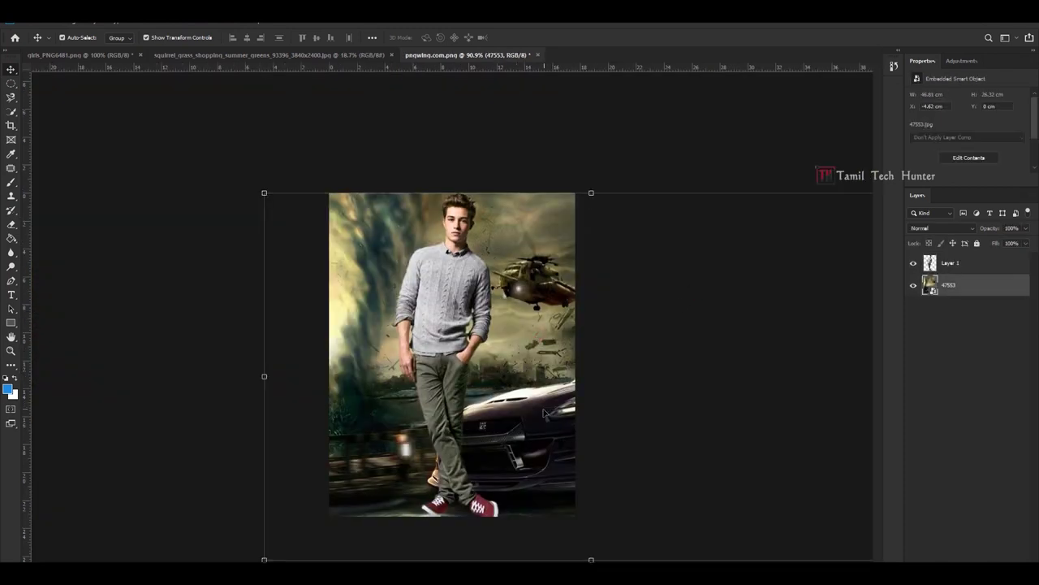
pyautogui.click(439, 345)
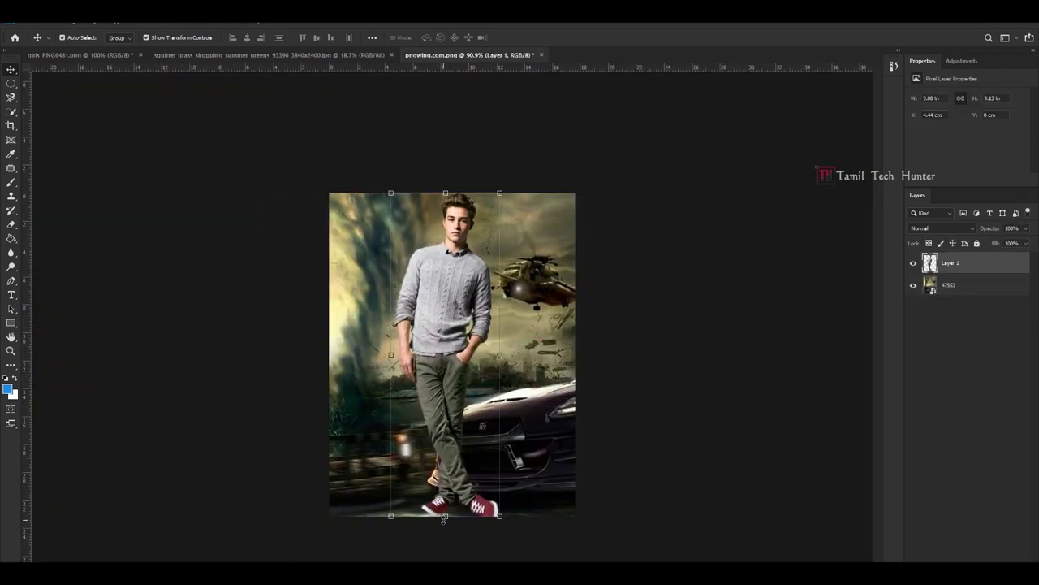
pyautogui.moveTo(443, 518); pyautogui.dragTo(445, 560)
pyautogui.moveTo(436, 297); pyautogui.dragTo(436, 310)
pyautogui.click(197, 302)
# Slide the 47553 background image to the left.
pyautogui.scroll(3, 466, 276)
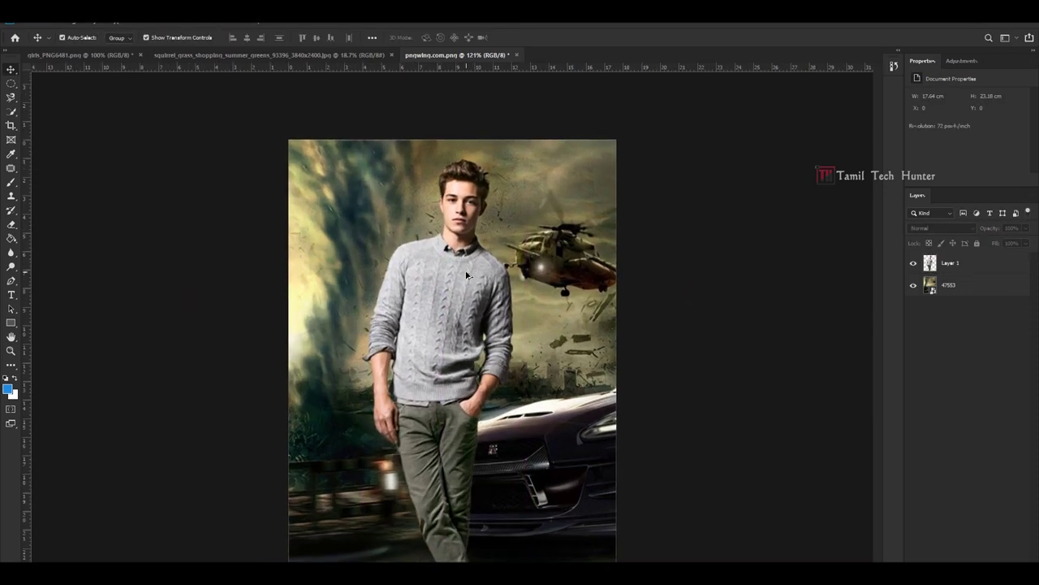
pyautogui.scroll(1, 466, 276)
pyautogui.click(607, 284)
pyautogui.scroll(-4, 540, 317)
pyautogui.moveTo(540, 317); pyautogui.dragTo(371, 310)
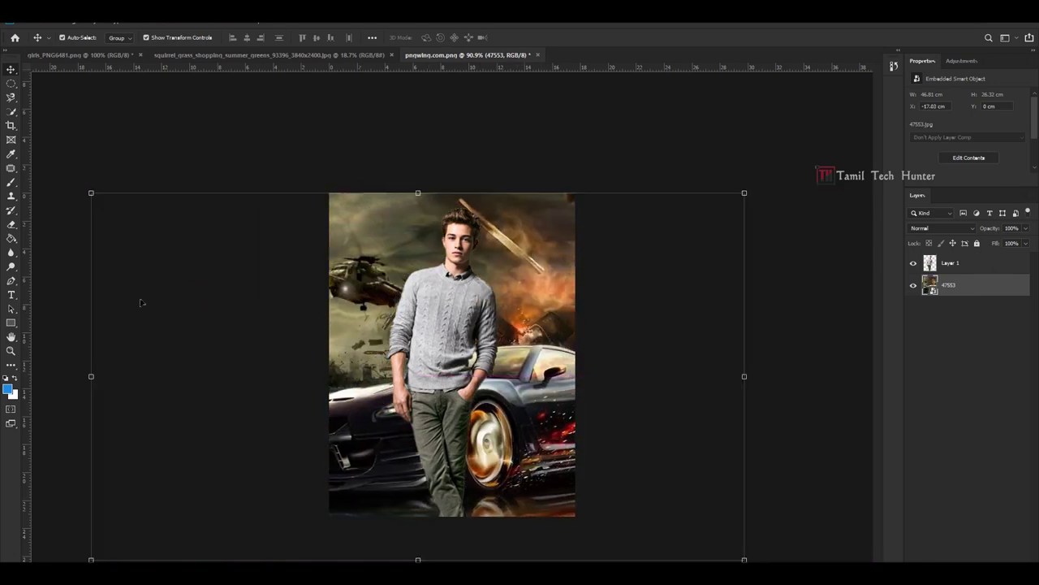
pyautogui.click(235, 150)
pyautogui.scroll(5, 413, 319)
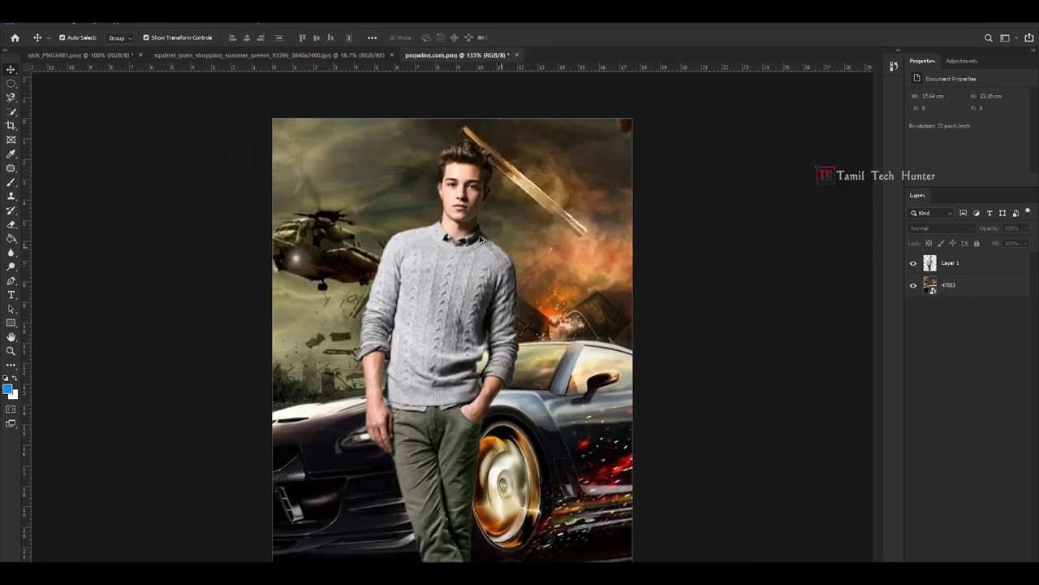
pyautogui.scroll(-4, 340, 238)
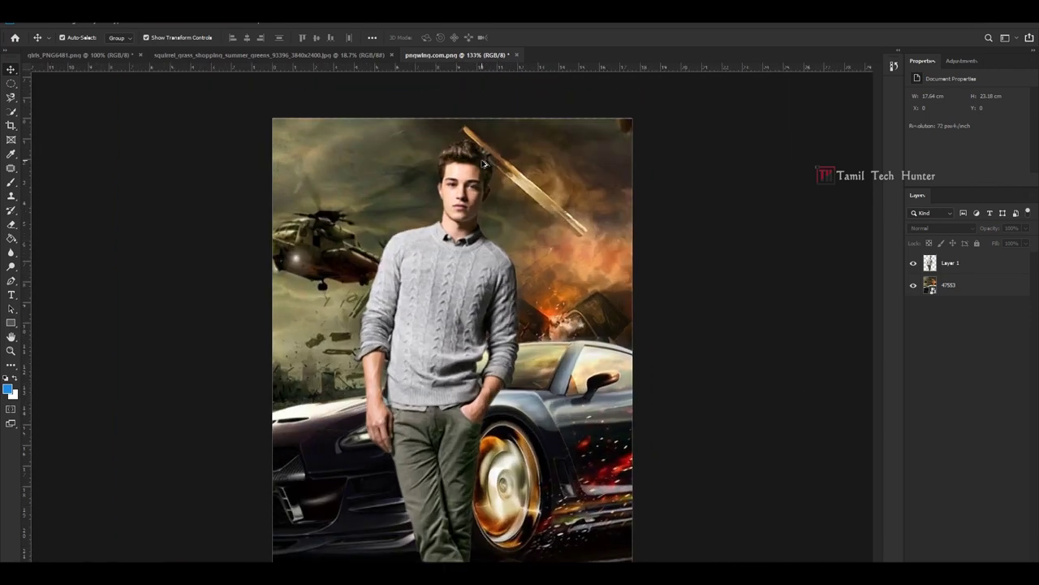
pyautogui.scroll(7, 487, 163)
pyautogui.scroll(-2, 537, 177)
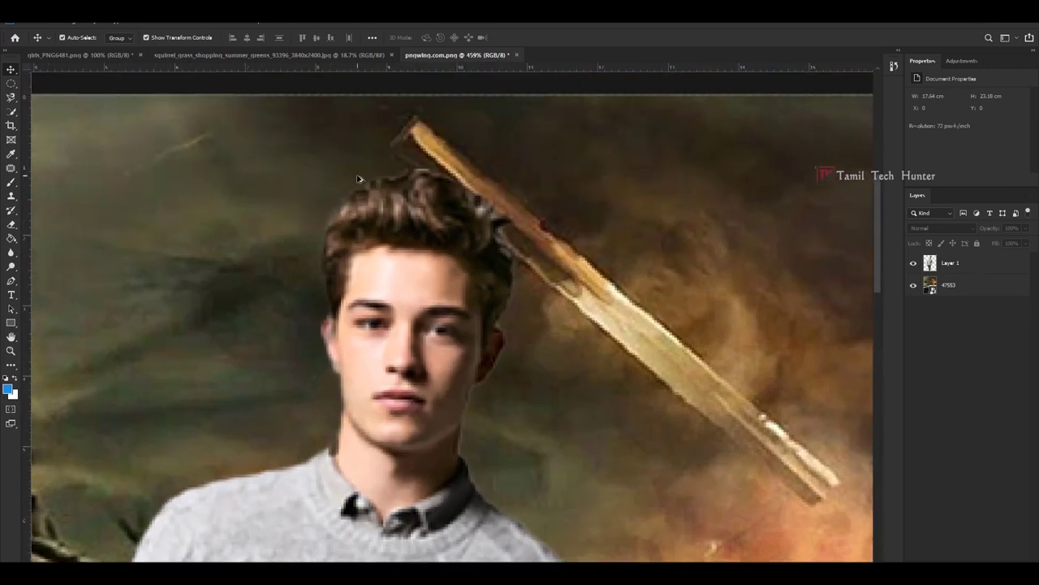
pyautogui.scroll(2, 365, 187)
pyautogui.scroll(-1, 412, 213)
# Select Layer 1 and set the Blur tool brush to size 25.
pyautogui.click(420, 214)
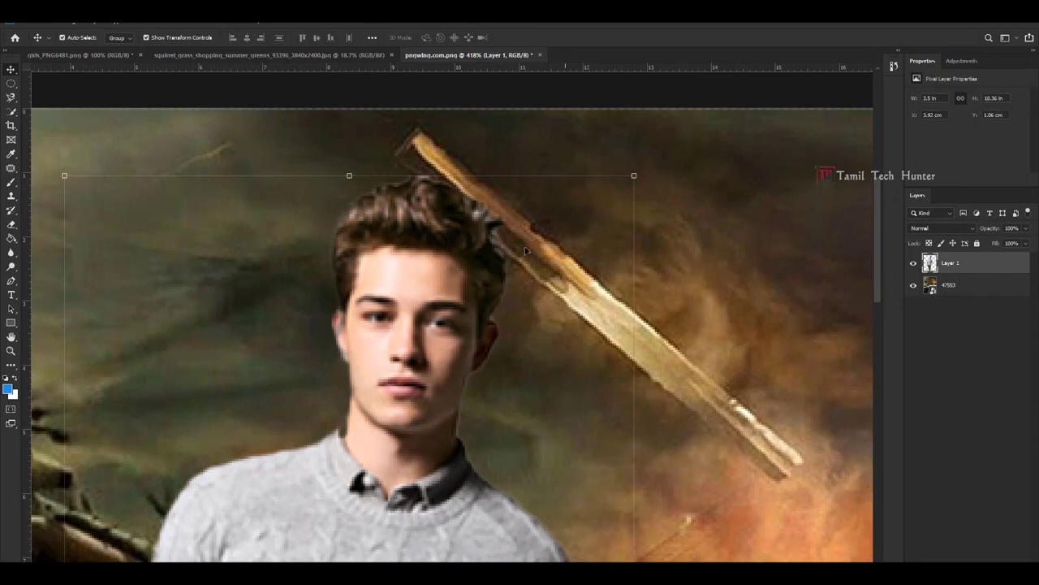
pyautogui.click(11, 252)
pyautogui.rightClick(12, 252)
pyautogui.click(28, 254)
pyautogui.press('[')
pyautogui.press('[')
pyautogui.press('[')
pyautogui.press('[')
pyautogui.press('[')
pyautogui.press('[')
pyautogui.press('[')
pyautogui.press('[')
pyautogui.press('[')
pyautogui.press('[')
pyautogui.press('[')
pyautogui.press('[')
pyautogui.press('[')
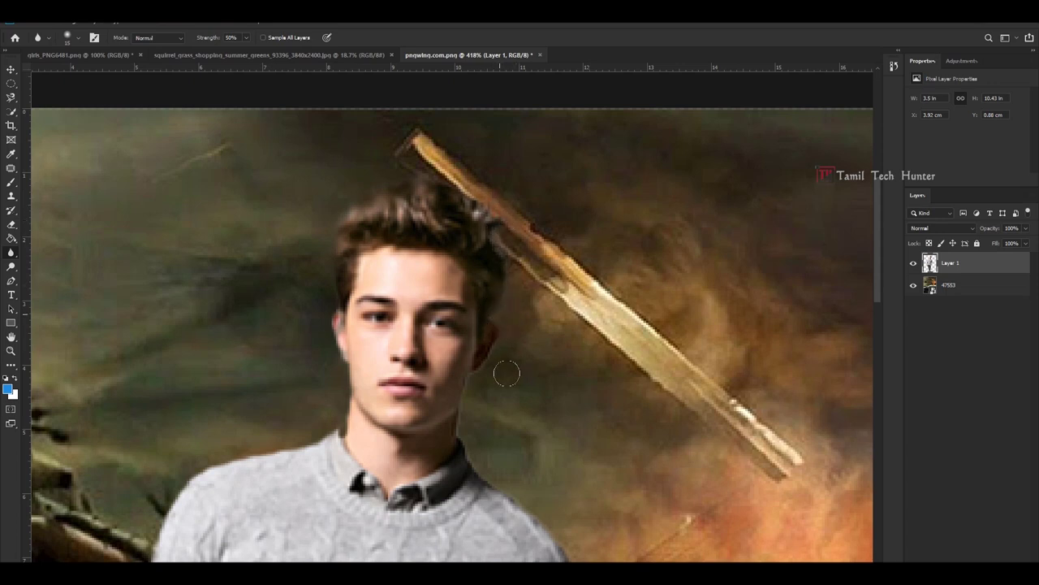
pyautogui.scroll(-5, 451, 398)
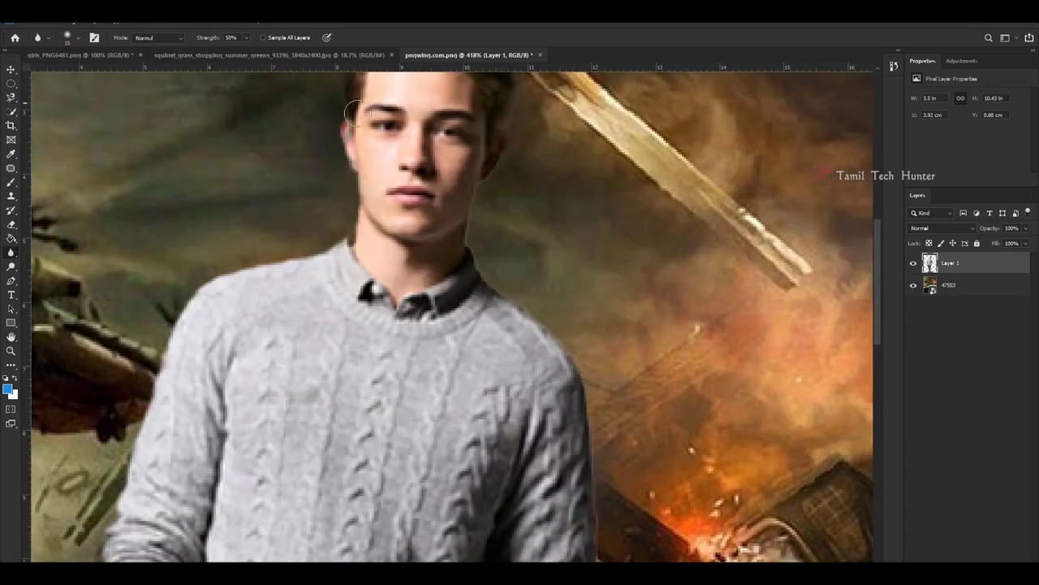
# Blur the man's neck, left shoulder and right jaw edges.
pyautogui.moveTo(340, 252)
pyautogui.mouseDown()
pyautogui.moveTo(260, 257)
pyautogui.moveTo(225, 280)
pyautogui.moveTo(181, 321)
pyautogui.moveTo(136, 401)
pyautogui.mouseUp()
pyautogui.moveTo(539, 290)
pyautogui.mouseDown()
pyautogui.moveTo(491, 273)
pyautogui.moveTo(504, 301)
pyautogui.moveTo(487, 200)
pyautogui.mouseUp()
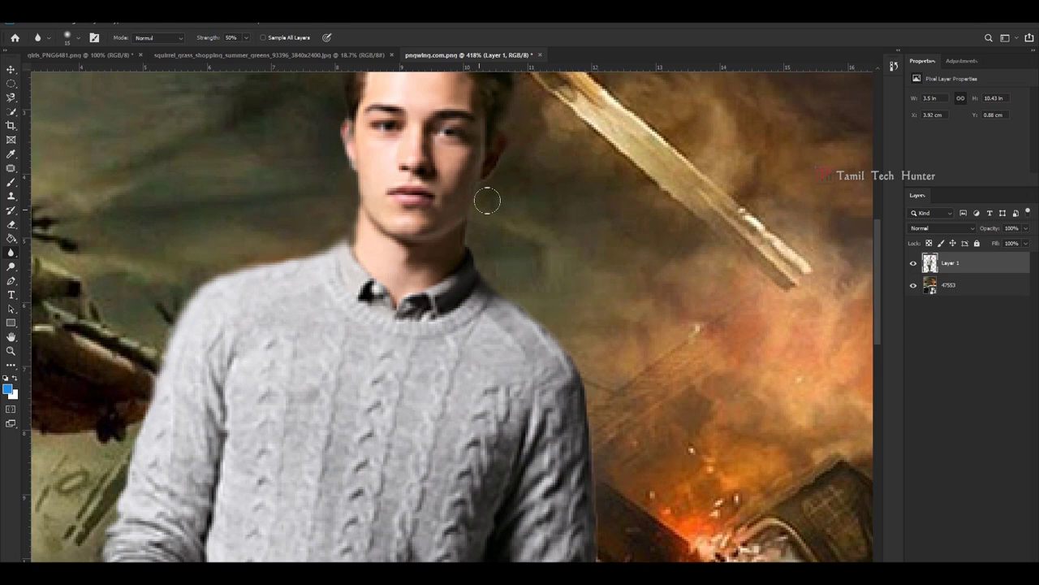
pyautogui.scroll(-5, 479, 243)
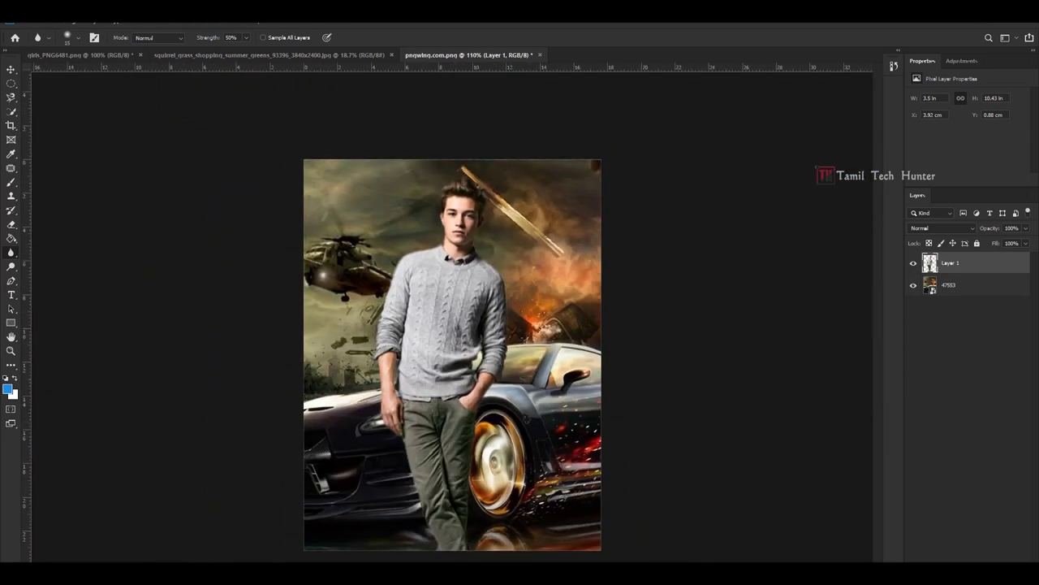
pyautogui.scroll(3, 528, 261)
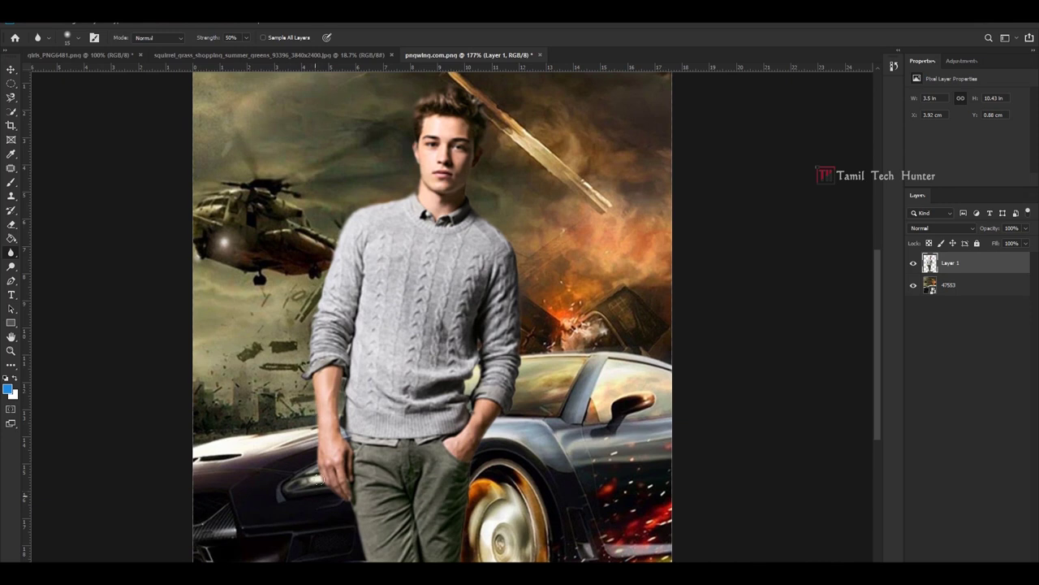
pyautogui.scroll(5, 323, 478)
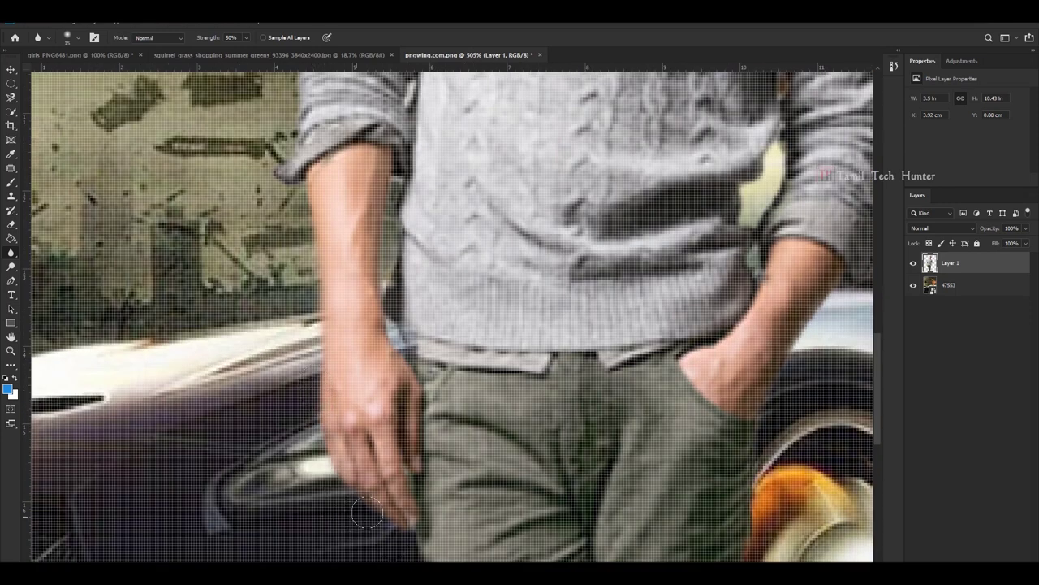
pyautogui.scroll(-5, 398, 536)
pyautogui.scroll(3, 402, 538)
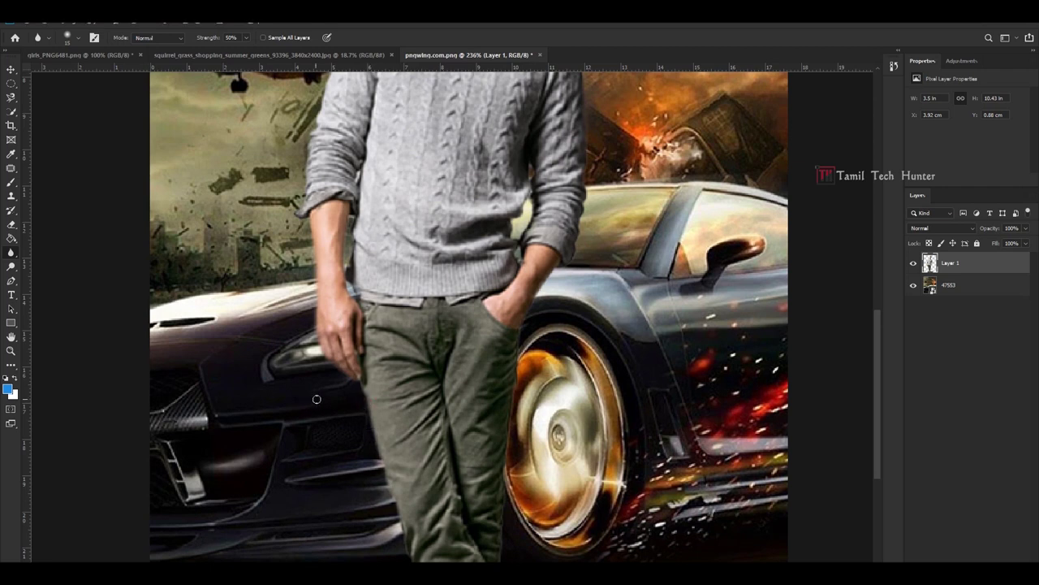
pyautogui.scroll(-4, 317, 401)
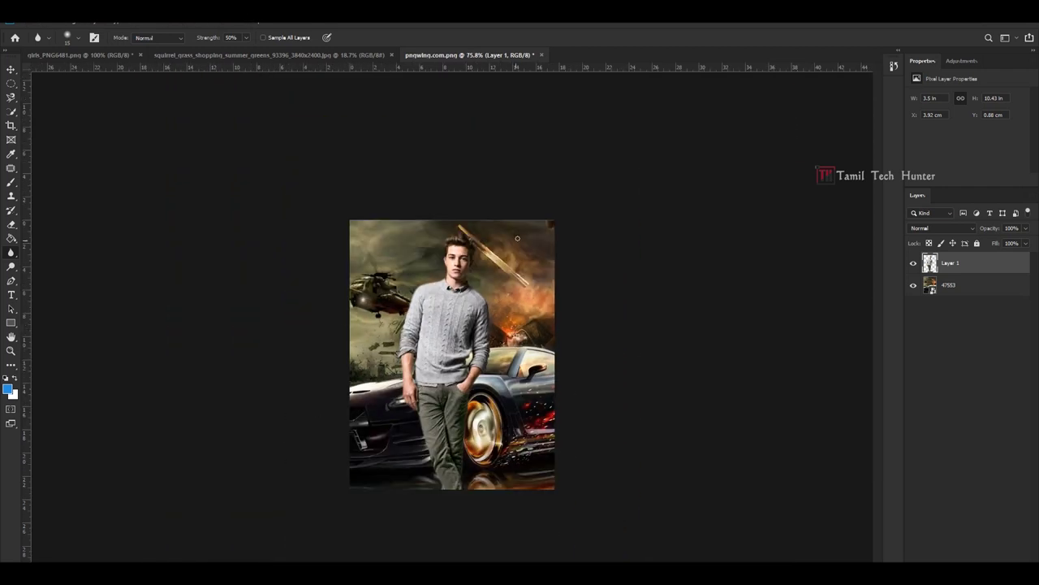
pyautogui.rightClick(18, 255)
pyautogui.click(228, 161)
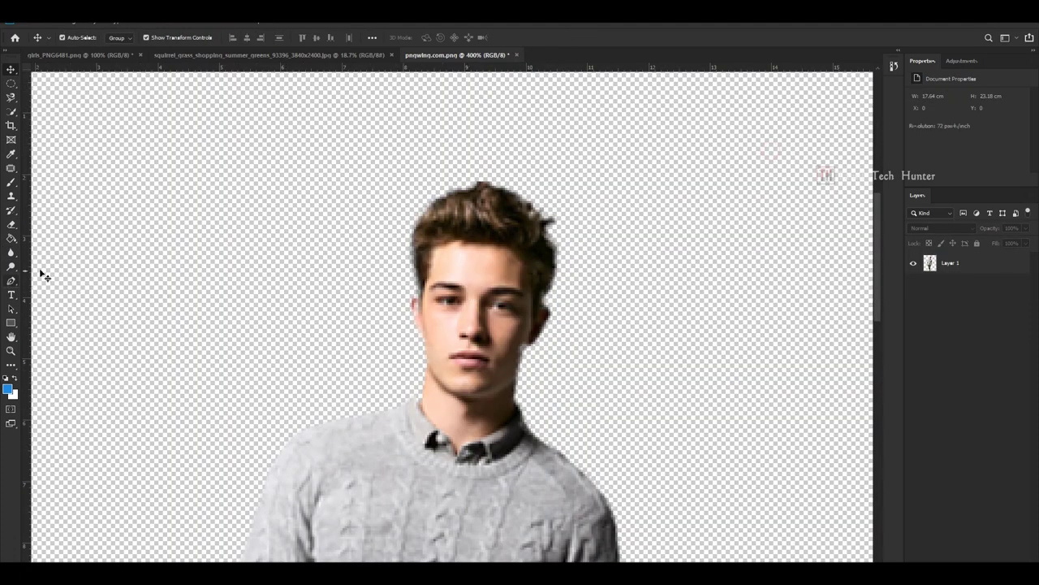
# Choose the Smudge Tool on the man's layer with brush hardness 10%.
pyautogui.click(9, 255)
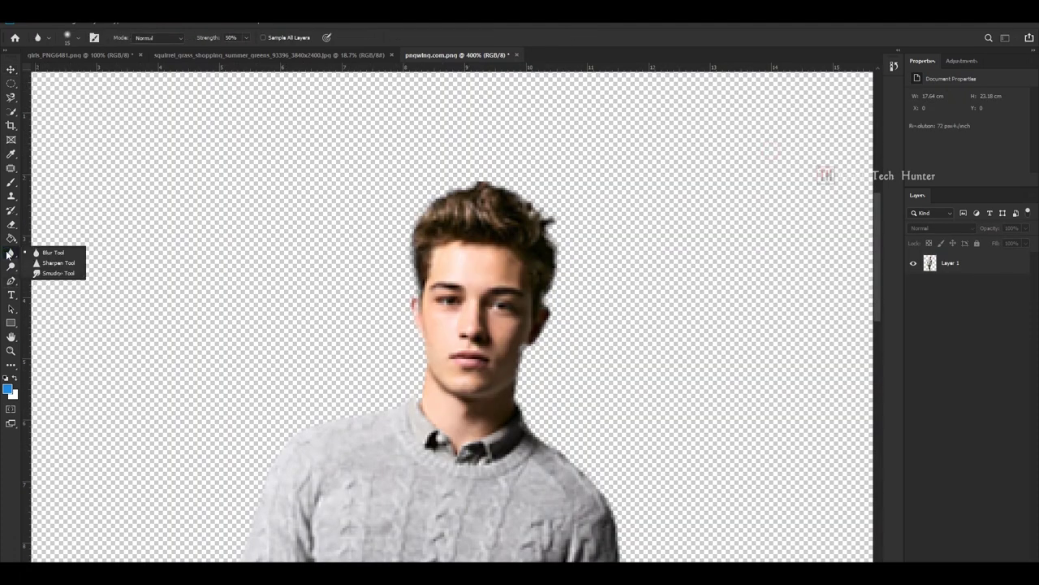
pyautogui.click(57, 273)
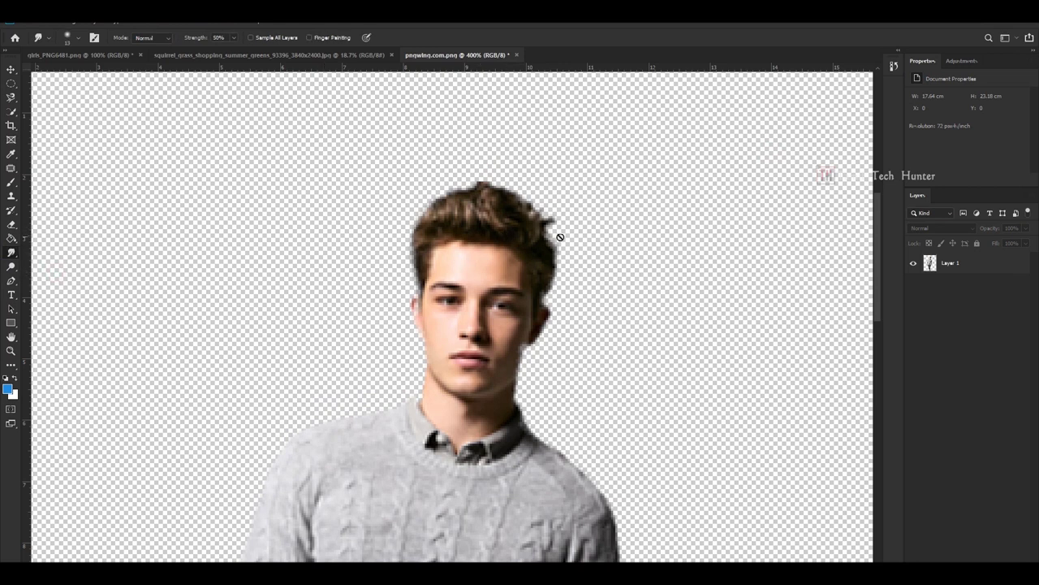
pyautogui.click(959, 266)
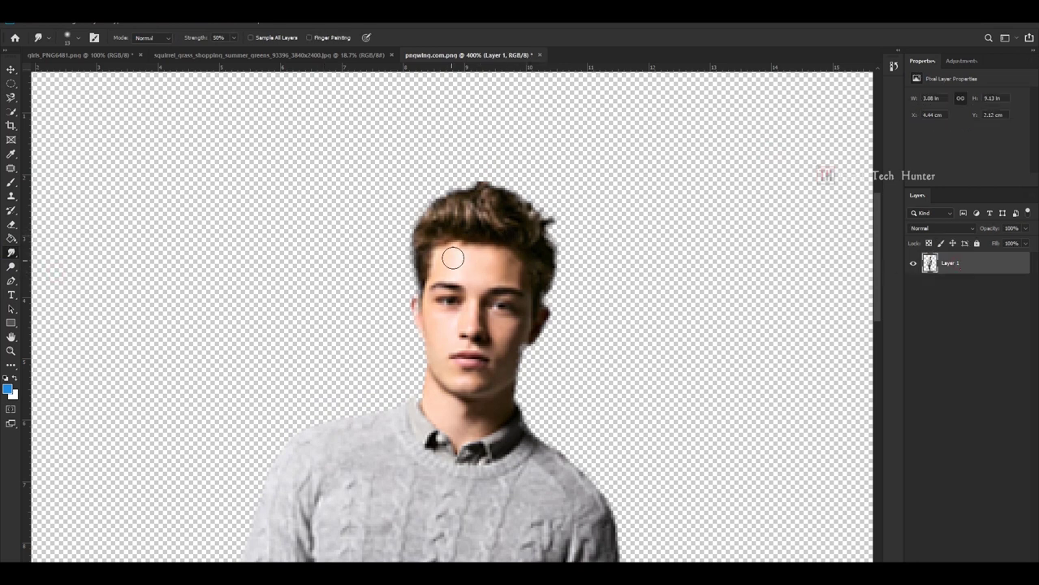
pyautogui.rightClick(455, 256)
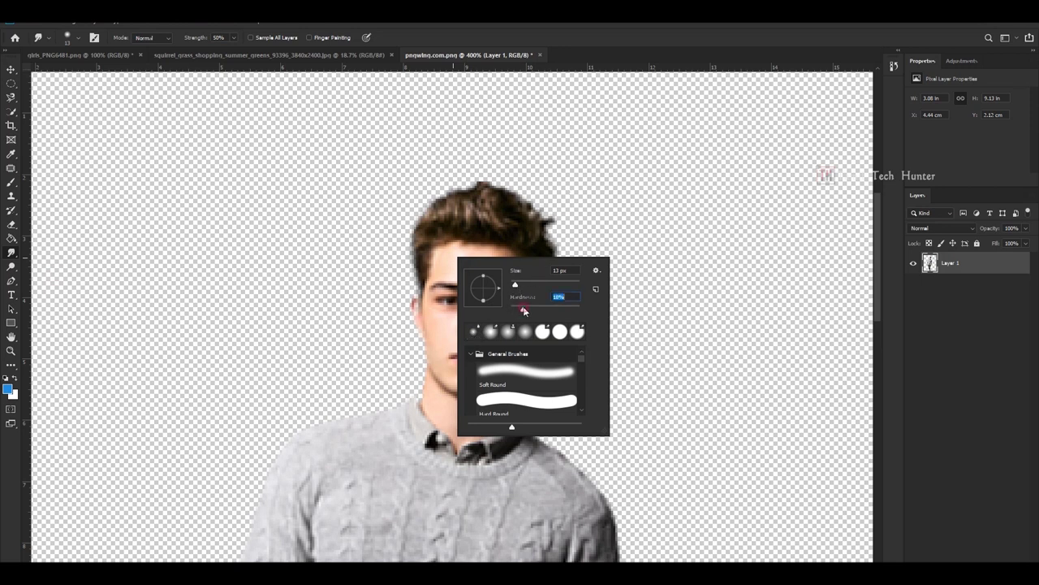
pyautogui.press('Escape')
pyautogui.rightClick(417, 260)
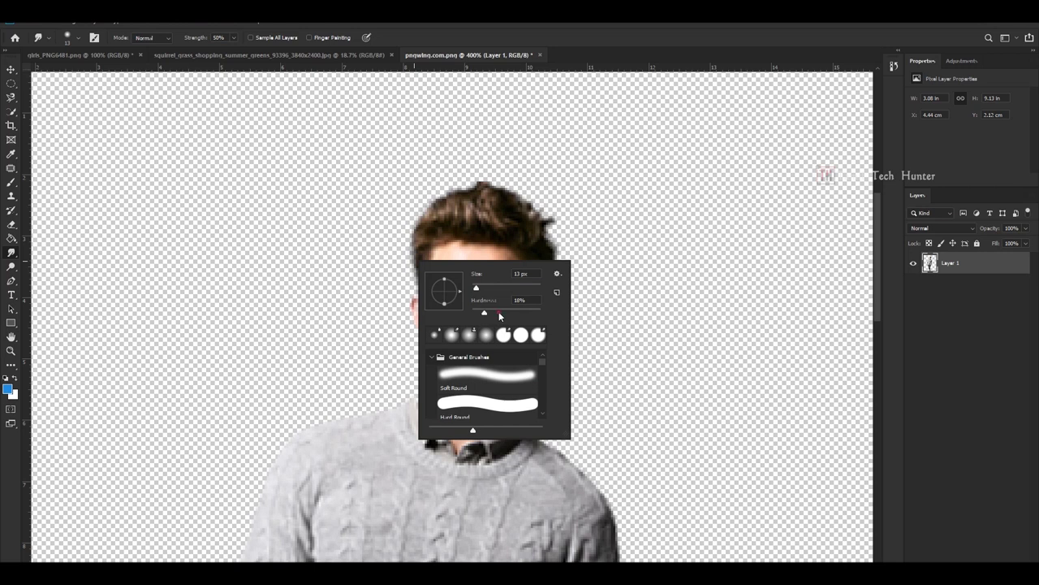
pyautogui.press('Escape')
# Smudge the top, upper-right and right hair edges outward into wisps, then fit the view.
pyautogui.moveTo(455, 199)
pyautogui.mouseDown()
pyautogui.moveTo(468, 152)
pyautogui.moveTo(471, 203)
pyautogui.moveTo(492, 163)
pyautogui.moveTo(496, 187)
pyautogui.moveTo(471, 217)
pyautogui.moveTo(440, 213)
pyautogui.moveTo(428, 167)
pyautogui.moveTo(441, 201)
pyautogui.moveTo(412, 219)
pyautogui.moveTo(399, 186)
pyautogui.moveTo(398, 226)
pyautogui.moveTo(413, 231)
pyautogui.moveTo(410, 167)
pyautogui.moveTo(416, 219)
pyautogui.moveTo(412, 175)
pyautogui.moveTo(490, 203)
pyautogui.moveTo(422, 215)
pyautogui.moveTo(423, 161)
pyautogui.mouseUp()
pyautogui.moveTo(521, 214)
pyautogui.mouseDown()
pyautogui.moveTo(518, 193)
pyautogui.moveTo(544, 155)
pyautogui.mouseUp()
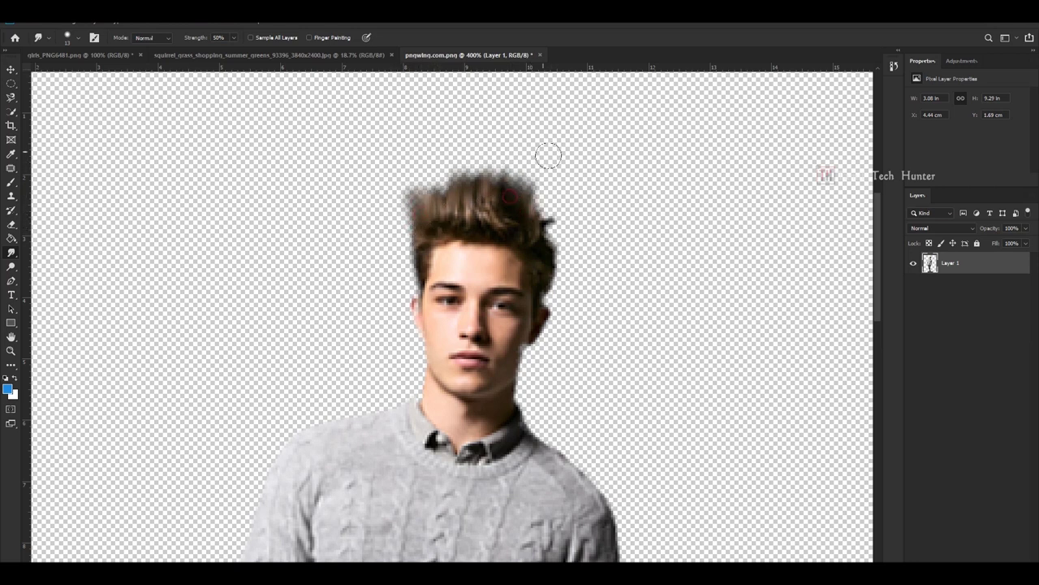
pyautogui.moveTo(543, 229)
pyautogui.mouseDown()
pyautogui.moveTo(566, 232)
pyautogui.moveTo(575, 200)
pyautogui.moveTo(557, 263)
pyautogui.moveTo(571, 270)
pyautogui.moveTo(568, 232)
pyautogui.moveTo(560, 239)
pyautogui.moveTo(587, 239)
pyautogui.mouseUp()
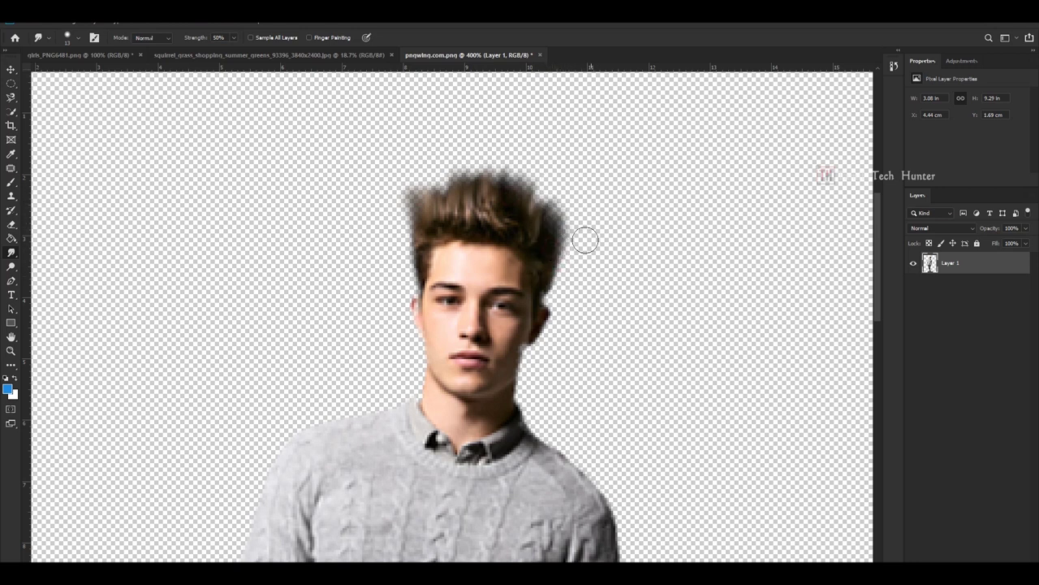
pyautogui.click(11, 70)
pyautogui.hotkey('ctrl', '0')
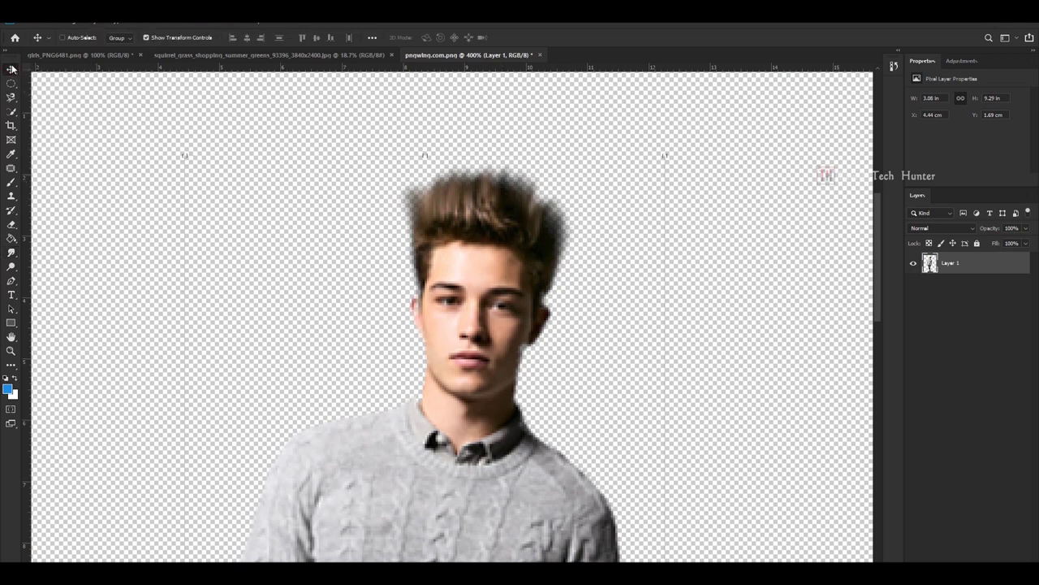
pyautogui.click(566, 234)
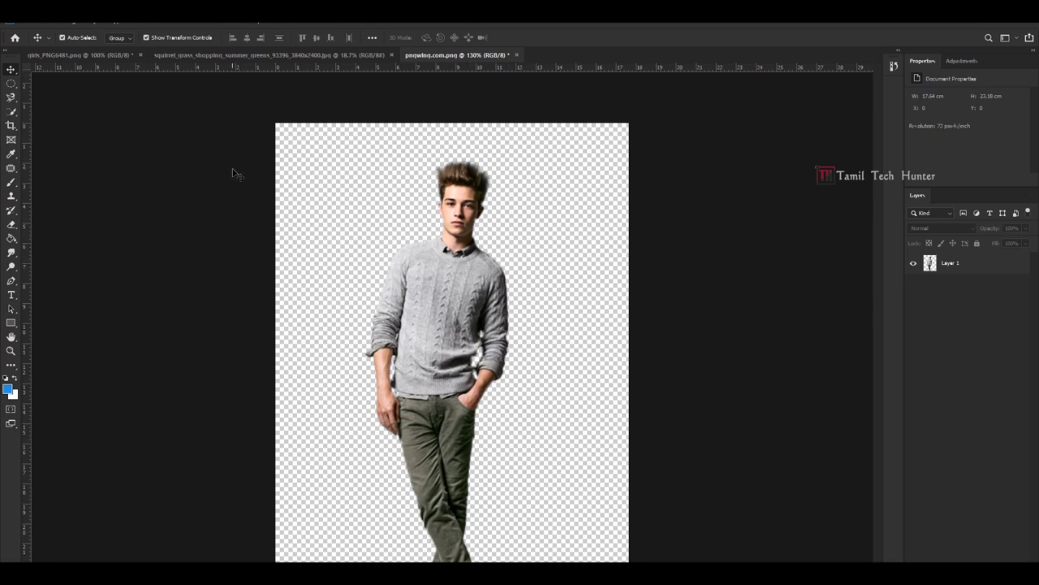
pyautogui.click(11, 266)
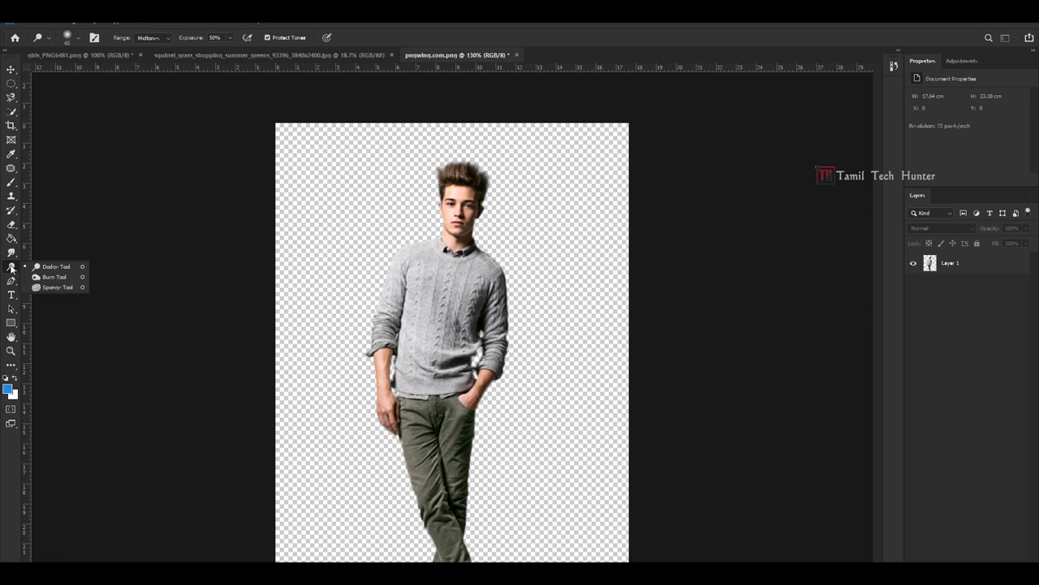
pyautogui.click(488, 295)
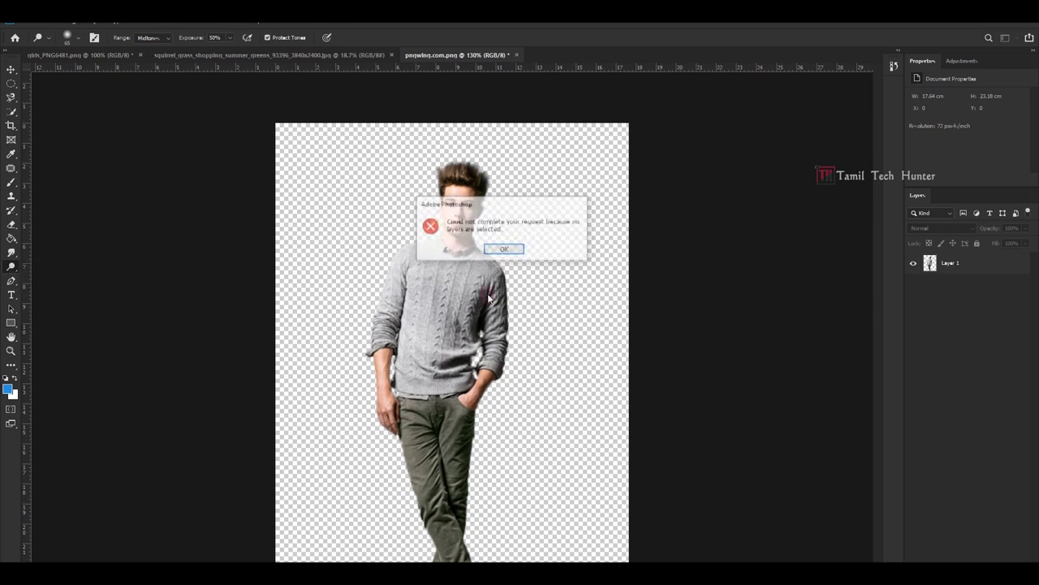
pyautogui.click(506, 249)
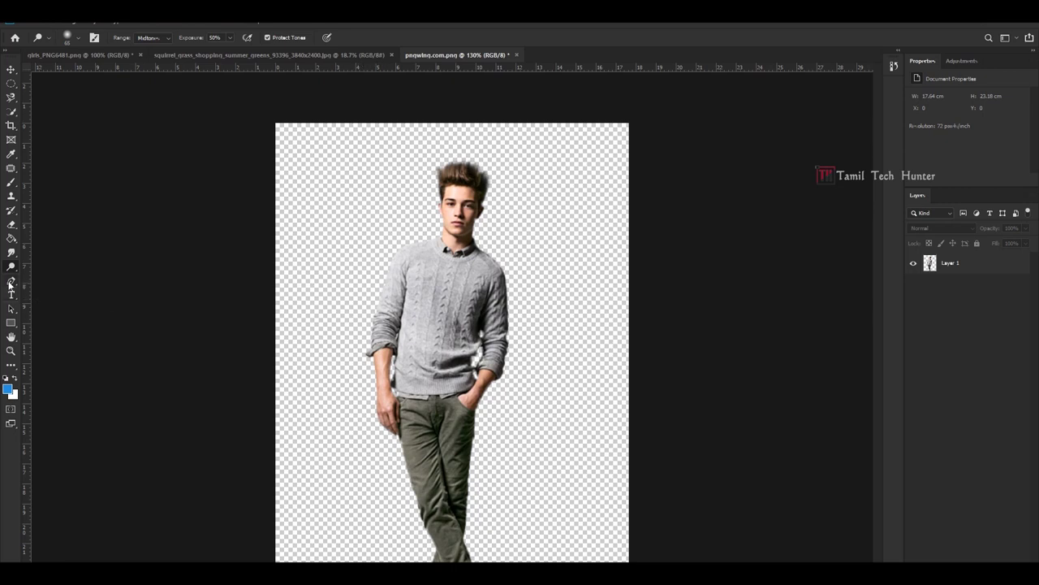
# Close the man's photo without saving and pick the Pen Tool.
pyautogui.click(517, 55)
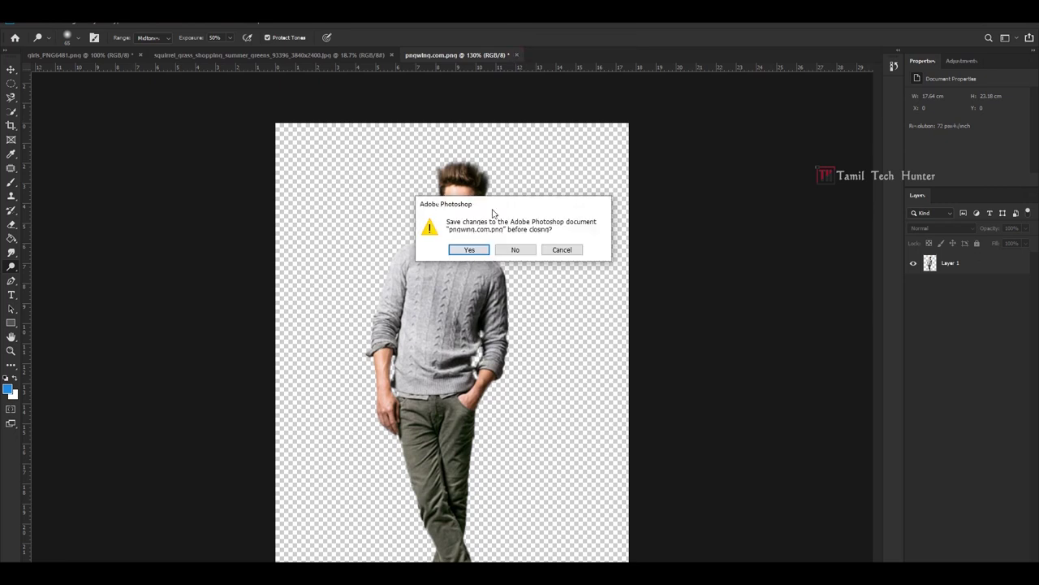
pyautogui.click(516, 250)
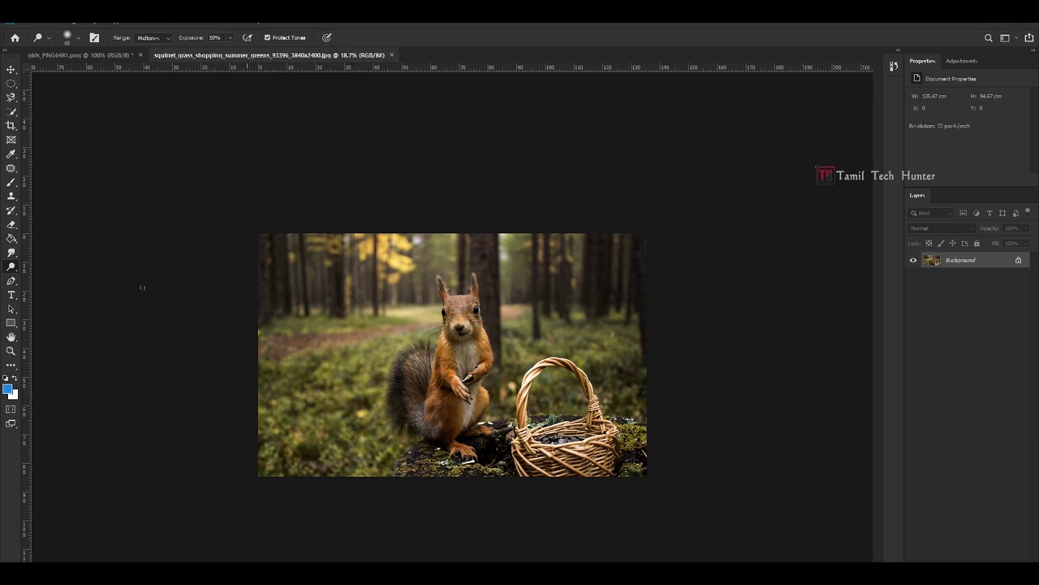
pyautogui.click(11, 280)
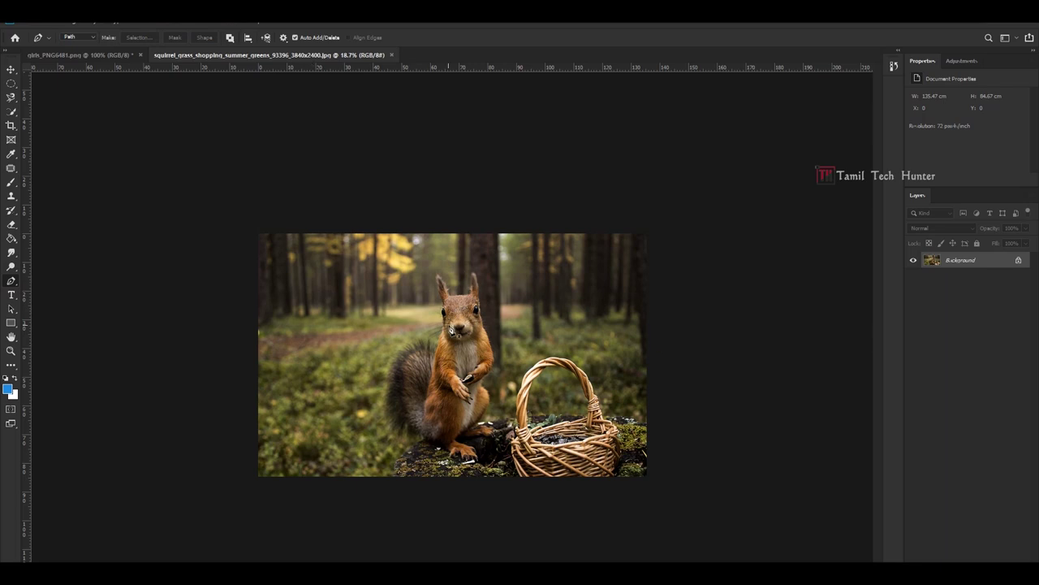
# Zoom in to 200% on the squirrel's ears and face.
pyautogui.scroll(4, 452, 331)
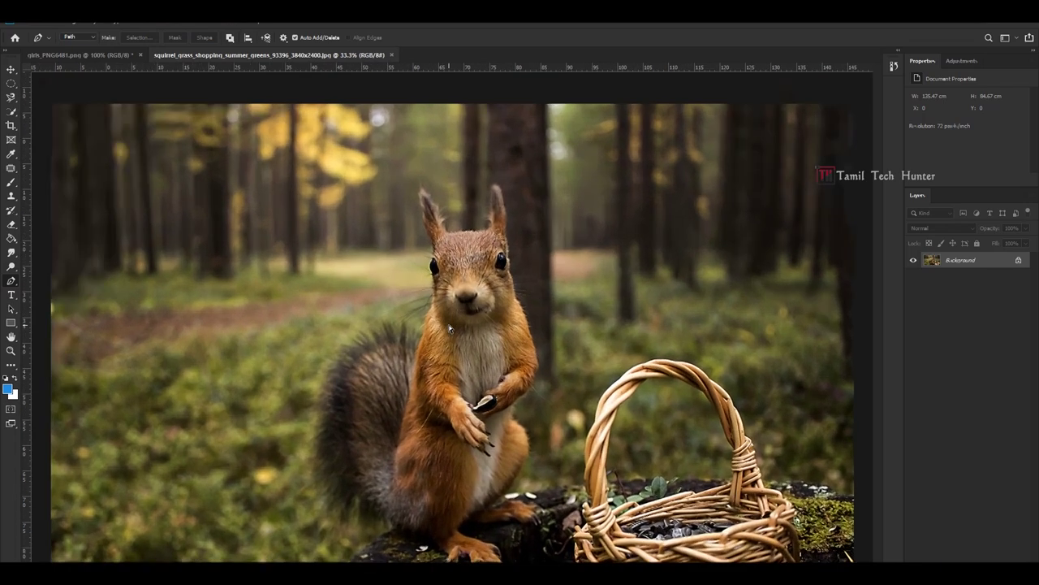
pyautogui.scroll(3, 452, 331)
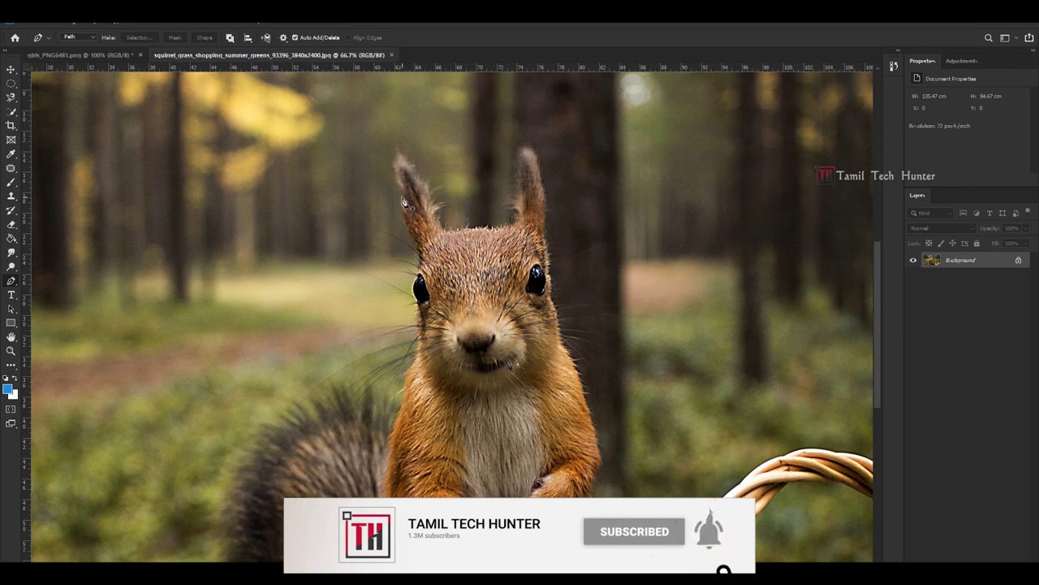
pyautogui.hotkey('ctrl', '+')
pyautogui.hotkey('ctrl', '+')
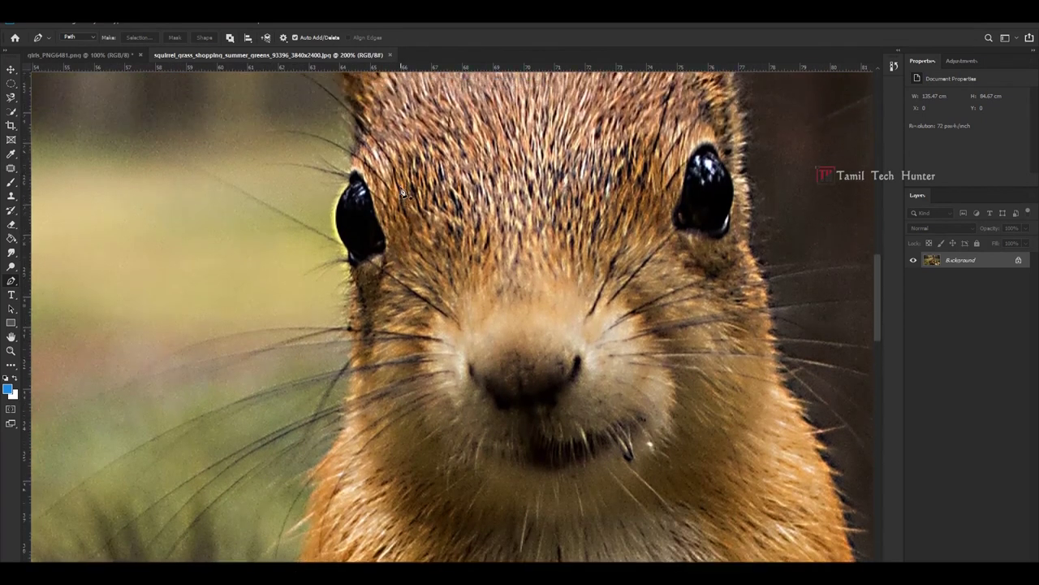
pyautogui.scroll(5, 402, 193)
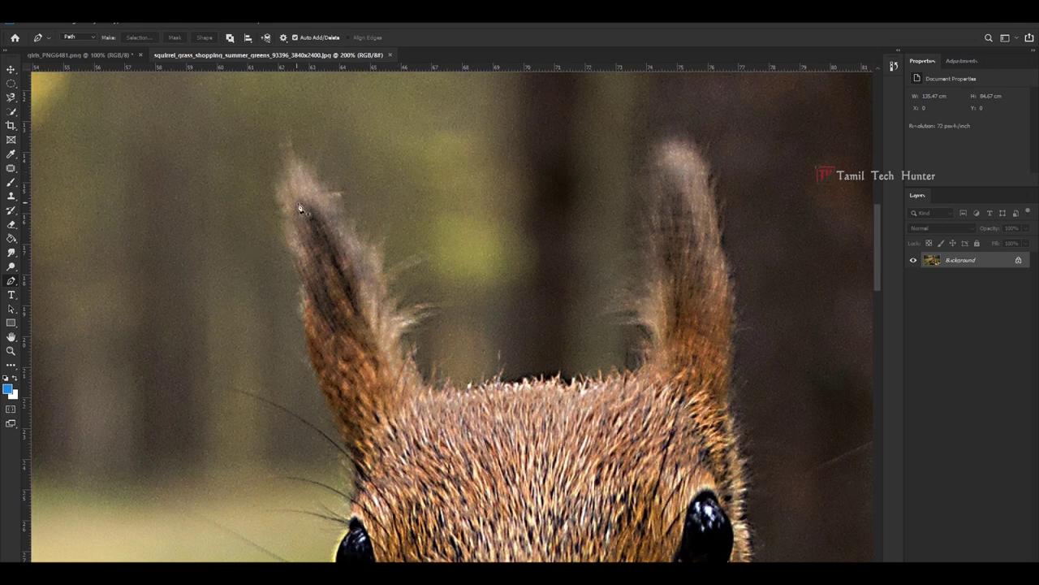
# Place pen anchor points from the left ear tip down along the ear's edge.
pyautogui.click(289, 188)
pyautogui.click(290, 230)
pyautogui.click(297, 246)
pyautogui.click(306, 341)
pyautogui.click(312, 360)
pyautogui.click(327, 400)
pyautogui.click(348, 445)
pyautogui.scroll(-5, 352, 467)
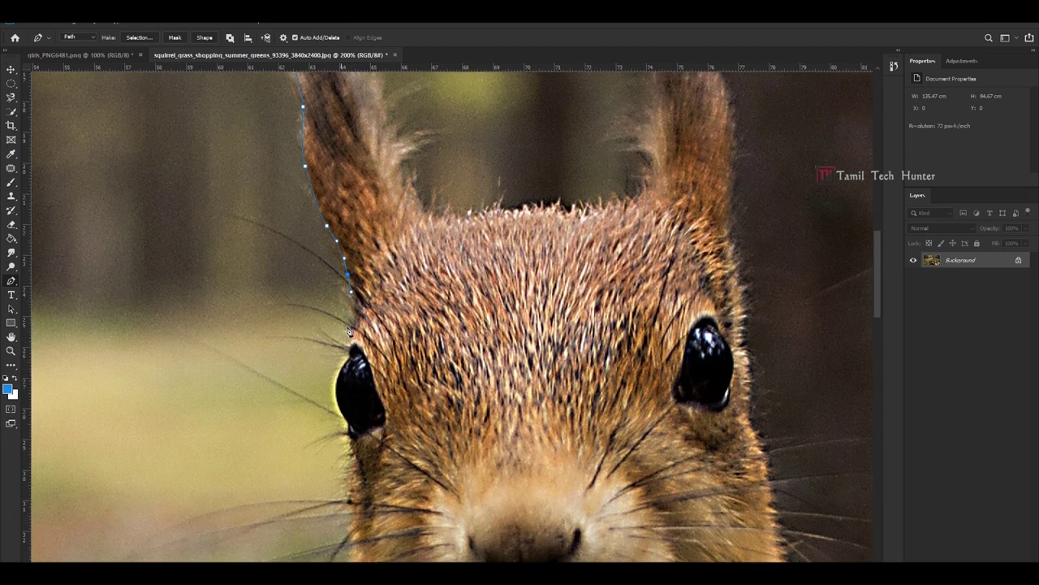
# Continue the path past the left eye, with a curved point, and down the cheek.
pyautogui.click(351, 329)
pyautogui.click(332, 379)
pyautogui.moveTo(345, 425); pyautogui.dragTo(363, 445)
pyautogui.click(357, 459)
pyautogui.scroll(-3, 357, 454)
pyautogui.click(351, 463)
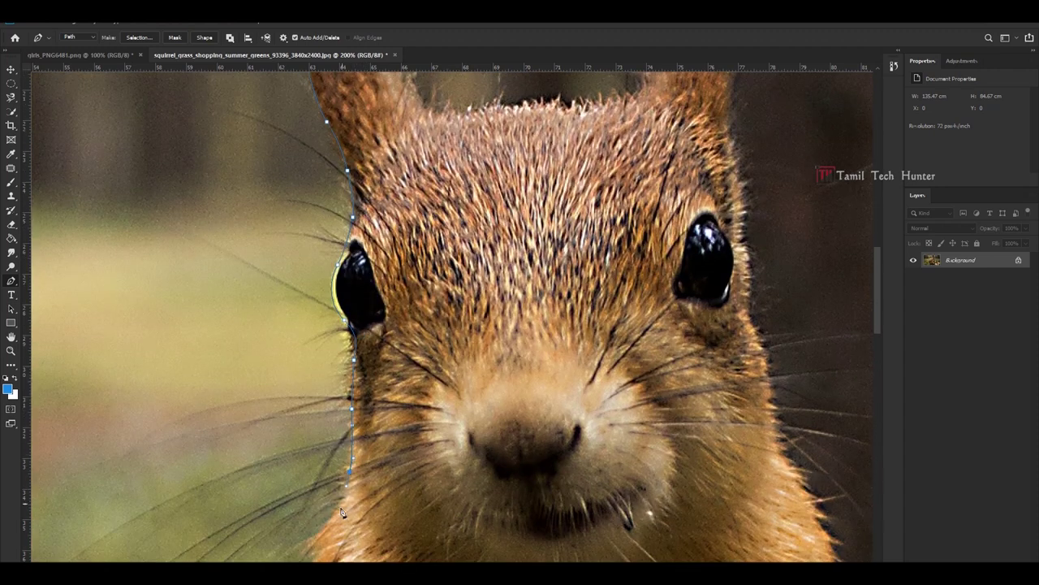
pyautogui.click(337, 508)
pyautogui.scroll(-3, 324, 503)
# Run the path across the chest, close it at the start, and fit the view.
pyautogui.click(310, 442)
pyautogui.click(302, 481)
pyautogui.scroll(-2, 284, 494)
pyautogui.scroll(-2, 284, 487)
pyautogui.scroll(-1, 325, 455)
pyautogui.hscroll(3, 487, 455)
pyautogui.click(640, 439)
pyautogui.scroll(8, 635, 429)
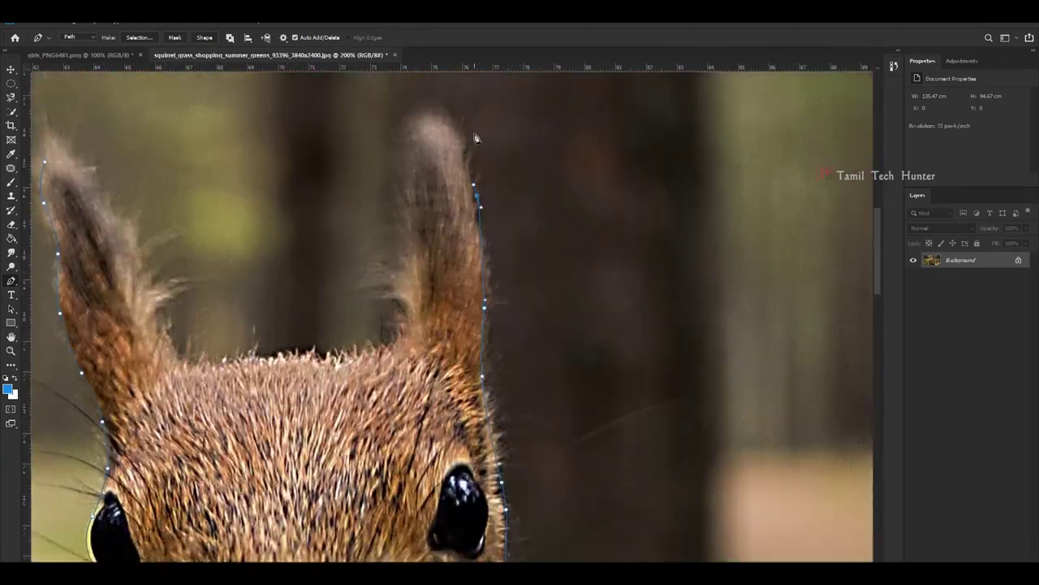
pyautogui.click(44, 178)
pyautogui.scroll(-2, 486, 357)
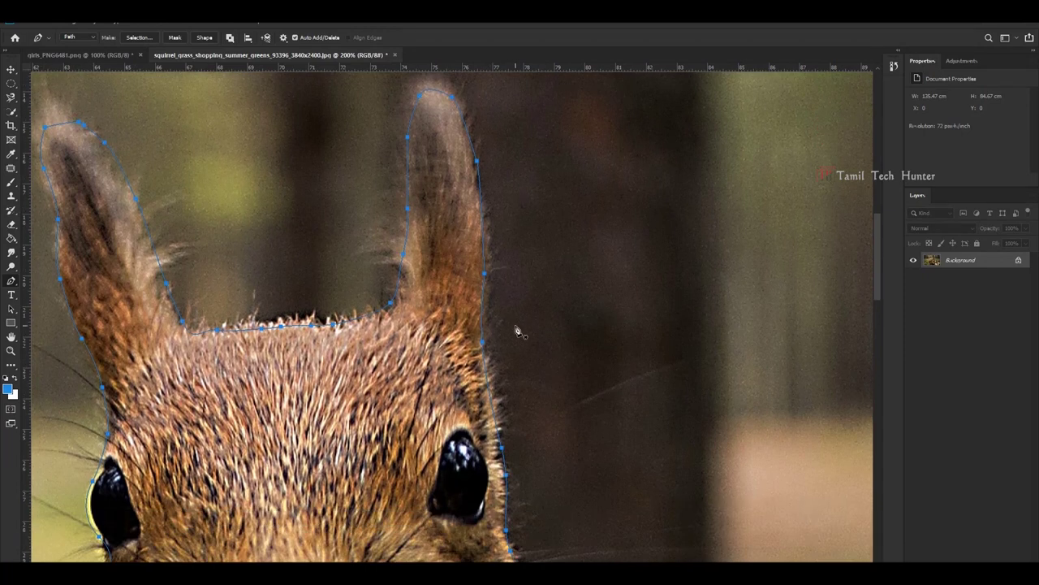
pyautogui.hotkey('ctrl', '0')
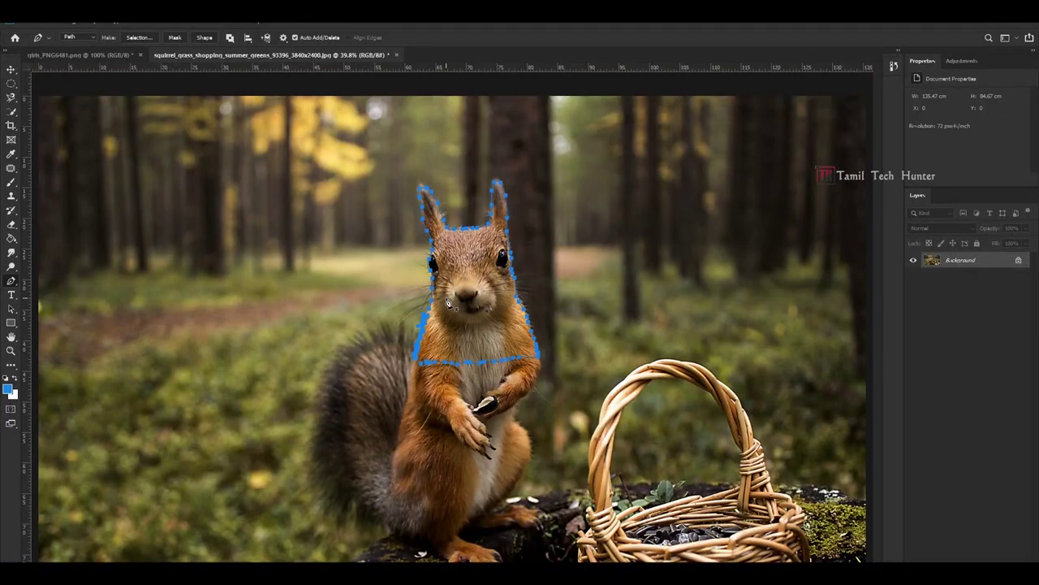
# Turn the traced path into a selection and move the squirrel's head right, above the basket.
pyautogui.hotkey('ctrl', 'Return')
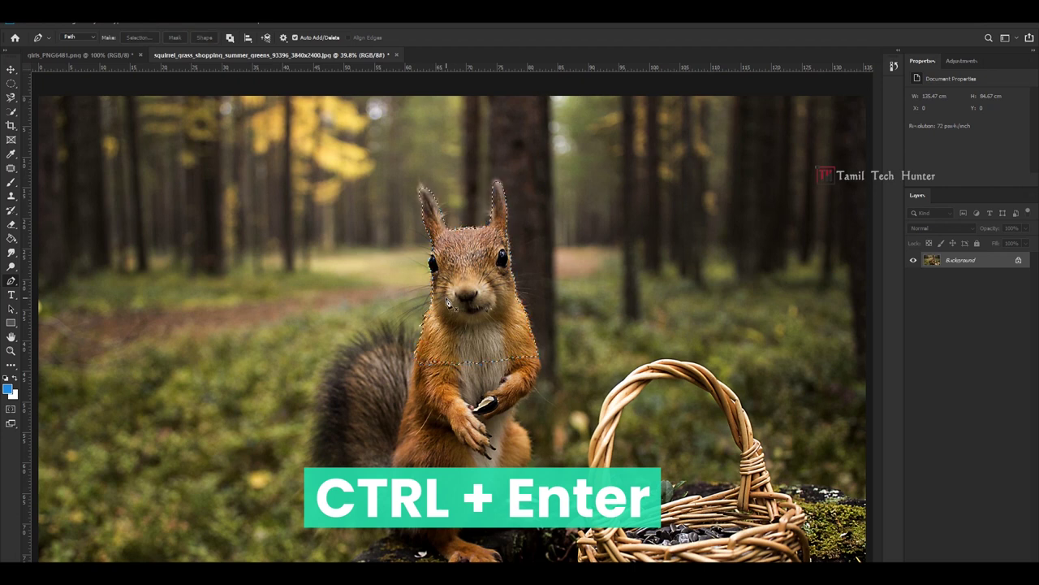
pyautogui.click(11, 69)
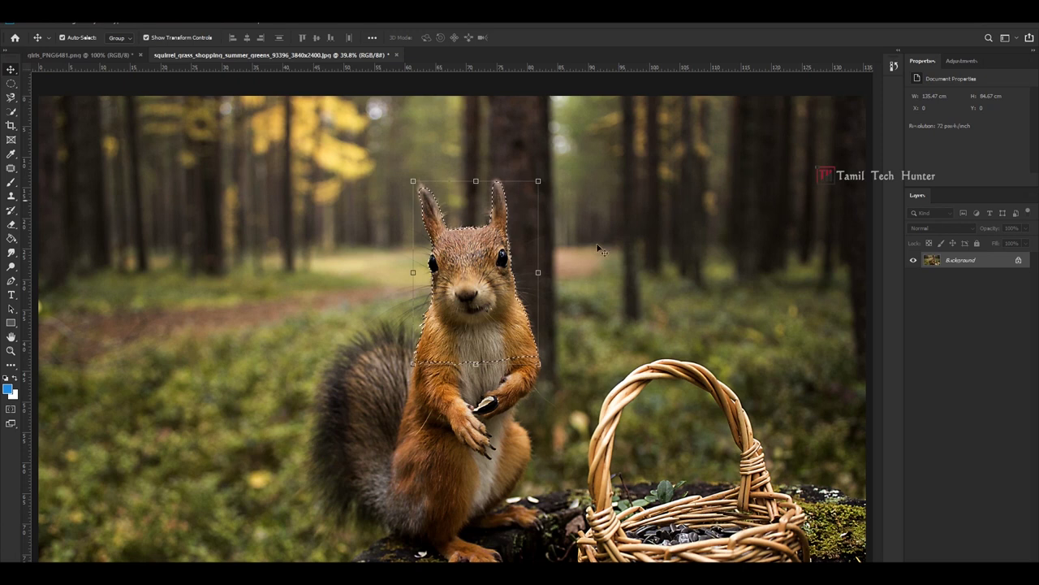
pyautogui.moveTo(574, 254); pyautogui.dragTo(783, 251)
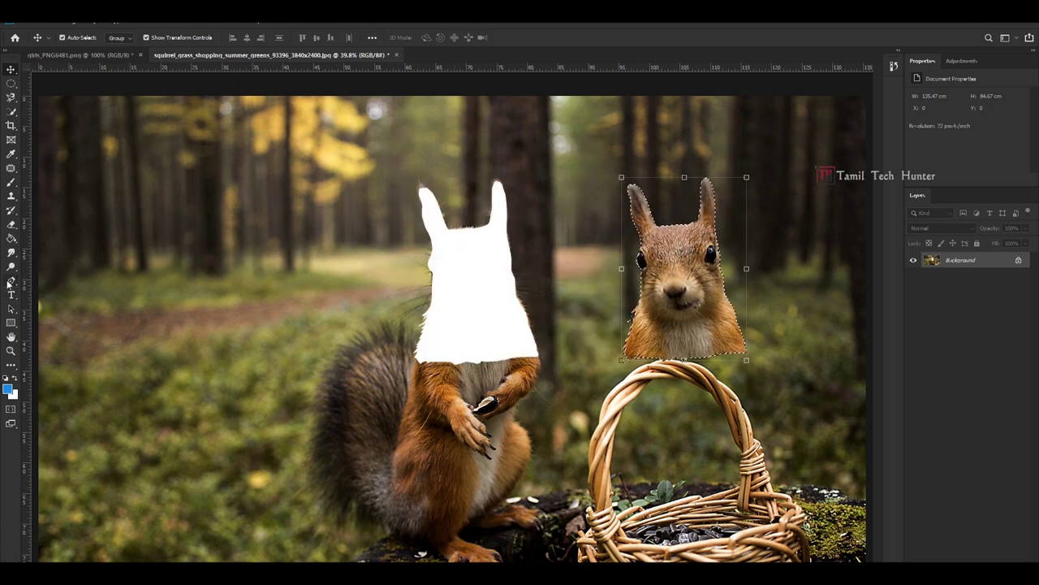
# Clear the selection, then undo to restore it around the squirrel's head.
pyautogui.click(11, 84)
pyautogui.click(199, 175)
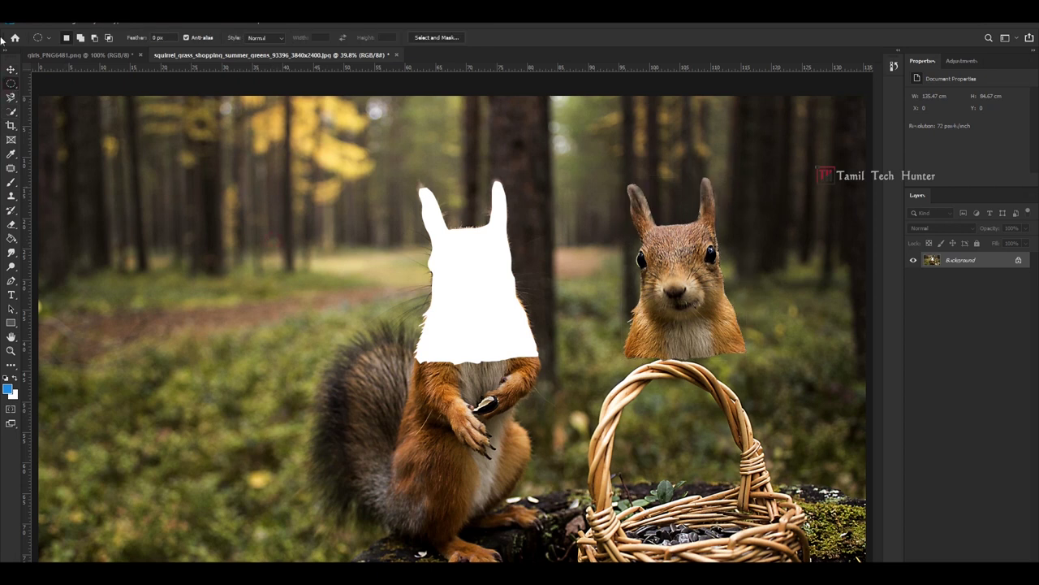
pyautogui.click(9, 69)
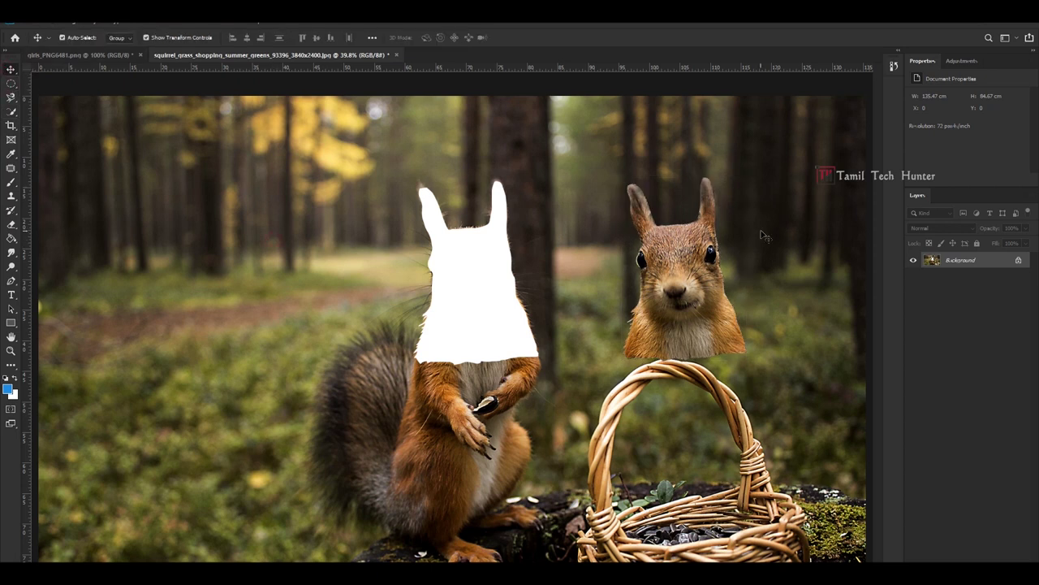
pyautogui.hotkey('ctrl', 'z')
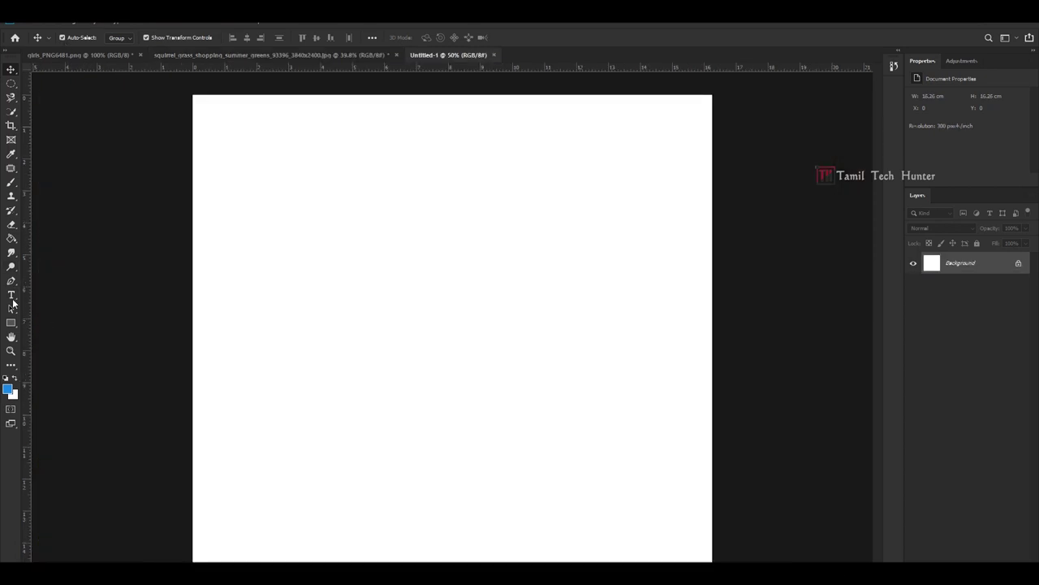
pyautogui.click(12, 297)
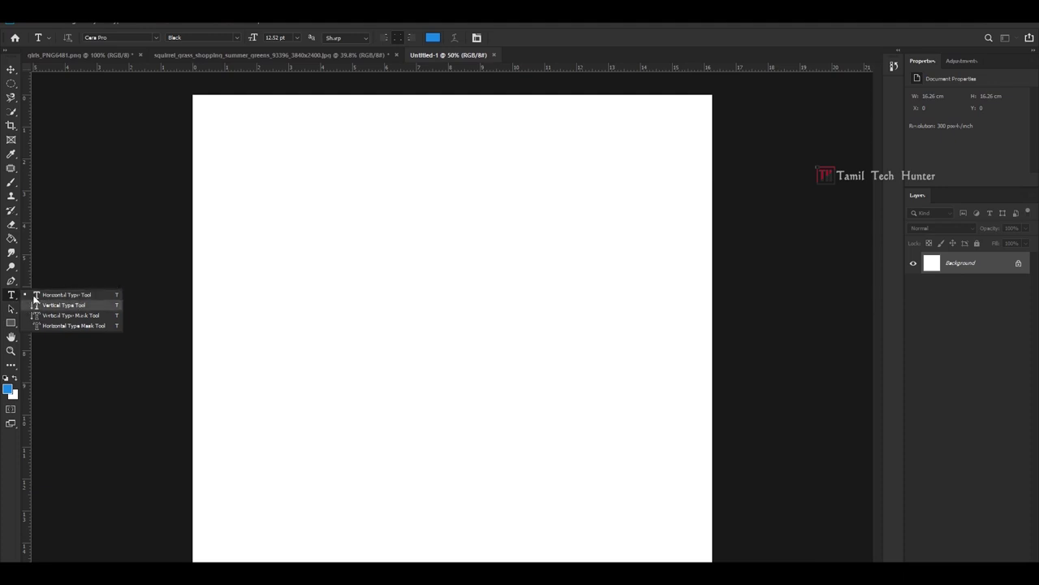
# Add a horizontal text layer reading 'TEXT 01' on the canvas.
pyautogui.click(51, 295)
pyautogui.click(244, 286)
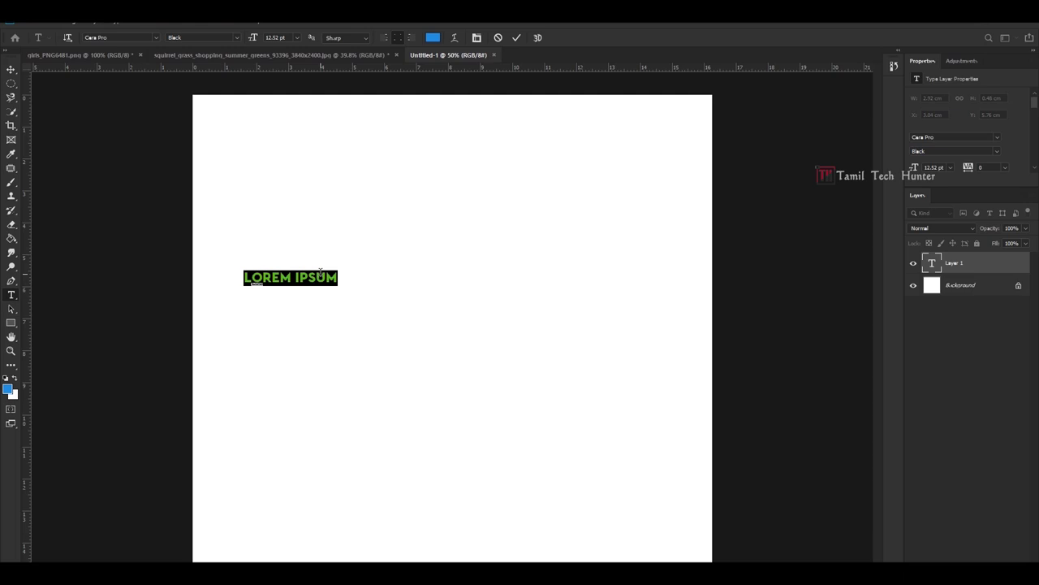
pyautogui.press('BackSpace')
pyautogui.write('TEXT ')
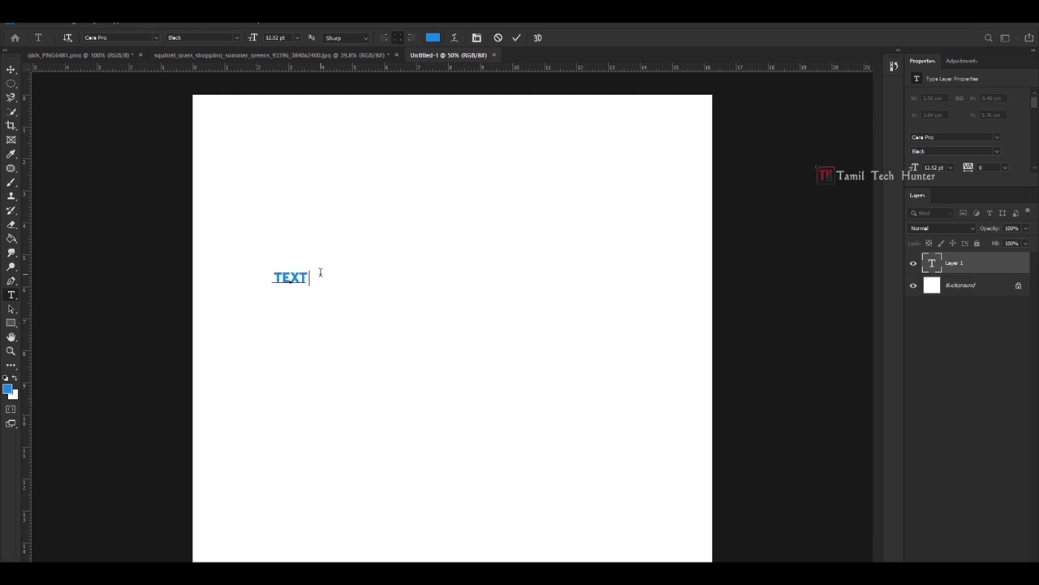
pyautogui.write('01')
pyautogui.click(11, 69)
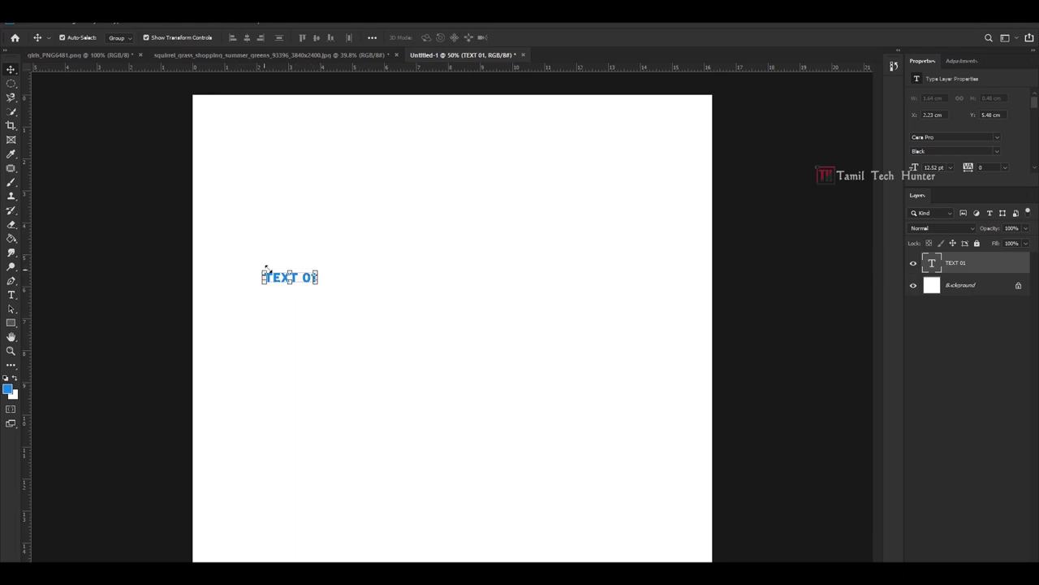
# Enlarge TEXT 01 proportionally and move it toward the canvas centre.
pyautogui.moveTo(318, 283); pyautogui.dragTo(453, 371)
pyautogui.press('Return')
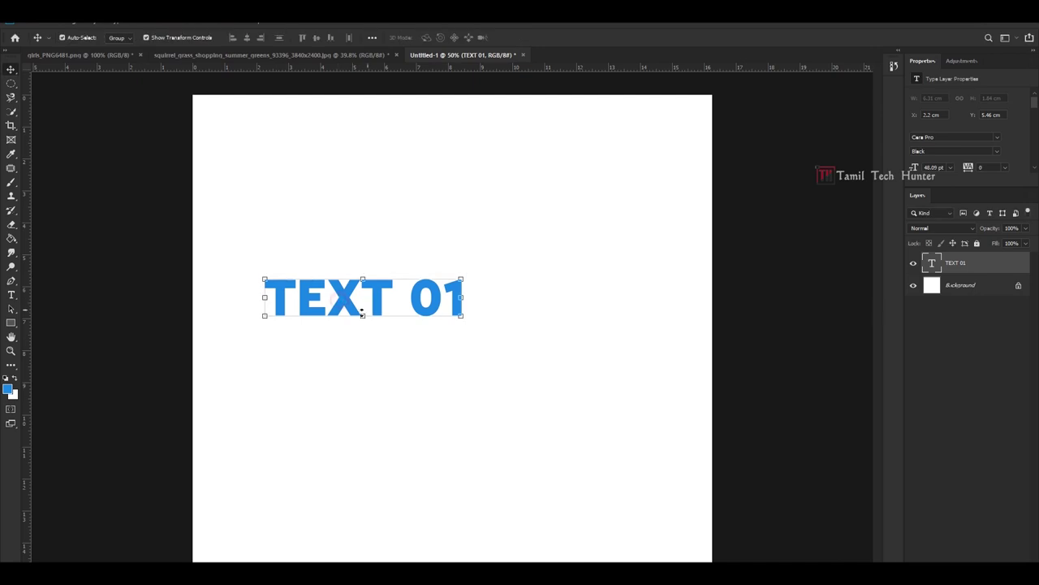
pyautogui.moveTo(336, 295); pyautogui.dragTo(431, 328)
pyautogui.click(420, 415)
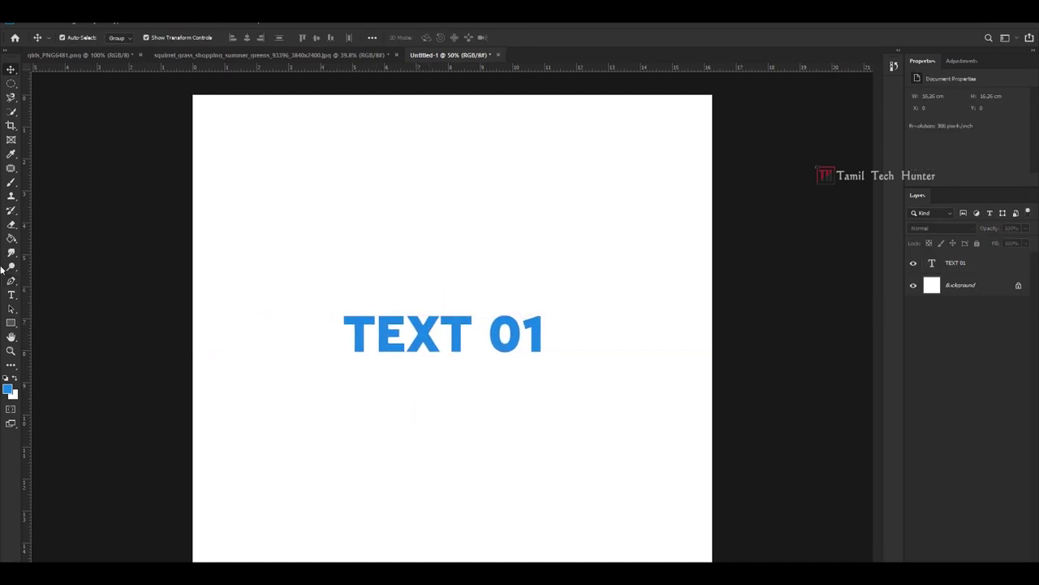
pyautogui.click(12, 296)
# Type a vertical 'TEXT 02' with the Vertical Type Tool next to TEXT 01.
pyautogui.rightClick(11, 295)
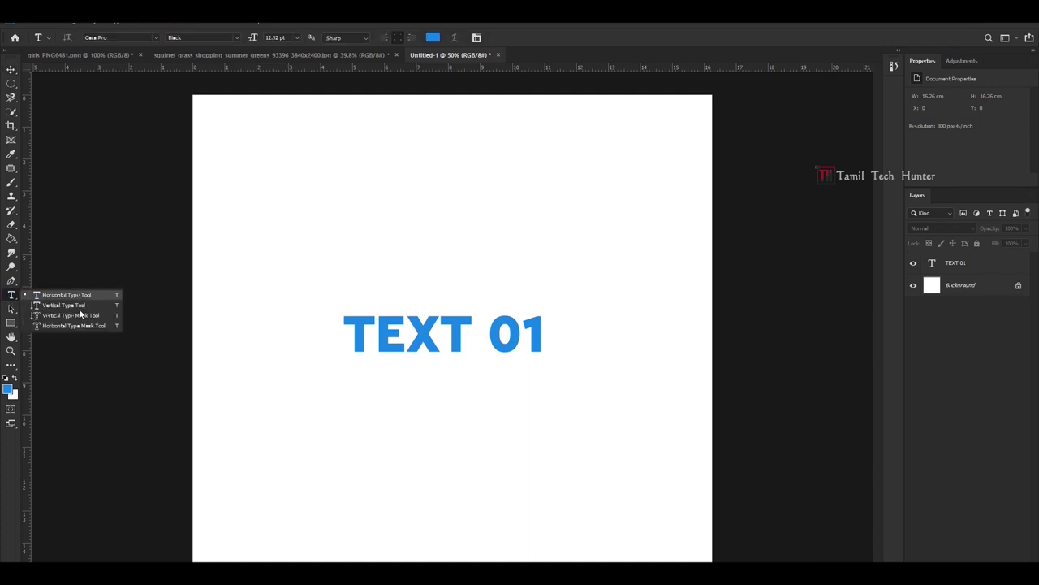
pyautogui.click(79, 306)
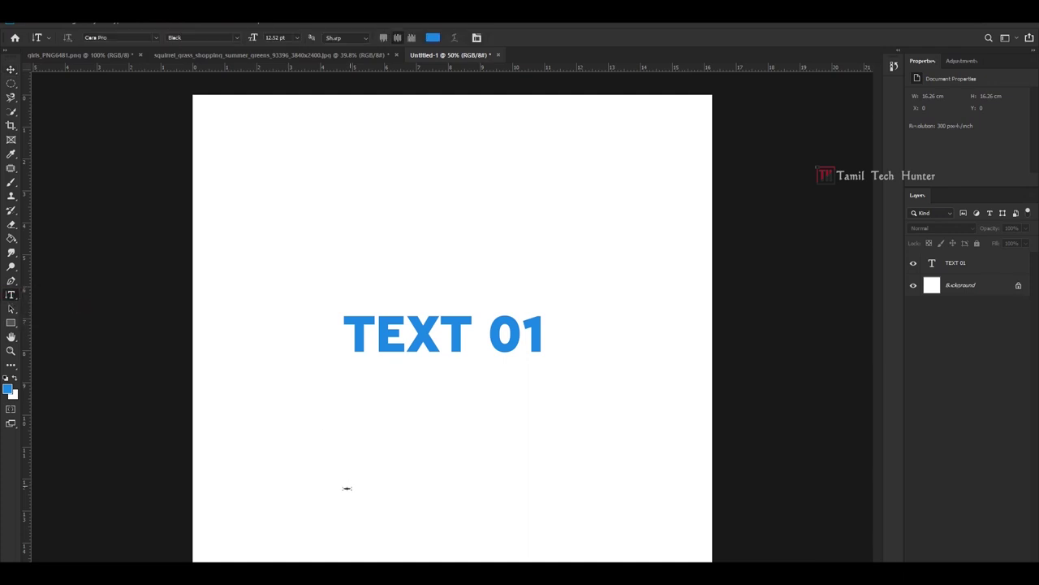
pyautogui.click(315, 379)
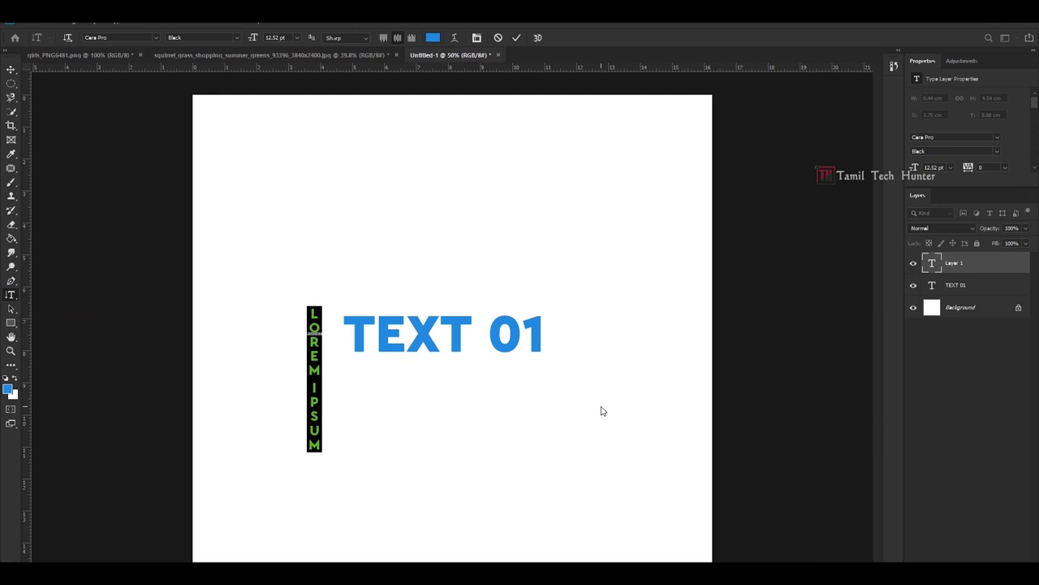
pyautogui.write('TEXT')
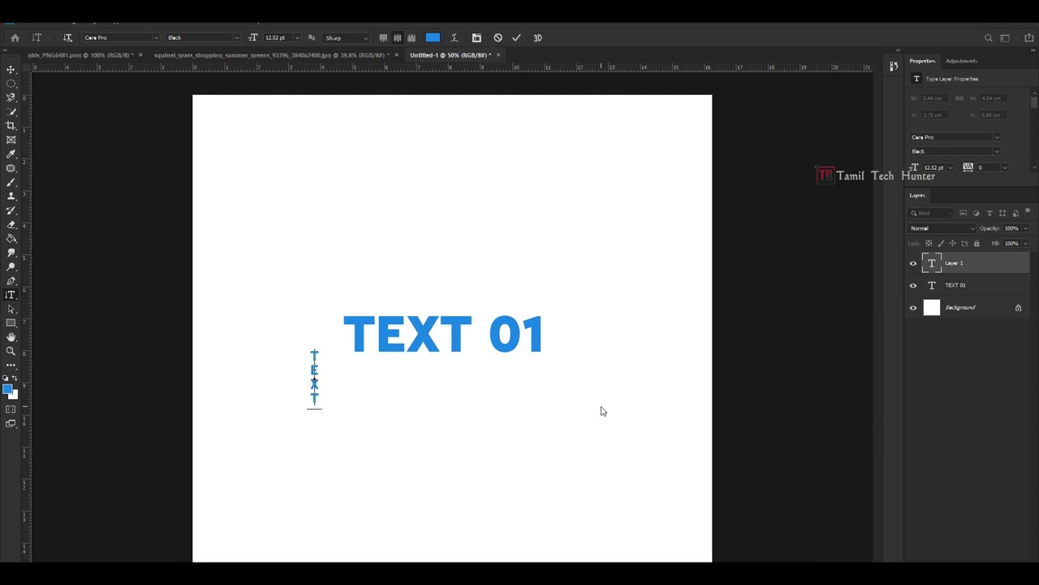
pyautogui.write(' 02')
pyautogui.click(601, 407)
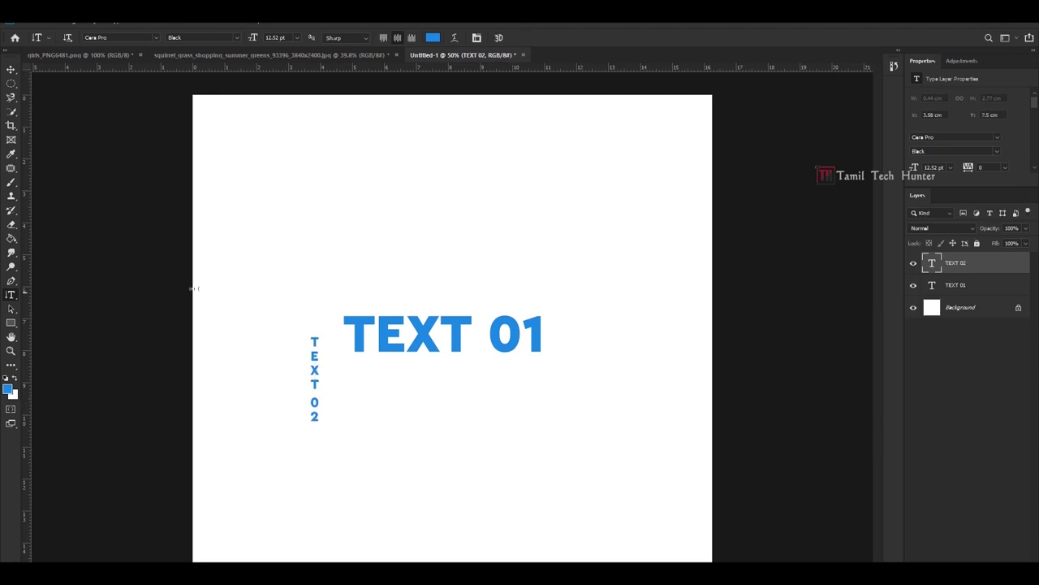
# Scale TEXT 02 to about 225%, move both texts upward, and add an empty layer.
pyautogui.click(10, 70)
pyautogui.moveTo(326, 430); pyautogui.dragTo(584, 346)
pyautogui.press('Return')
pyautogui.moveTo(454, 333); pyautogui.dragTo(381, 221)
pyautogui.moveTo(591, 360); pyautogui.dragTo(560, 214)
pyautogui.hotkey('ctrl', 'shift', 'alt', 'n')
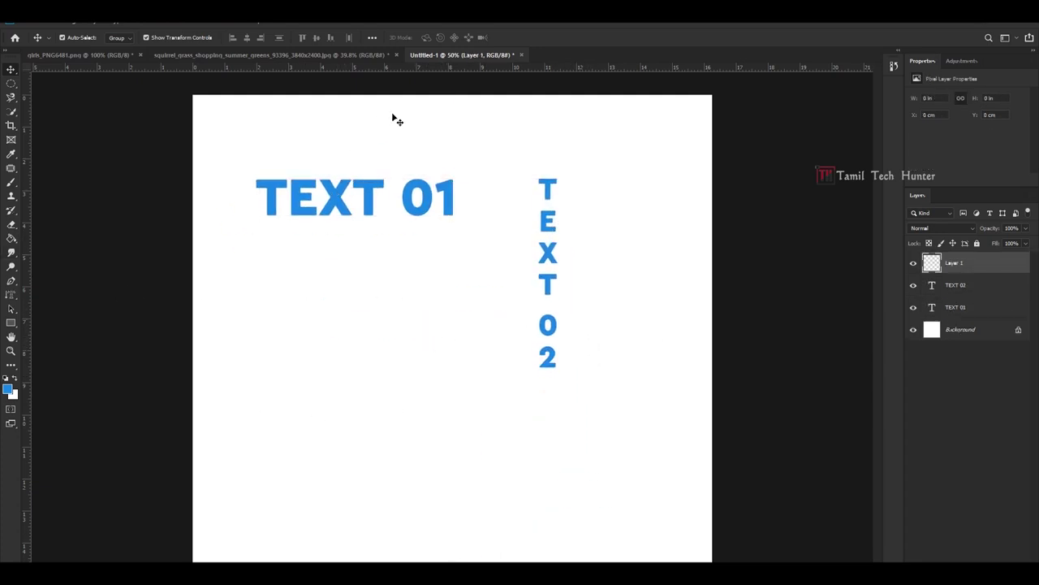
# Drag TEXT 01 down so it sits level with the middle of TEXT 02.
pyautogui.click(10, 296)
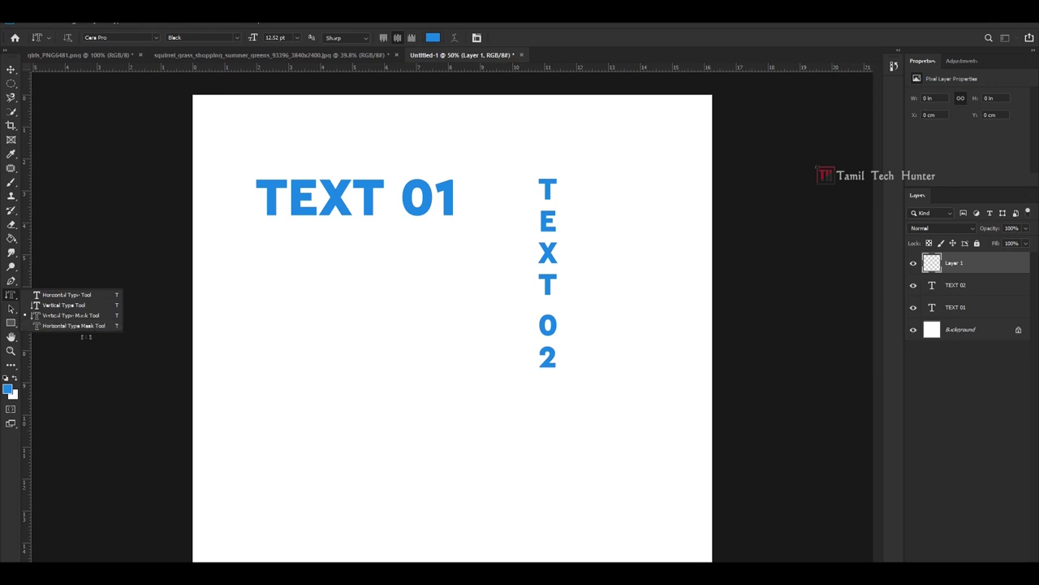
pyautogui.click(106, 325)
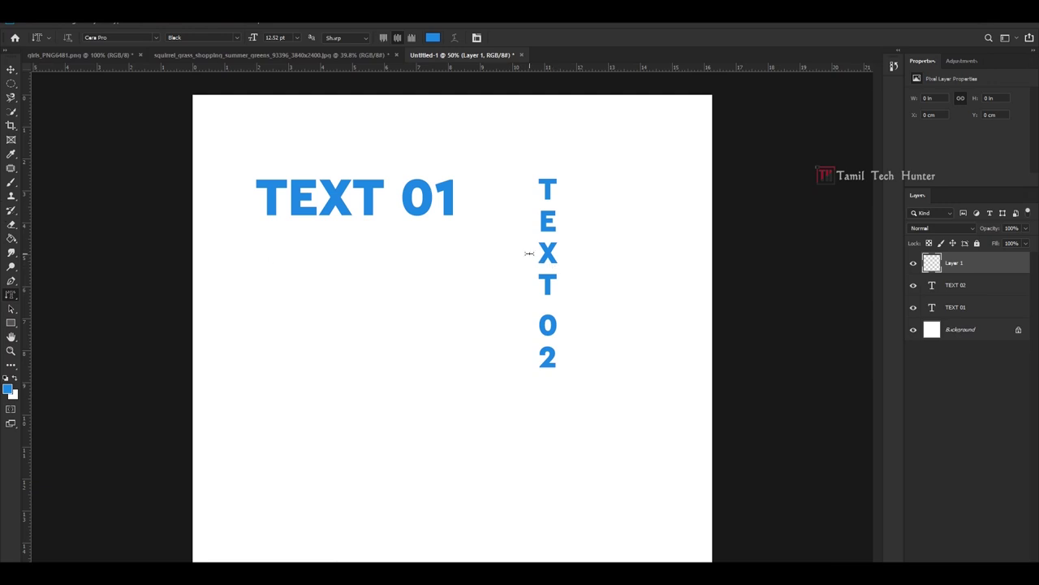
pyautogui.click(11, 69)
pyautogui.click(325, 203)
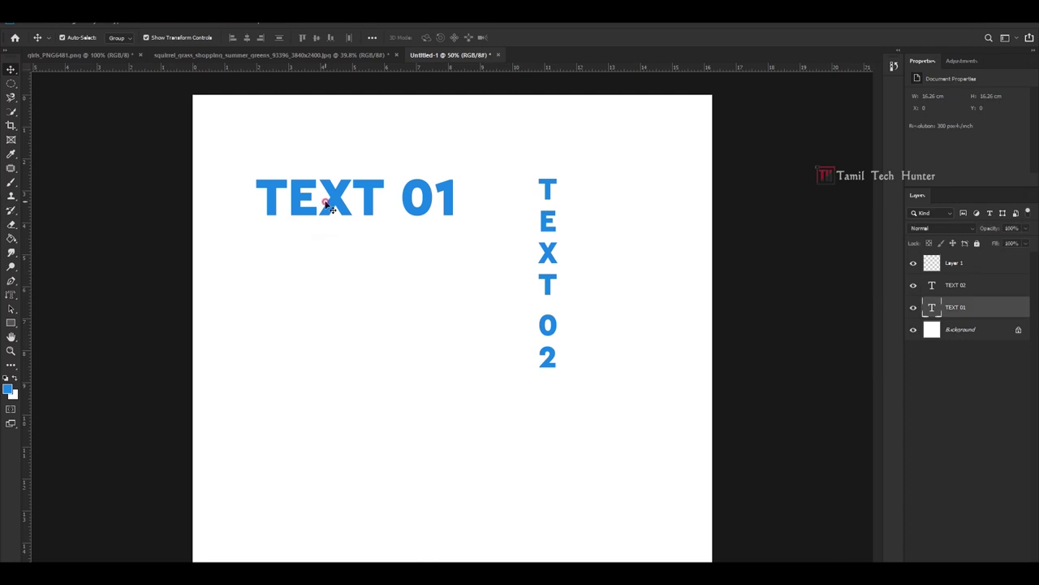
pyautogui.moveTo(360, 206); pyautogui.dragTo(343, 294)
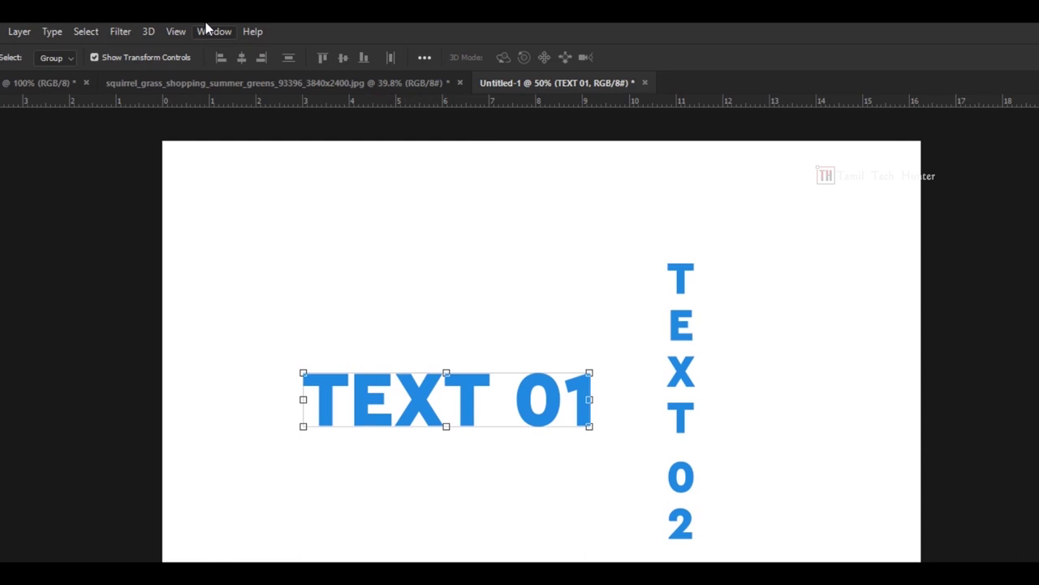
# Show the Character panel from the Window menu and select TEXT 01's Cera Pro font name.
pyautogui.click(223, 19)
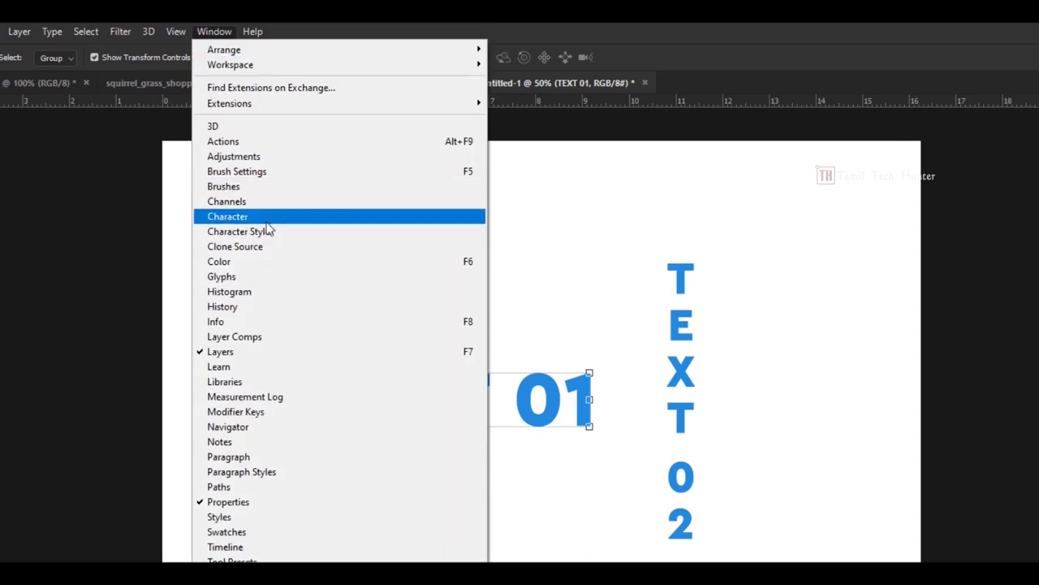
pyautogui.click(256, 220)
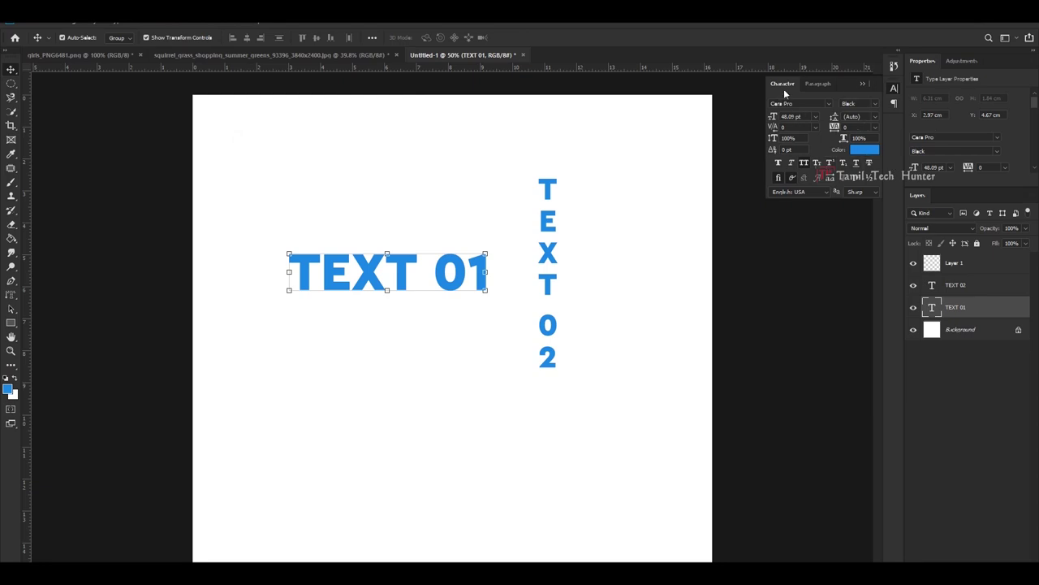
pyautogui.click(817, 84)
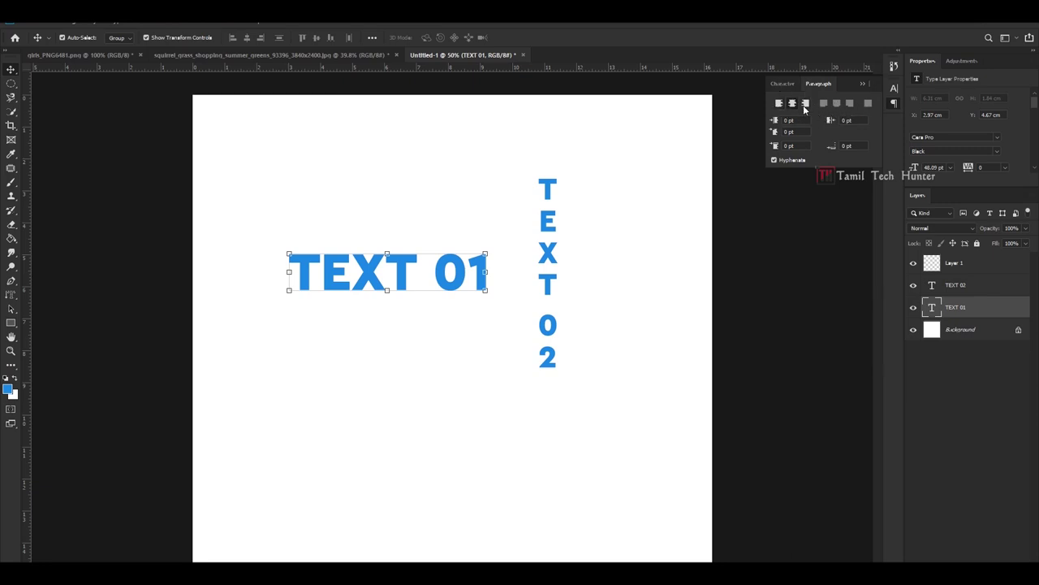
pyautogui.click(781, 84)
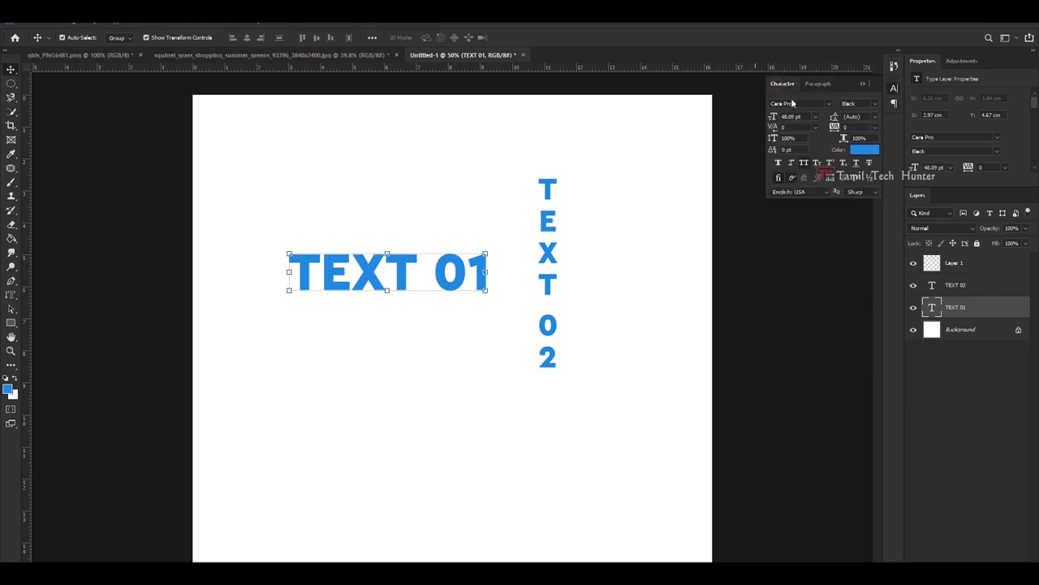
pyautogui.click(803, 102)
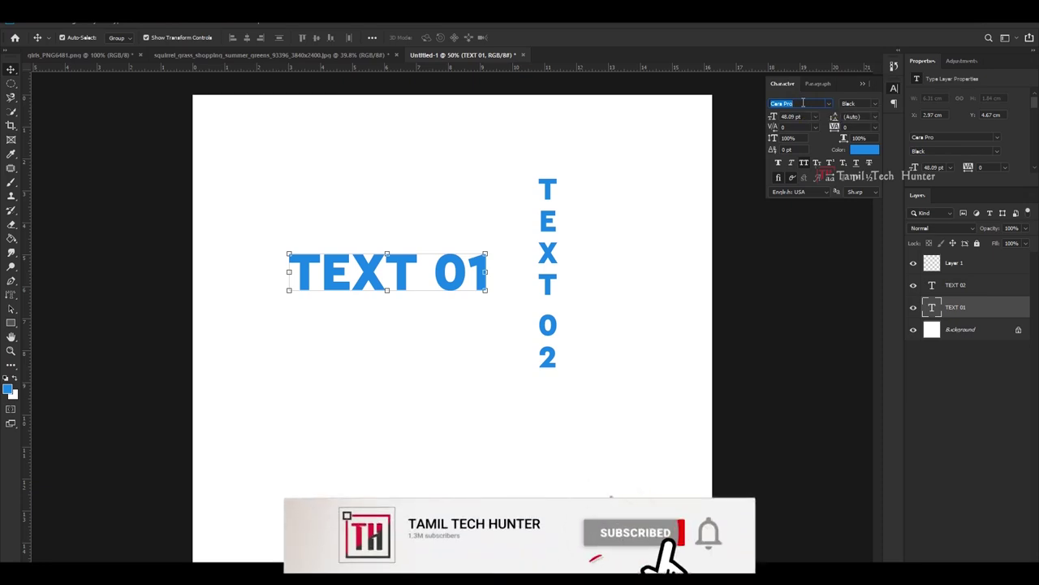
# Search 'Times' and apply Times New Roman Bold to TEXT 01.
pyautogui.click(828, 103)
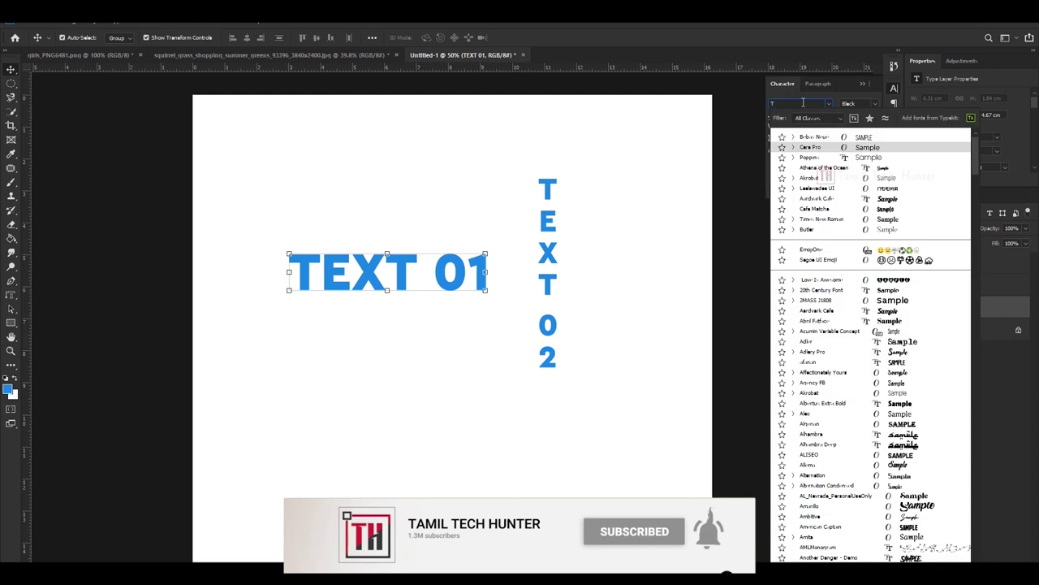
pyautogui.write('Times New Roman')
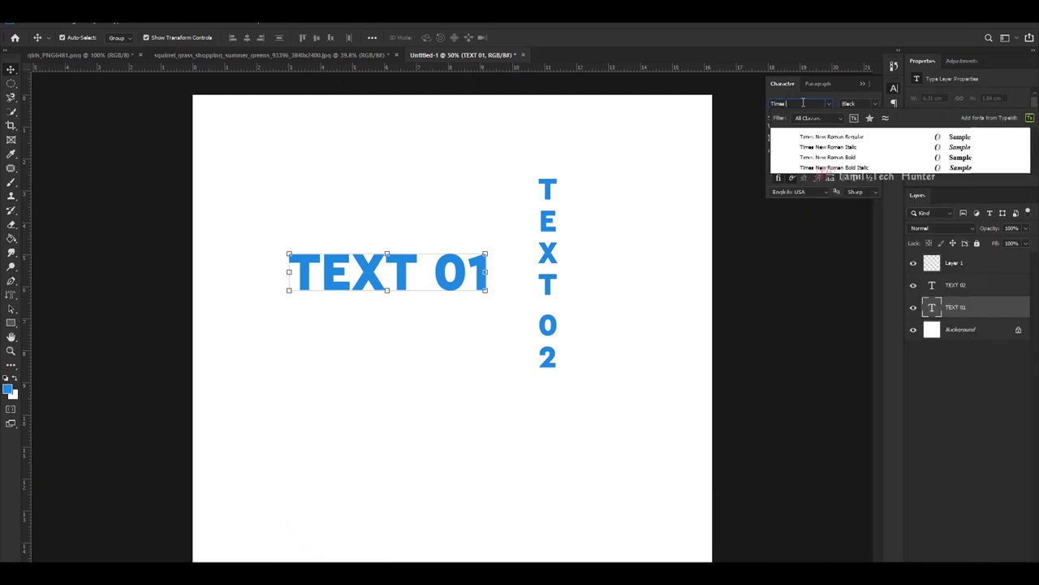
pyautogui.click(815, 158)
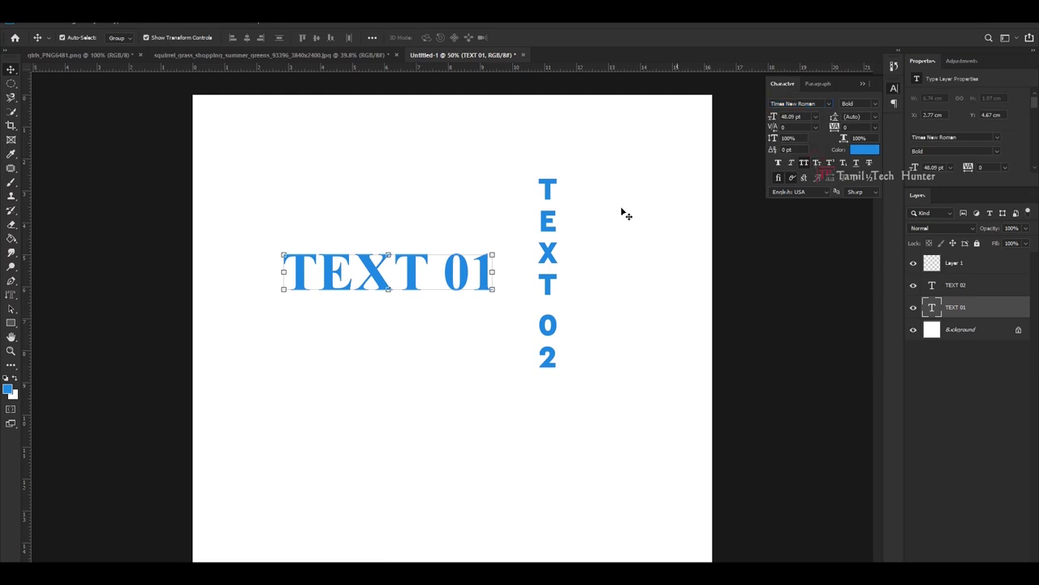
pyautogui.click(485, 390)
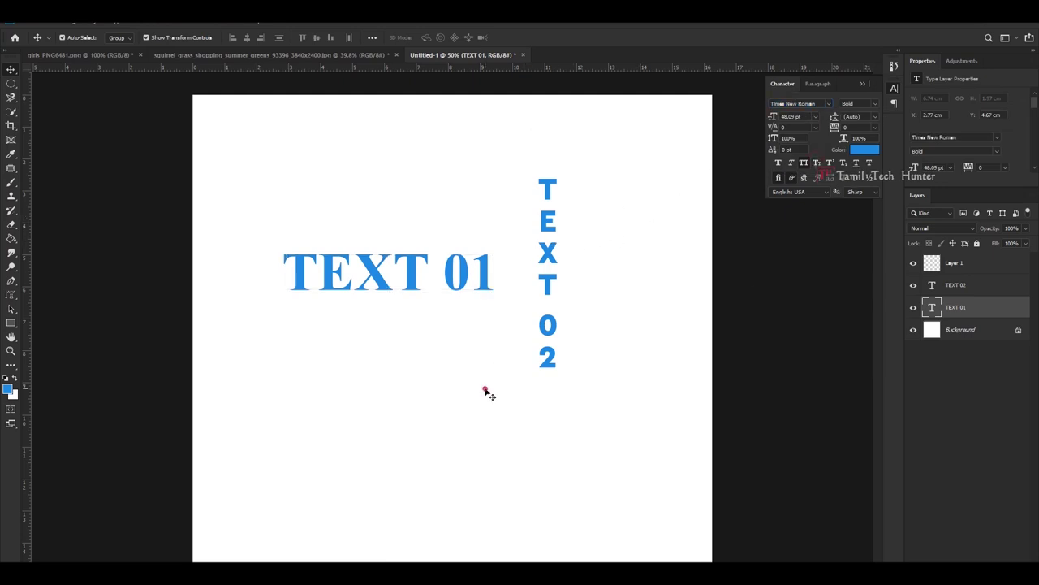
pyautogui.click(468, 286)
pyautogui.click(876, 103)
pyautogui.click(875, 103)
# Try the Italic, Regular and Bold Italic font styles on TEXT 01.
pyautogui.click(876, 104)
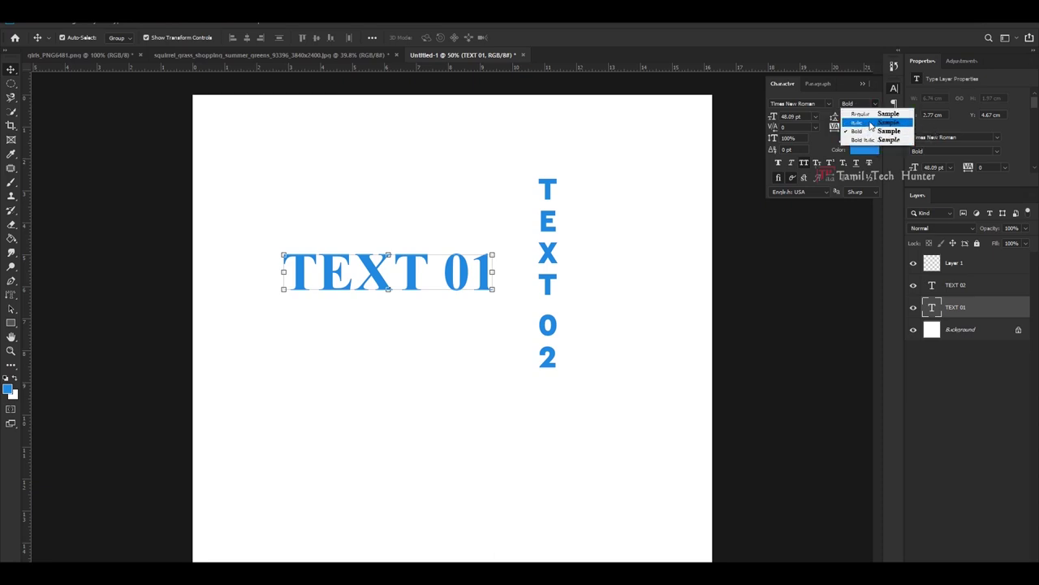
pyautogui.click(870, 122)
pyautogui.click(876, 104)
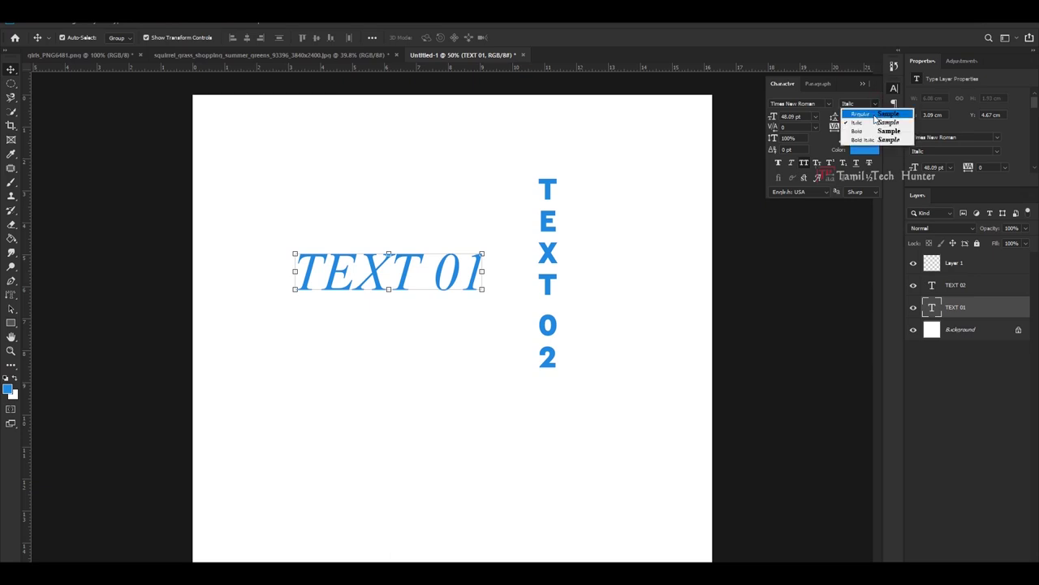
pyautogui.click(874, 118)
pyautogui.click(875, 104)
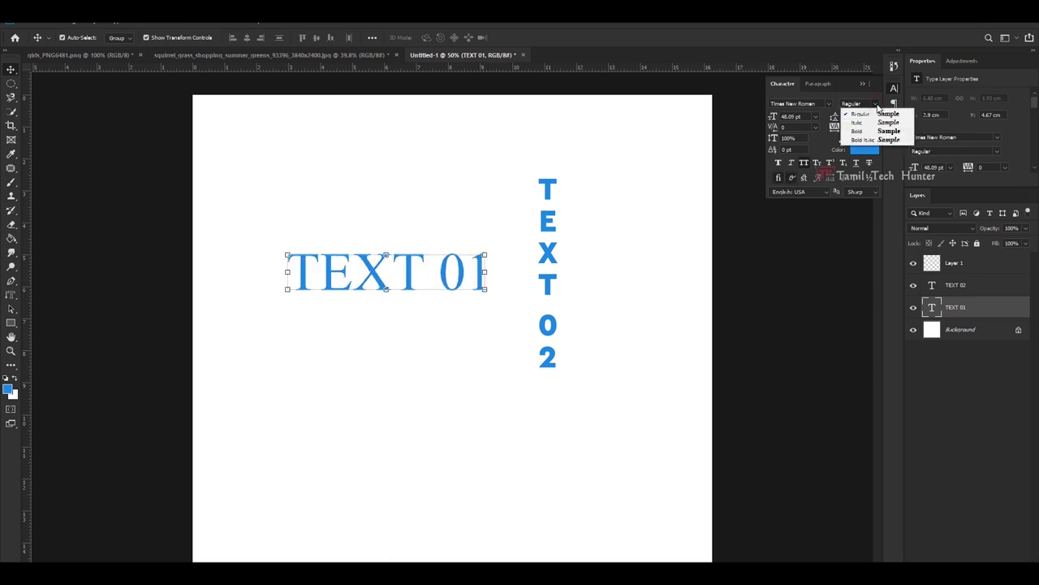
pyautogui.click(877, 140)
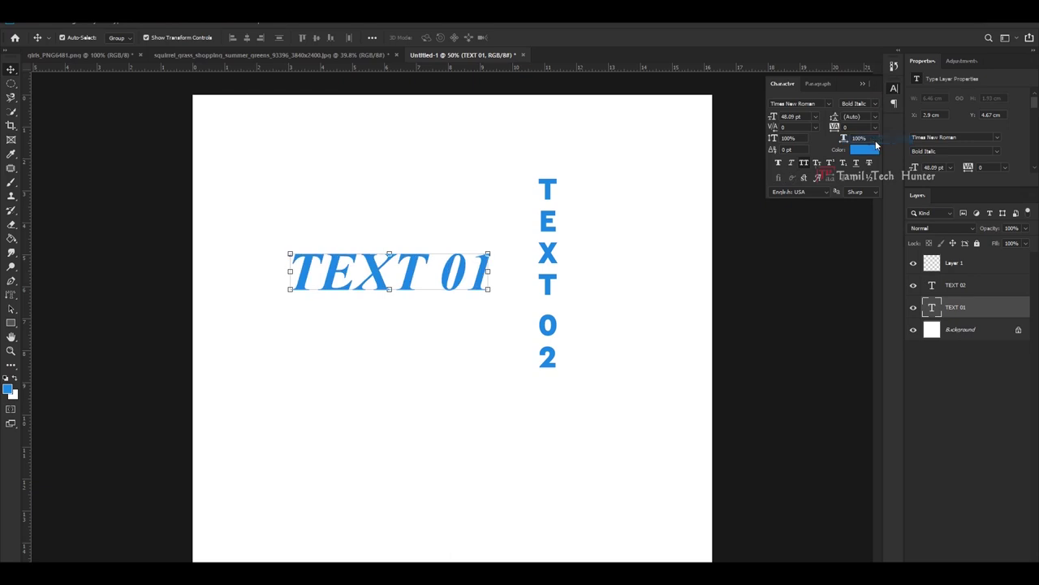
# Change TEXT 01's font to Roboto, first Bold and then the Black weight.
pyautogui.click(820, 104)
pyautogui.write('roboto')
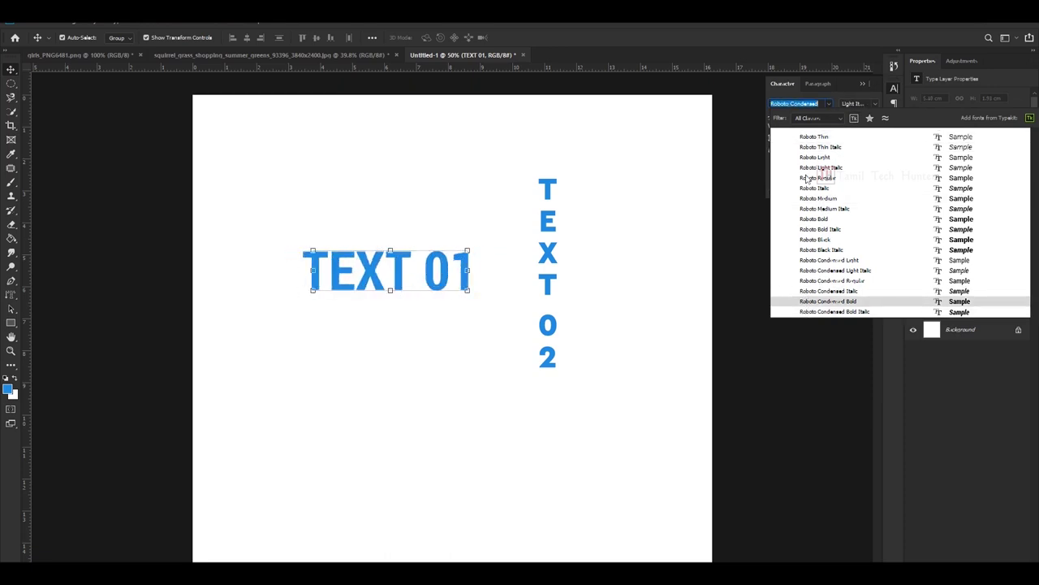
pyautogui.click(813, 220)
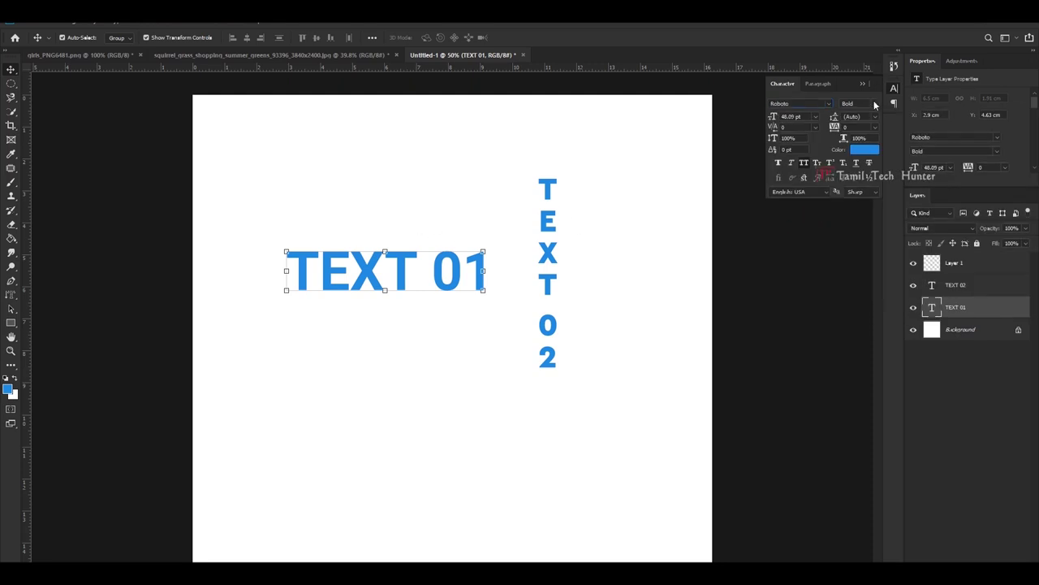
pyautogui.click(874, 103)
pyautogui.click(868, 202)
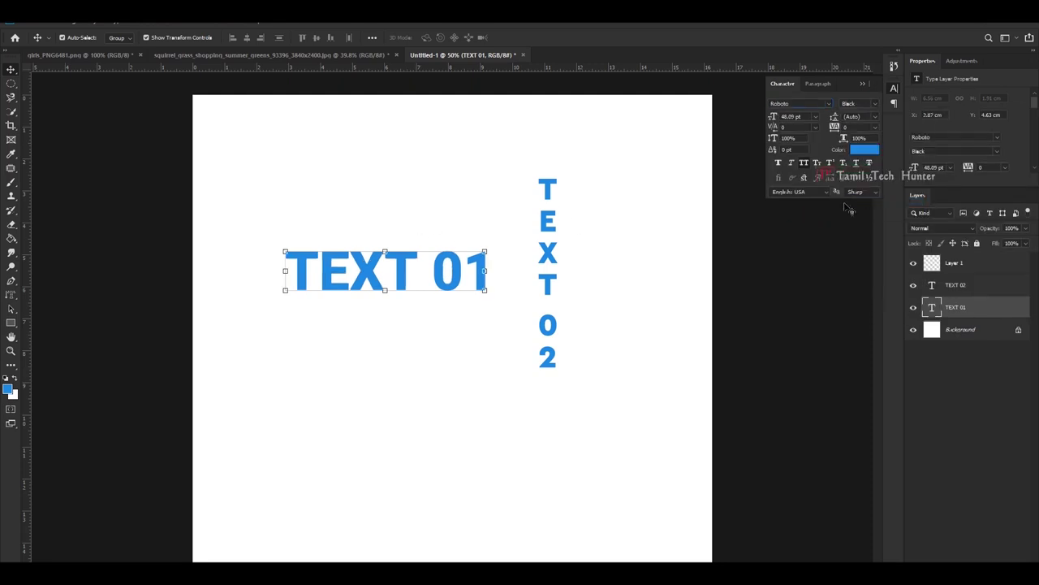
pyautogui.click(431, 362)
pyautogui.click(376, 284)
pyautogui.click(547, 214)
pyautogui.click(362, 284)
# Enlarge TEXT 01 to 72 pt and move it down in line with TEXT 02.
pyautogui.click(815, 116)
pyautogui.click(800, 254)
pyautogui.moveTo(433, 260); pyautogui.dragTo(426, 422)
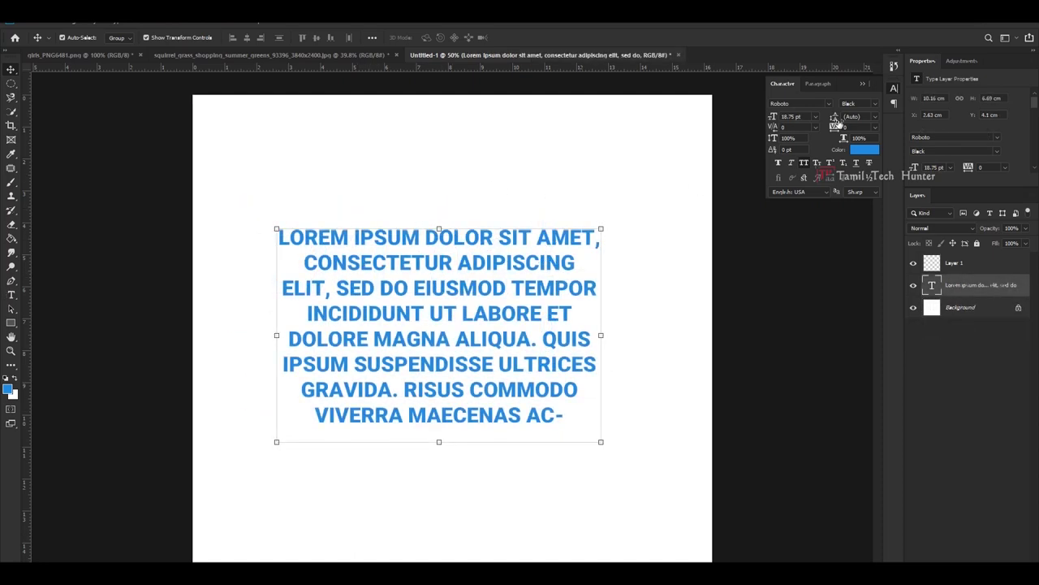
# Set the paragraph's leading to 30 pt after trying 18 pt and 72 pt.
pyautogui.click(875, 119)
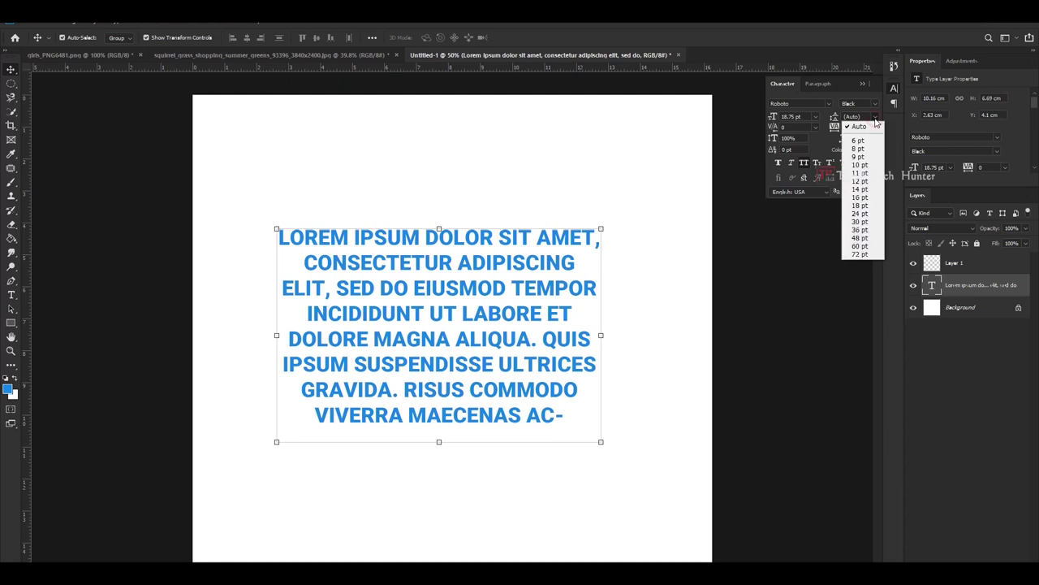
pyautogui.click(862, 209)
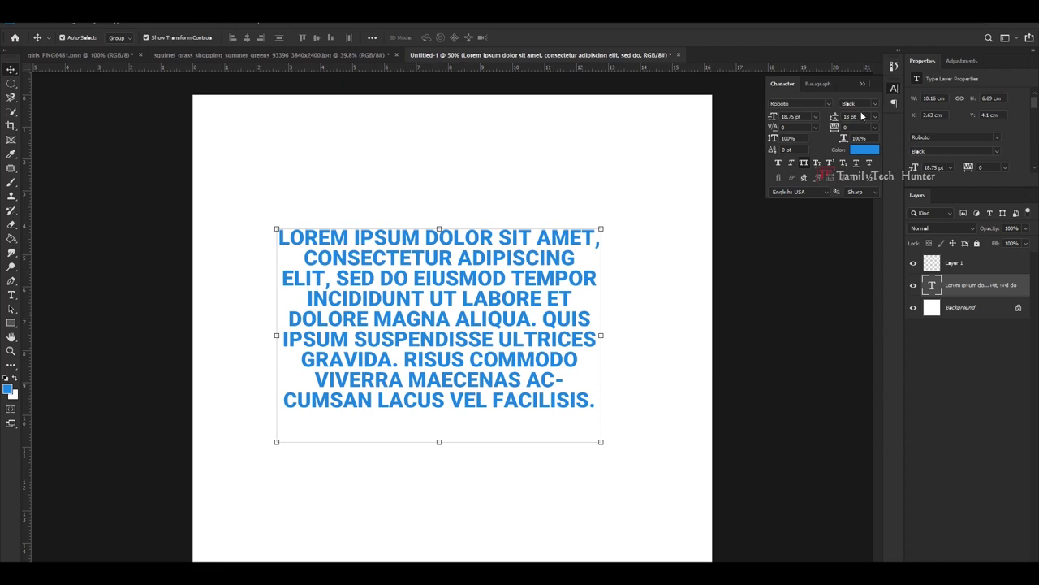
pyautogui.click(875, 117)
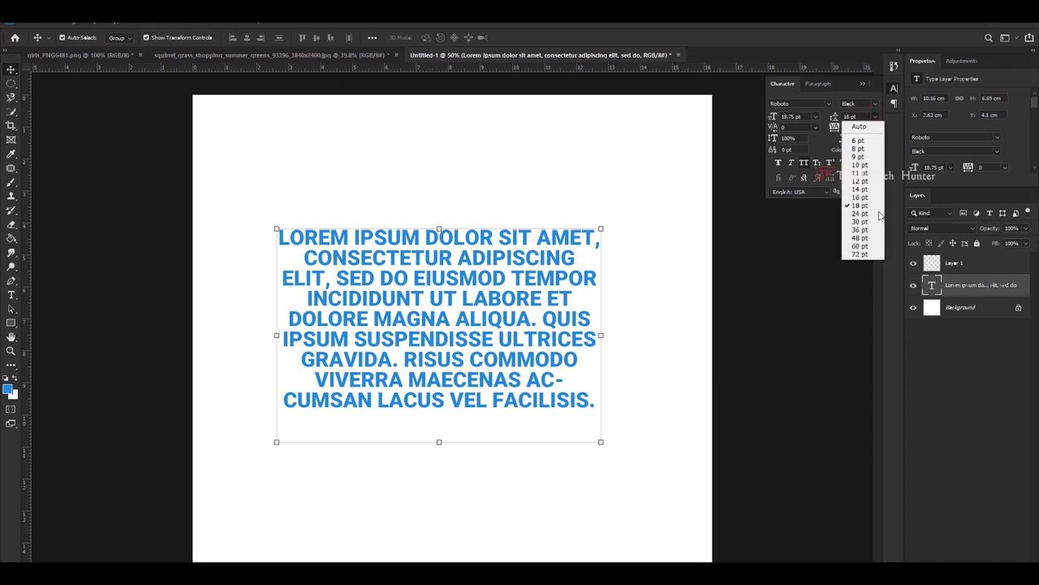
pyautogui.click(865, 253)
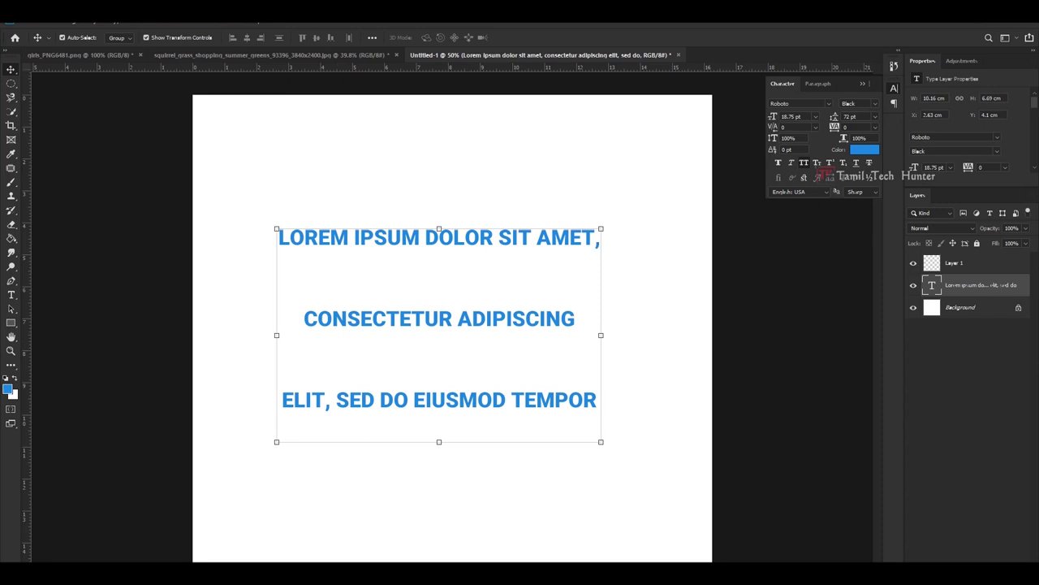
pyautogui.click(874, 117)
pyautogui.click(844, 224)
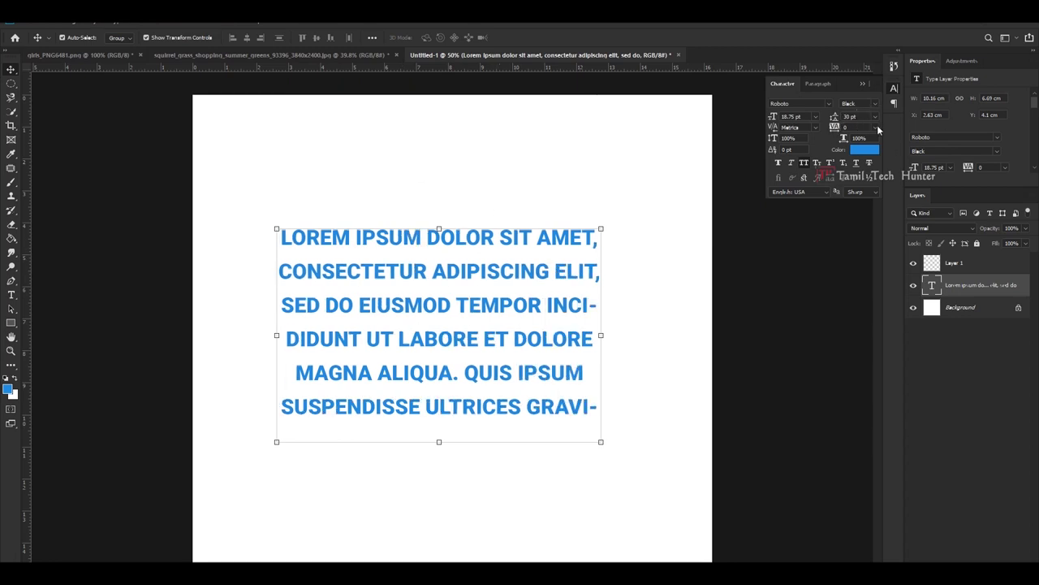
pyautogui.click(876, 128)
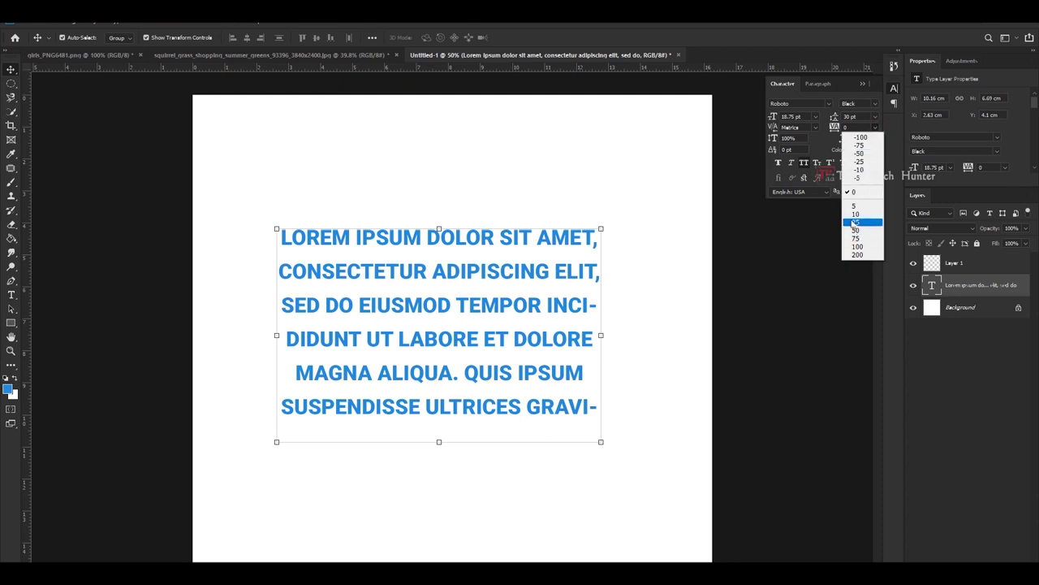
pyautogui.press('Escape')
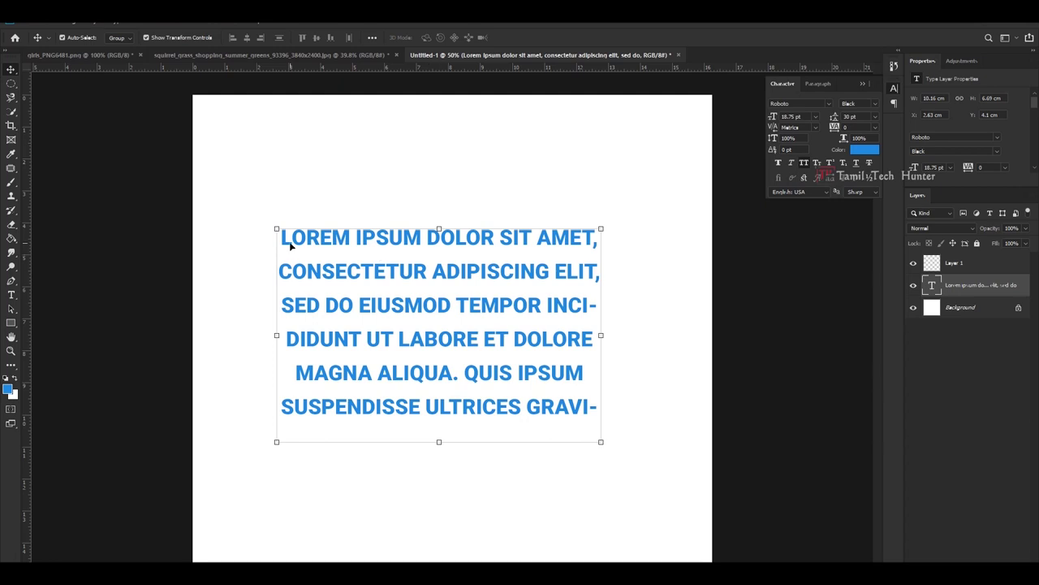
pyautogui.click(874, 127)
pyautogui.click(864, 231)
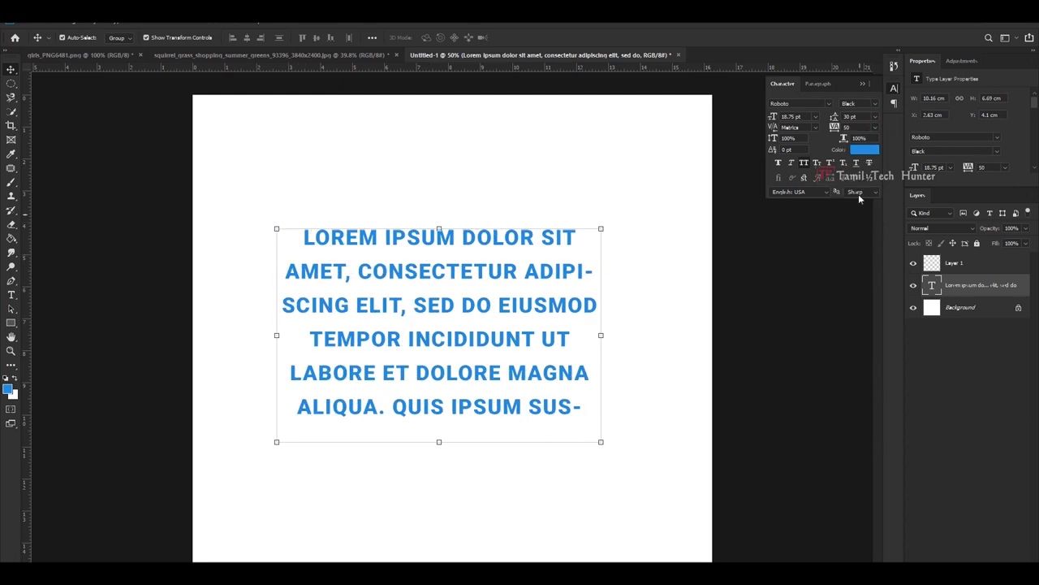
pyautogui.click(875, 127)
pyautogui.click(861, 246)
pyautogui.hotkey('ctrl', 'alt', 'q')
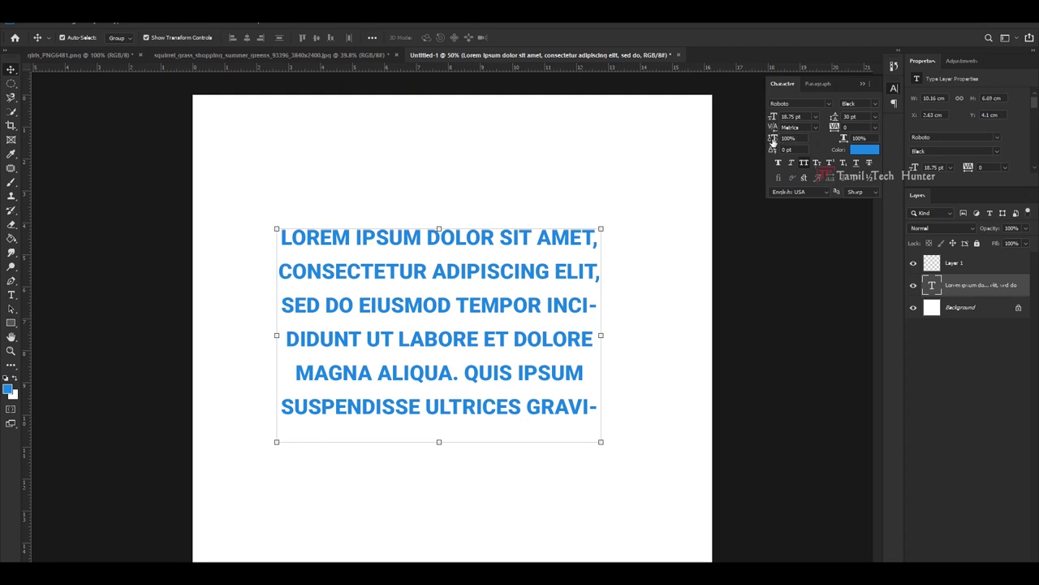
pyautogui.moveTo(772, 139)
pyautogui.mouseDown()
pyautogui.moveTo(784, 138)
pyautogui.moveTo(701, 144)
pyautogui.moveTo(708, 140)
pyautogui.mouseUp()
pyautogui.moveTo(781, 141); pyautogui.dragTo(785, 143)
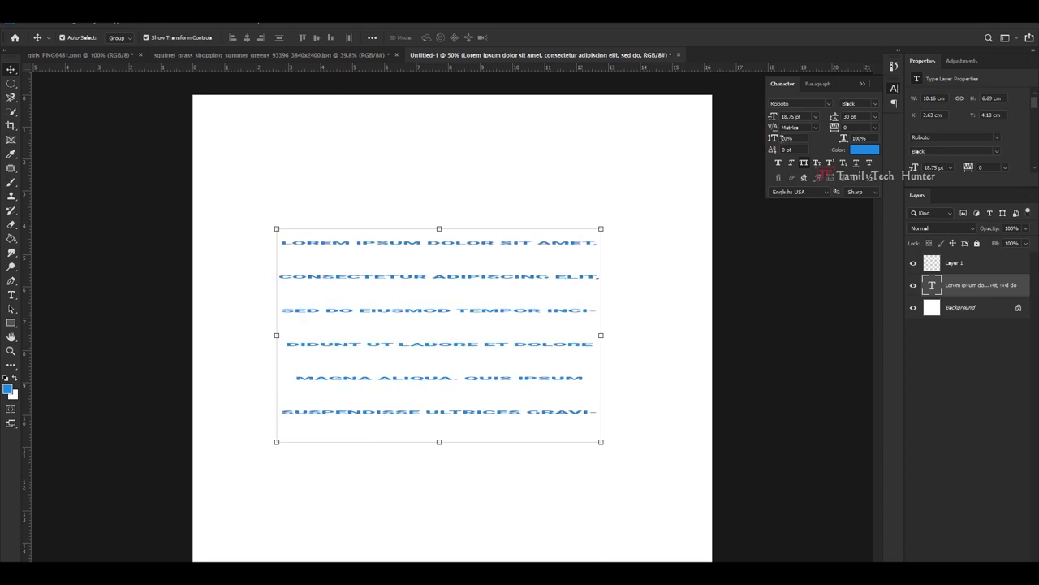
pyautogui.write('100')
pyautogui.press('Return')
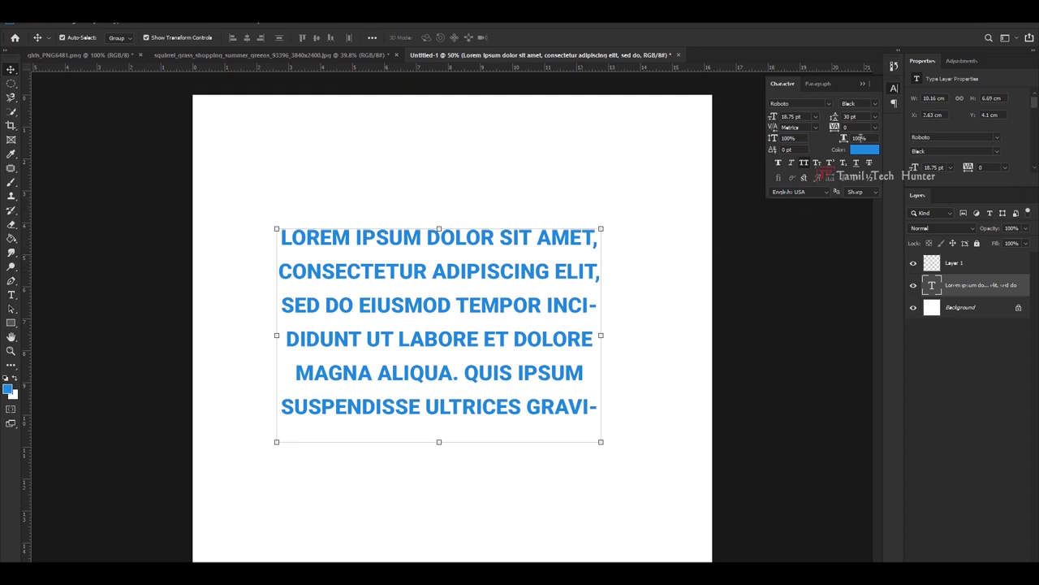
pyautogui.doubleClick(859, 139)
pyautogui.write('135')
pyautogui.press('Return')
pyautogui.write('67')
pyautogui.press('Return')
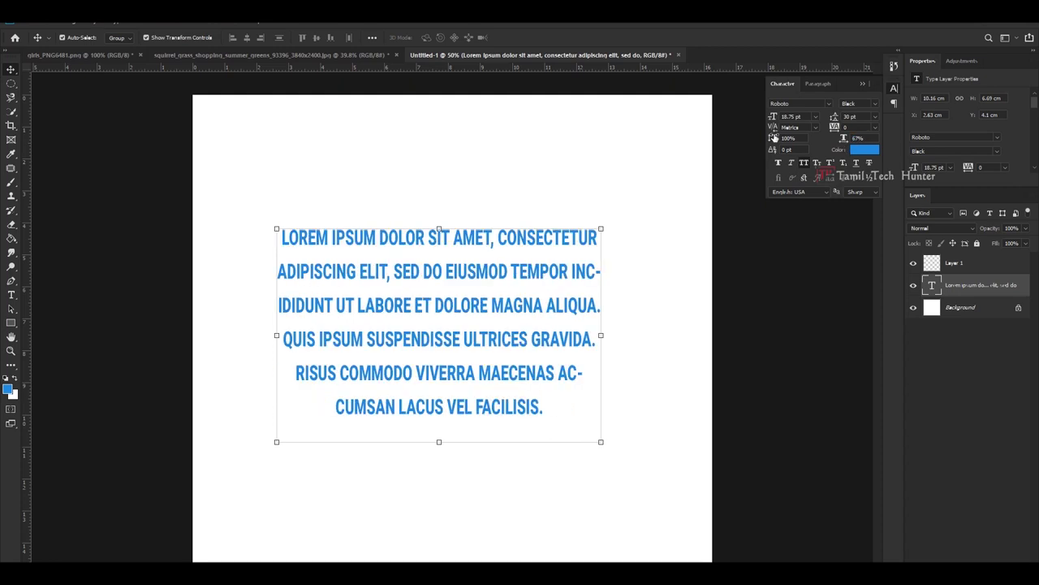
pyautogui.write('100')
pyautogui.press('Return')
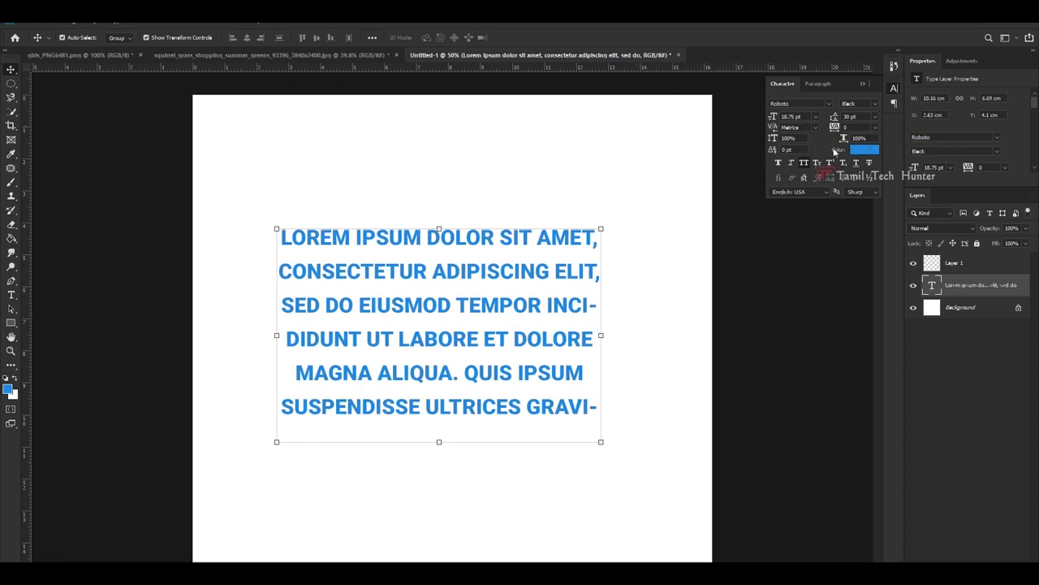
# Apply Faux Bold, Faux Italic and Small Caps to the paragraph, toggling All Caps along the way.
pyautogui.click(779, 163)
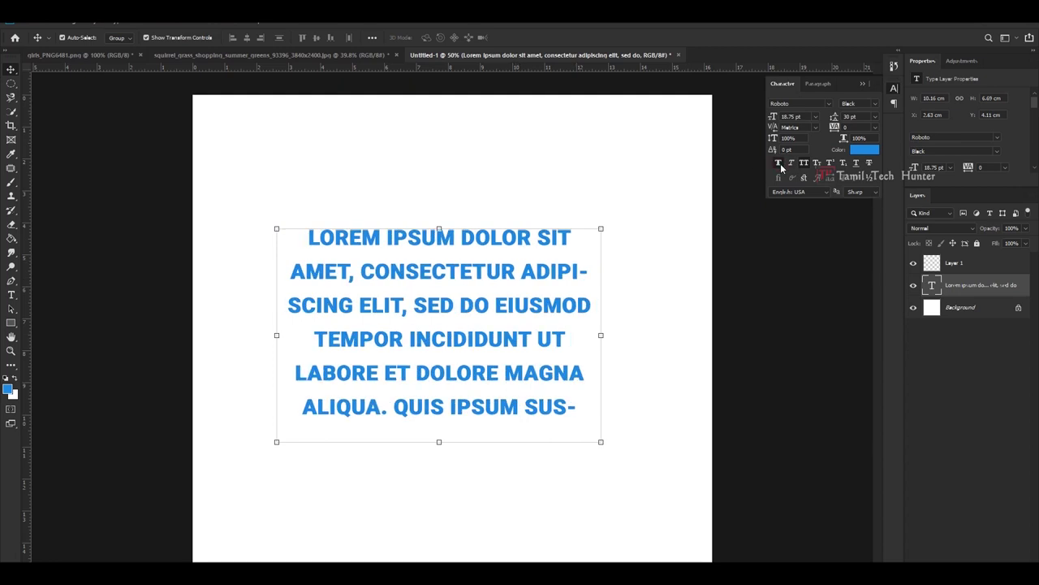
pyautogui.click(791, 163)
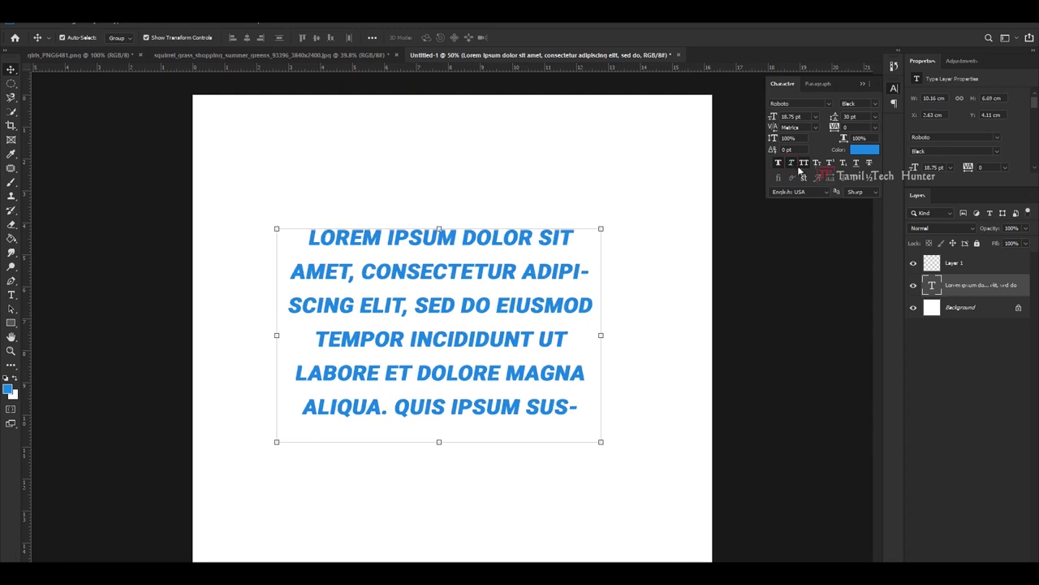
pyautogui.click(805, 164)
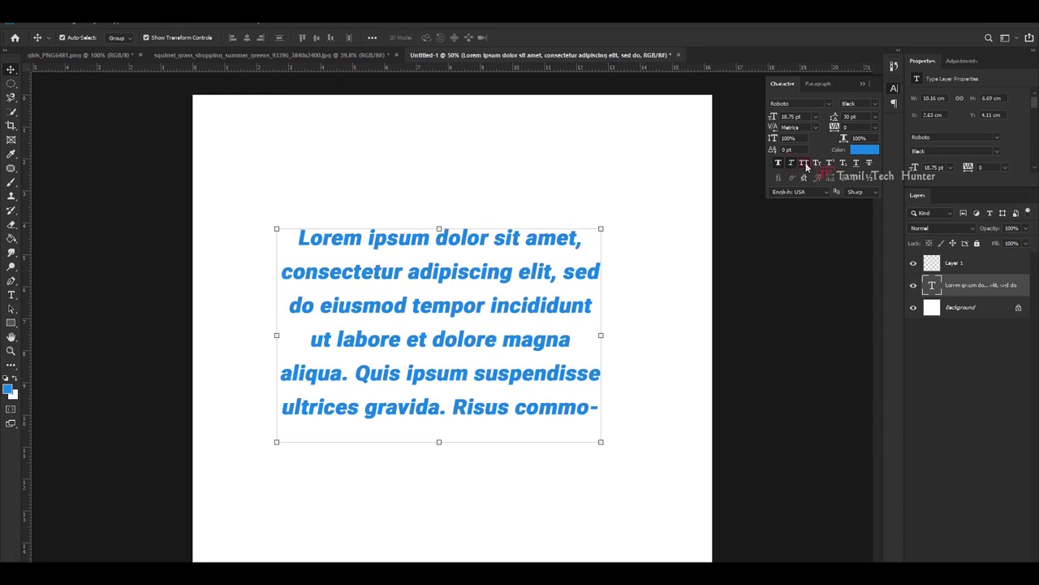
pyautogui.click(806, 165)
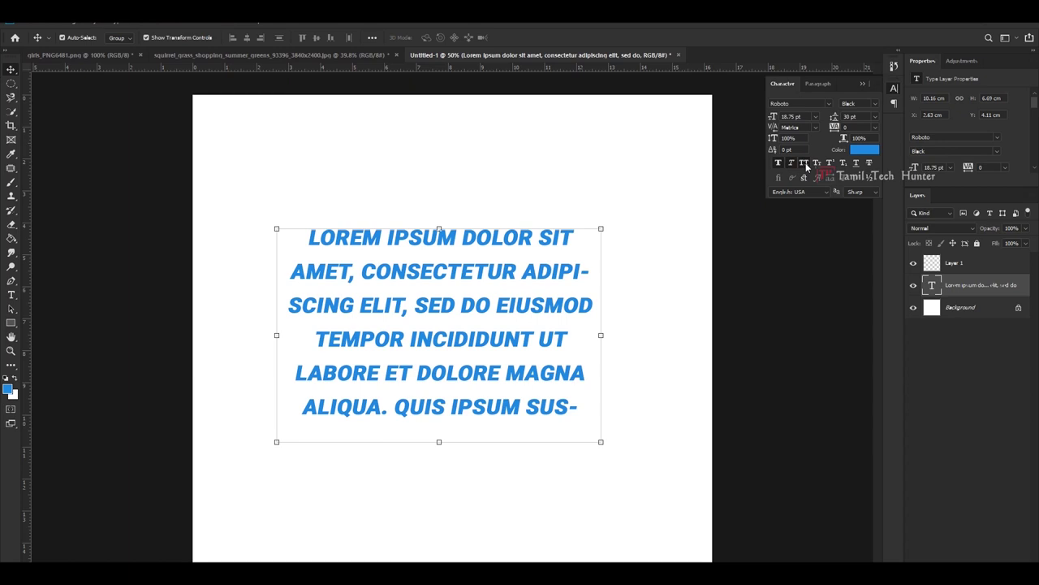
pyautogui.click(806, 166)
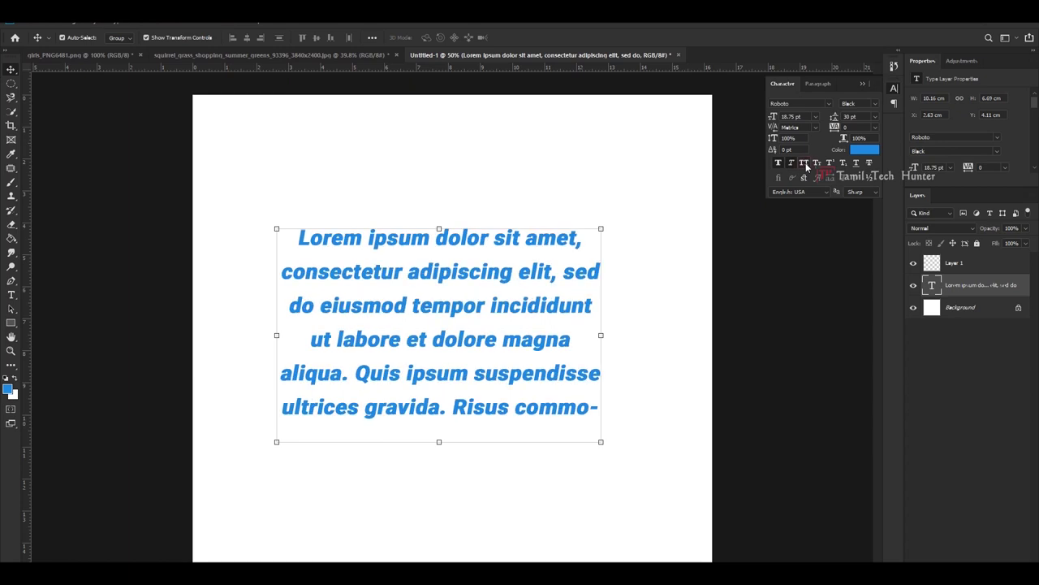
pyautogui.click(807, 166)
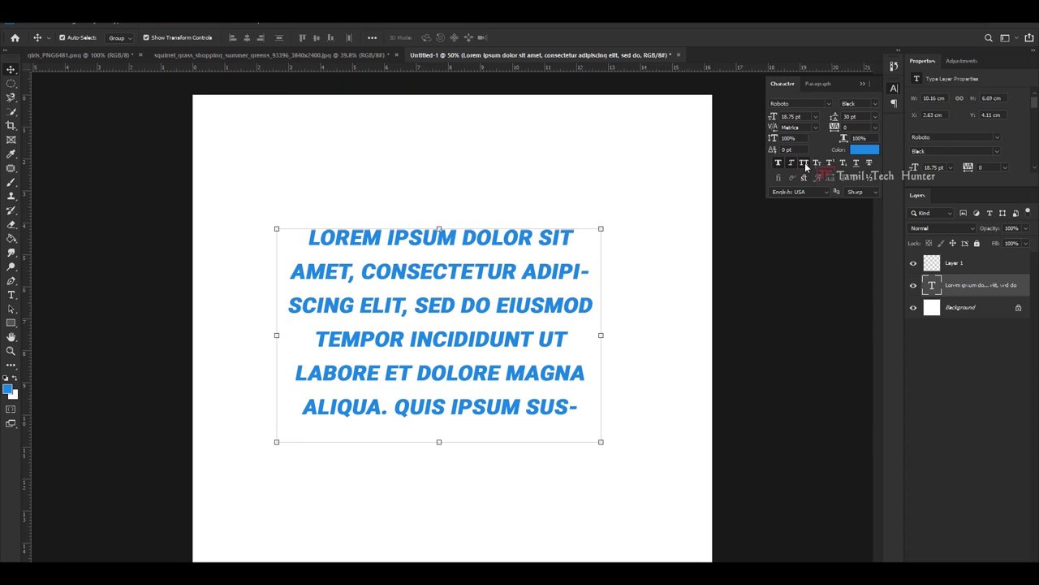
pyautogui.click(806, 166)
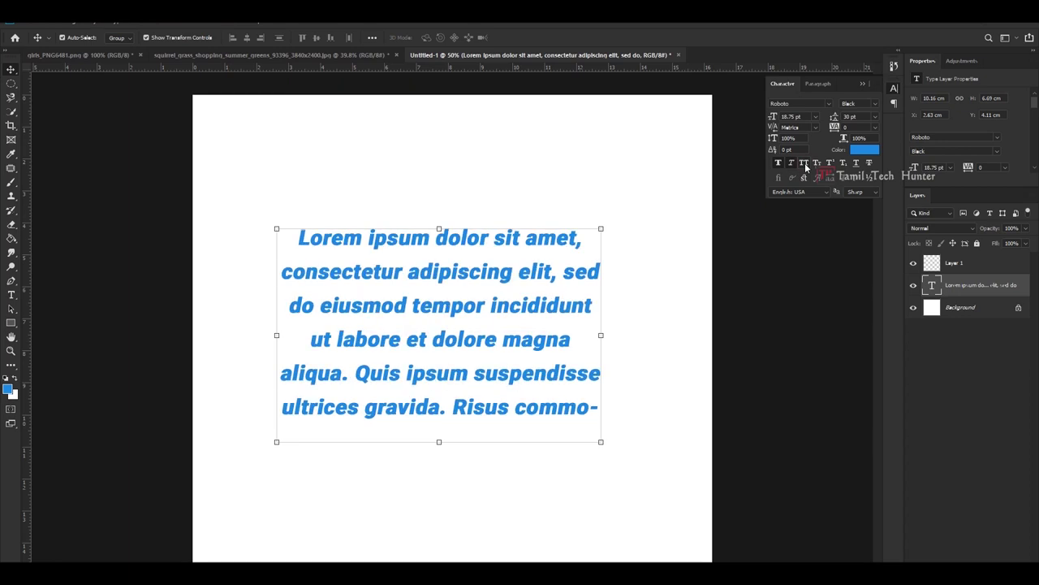
pyautogui.click(807, 166)
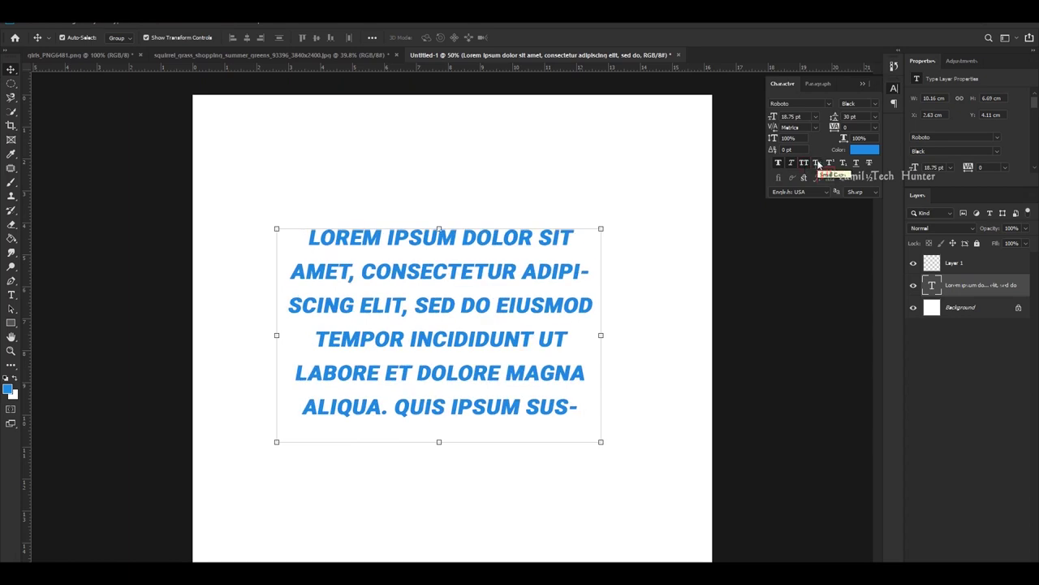
pyautogui.click(818, 164)
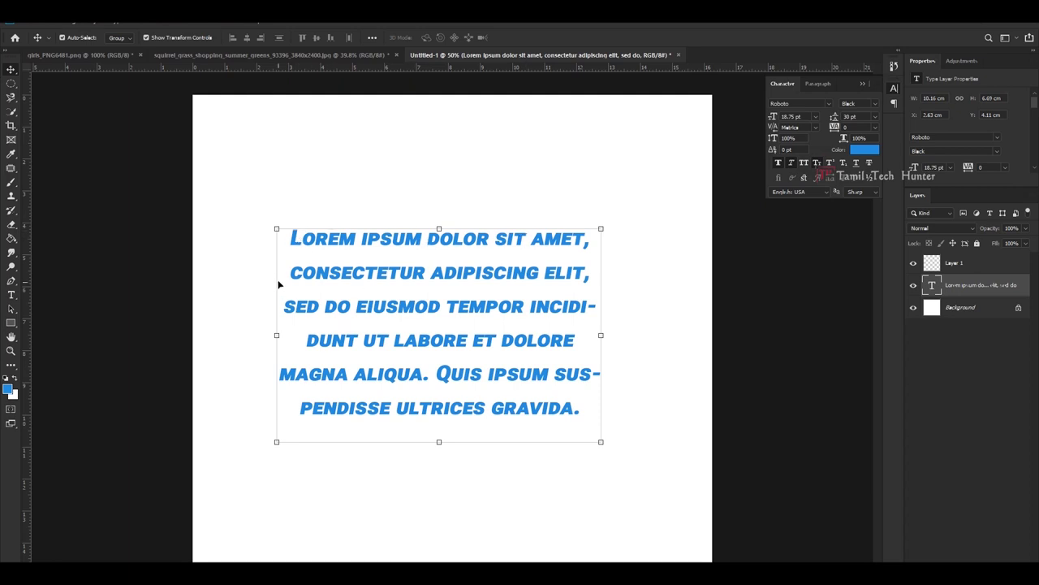
# Edit the paragraph text, placing the cursor before Ipsum, then commit it.
pyautogui.doubleClick(333, 274)
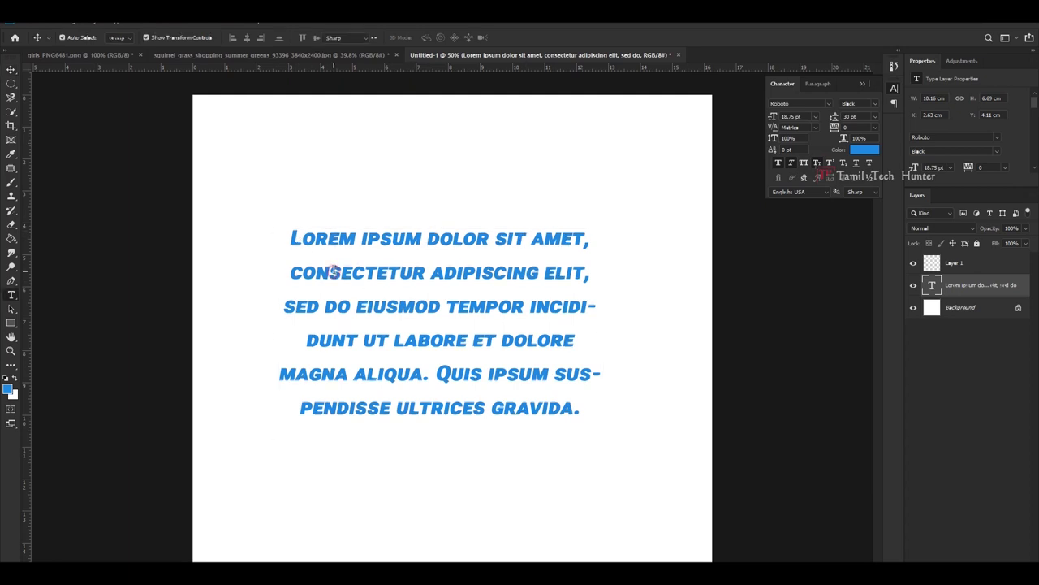
pyautogui.click(362, 238)
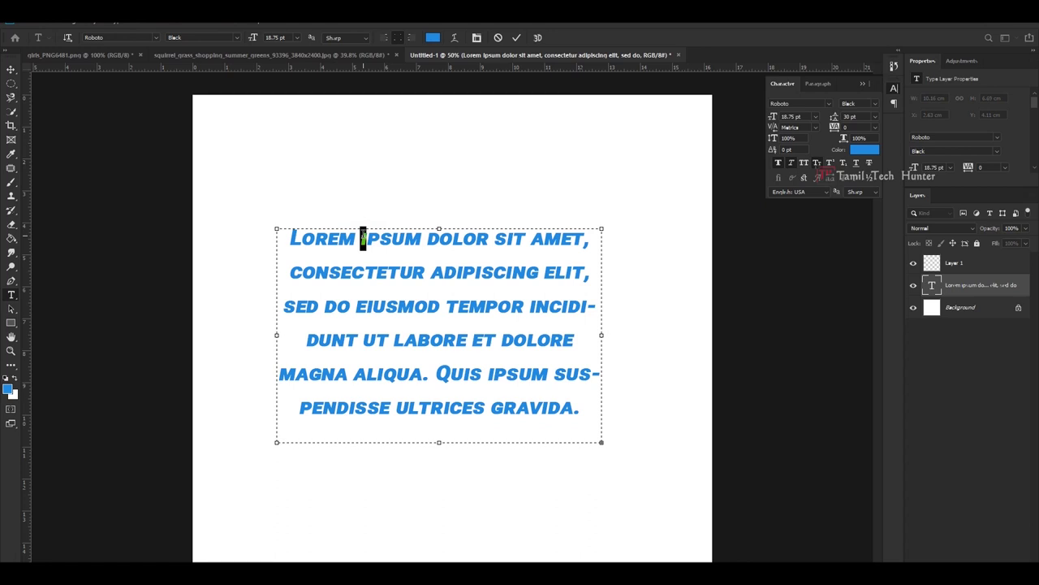
pyautogui.click(363, 237)
pyautogui.click(11, 69)
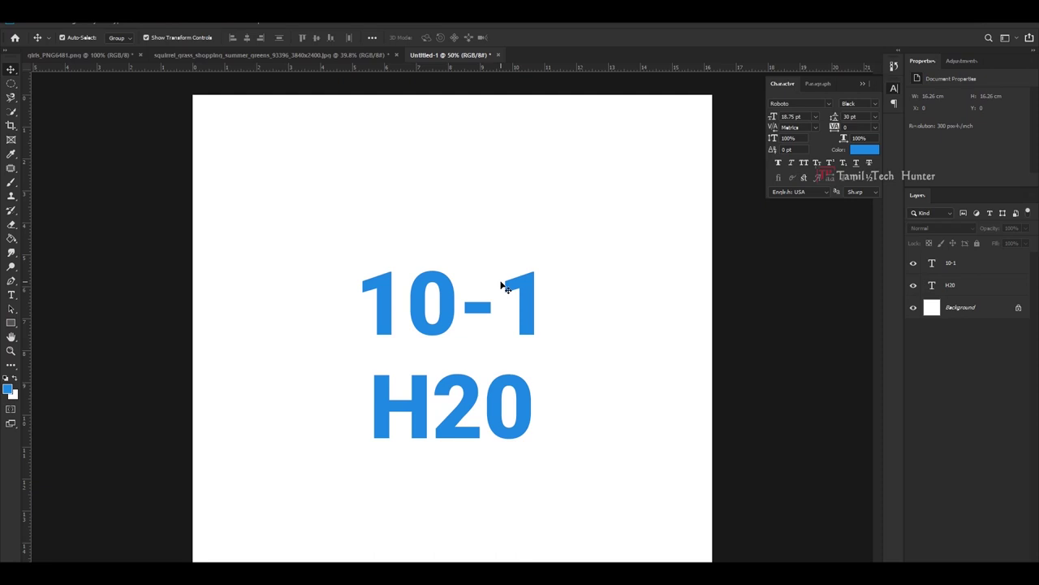
# Make the '-1' in 10-1 a superscript and commit the edit.
pyautogui.click(424, 294)
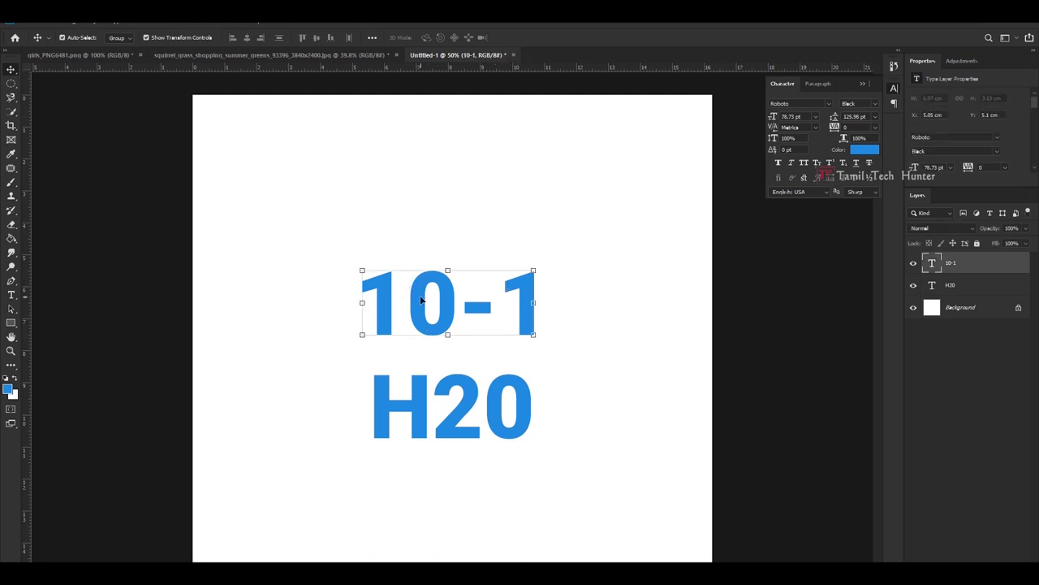
pyautogui.doubleClick(419, 299)
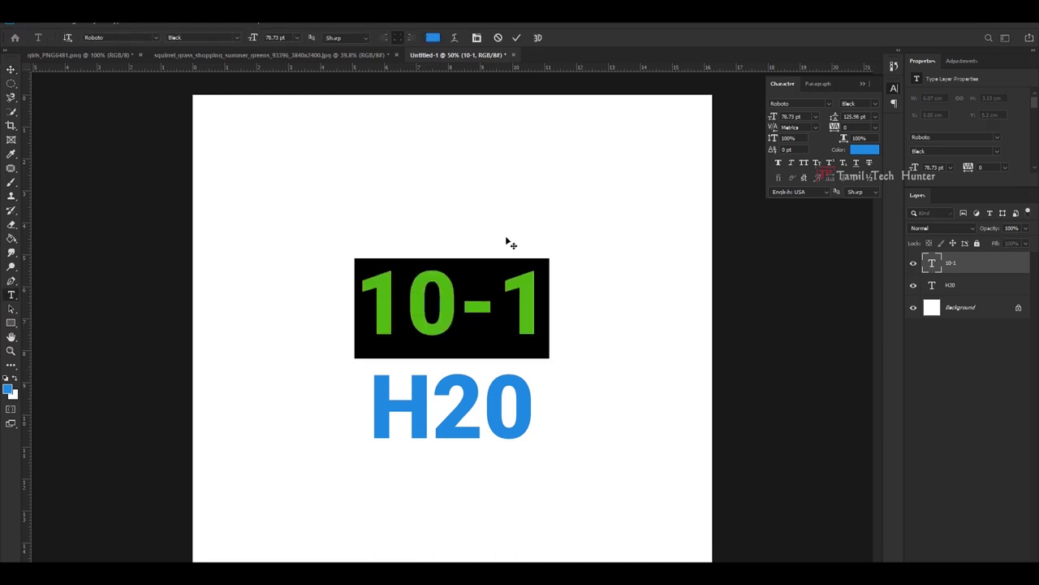
pyautogui.click(460, 297)
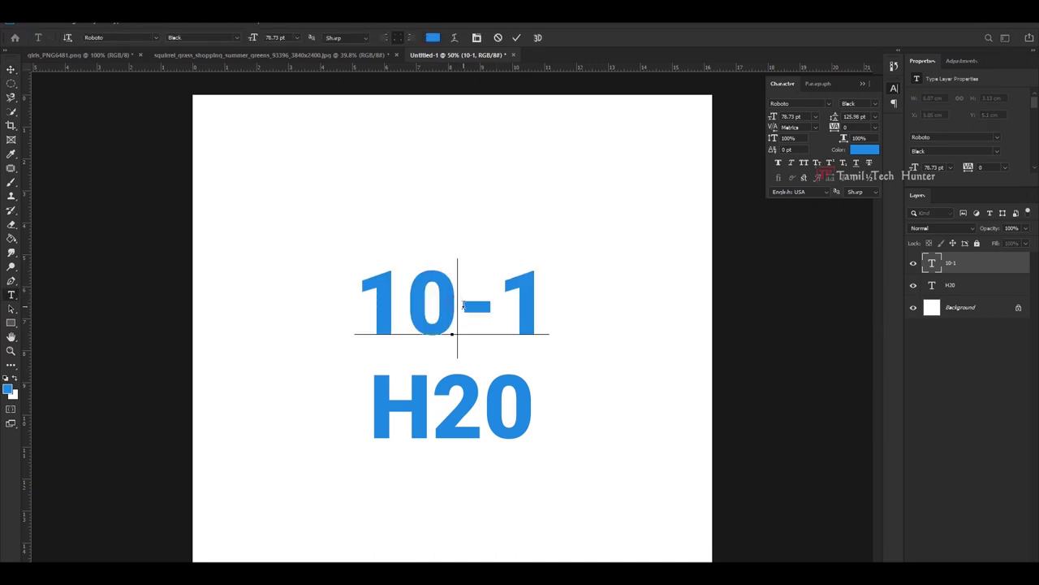
pyautogui.hotkey('shift', 'Right')
pyautogui.hotkey('shift', 'Right')
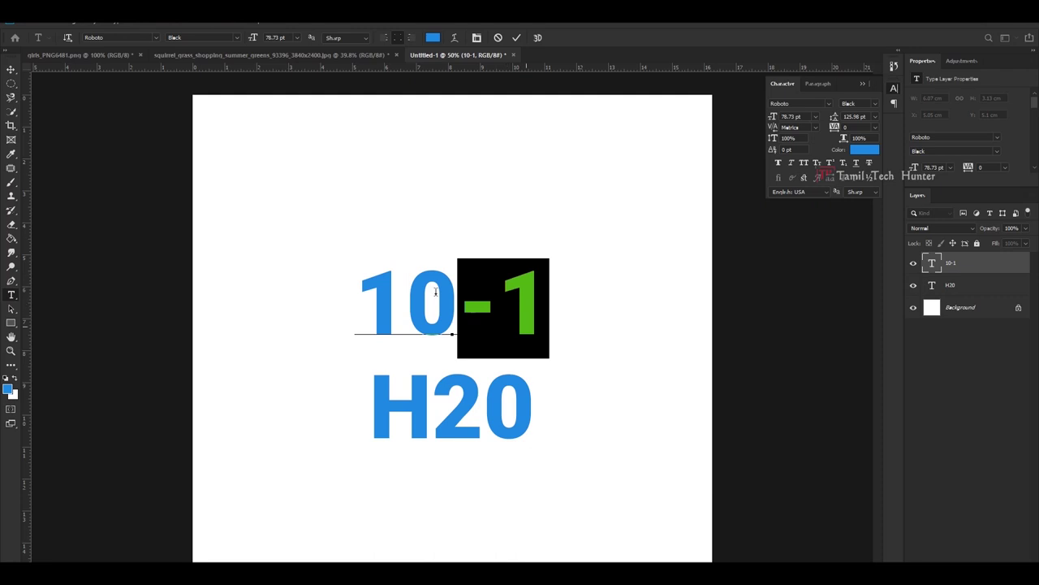
pyautogui.click(832, 163)
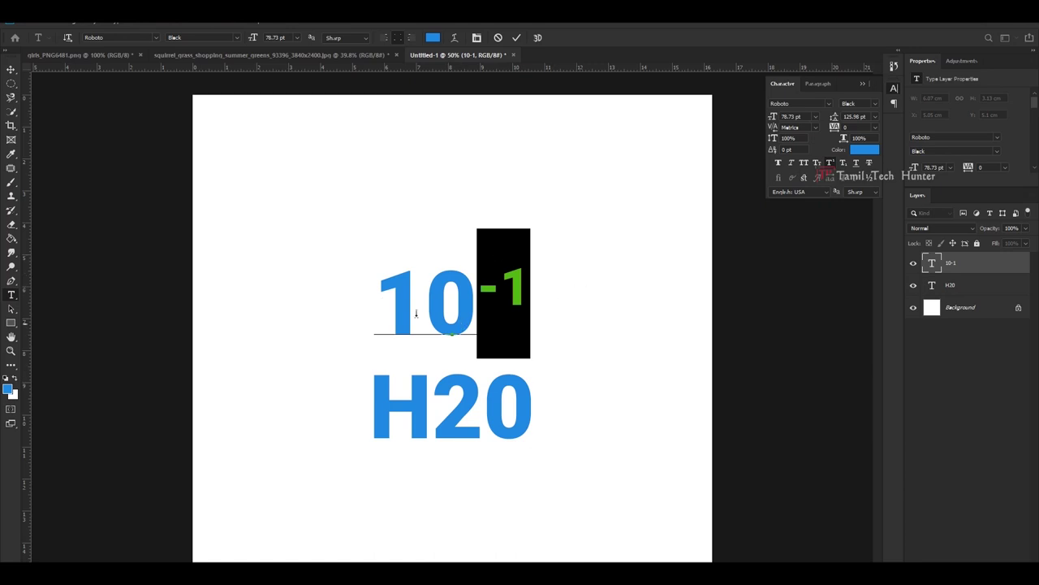
pyautogui.click(12, 68)
pyautogui.click(571, 210)
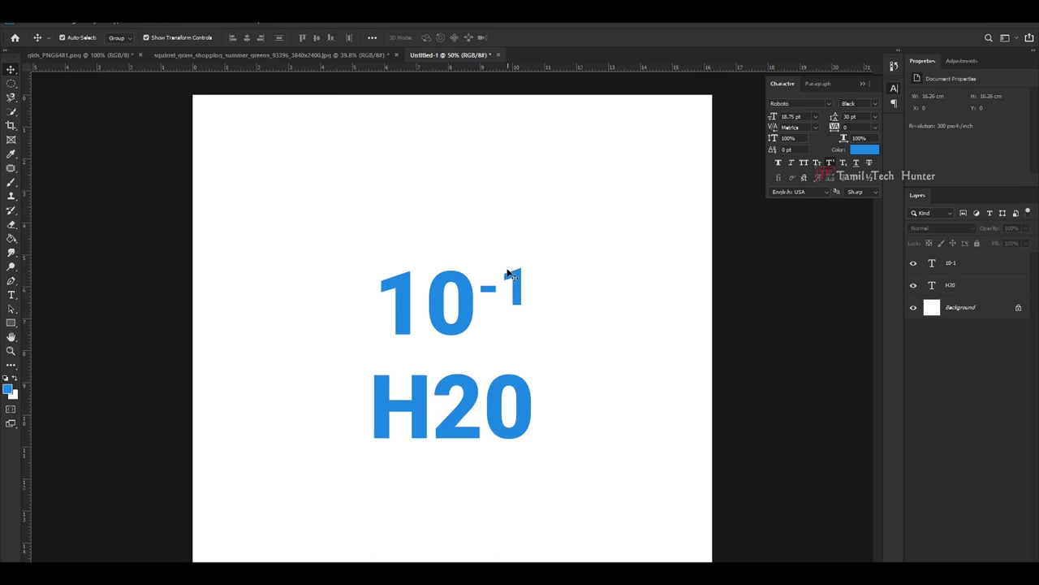
# Make the '2' in H20 a subscript and commit the edit.
pyautogui.click(418, 406)
pyautogui.press('t')
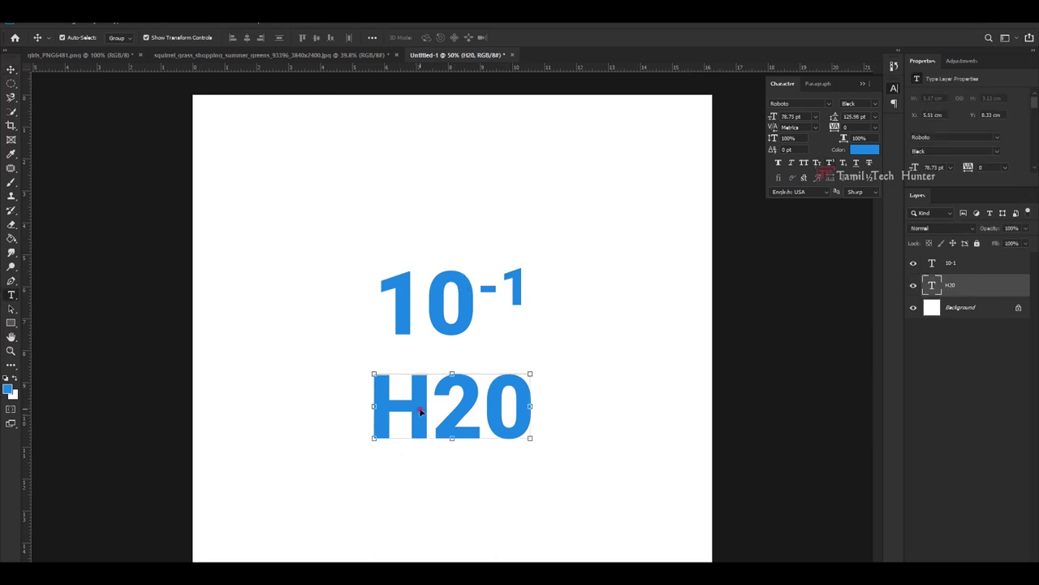
pyautogui.doubleClick(514, 375)
pyautogui.click(438, 380)
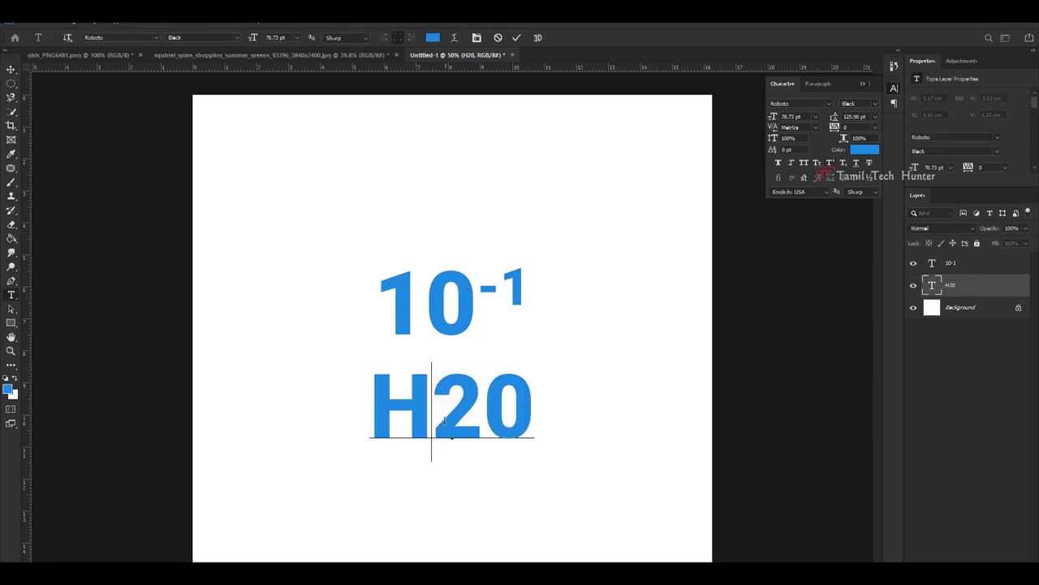
pyautogui.hotkey('shift', 'Right')
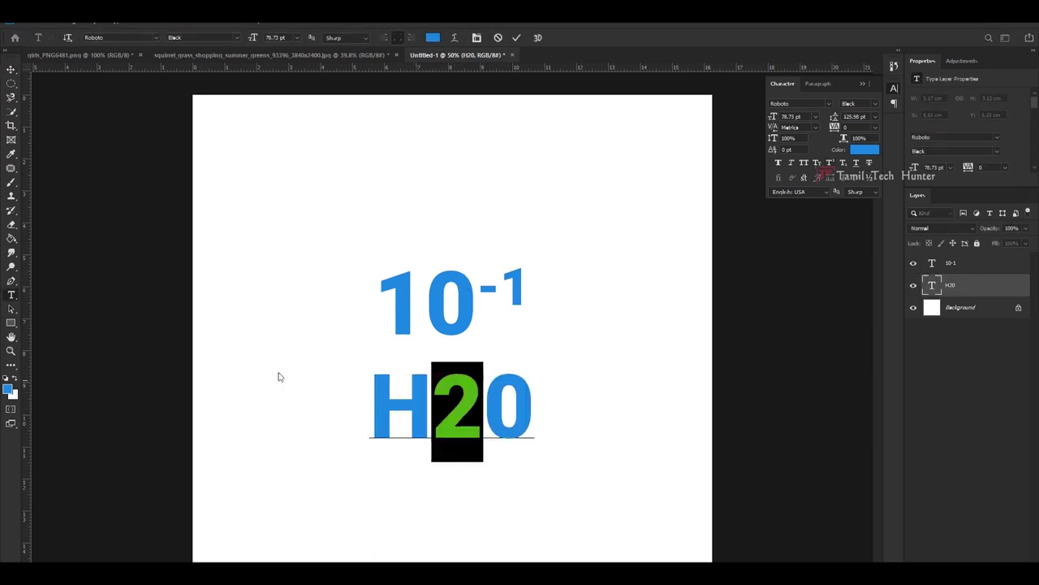
pyautogui.click(842, 163)
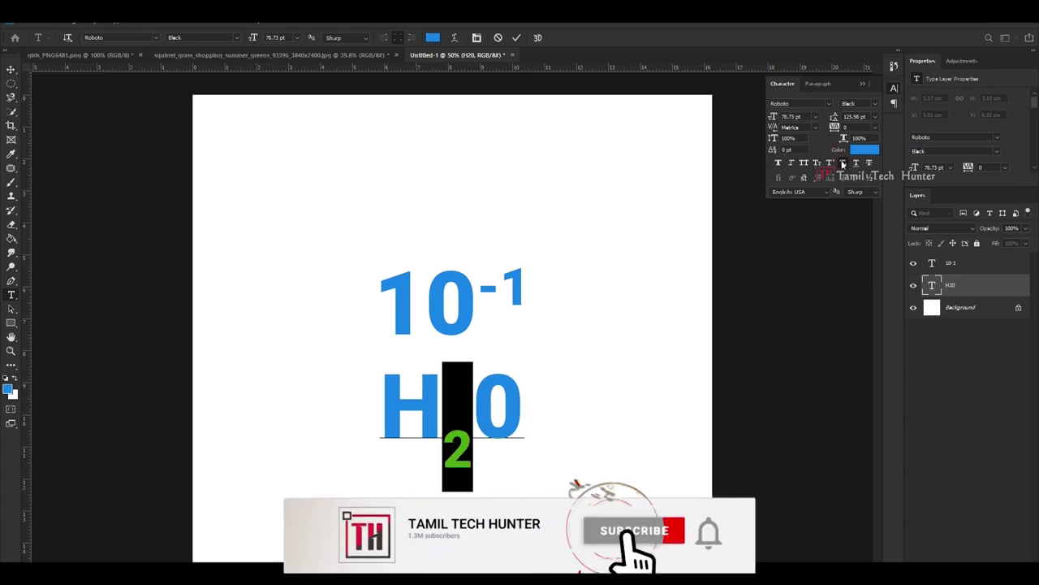
pyautogui.click(11, 70)
pyautogui.click(603, 354)
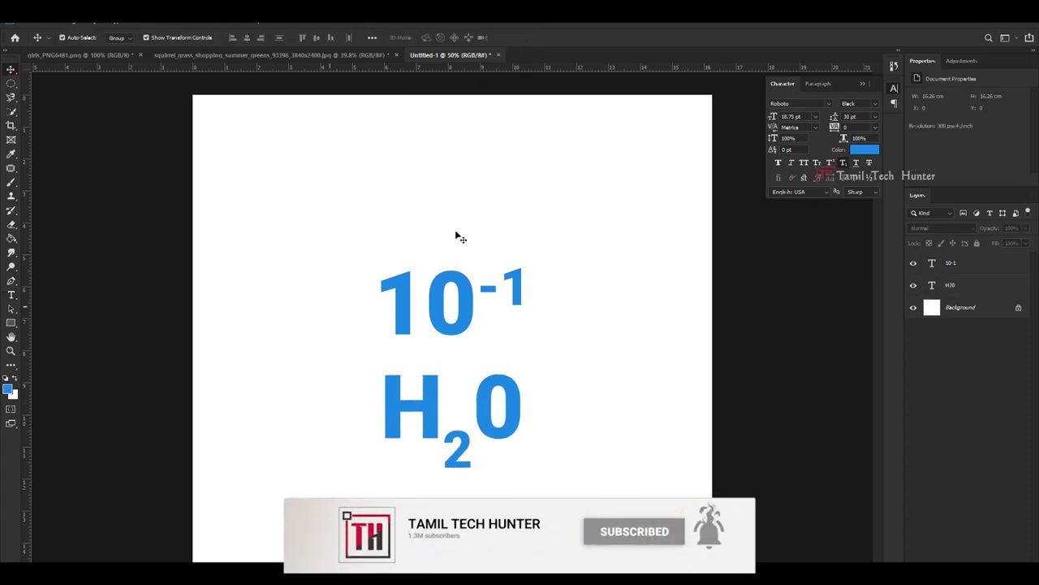
# Raise 10⁻¹ and H₂O on the canvas, then underline TEXT 001 and strike through TEXT 002.
pyautogui.moveTo(438, 308); pyautogui.dragTo(439, 203)
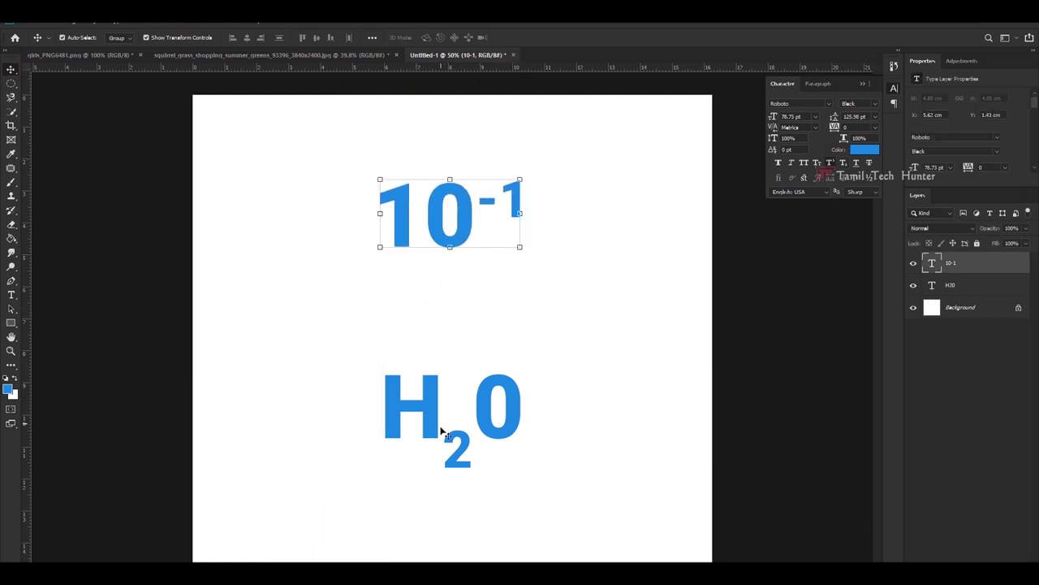
pyautogui.moveTo(433, 422); pyautogui.dragTo(437, 340)
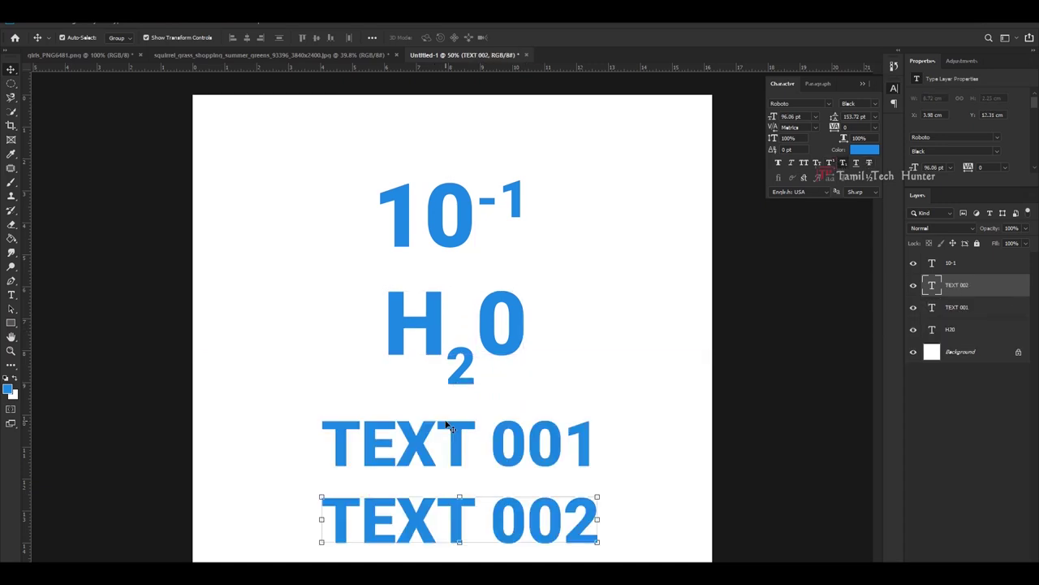
pyautogui.click(409, 424)
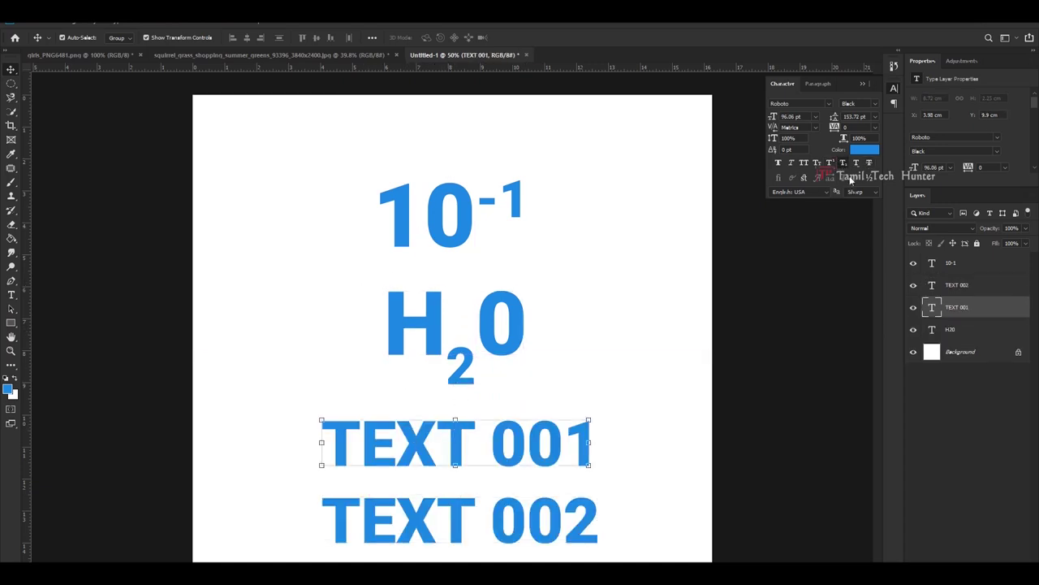
pyautogui.click(857, 165)
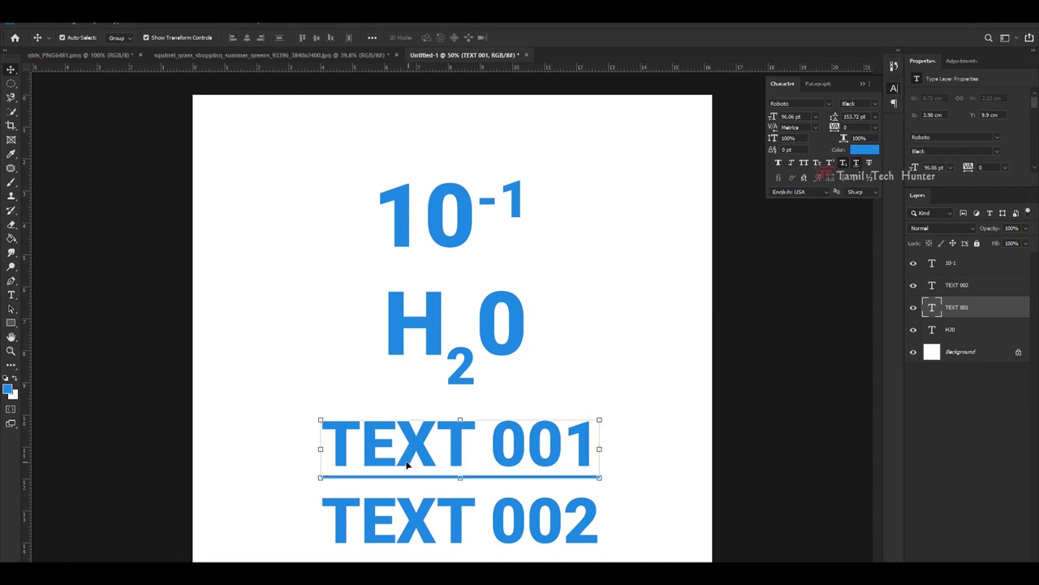
pyautogui.click(418, 531)
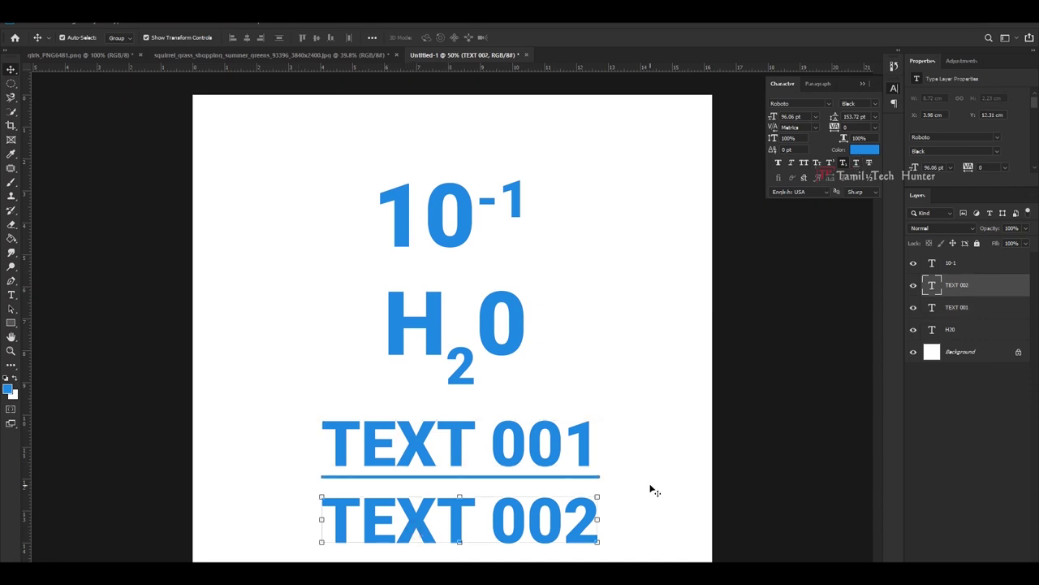
pyautogui.click(870, 164)
pyautogui.click(703, 478)
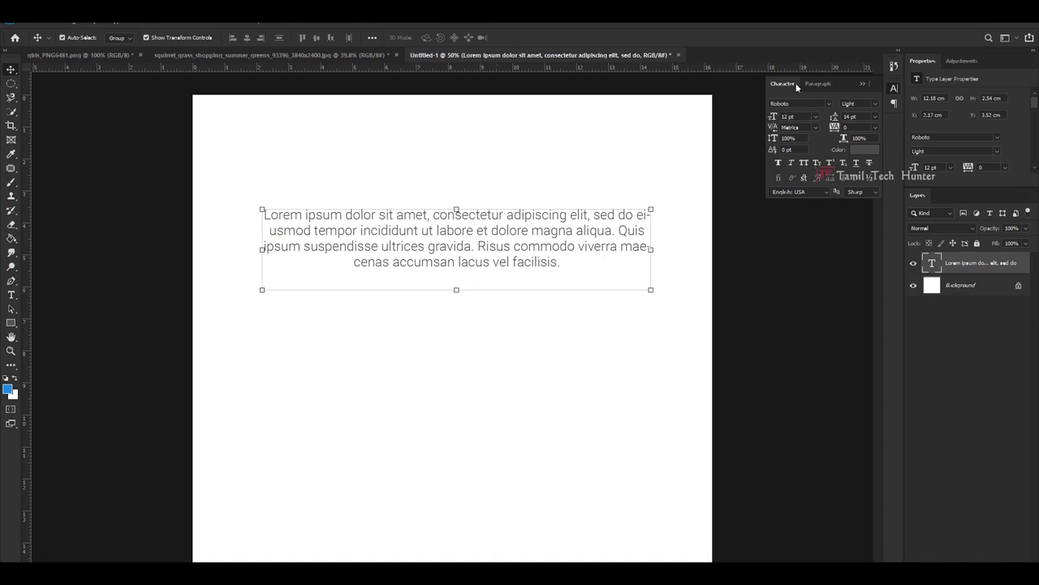
# Cycle the paragraph through left, right, centre and the three justify alignments.
pyautogui.click(817, 83)
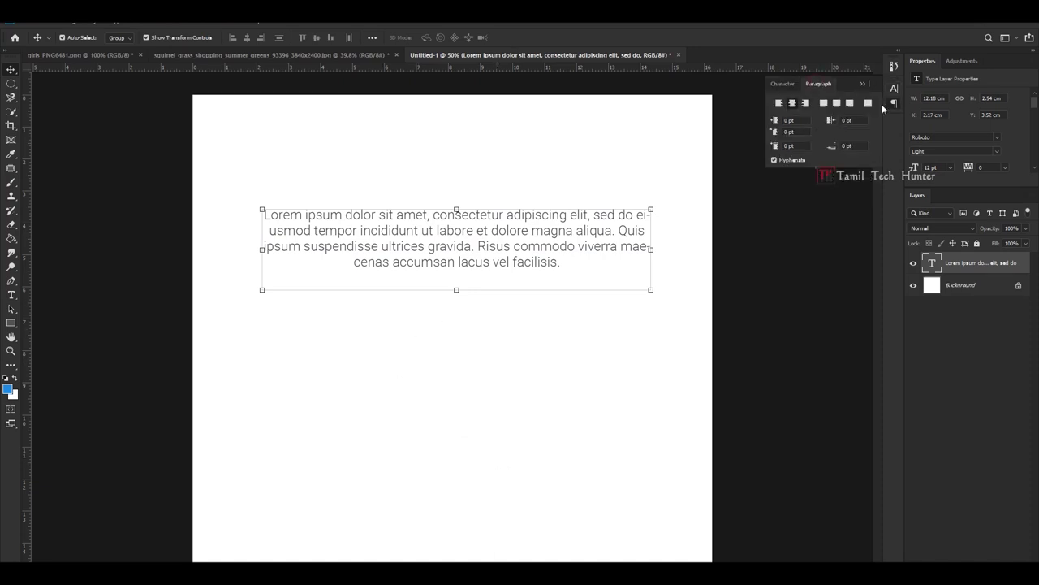
pyautogui.click(779, 103)
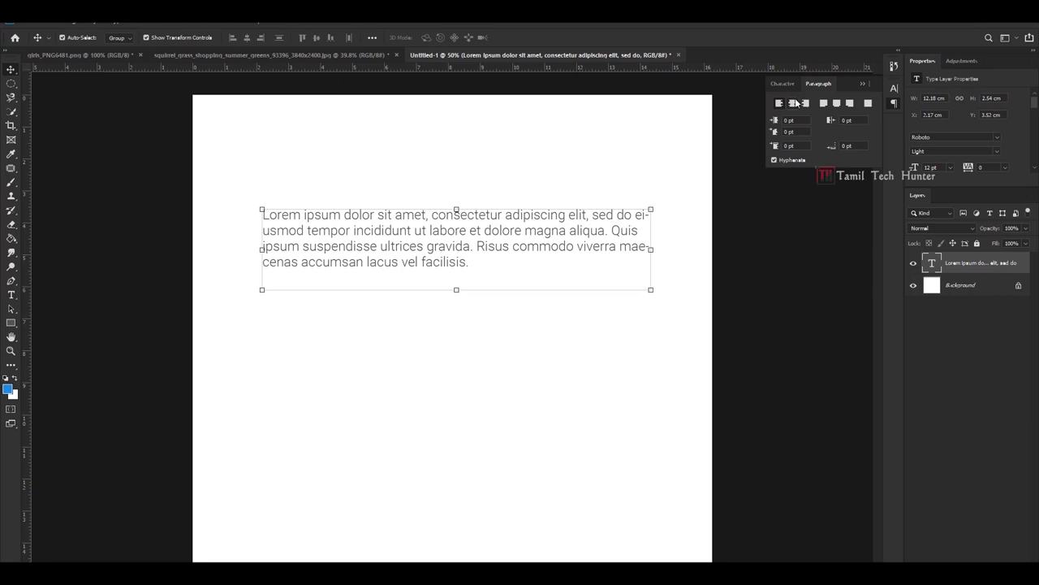
pyautogui.click(806, 103)
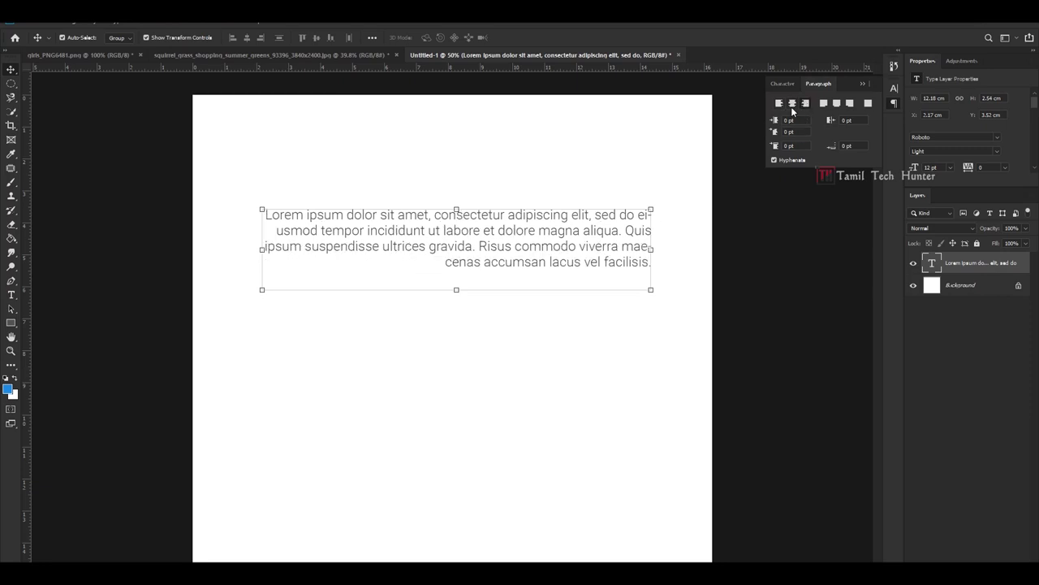
pyautogui.click(793, 103)
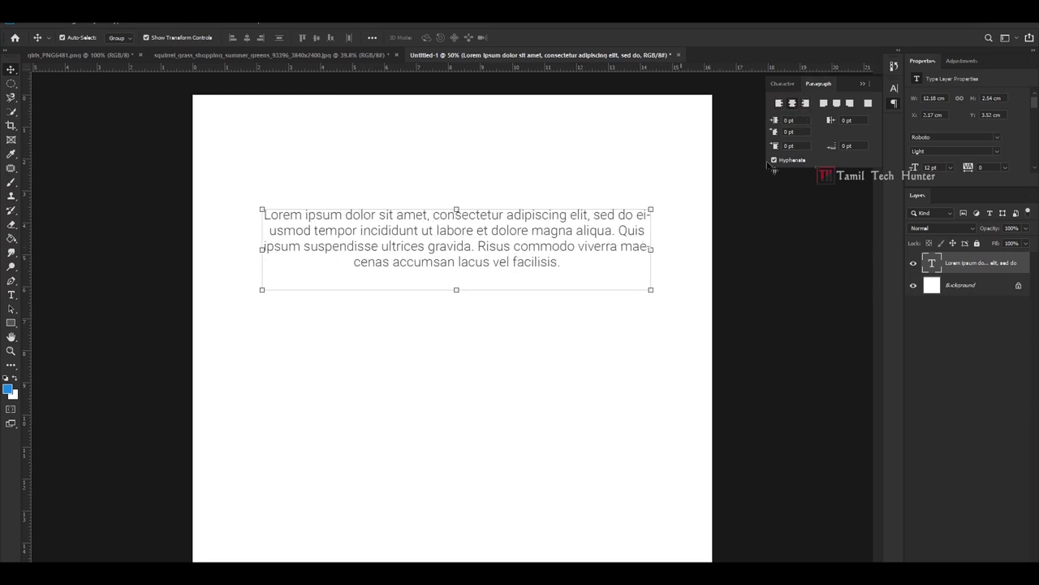
pyautogui.click(824, 103)
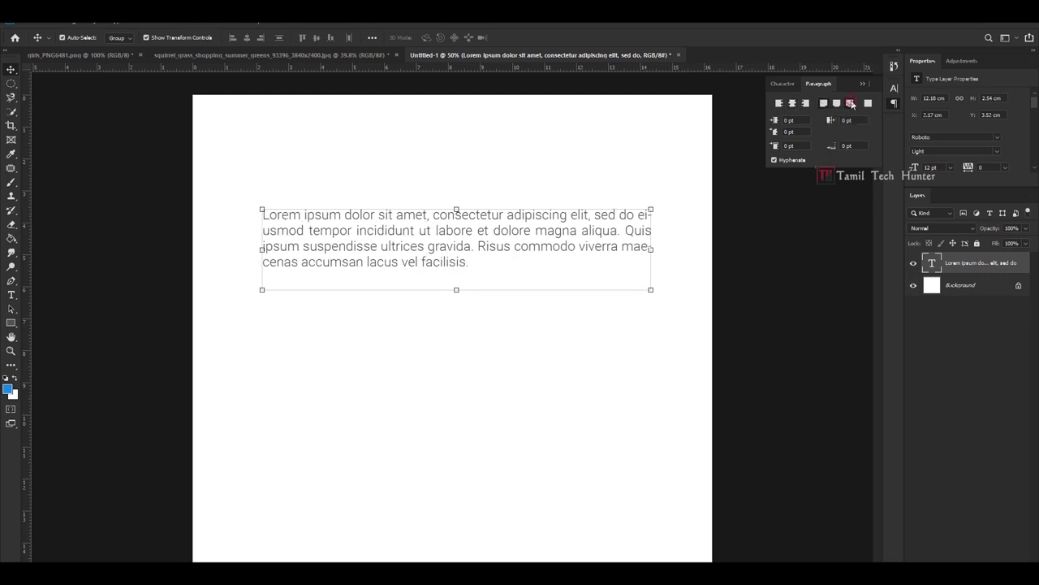
pyautogui.click(850, 103)
pyautogui.click(836, 104)
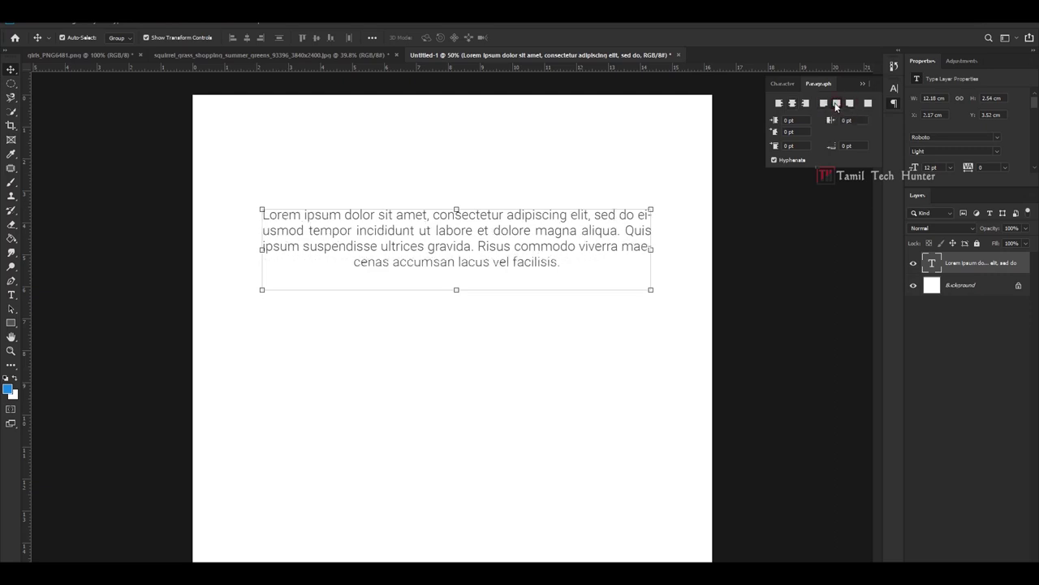
# Delete the Lorem ipsum text layer, leaving only the white Background.
pyautogui.click(406, 403)
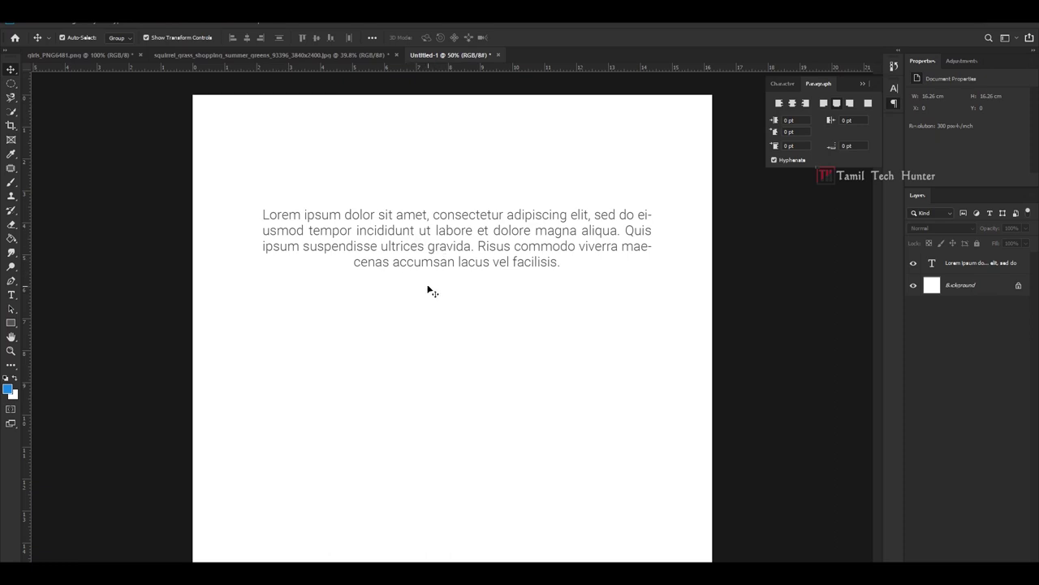
pyautogui.click(361, 229)
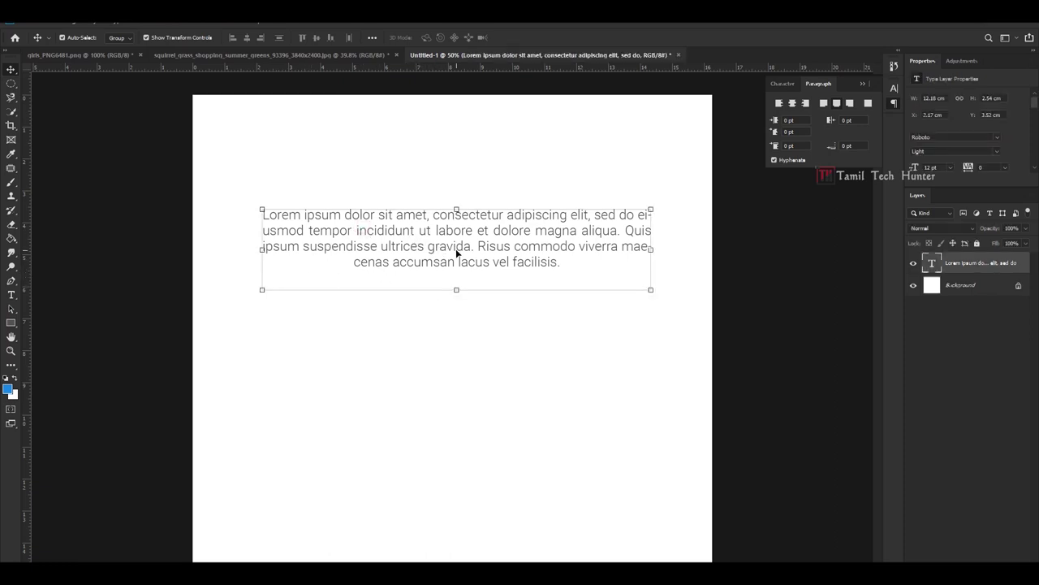
pyautogui.press('Delete')
pyautogui.click(10, 322)
pyautogui.click(61, 322)
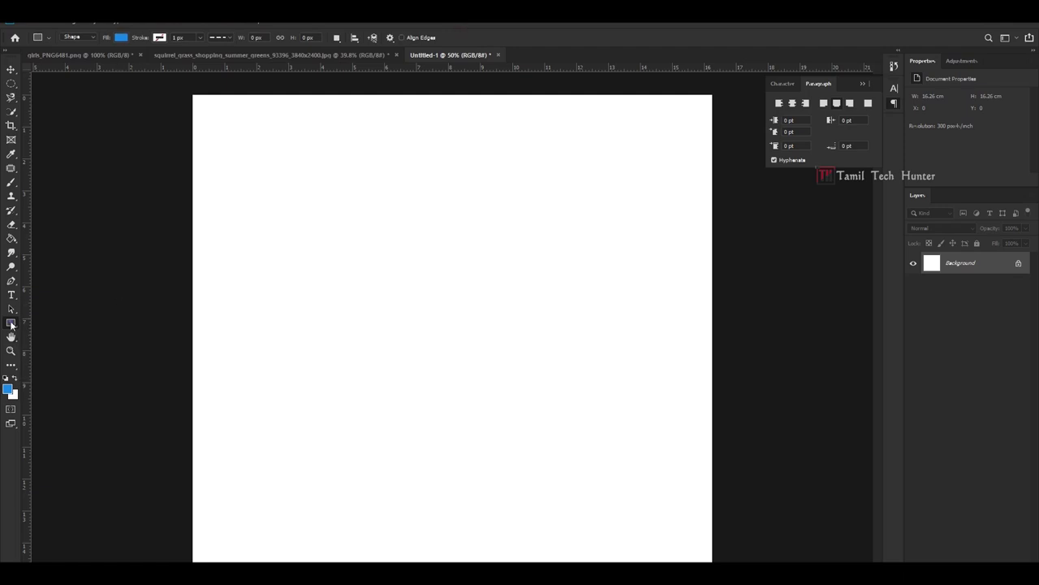
# Select the Rectangle tool in Shape drawing mode.
pyautogui.rightClick(4, 324)
pyautogui.rightClick(12, 323)
pyautogui.click(49, 323)
pyautogui.click(89, 39)
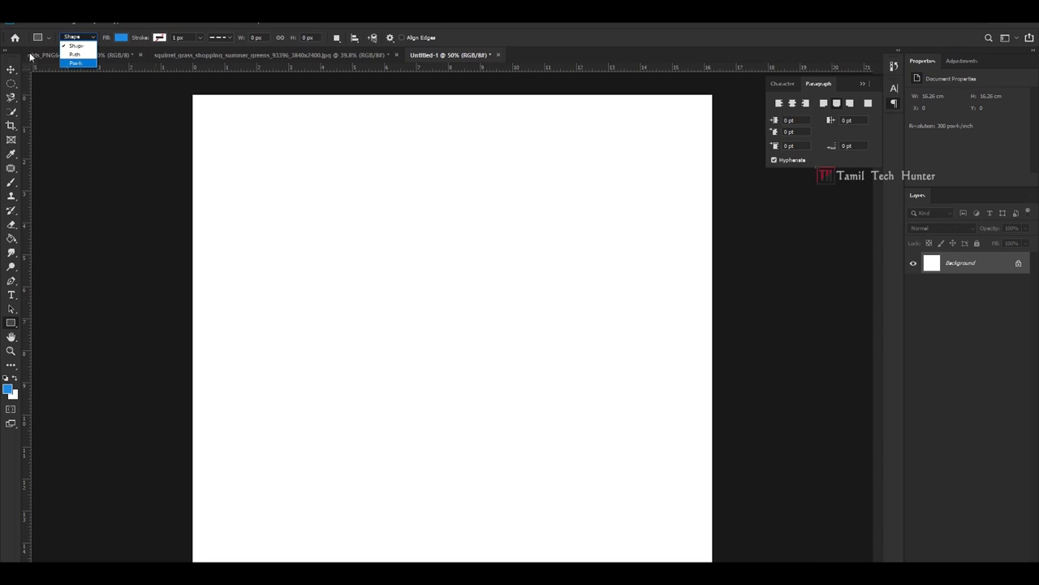
pyautogui.click(75, 45)
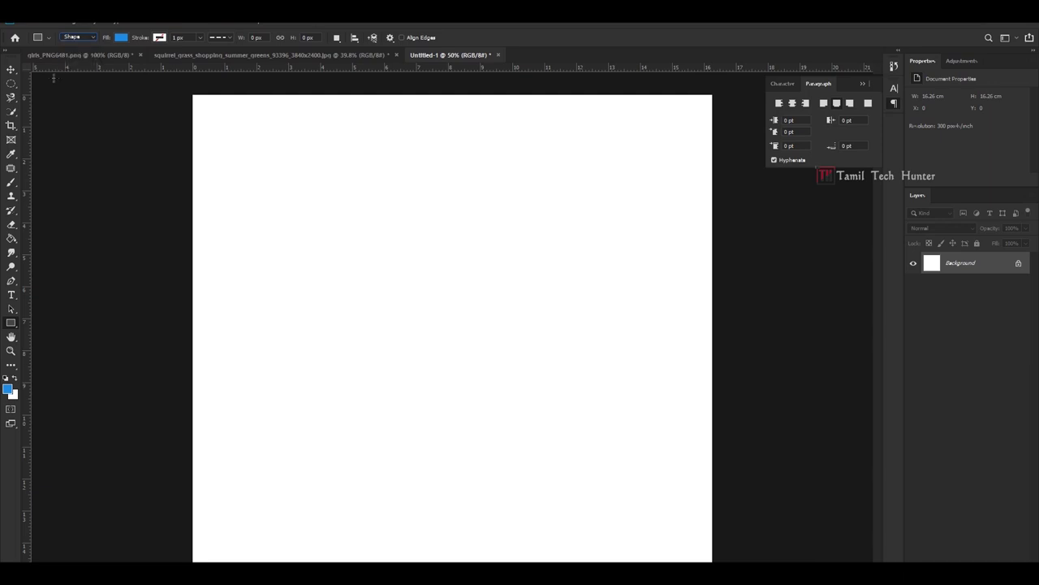
# Set the shape fill to orange, keeping the existing 1 px dashed stroke style.
pyautogui.click(74, 37)
pyautogui.click(119, 38)
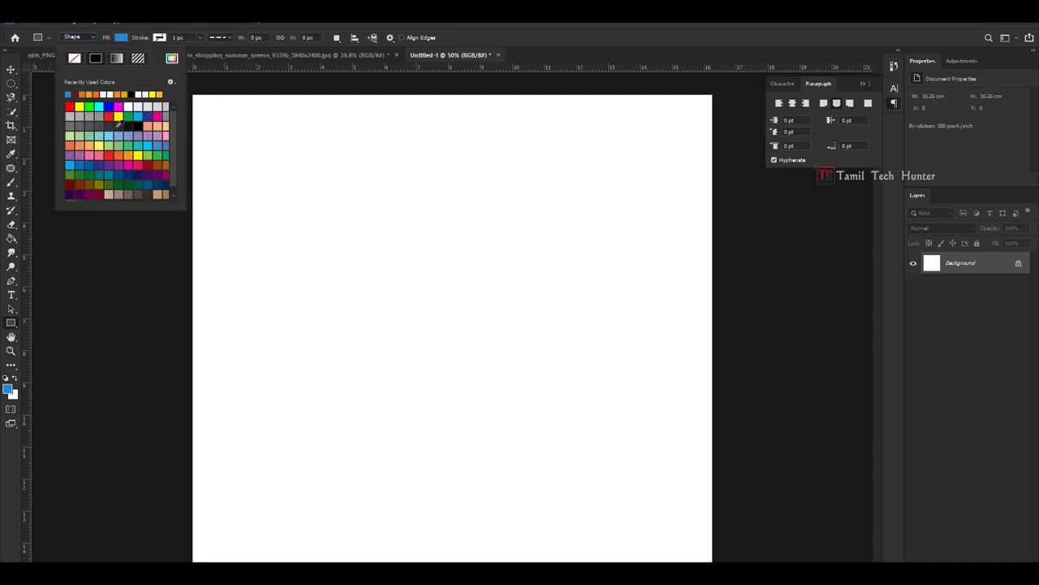
pyautogui.click(82, 93)
pyautogui.click(159, 37)
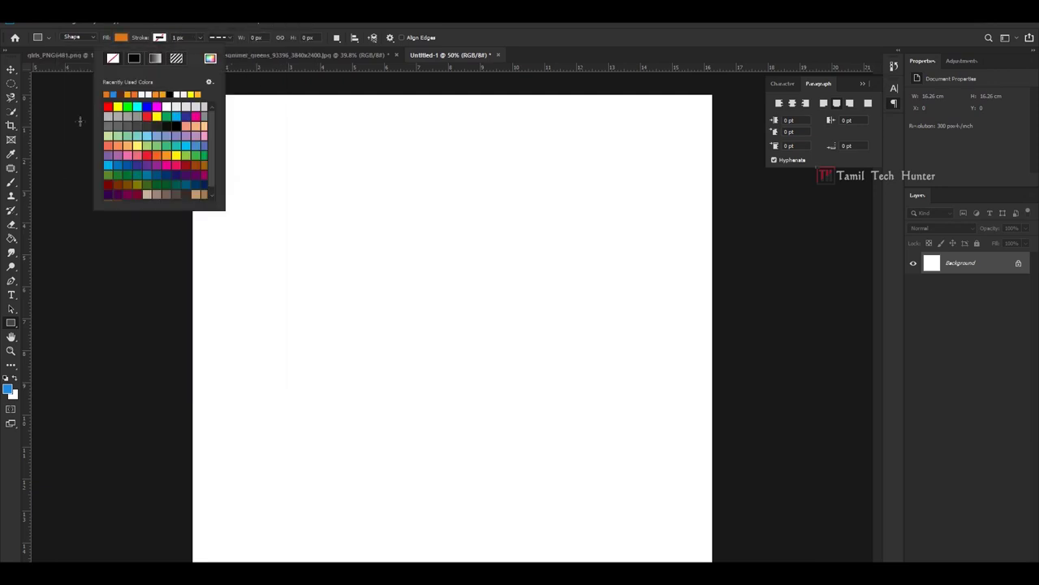
pyautogui.press('Escape')
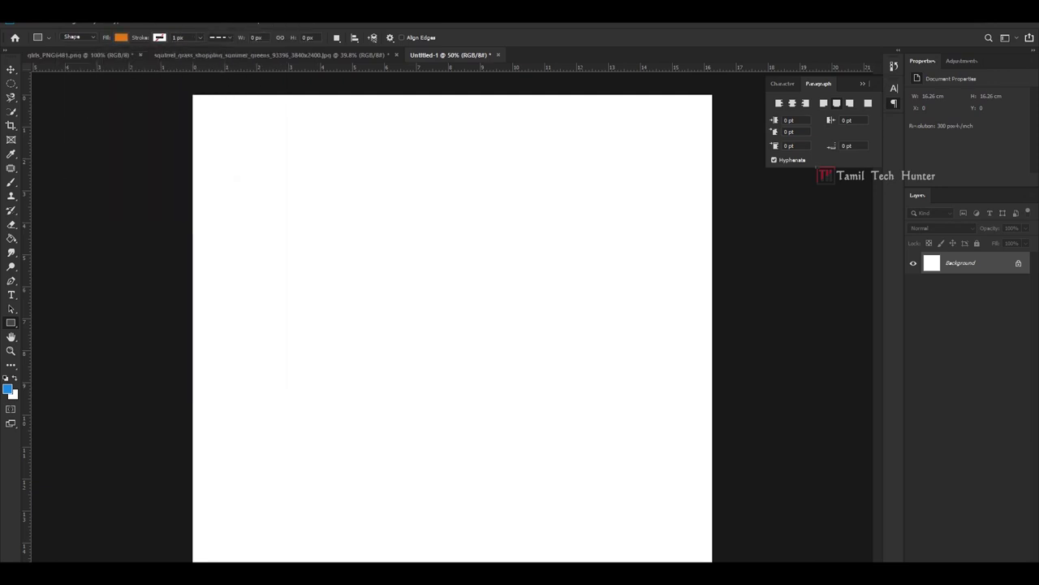
pyautogui.click(221, 37)
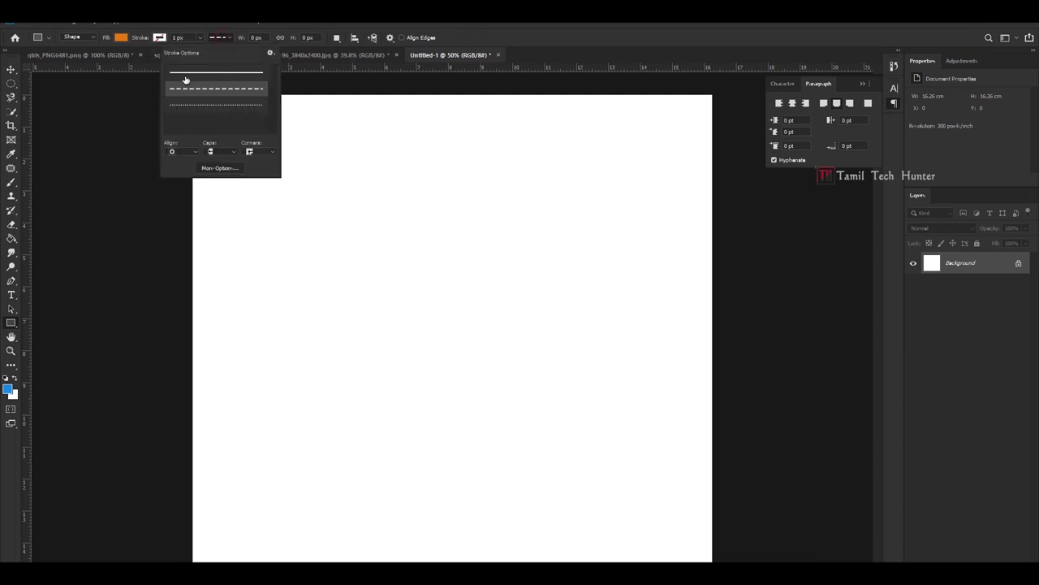
pyautogui.click(301, 65)
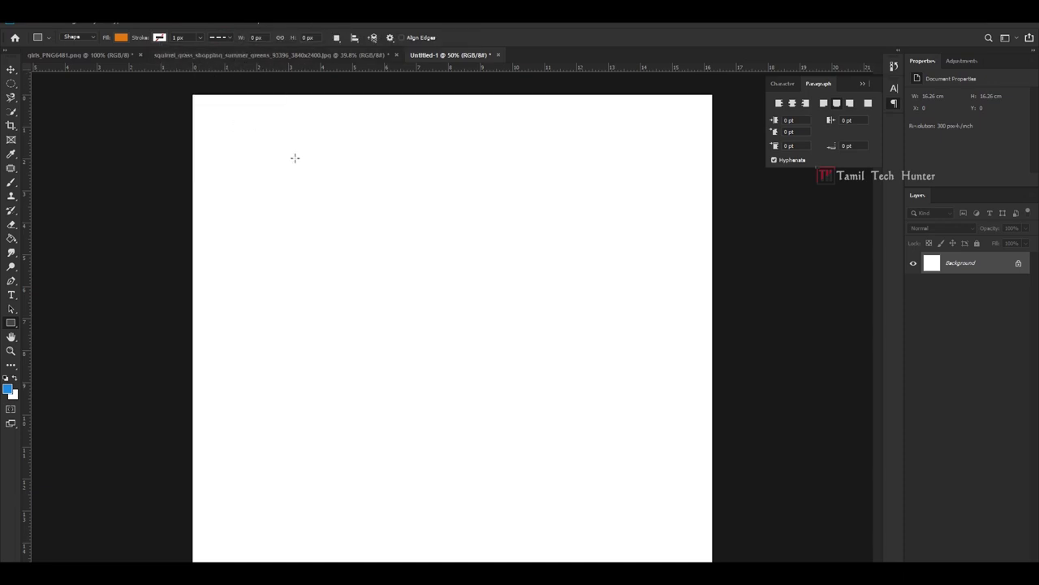
# Draw an orange rectangle near the top-left of the canvas and deselect it.
pyautogui.moveTo(237, 145)
pyautogui.mouseDown()
pyautogui.moveTo(371, 258)
pyautogui.moveTo(402, 270)
pyautogui.mouseUp()
pyautogui.click(11, 69)
pyautogui.click(58, 354)
# Draw a circle right of the rectangle with the Ellipse tool, no fill and blue outline.
pyautogui.rightClick(16, 325)
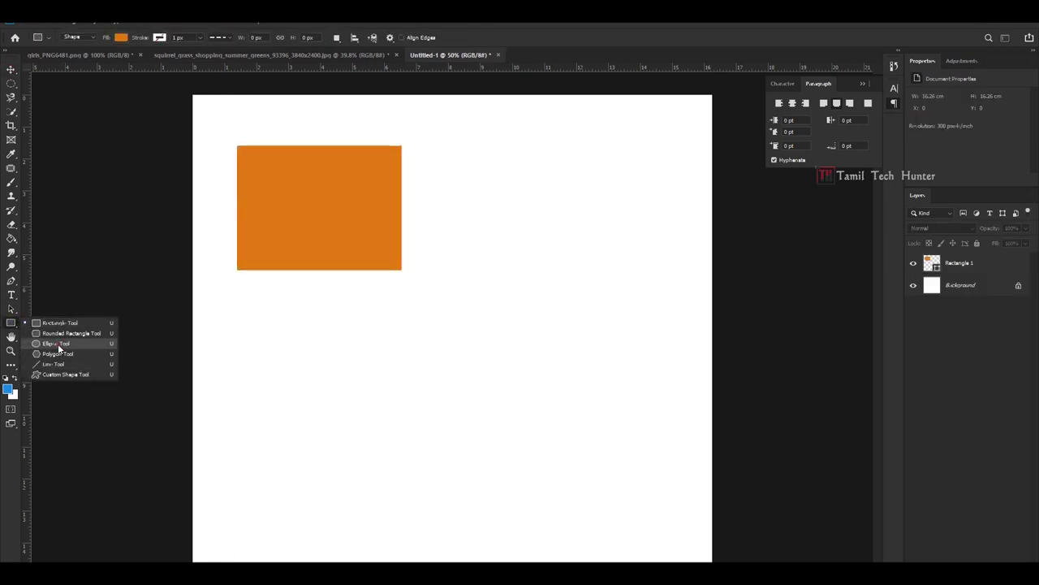
pyautogui.click(58, 343)
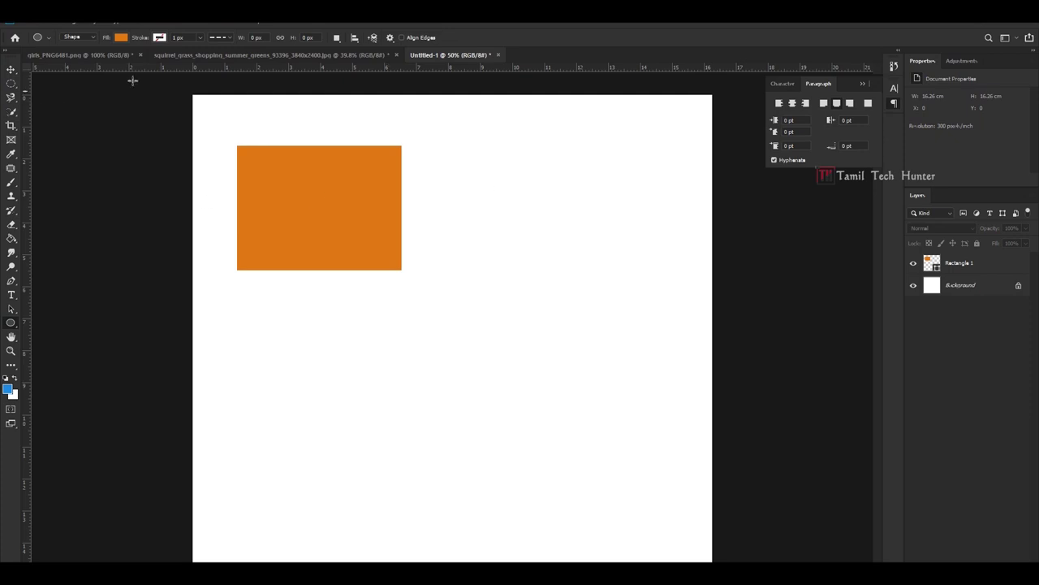
pyautogui.click(120, 38)
pyautogui.click(74, 58)
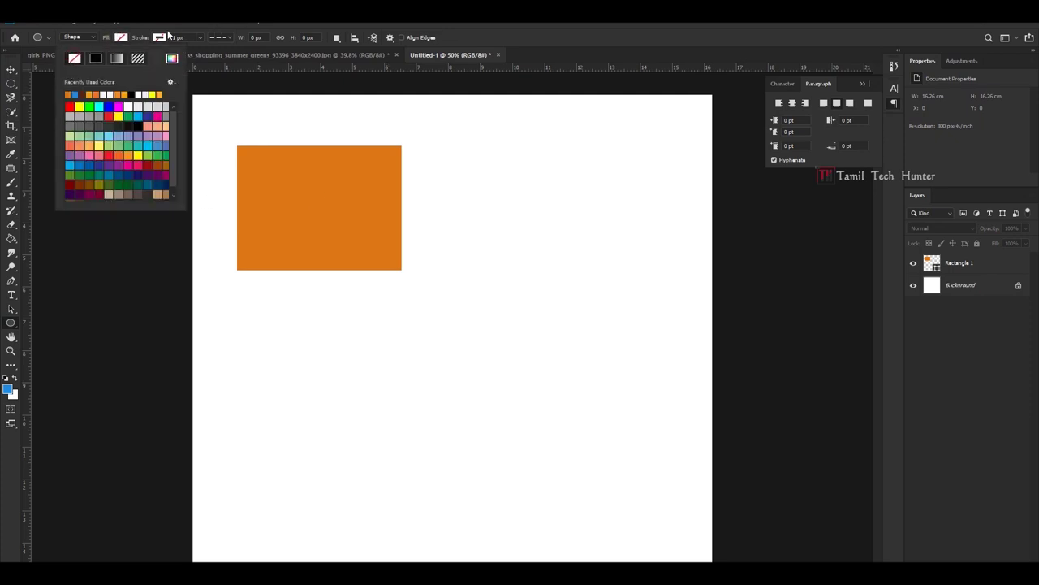
pyautogui.click(160, 38)
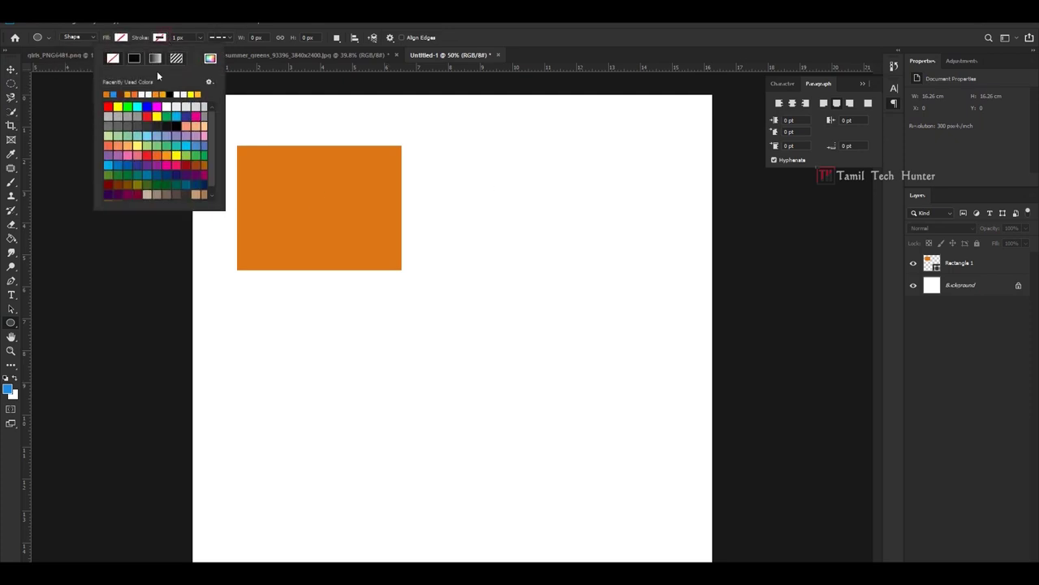
pyautogui.click(114, 94)
pyautogui.press('Return')
pyautogui.moveTo(447, 142)
pyautogui.mouseDown()
pyautogui.moveTo(575, 280)
pyautogui.moveTo(590, 275)
pyautogui.mouseUp()
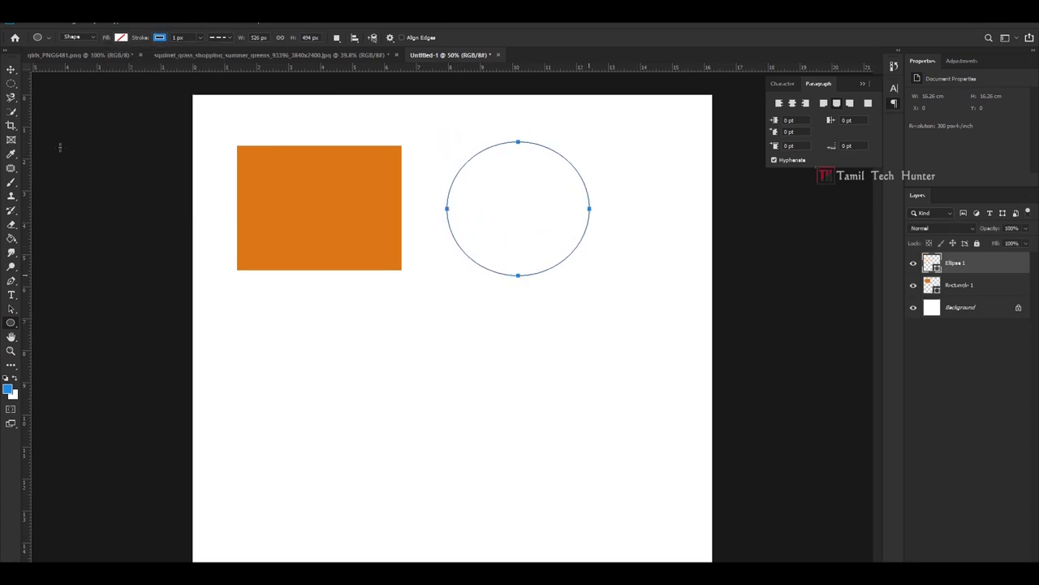
# Give the circle a solid 15.60 px outline and deselect it.
pyautogui.click(197, 39)
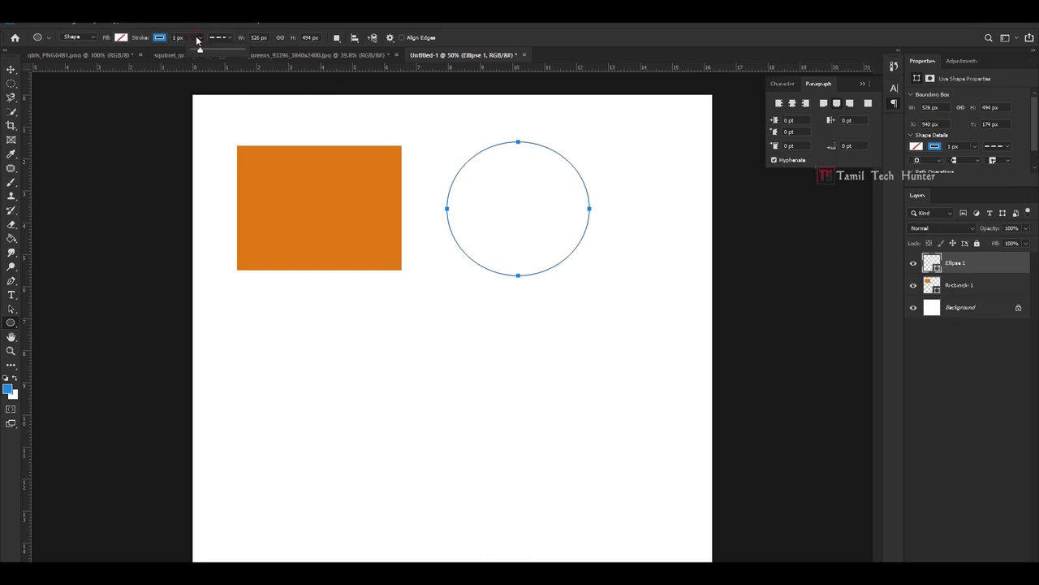
pyautogui.moveTo(207, 51); pyautogui.dragTo(199, 48)
pyautogui.click(204, 52)
pyautogui.click(230, 40)
pyautogui.click(219, 72)
pyautogui.click(61, 93)
pyautogui.click(11, 71)
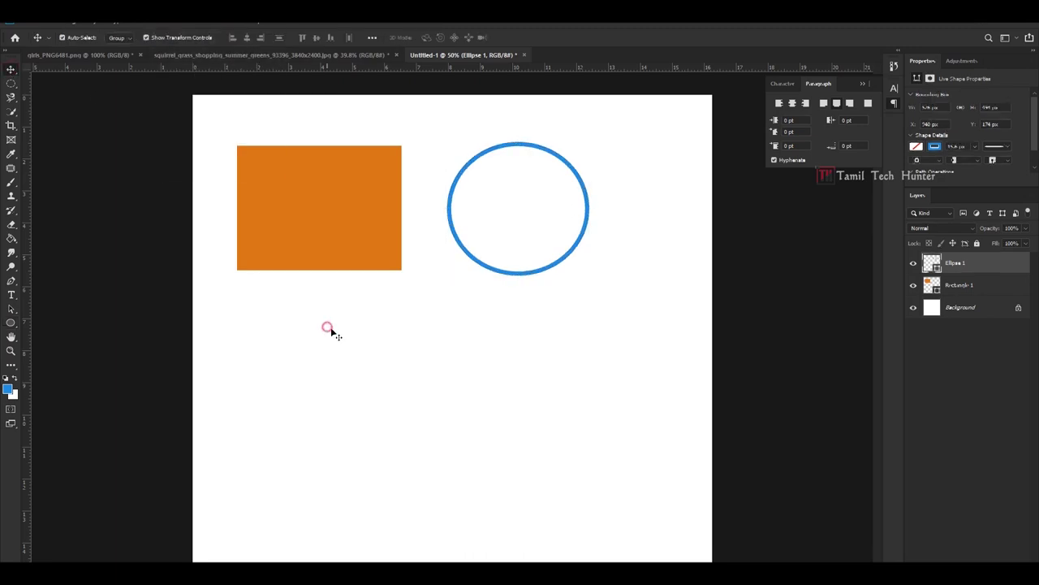
pyautogui.click(331, 332)
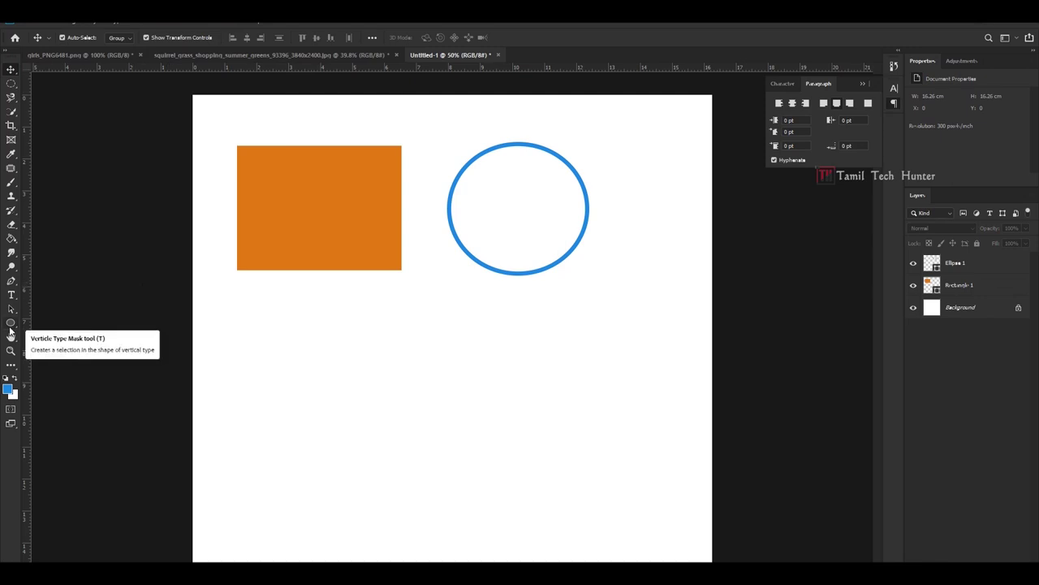
pyautogui.click(9, 327)
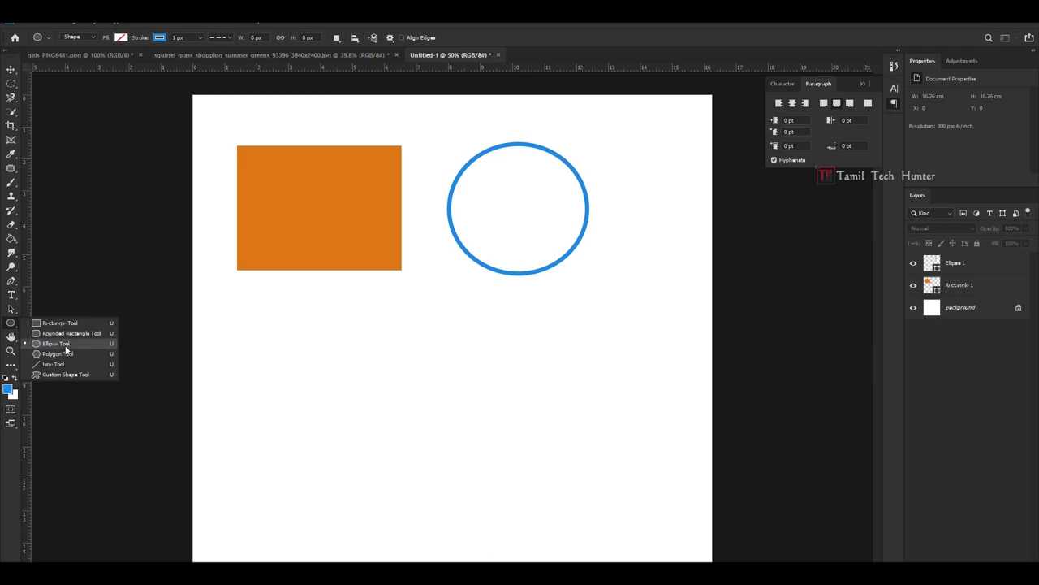
# Draw a roughly 5 cm rounded square below the orange rectangle, redrawing until the size fits.
pyautogui.click(72, 333)
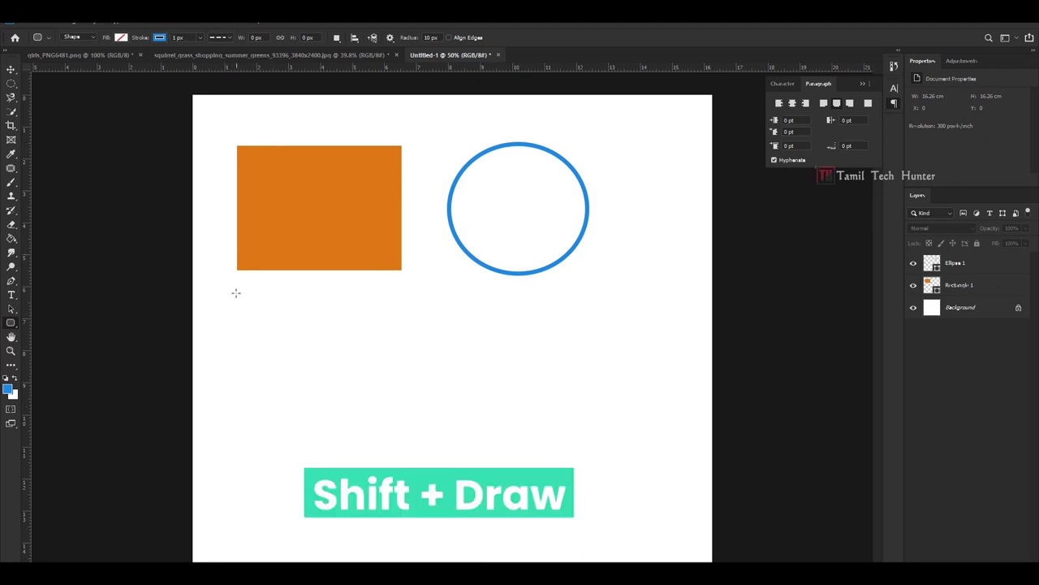
pyautogui.moveTo(237, 294); pyautogui.dragTo(401, 458)
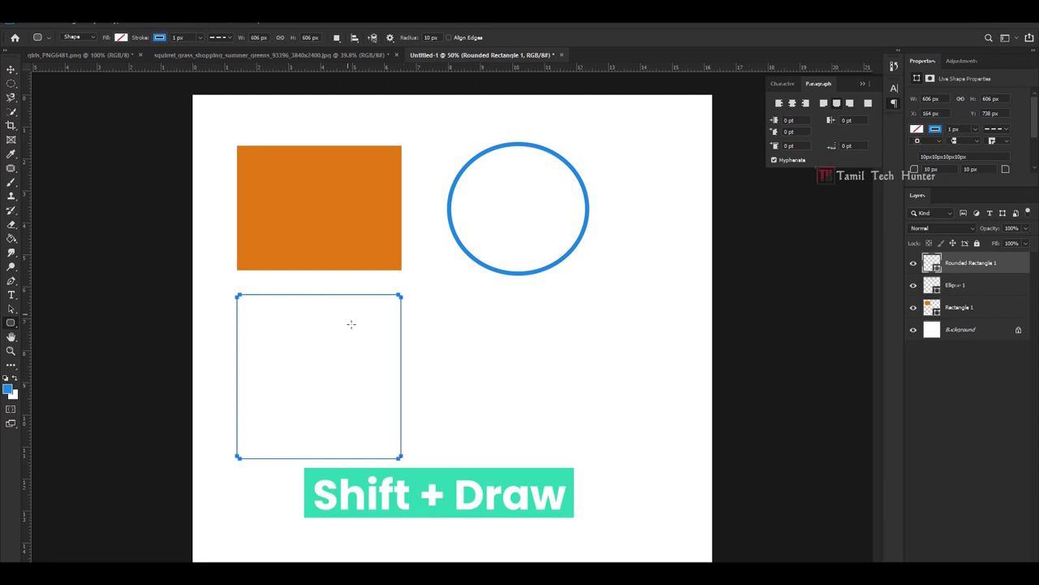
pyautogui.hotkey('ctrl', 'z')
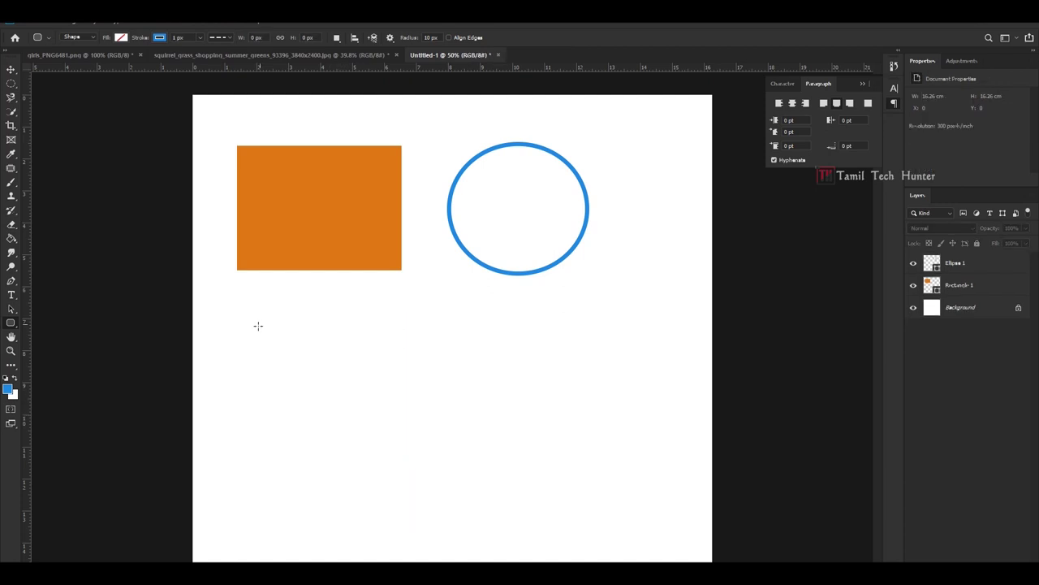
pyautogui.moveTo(238, 293); pyautogui.dragTo(432, 399)
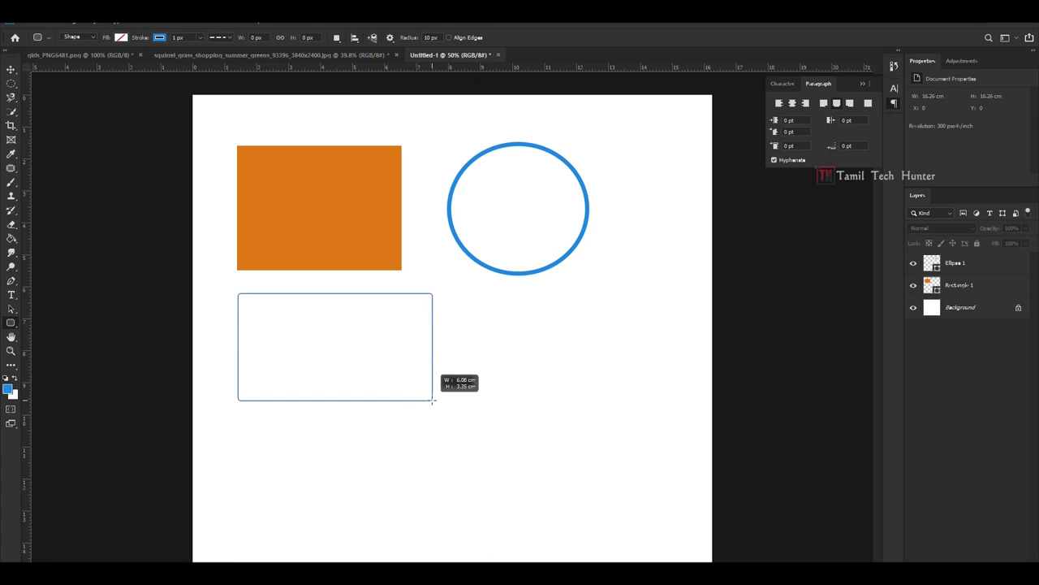
pyautogui.moveTo(433, 400); pyautogui.dragTo(427, 400)
pyautogui.press('Escape')
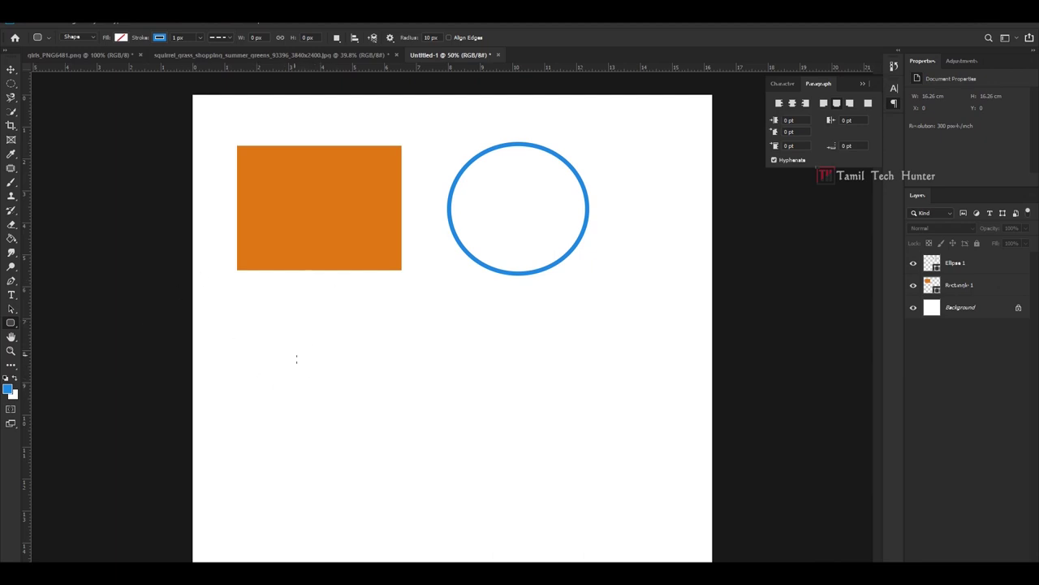
pyautogui.moveTo(237, 302); pyautogui.dragTo(387, 433)
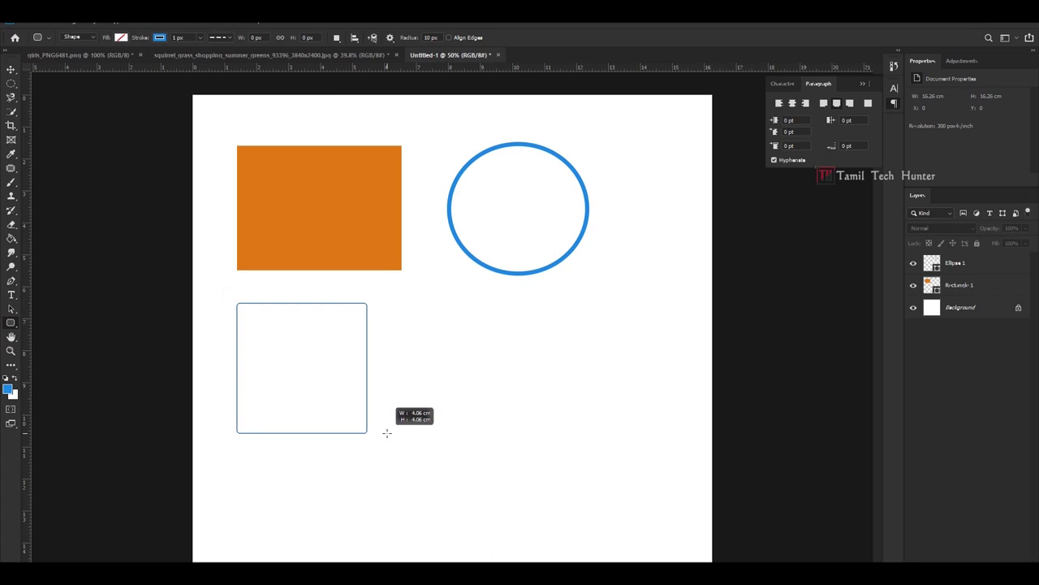
pyautogui.moveTo(386, 433); pyautogui.dragTo(399, 469)
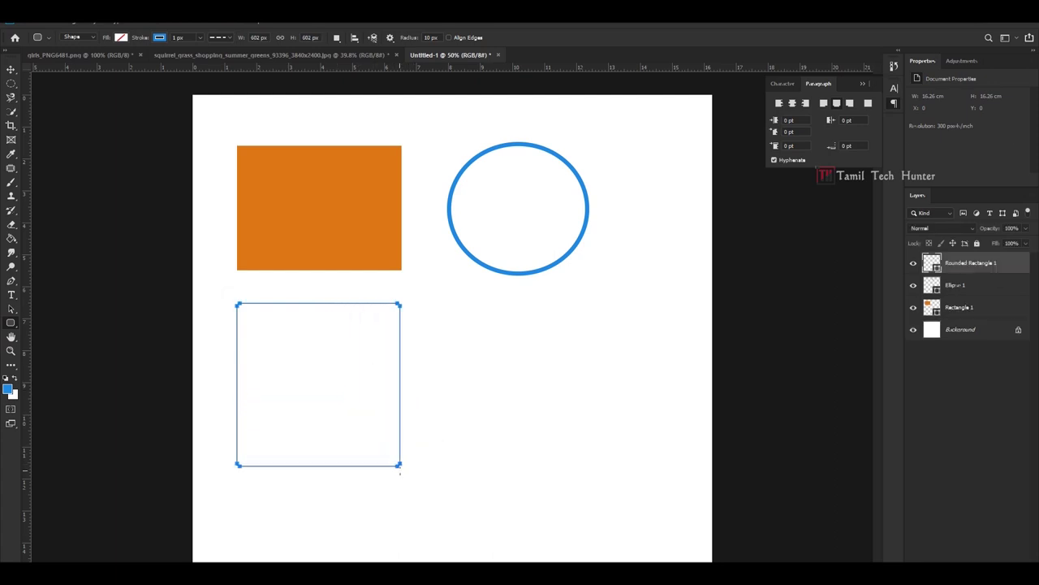
# Give the rounded square a 10.14 px orange dashed outline.
pyautogui.click(159, 37)
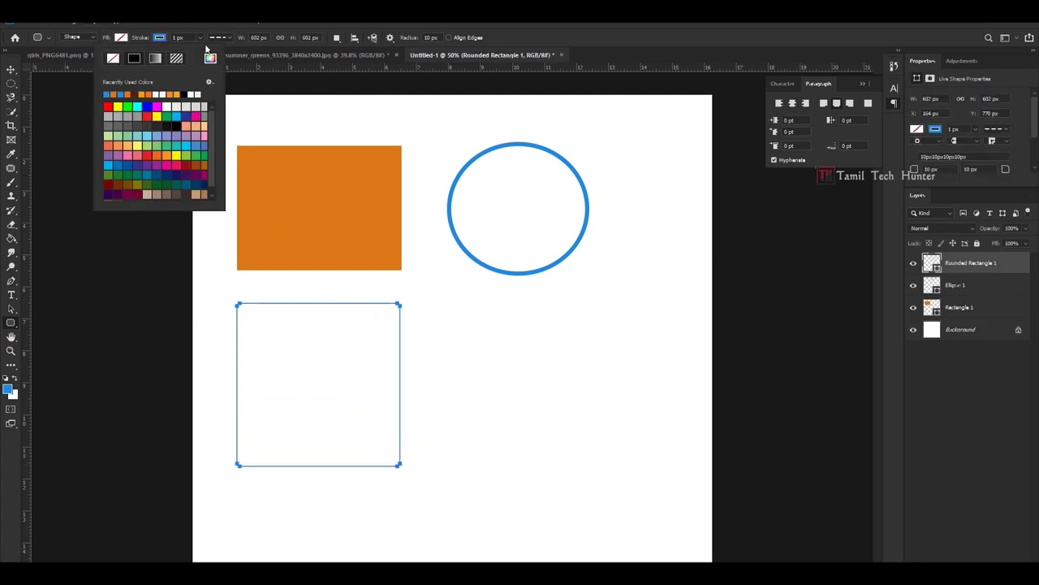
pyautogui.click(135, 95)
pyautogui.click(225, 12)
pyautogui.click(140, 71)
pyautogui.click(199, 37)
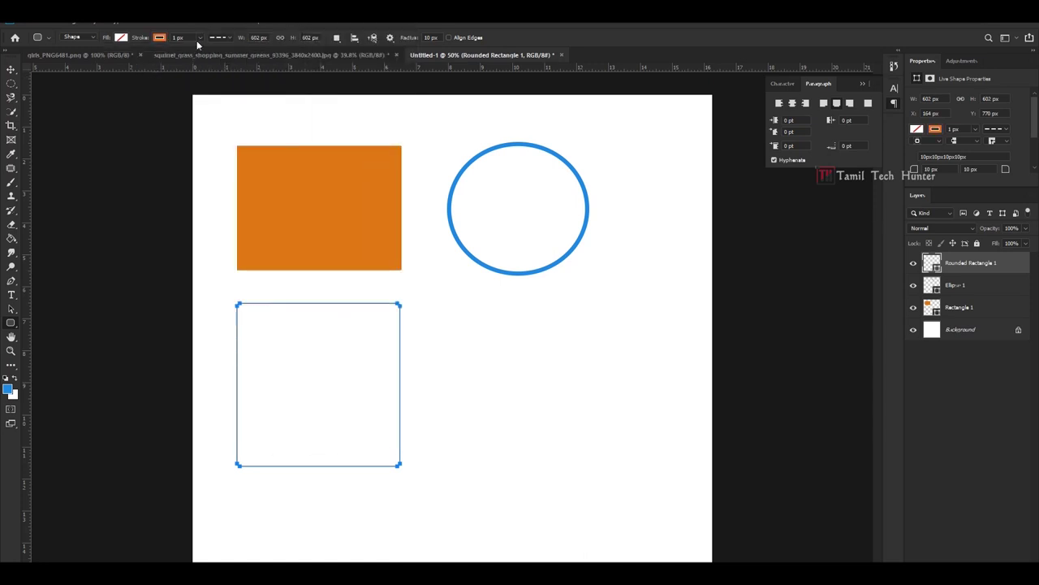
pyautogui.moveTo(204, 46); pyautogui.dragTo(202, 52)
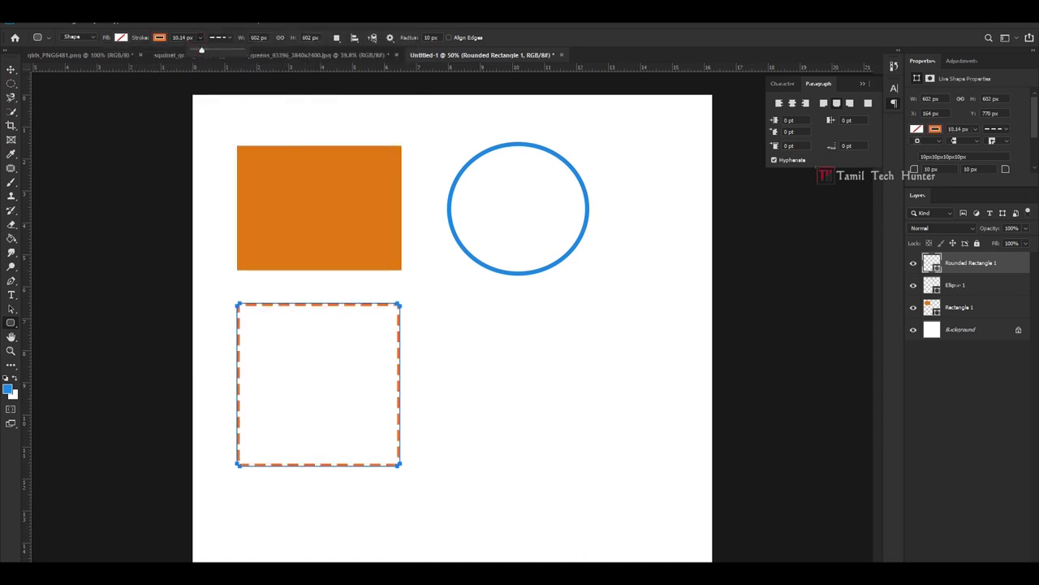
# Nudge the dashed square slightly right and reselect it.
pyautogui.click(11, 69)
pyautogui.moveTo(271, 303); pyautogui.dragTo(273, 305)
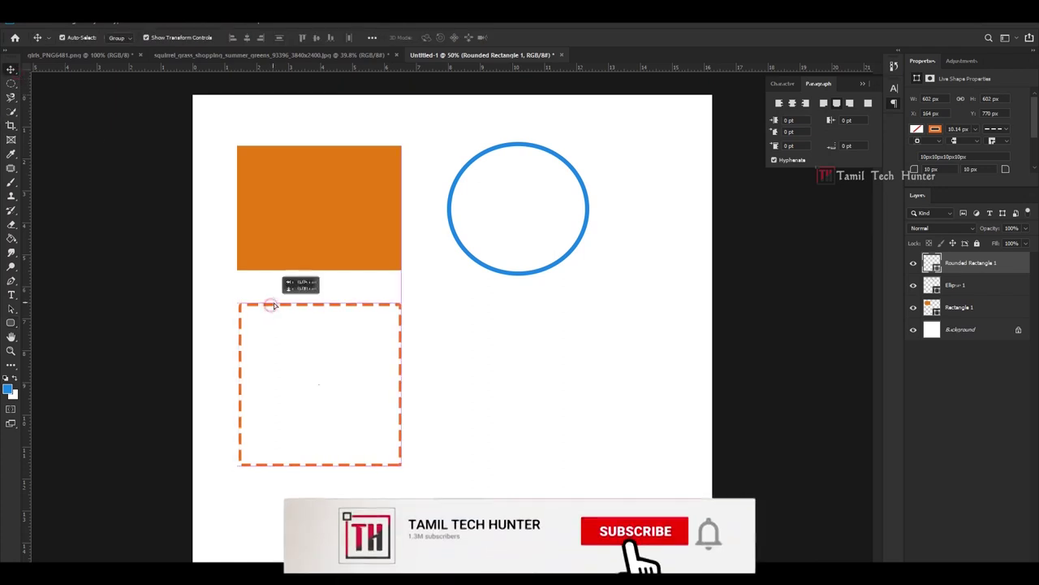
pyautogui.scroll(5, 387, 302)
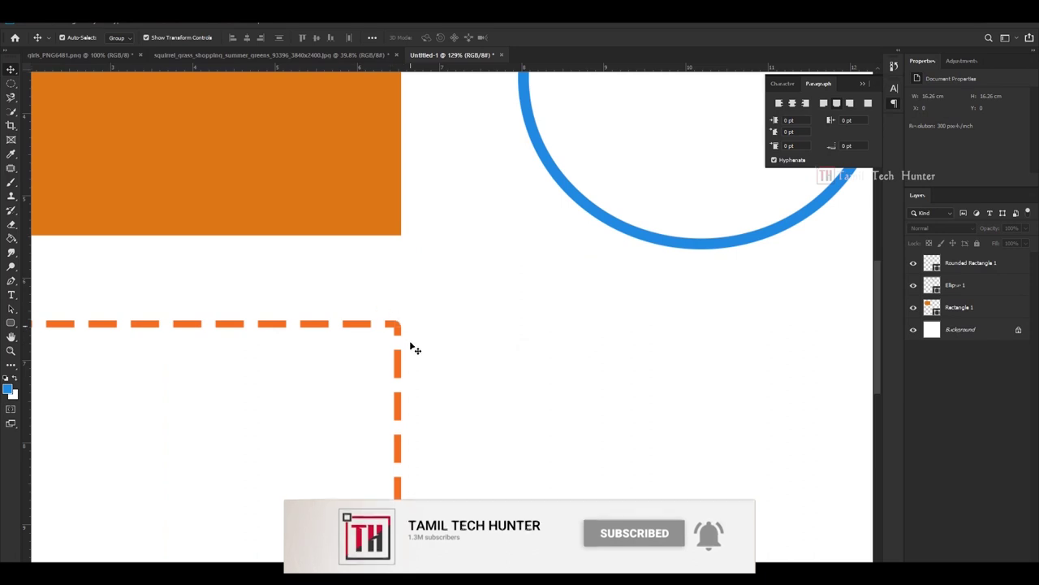
pyautogui.scroll(-5, 403, 325)
pyautogui.click(343, 168)
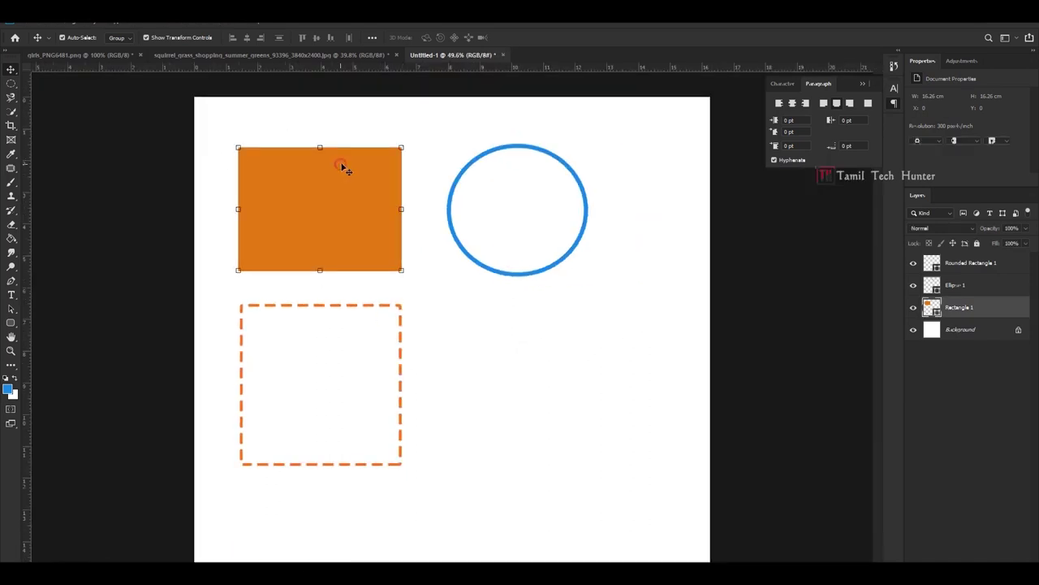
pyautogui.click(459, 394)
pyautogui.scroll(2, 302, 329)
pyautogui.click(288, 301)
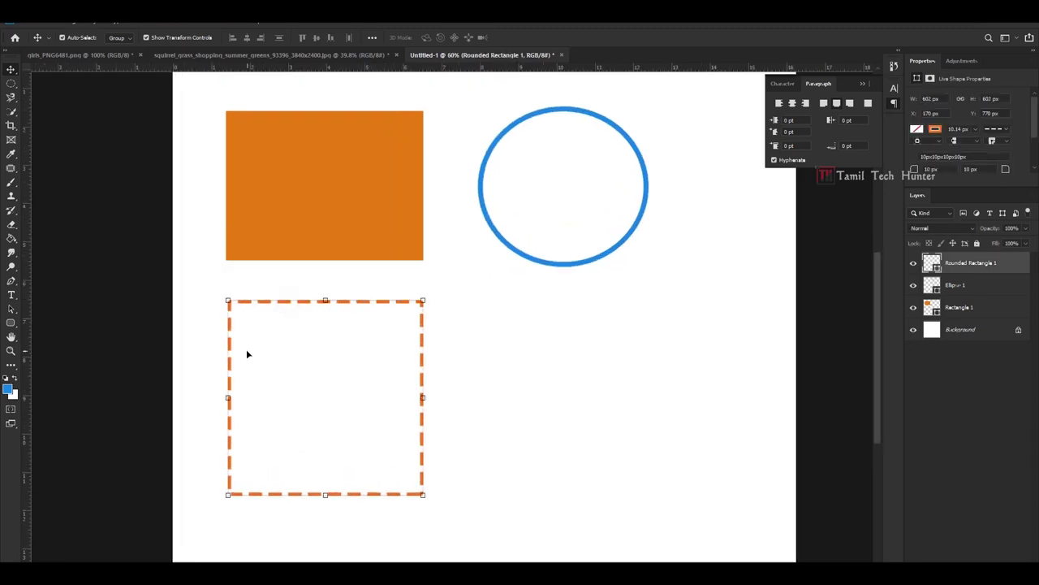
# Raise the dashed square's corner radius to 42 px in the Properties panel.
pyautogui.moveTo(923, 60); pyautogui.dragTo(743, 122)
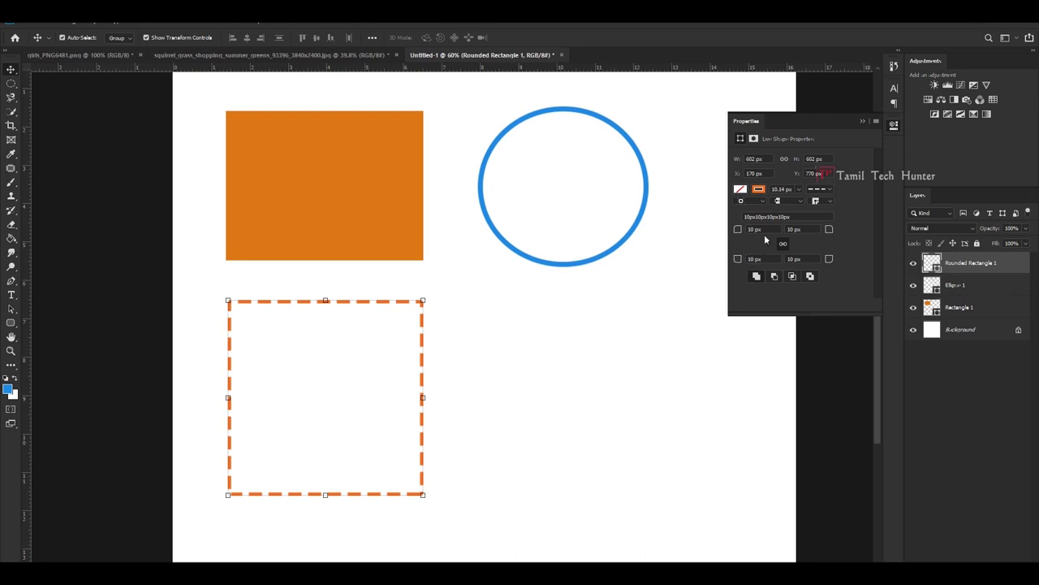
pyautogui.moveTo(738, 230); pyautogui.dragTo(789, 224)
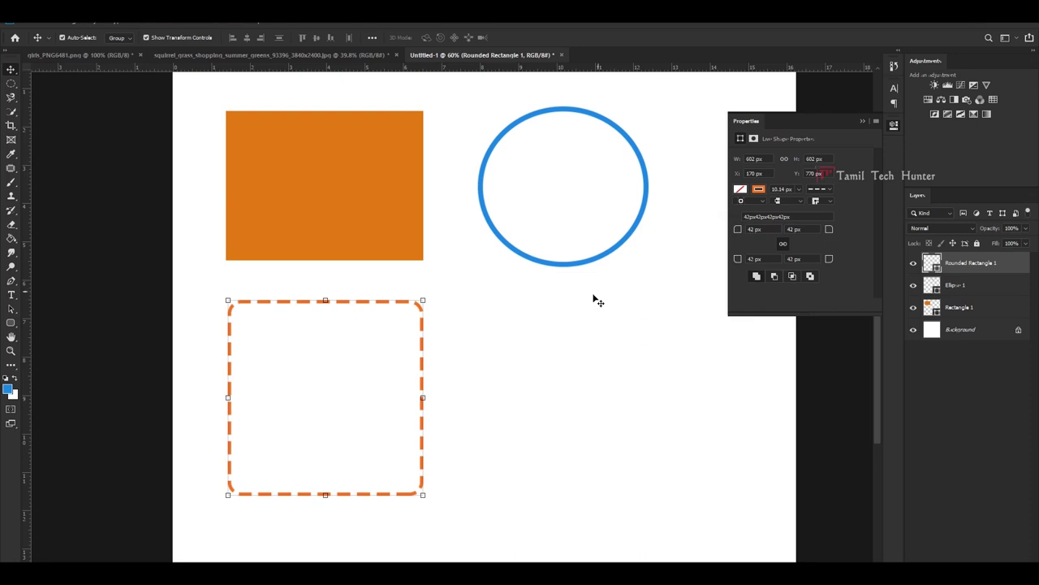
pyautogui.click(571, 309)
pyautogui.scroll(-3, 341, 403)
pyautogui.scroll(2, 366, 357)
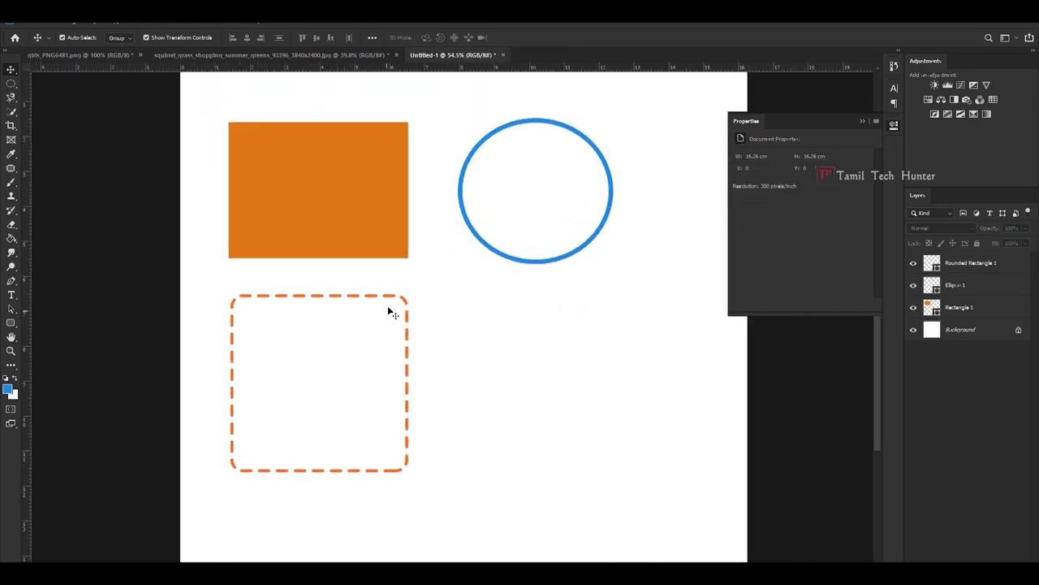
pyautogui.click(393, 299)
pyautogui.click(506, 323)
# Try rounding the orange rectangle's corners, then undo to keep them sharp.
pyautogui.click(328, 193)
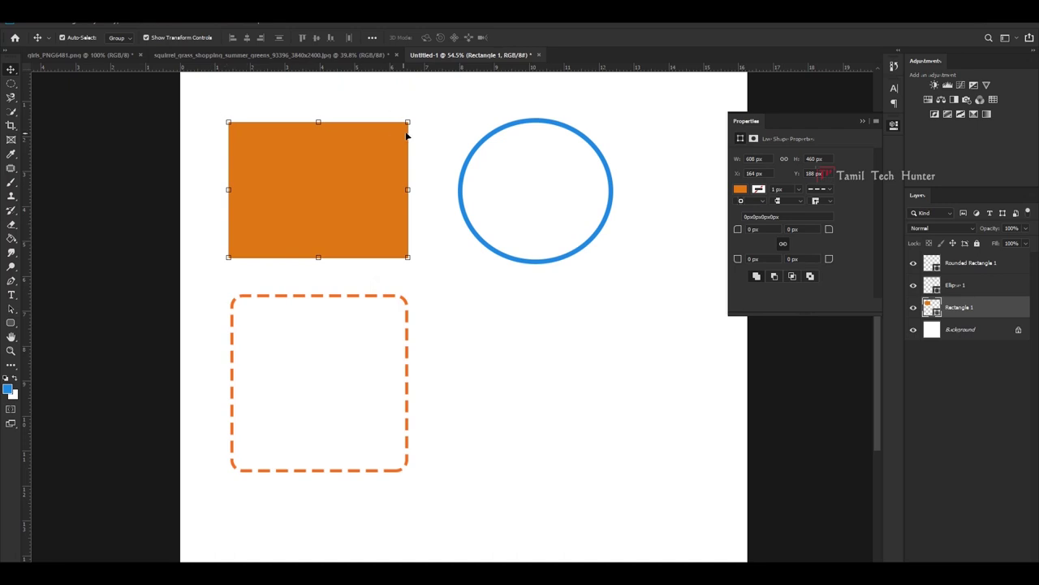
pyautogui.moveTo(736, 230); pyautogui.dragTo(792, 229)
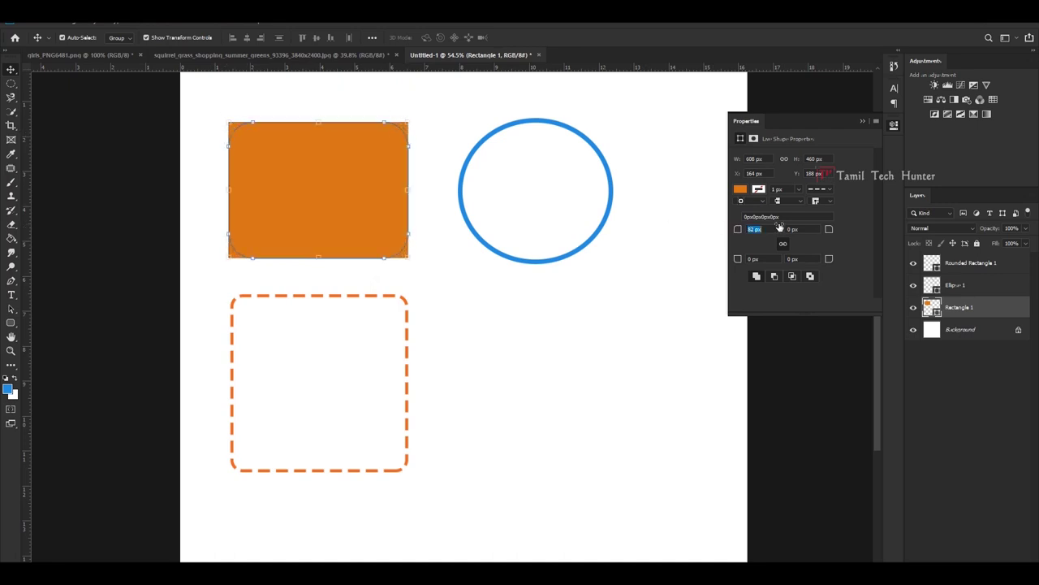
pyautogui.click(615, 360)
pyautogui.scroll(-2, 430, 358)
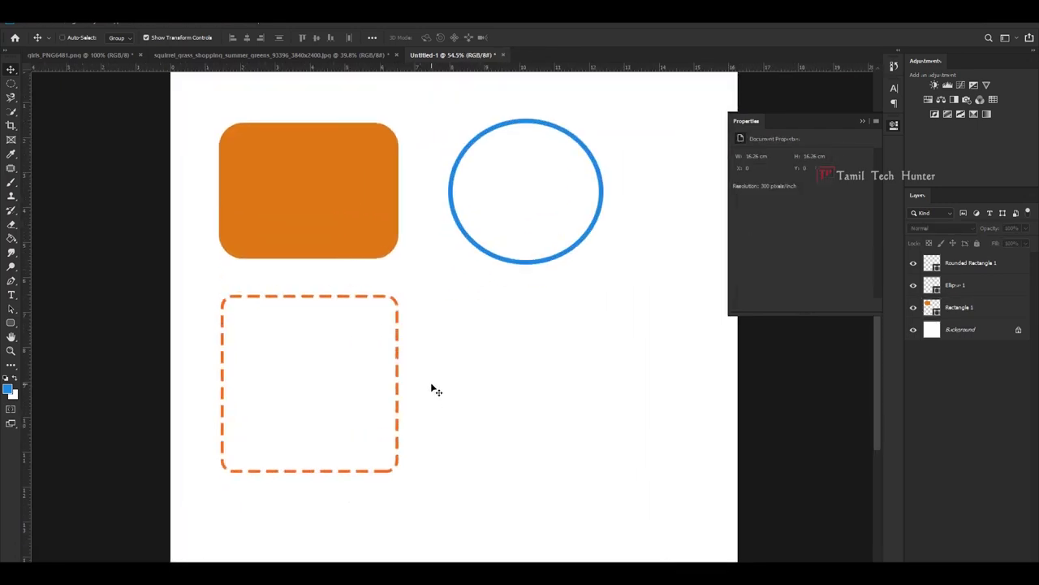
pyautogui.hotkey('ctrl', 'z')
pyautogui.click(11, 323)
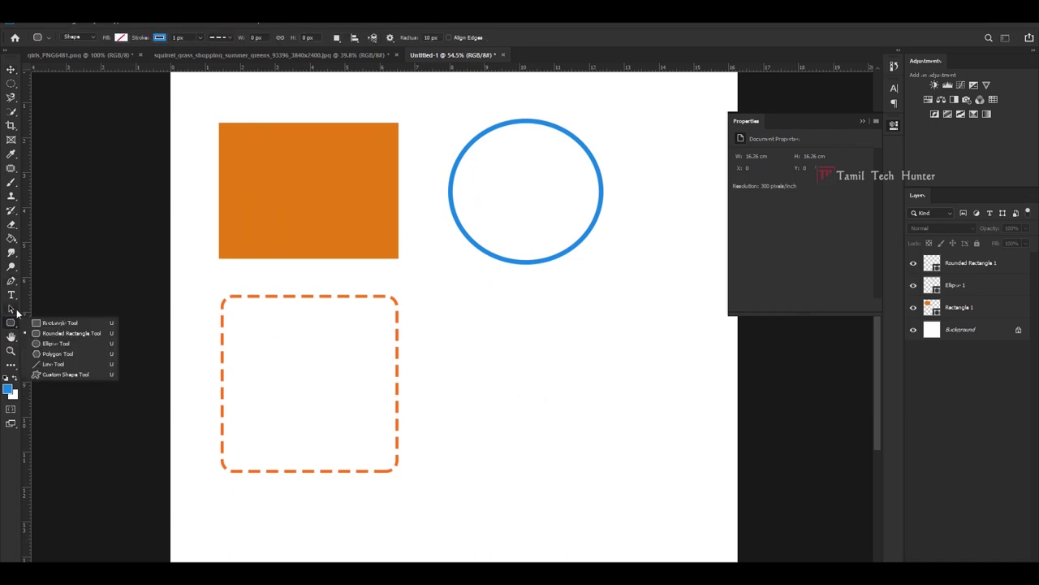
# Create a three-sided polygon right of the dashed square.
pyautogui.click(48, 353)
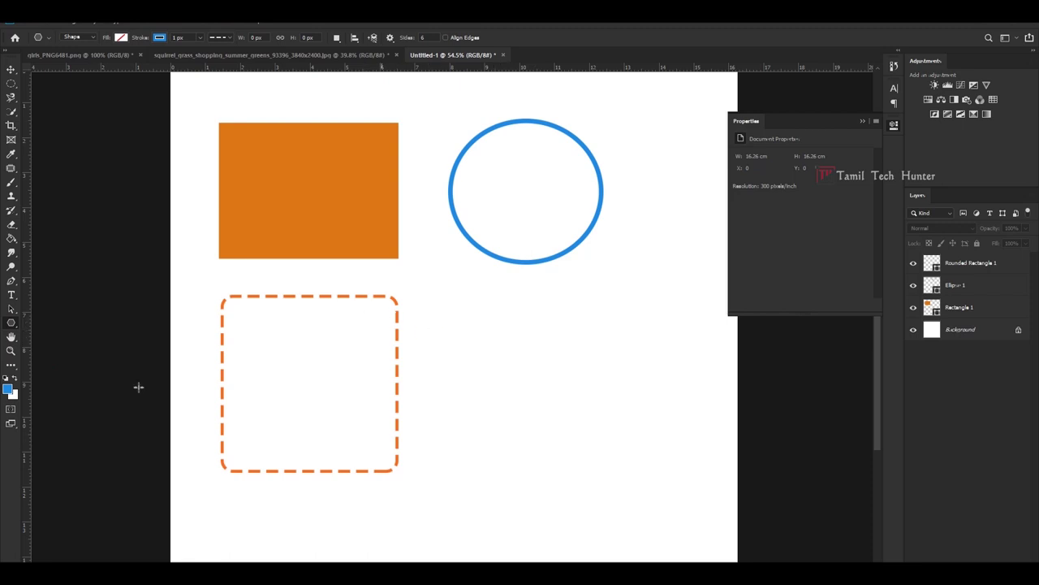
pyautogui.click(473, 336)
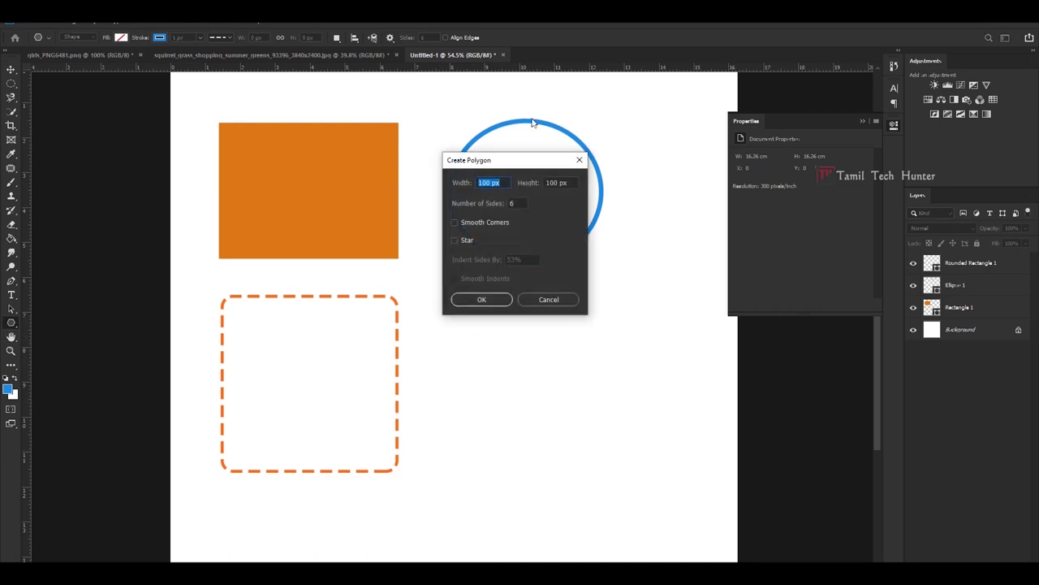
pyautogui.doubleClick(517, 203)
pyautogui.write('3')
pyautogui.doubleClick(508, 182)
pyautogui.click(479, 300)
# Enlarge the triangle and rotate it so it points upward.
pyautogui.click(10, 69)
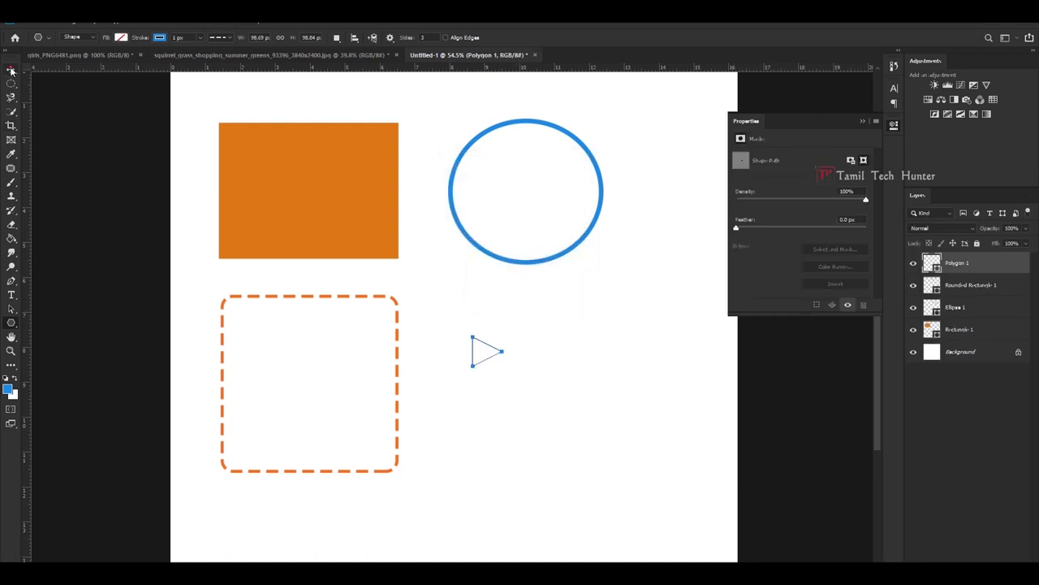
pyautogui.moveTo(505, 363); pyautogui.dragTo(635, 467)
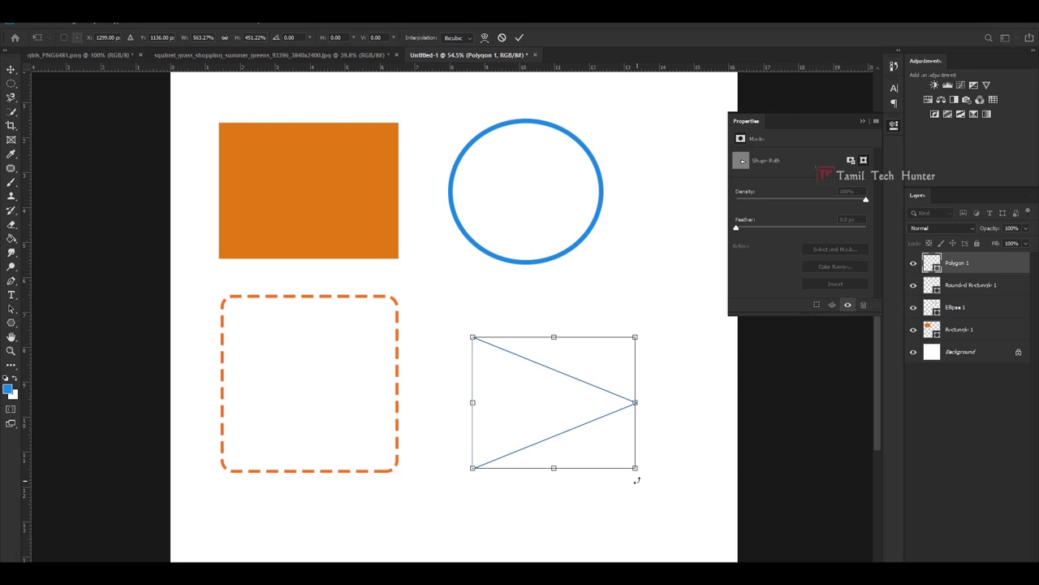
pyautogui.moveTo(642, 482); pyautogui.dragTo(553, 378)
pyautogui.moveTo(561, 424); pyautogui.dragTo(550, 357)
pyautogui.moveTo(558, 414); pyautogui.dragTo(556, 450)
pyautogui.press('Return')
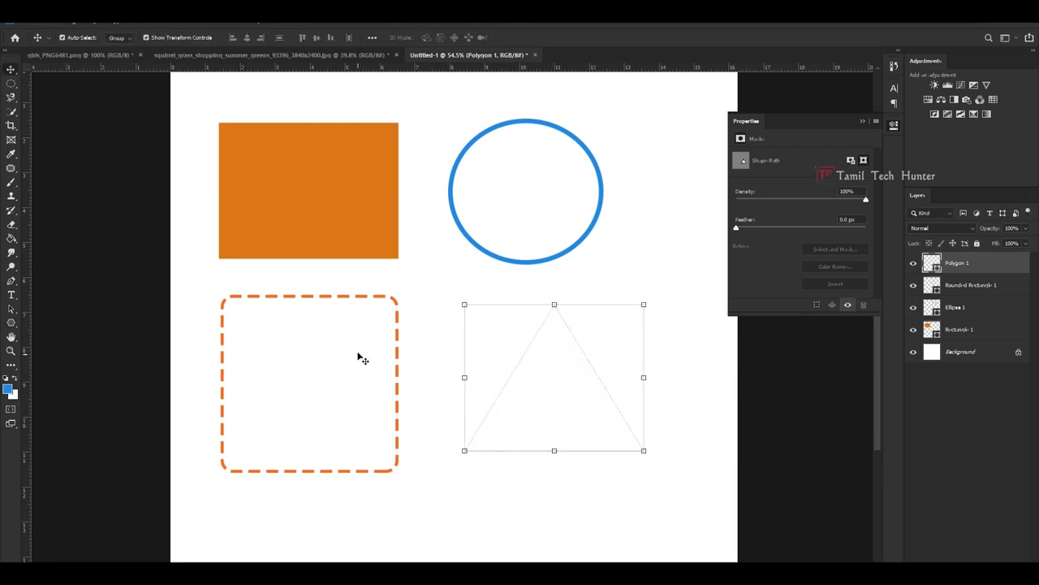
# Fill the triangle with orange and reselect it.
pyautogui.click(12, 322)
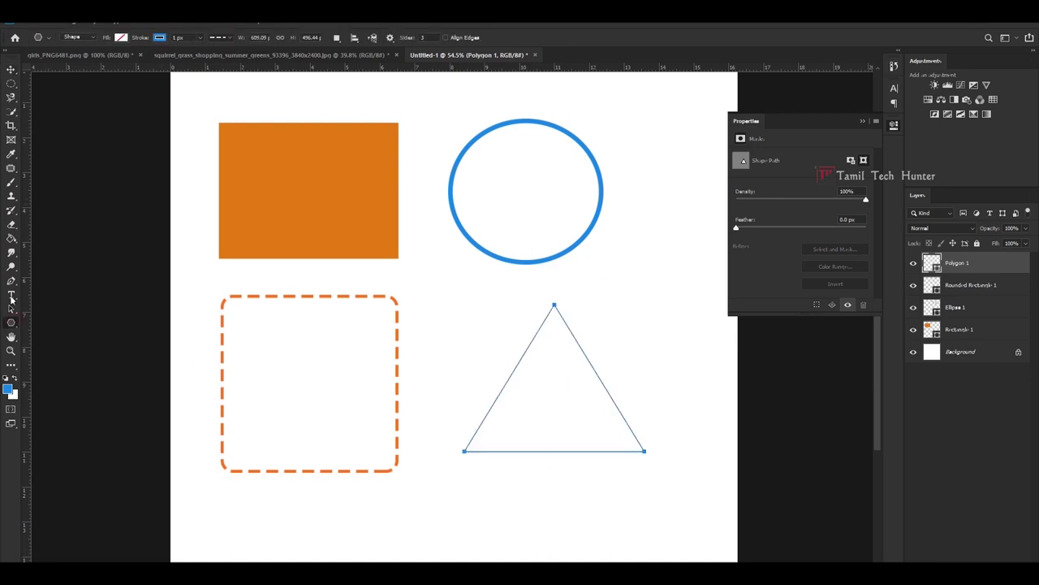
pyautogui.click(160, 38)
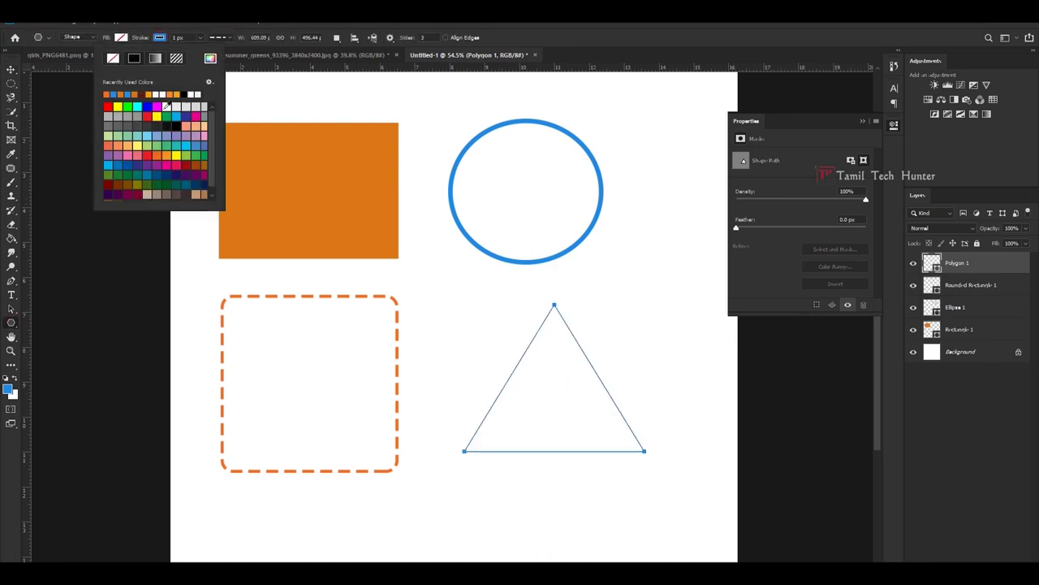
pyautogui.click(132, 63)
pyautogui.click(121, 37)
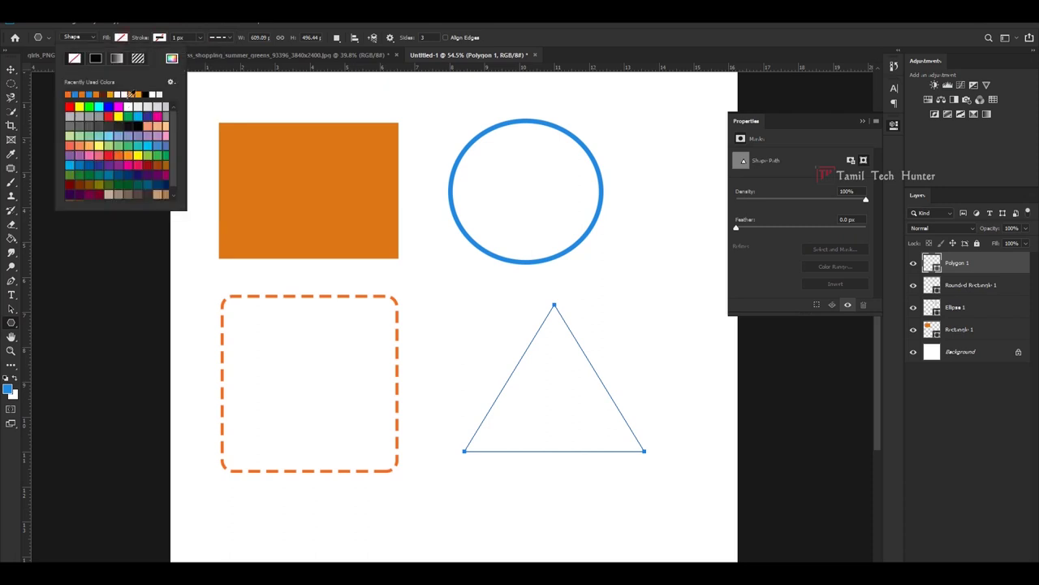
pyautogui.click(99, 95)
pyautogui.click(346, 186)
pyautogui.press('v')
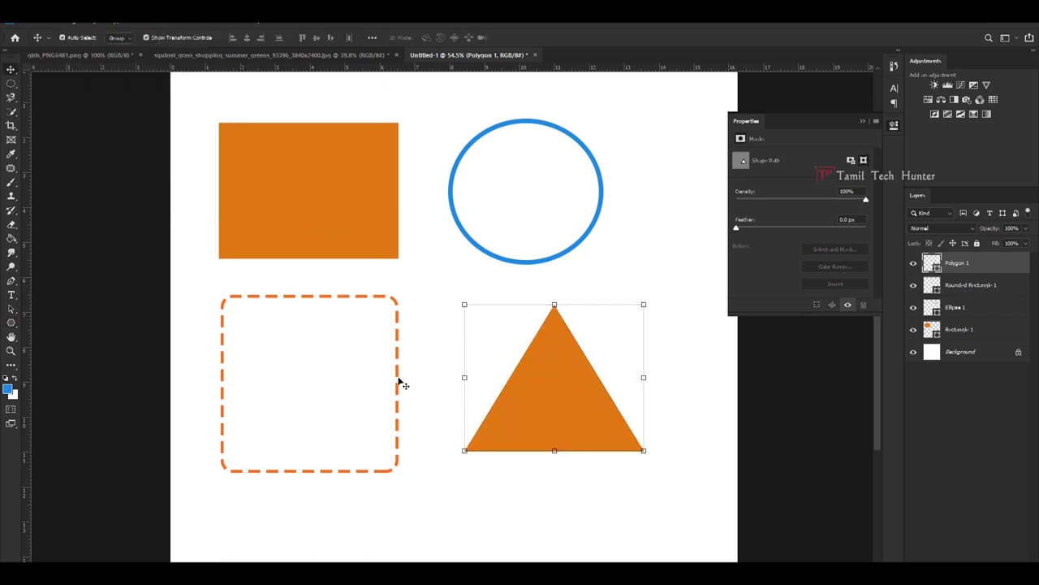
pyautogui.click(473, 500)
pyautogui.scroll(-2, 501, 478)
pyautogui.scroll(1, 460, 510)
pyautogui.click(544, 332)
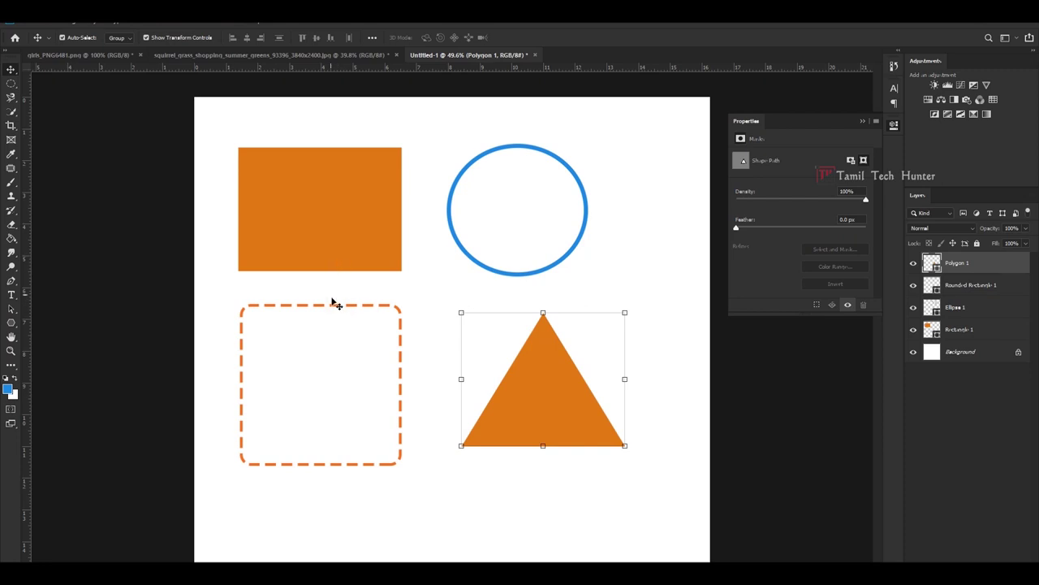
# Select the square, rectangle, ring and triangle together and scale them down.
pyautogui.keyDown('shift'); pyautogui.click(334, 311); pyautogui.keyUp('shift')
pyautogui.keyDown('shift'); pyautogui.click(334, 244); pyautogui.keyUp('shift')
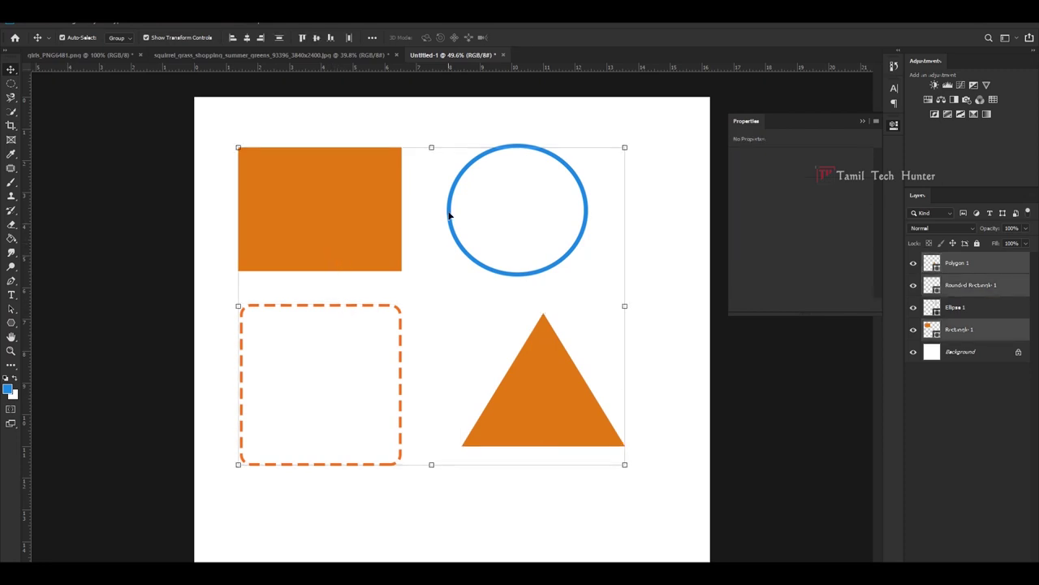
pyautogui.keyDown('shift'); pyautogui.click(449, 215); pyautogui.keyUp('shift')
pyautogui.moveTo(237, 464); pyautogui.dragTo(293, 372)
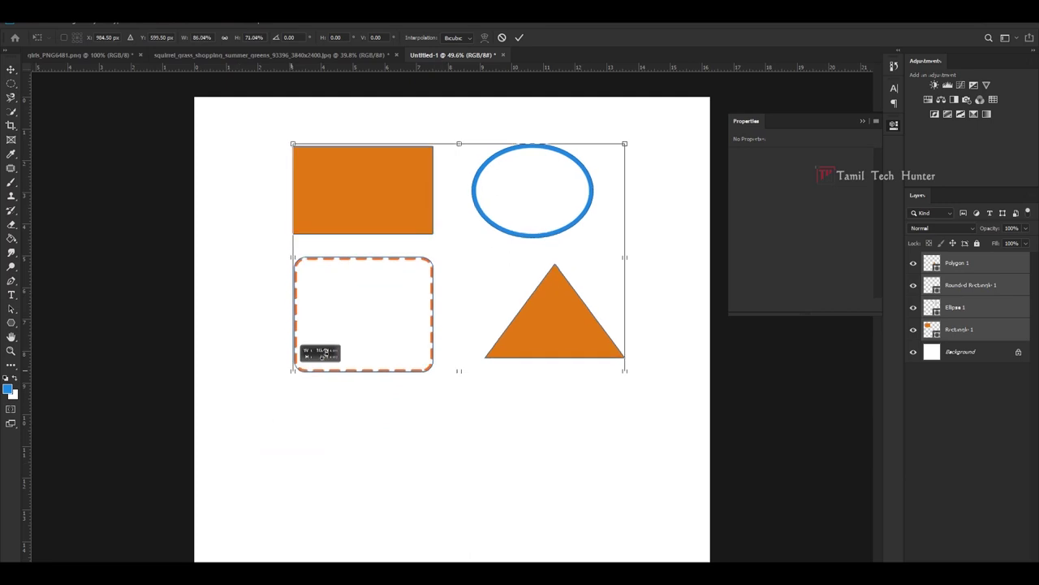
pyautogui.click(476, 519)
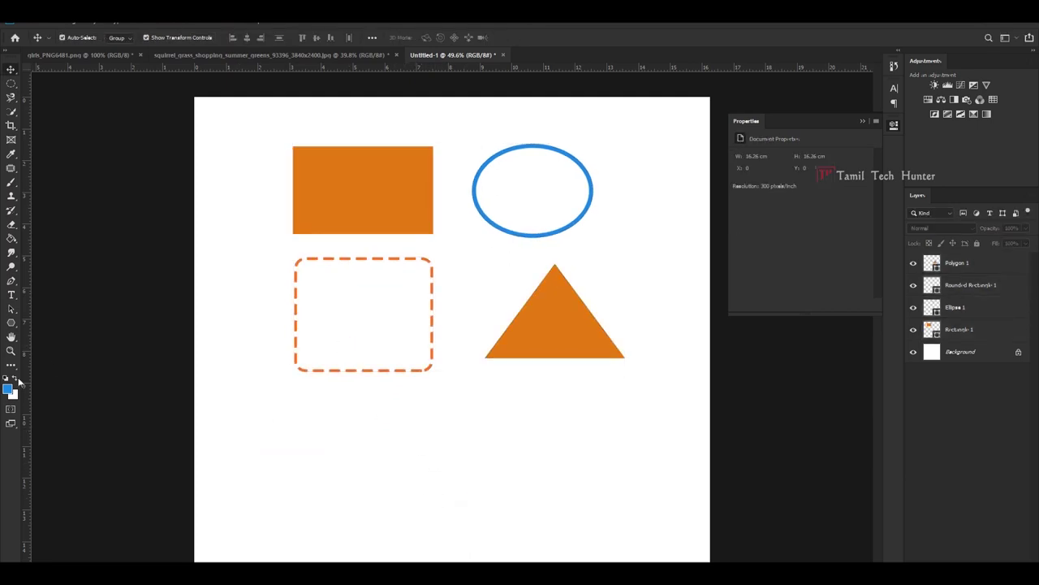
# Create a five-sided polygon below the dashed square and enlarge it.
pyautogui.moveTo(11, 324); pyautogui.dragTo(67, 354)
pyautogui.click(326, 433)
pyautogui.doubleClick(520, 203)
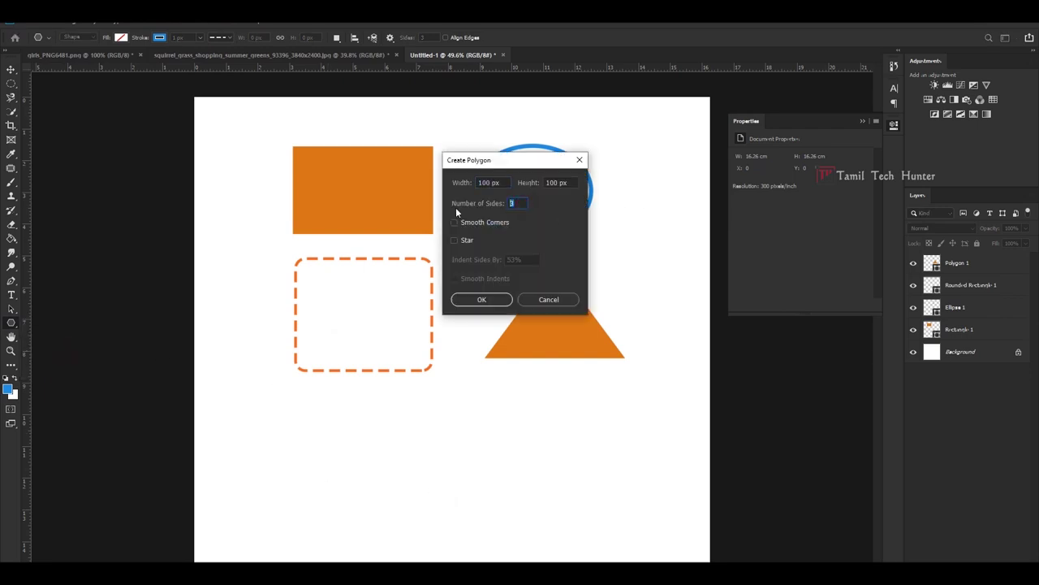
pyautogui.write('5')
pyautogui.press('Return')
pyautogui.press('v')
pyautogui.moveTo(355, 445)
pyautogui.mouseDown()
pyautogui.moveTo(481, 529)
pyautogui.moveTo(431, 429)
pyautogui.moveTo(417, 456)
pyautogui.moveTo(371, 439)
pyautogui.mouseUp()
pyautogui.press('Return')
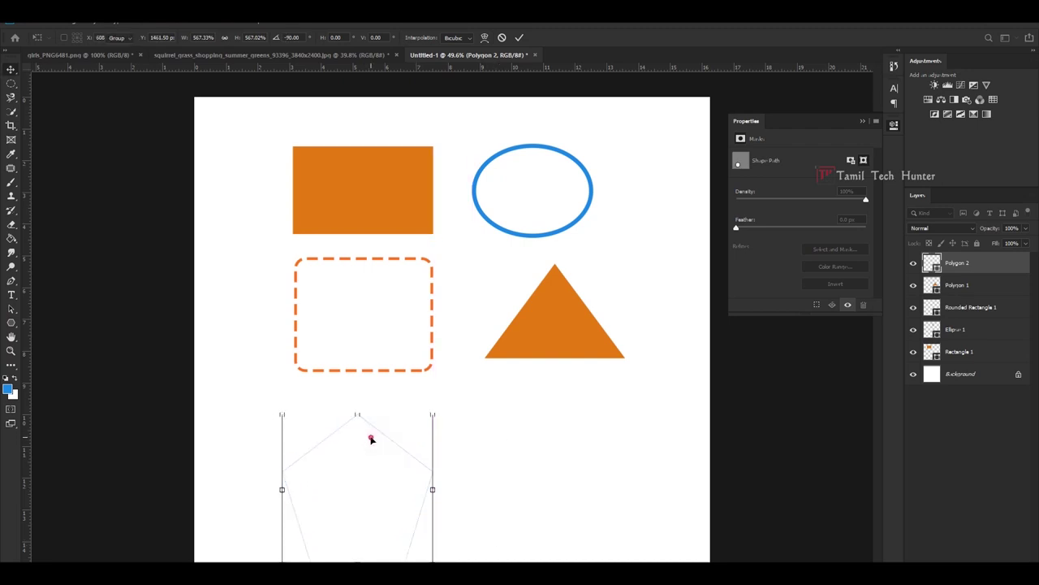
# Fill the pentagon with blue.
pyautogui.press('u')
pyautogui.click(120, 38)
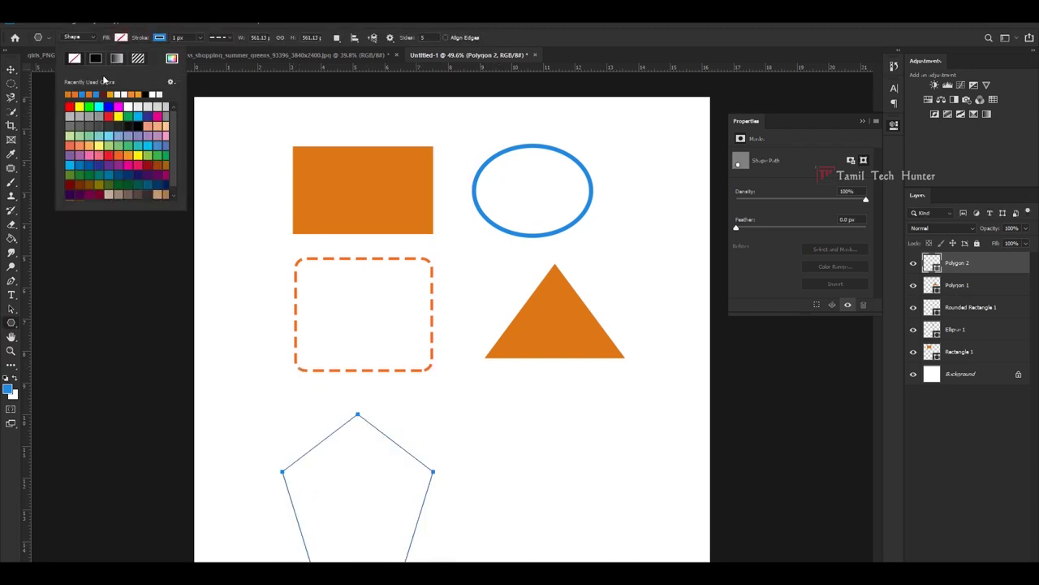
pyautogui.click(96, 93)
pyautogui.press('Return')
pyautogui.press('v')
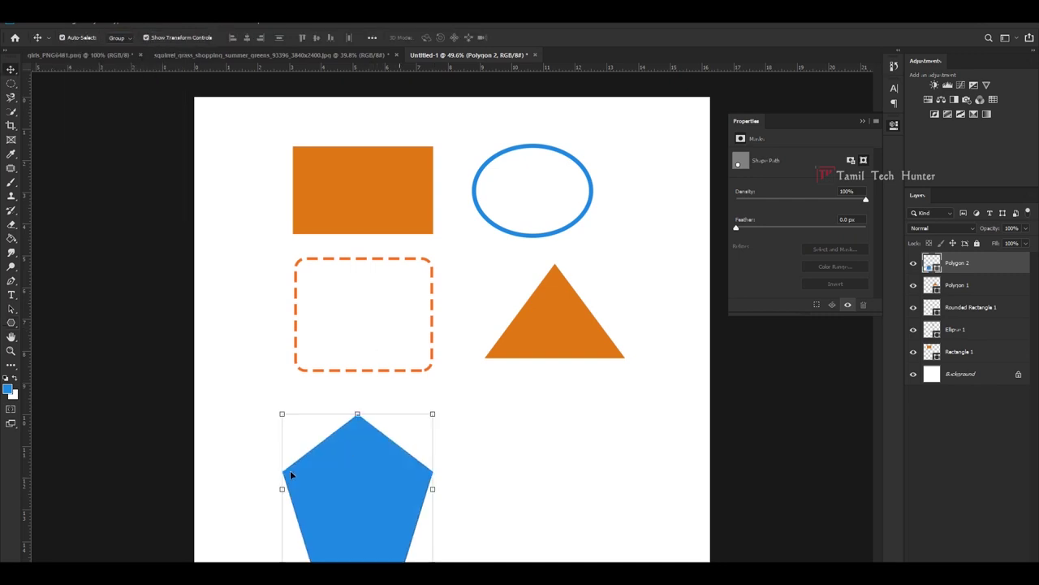
# Start a new polygon below the triangle, selecting its number of sides.
pyautogui.click(12, 324)
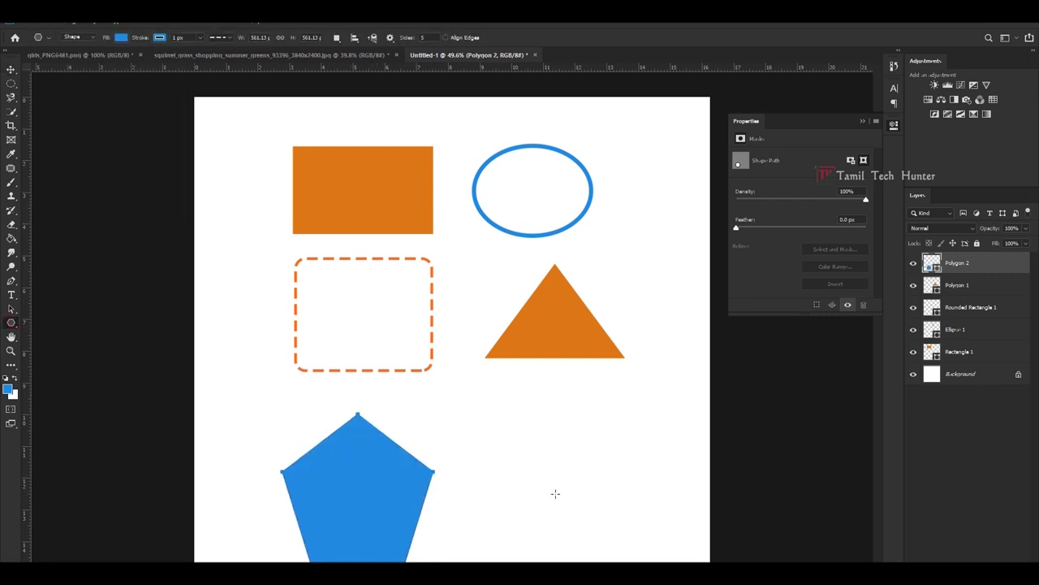
pyautogui.click(555, 493)
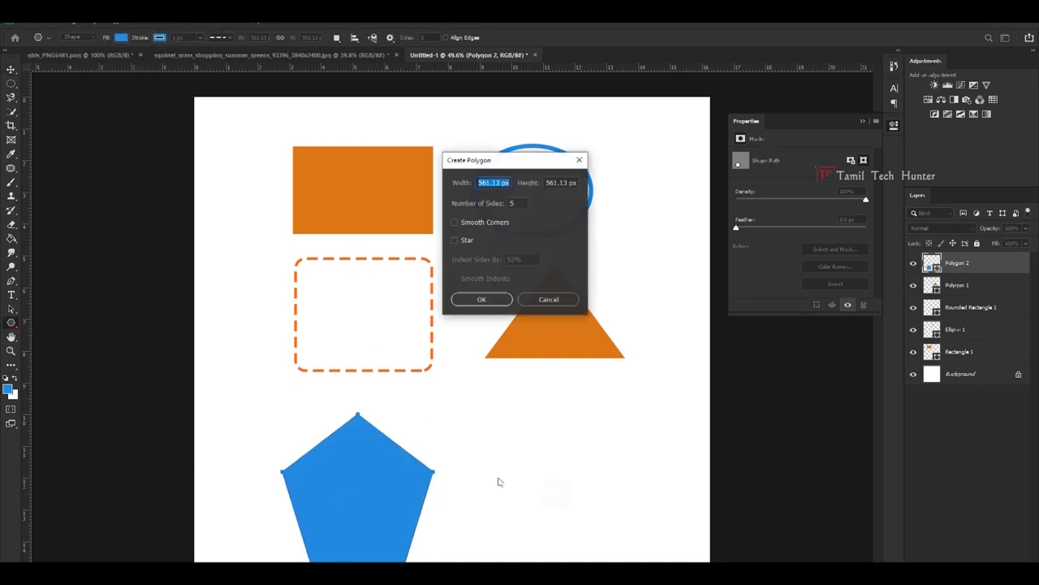
pyautogui.doubleClick(528, 203)
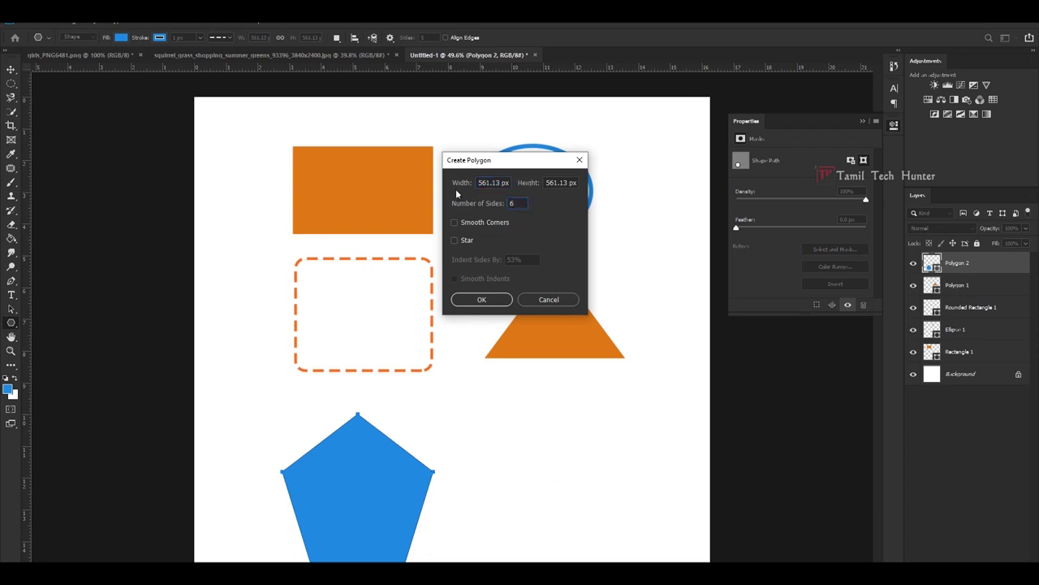
# Create the six-sided polygon and move it beside the pentagon.
pyautogui.click(481, 299)
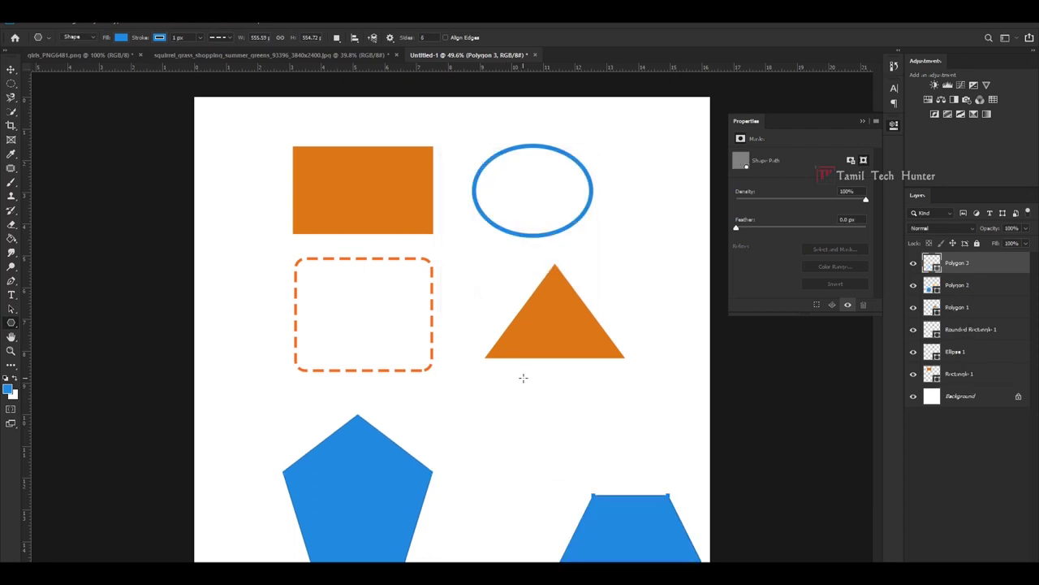
pyautogui.press('v')
pyautogui.moveTo(632, 558); pyautogui.dragTo(562, 479)
pyautogui.hotkey('ctrl', '-')
pyautogui.hotkey('ctrl', '+')
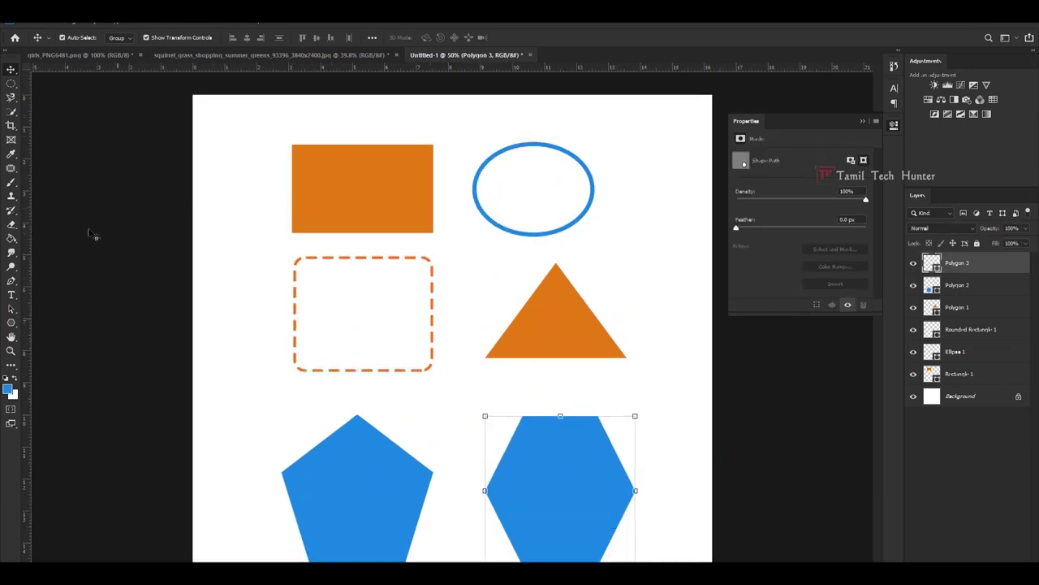
# Create a 20-sided polygon, then delete it.
pyautogui.click(12, 323)
pyautogui.click(206, 302)
pyautogui.click(524, 203)
pyautogui.doubleClick(525, 203)
pyautogui.write('20')
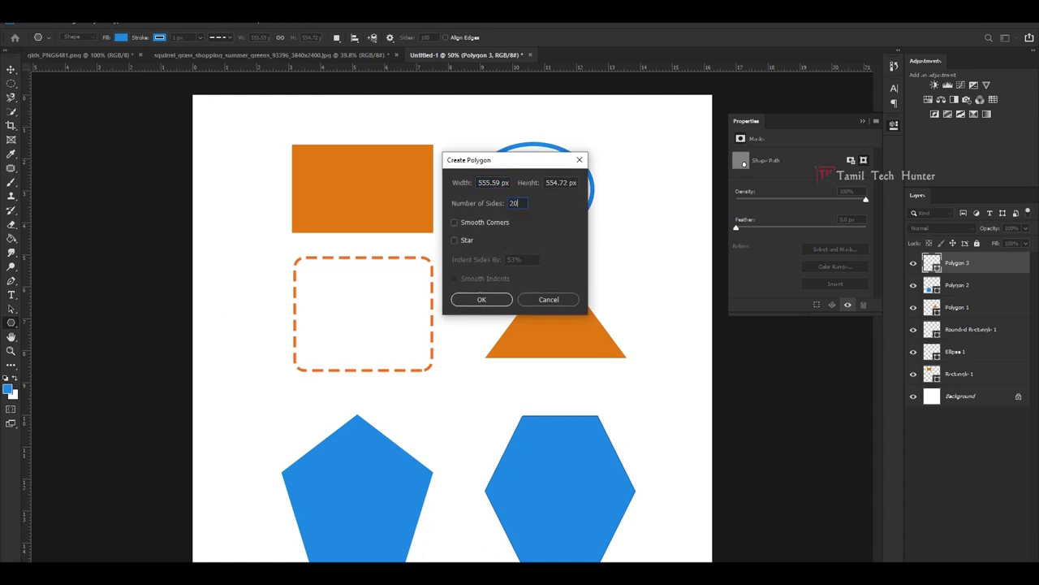
pyautogui.press('Return')
pyautogui.press('v')
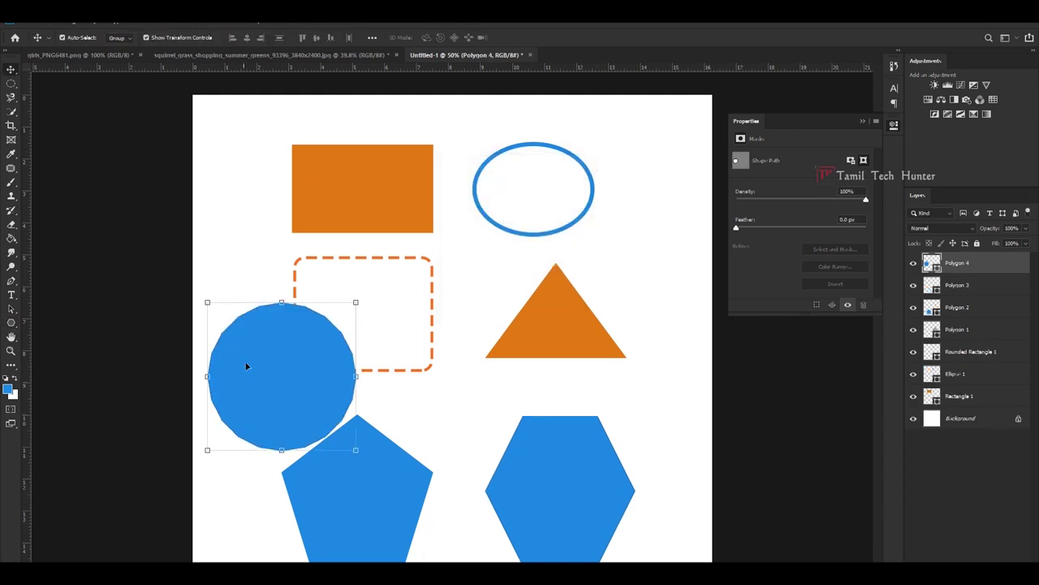
pyautogui.scroll(5, 237, 315)
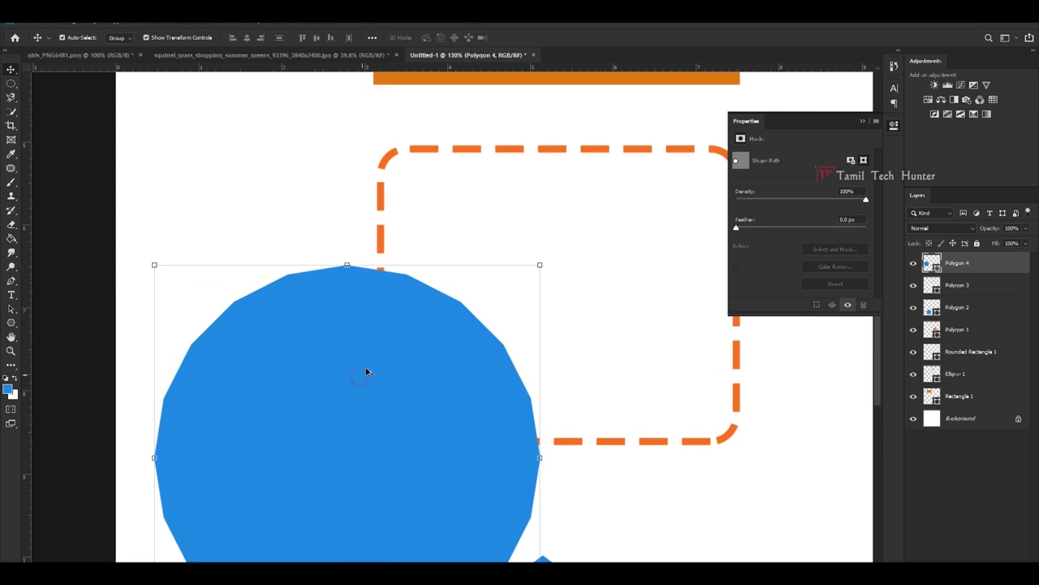
pyautogui.hotkey('ctrl', '0')
pyautogui.press('Delete')
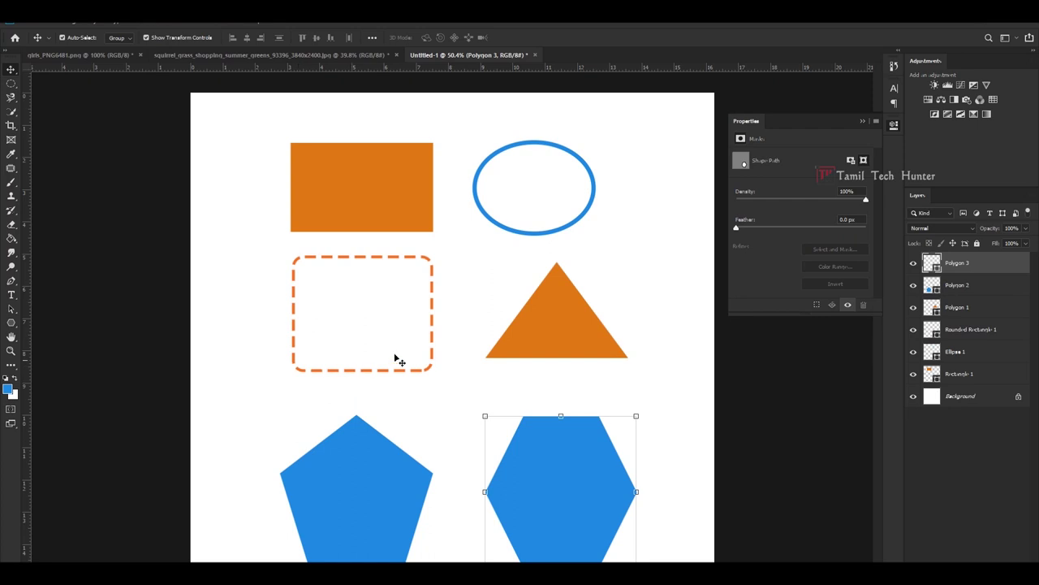
pyautogui.click(12, 323)
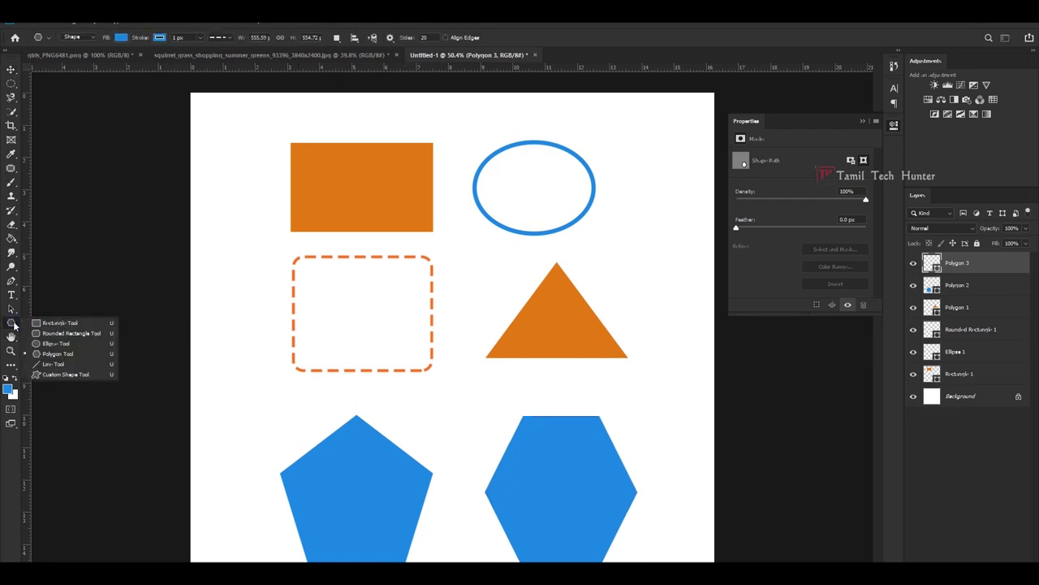
# Draw a horizontal line between the upper and lower shapes with no fill.
pyautogui.click(50, 364)
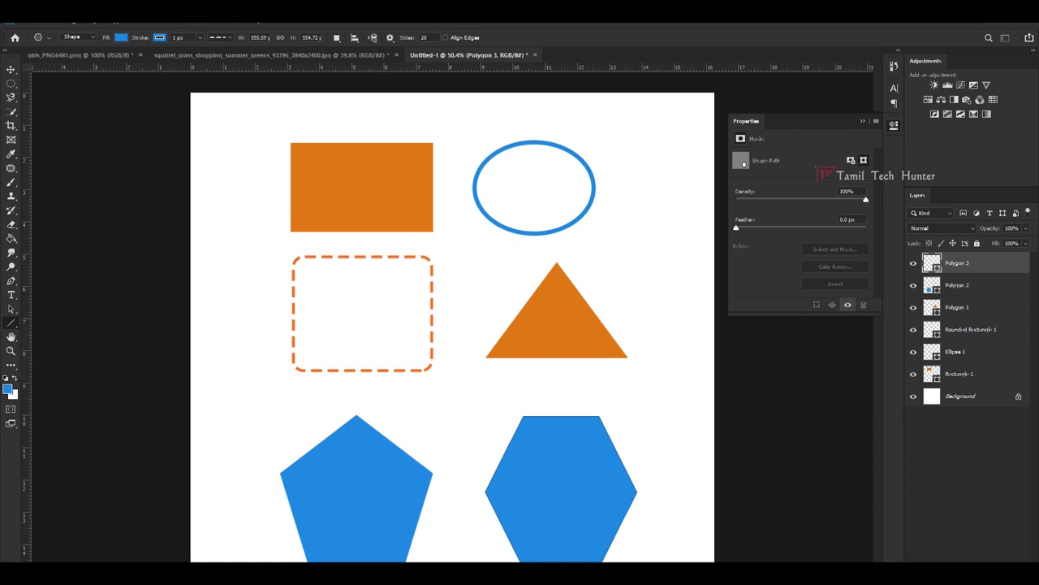
pyautogui.moveTo(287, 397); pyautogui.dragTo(629, 397)
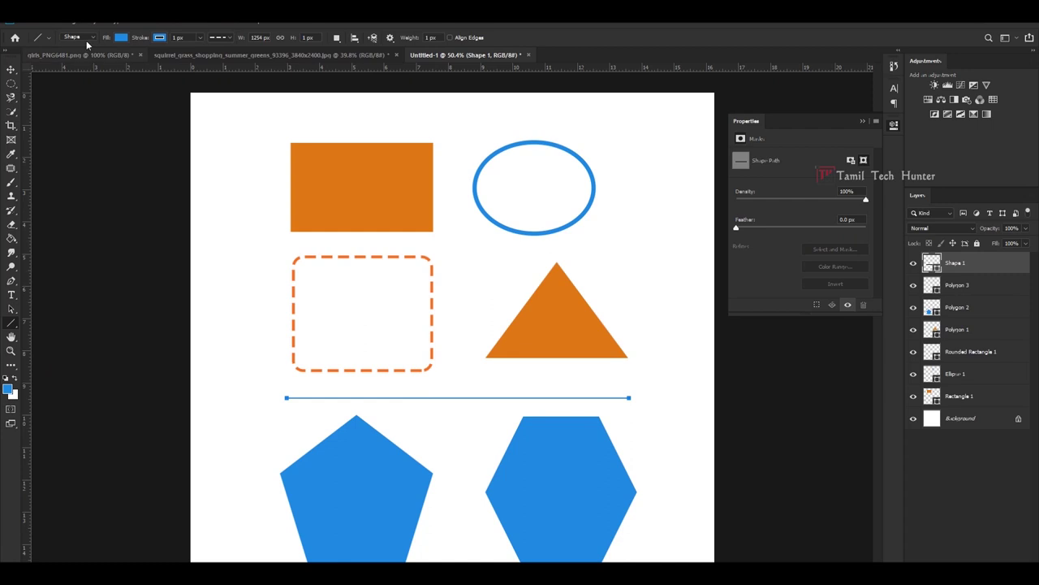
pyautogui.click(120, 37)
pyautogui.click(73, 59)
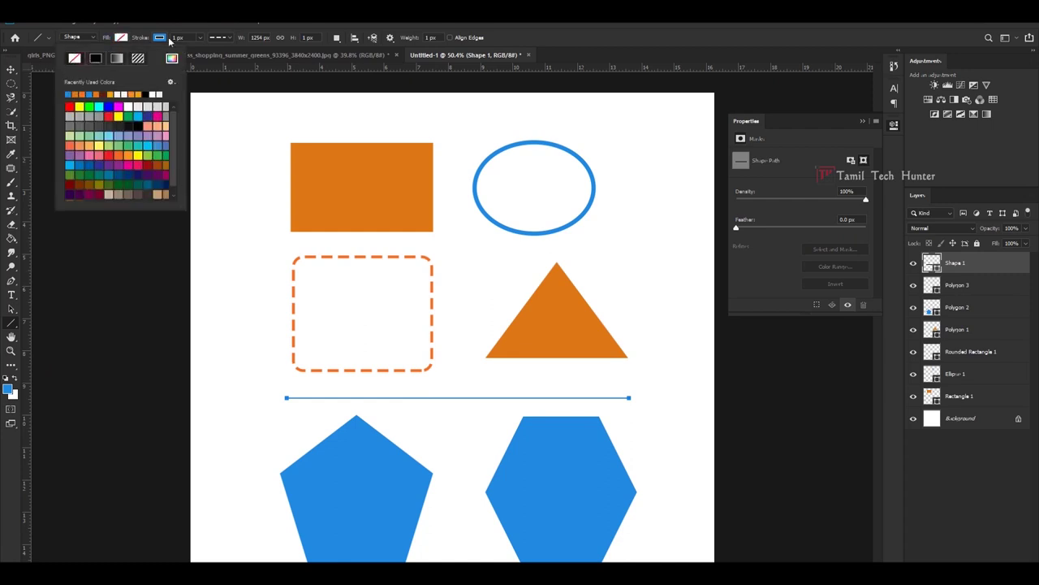
pyautogui.click(218, 41)
pyautogui.click(159, 37)
pyautogui.click(313, 25)
# Free Transform the line to thicken it into a bar.
pyautogui.press('v')
pyautogui.scroll(5, 458, 401)
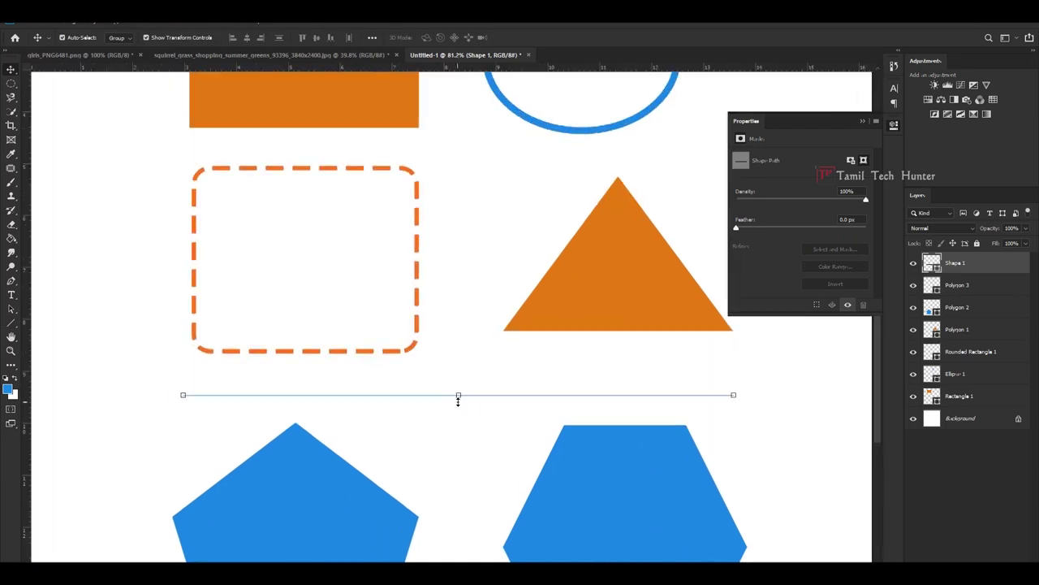
pyautogui.hotkey('ctrl', 't')
pyautogui.moveTo(459, 389); pyautogui.dragTo(459, 399)
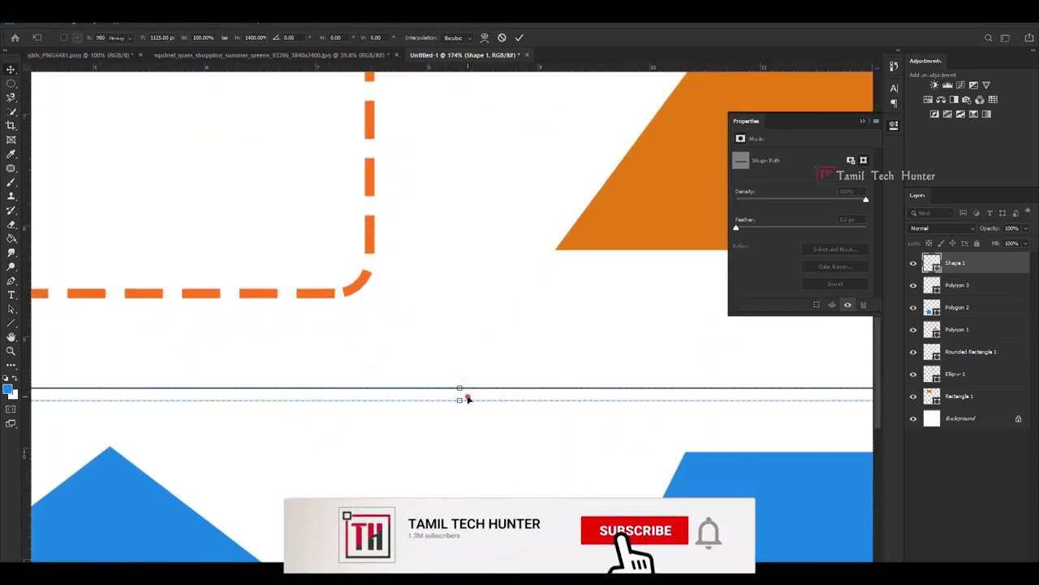
pyautogui.press('Return')
# Make the lines' stroke solid and 2 px wide.
pyautogui.press('u')
pyautogui.click(217, 38)
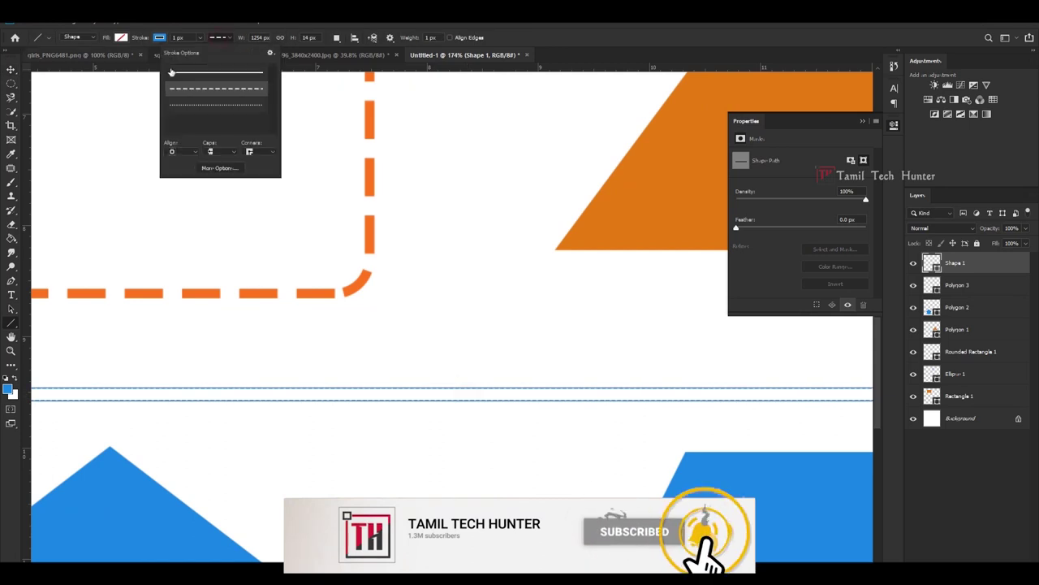
pyautogui.click(199, 74)
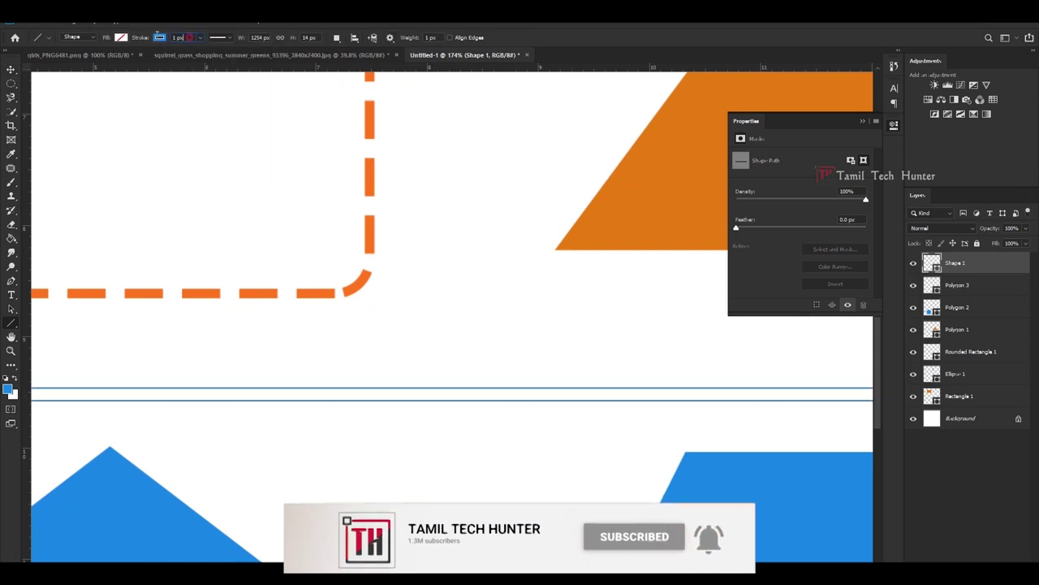
pyautogui.write('2')
pyautogui.press('Return')
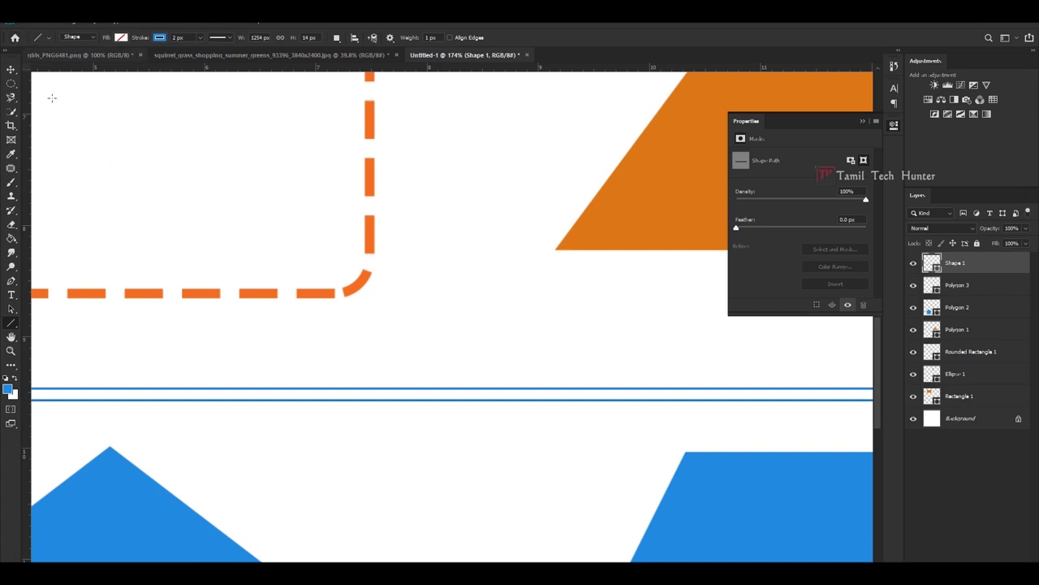
# Stretch the lines apart into a taller bar and move it up toward the dashed square.
pyautogui.press('v')
pyautogui.click(451, 401)
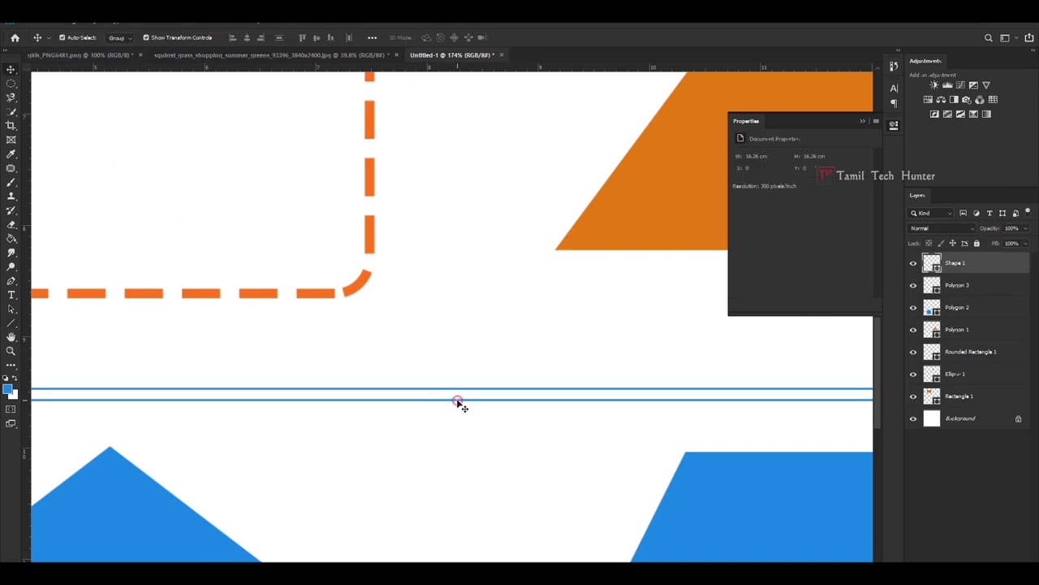
pyautogui.click(458, 400)
pyautogui.moveTo(459, 401); pyautogui.dragTo(452, 487)
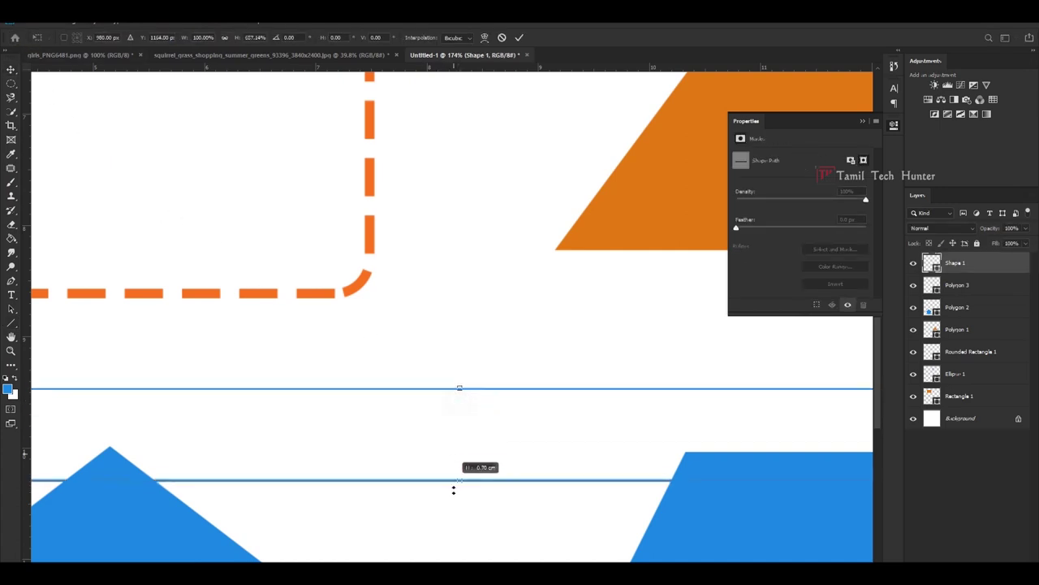
pyautogui.scroll(-5, 460, 464)
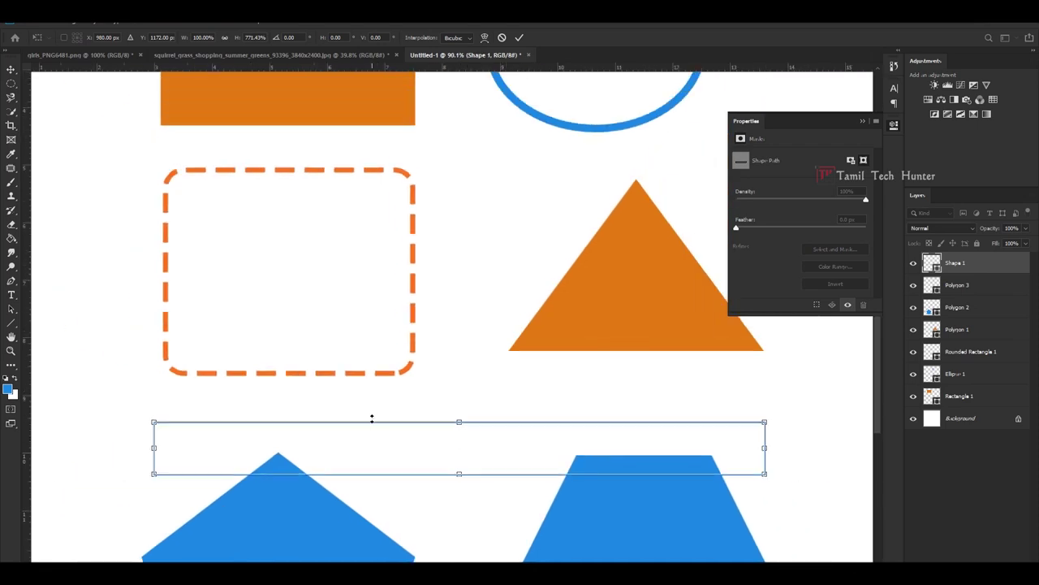
pyautogui.moveTo(373, 425); pyautogui.dragTo(371, 394)
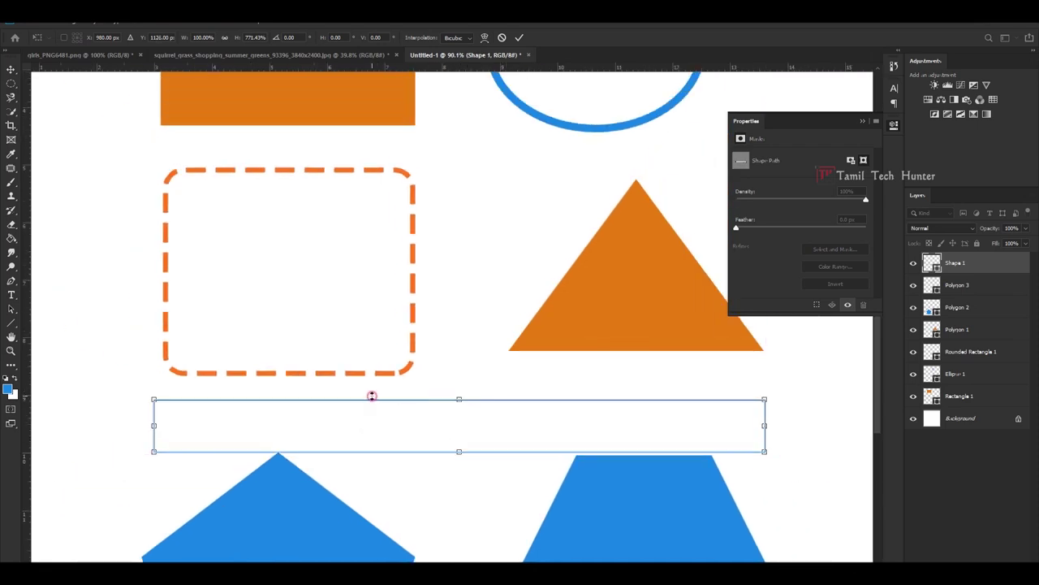
pyautogui.press('Return')
pyautogui.click(428, 505)
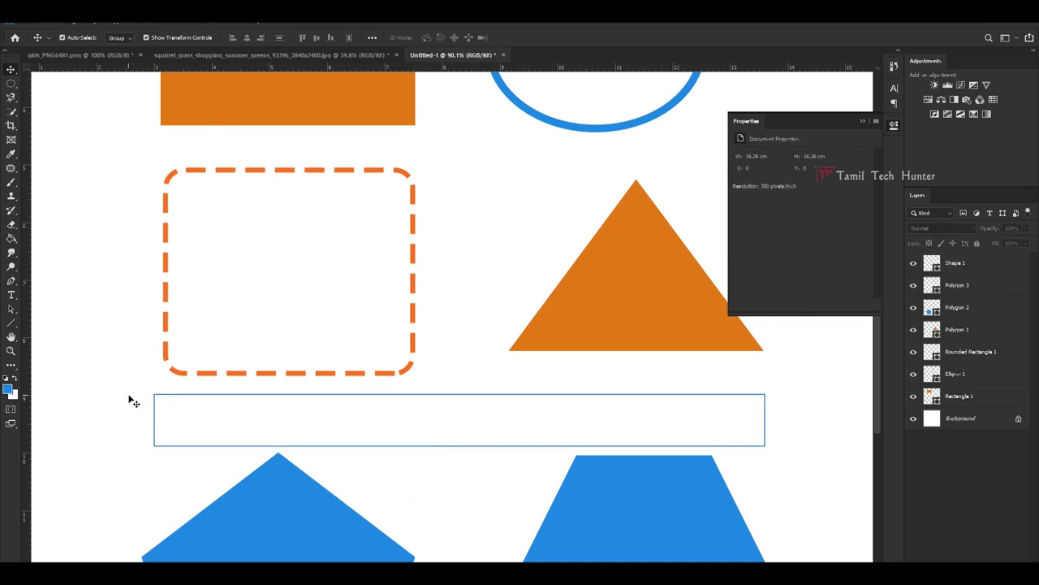
# Pick the heart from the Custom Shape tool's shape gallery.
pyautogui.click(11, 322)
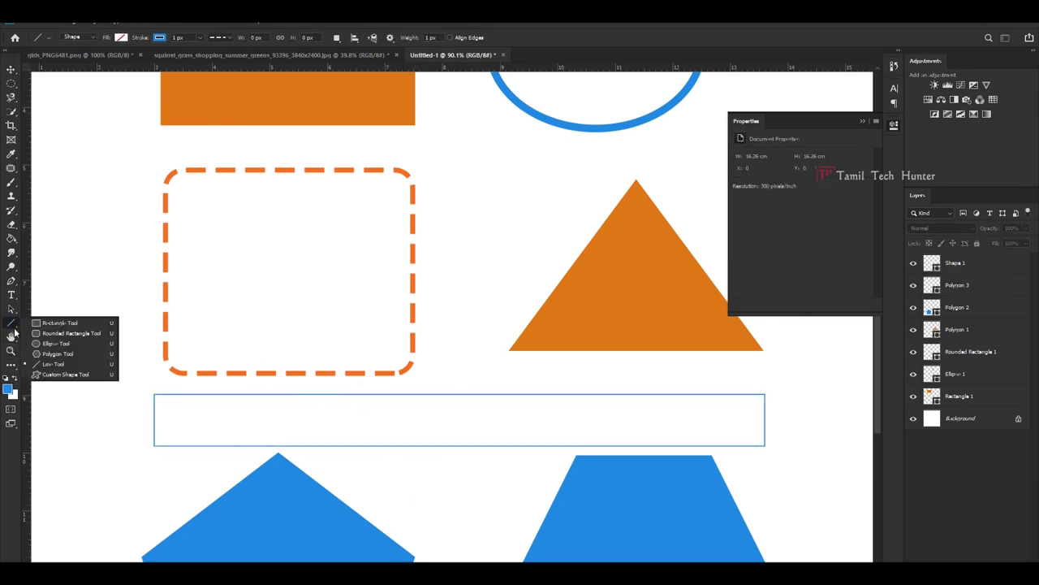
pyautogui.click(65, 375)
pyautogui.hotkey('shift', 'u')
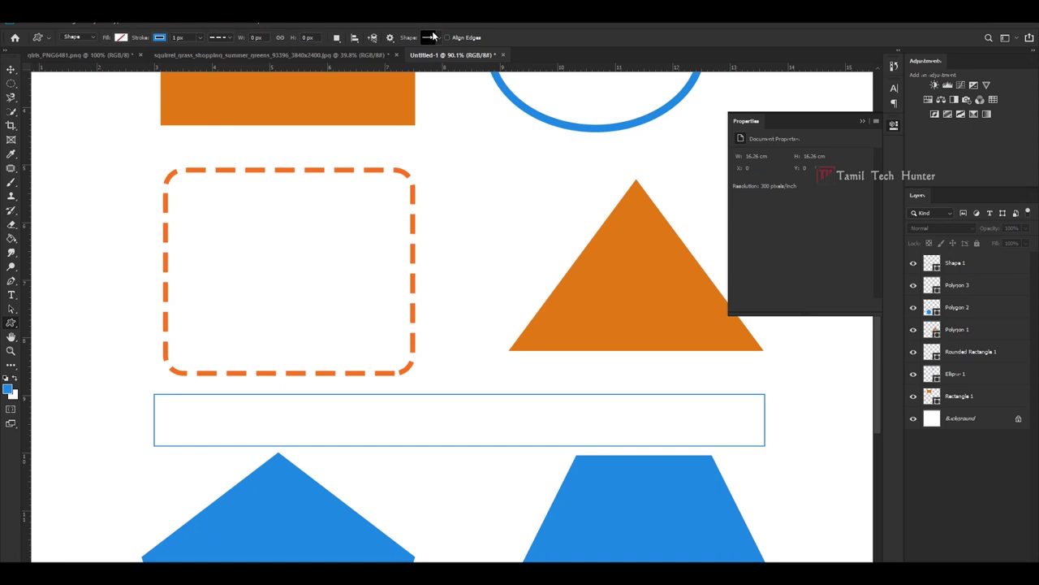
pyautogui.click(437, 38)
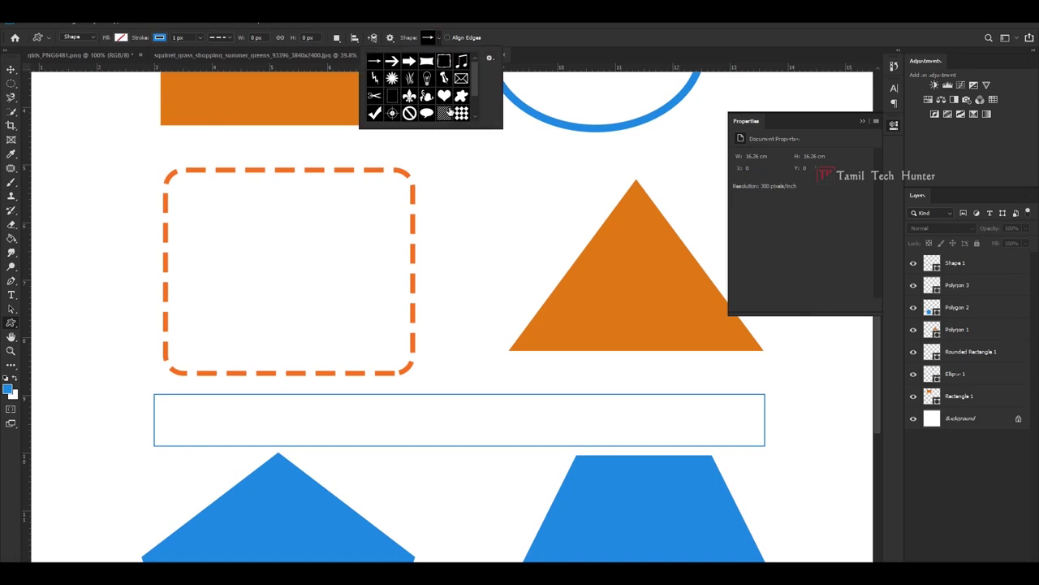
pyautogui.scroll(-3, 452, 89)
pyautogui.scroll(2, 444, 95)
pyautogui.click(444, 95)
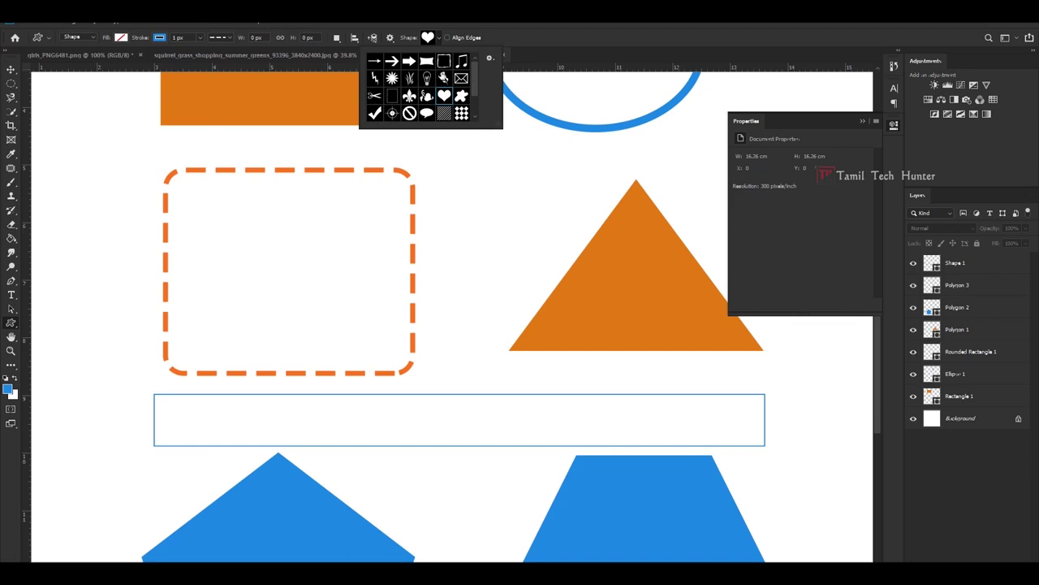
pyautogui.click(445, 95)
# Draw a heart at the canvas's top right, beside the blue ring, and fill it orange.
pyautogui.scroll(-3, 450, 209)
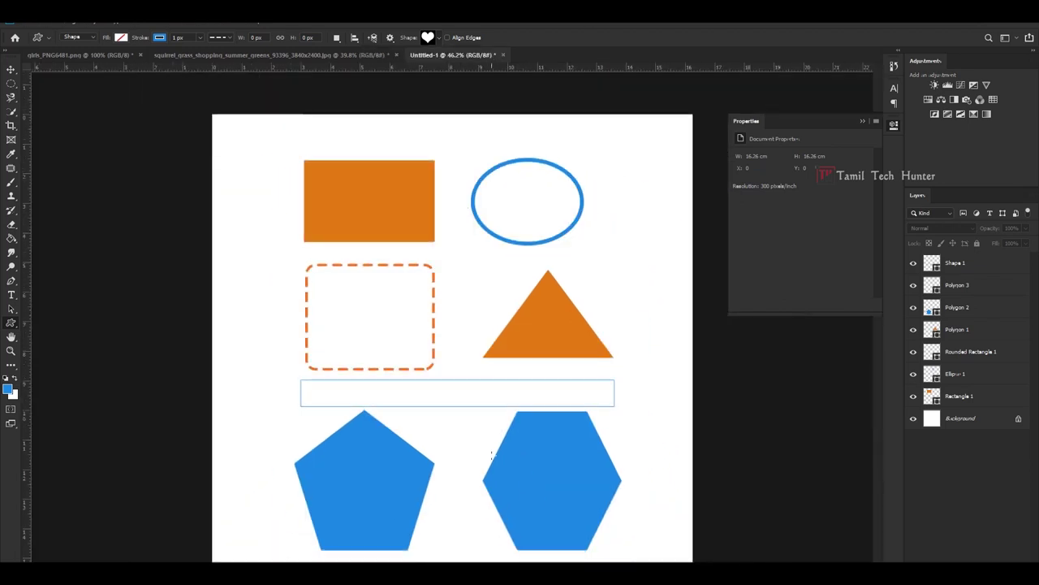
pyautogui.moveTo(599, 152); pyautogui.dragTo(684, 226)
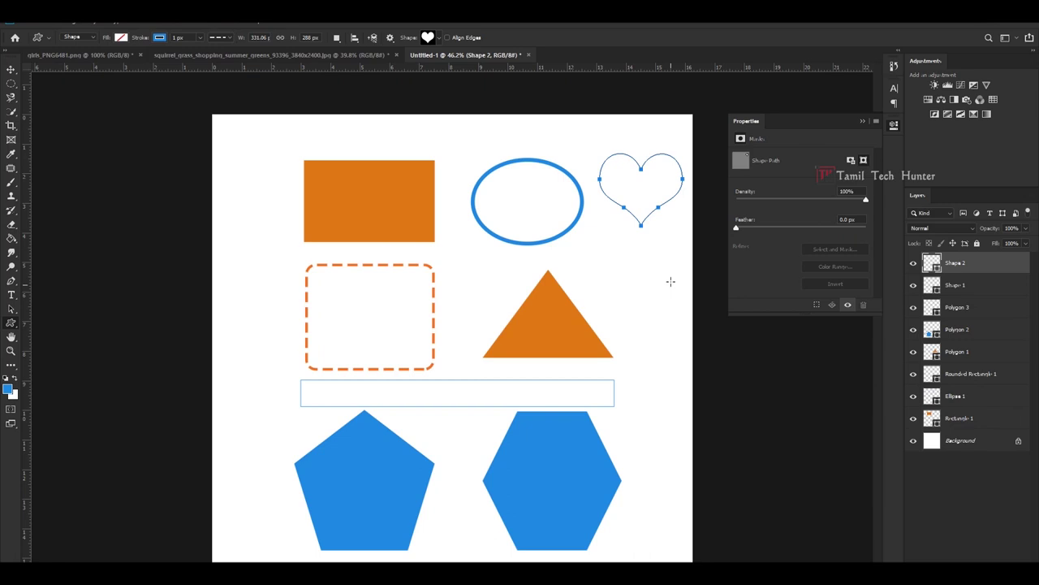
pyautogui.click(122, 37)
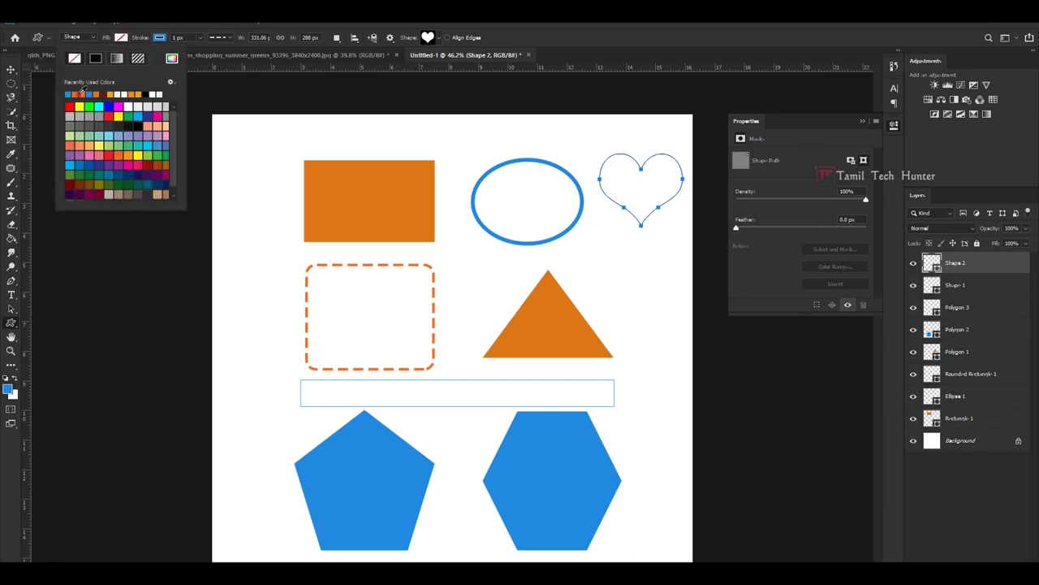
pyautogui.click(81, 94)
# Move the orange rectangle and dashed rounded square together up and to the left.
pyautogui.press('v')
pyautogui.click(687, 115)
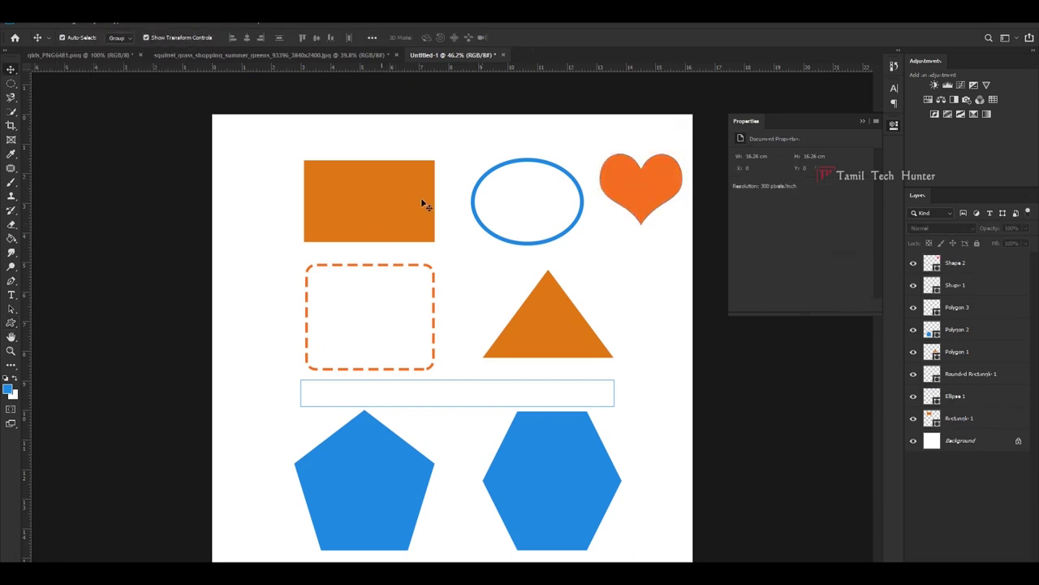
pyautogui.click(421, 202)
pyautogui.keyDown('shift'); pyautogui.click(369, 265); pyautogui.keyUp('shift')
pyautogui.moveTo(348, 218); pyautogui.dragTo(291, 202)
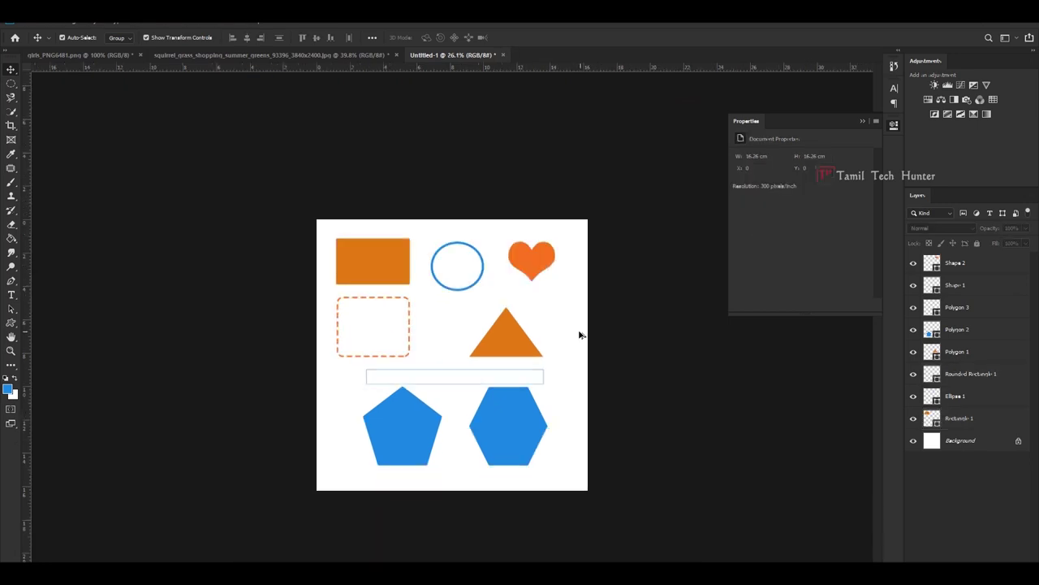
pyautogui.scroll(2, 444, 344)
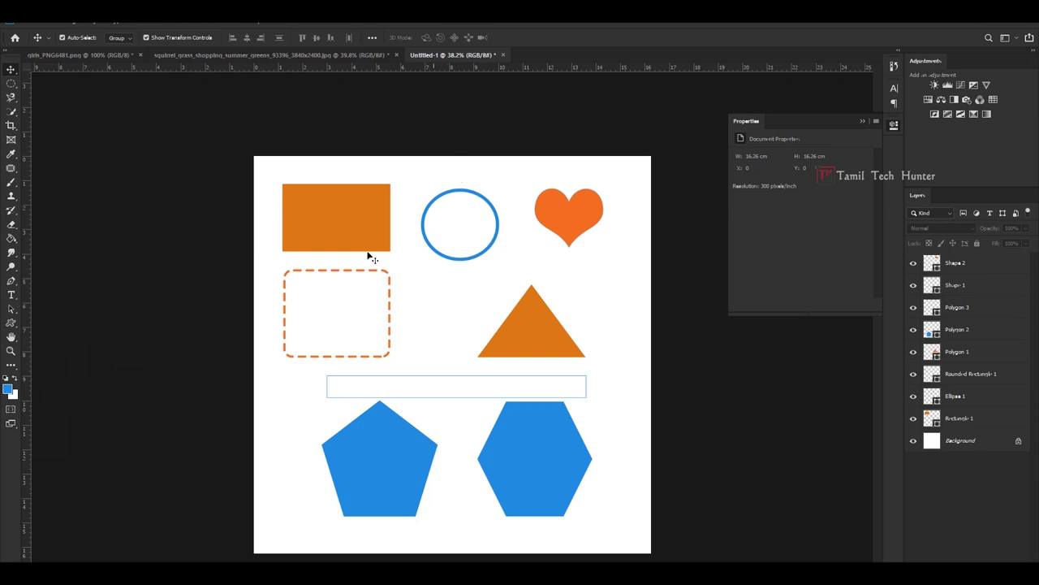
pyautogui.click(11, 336)
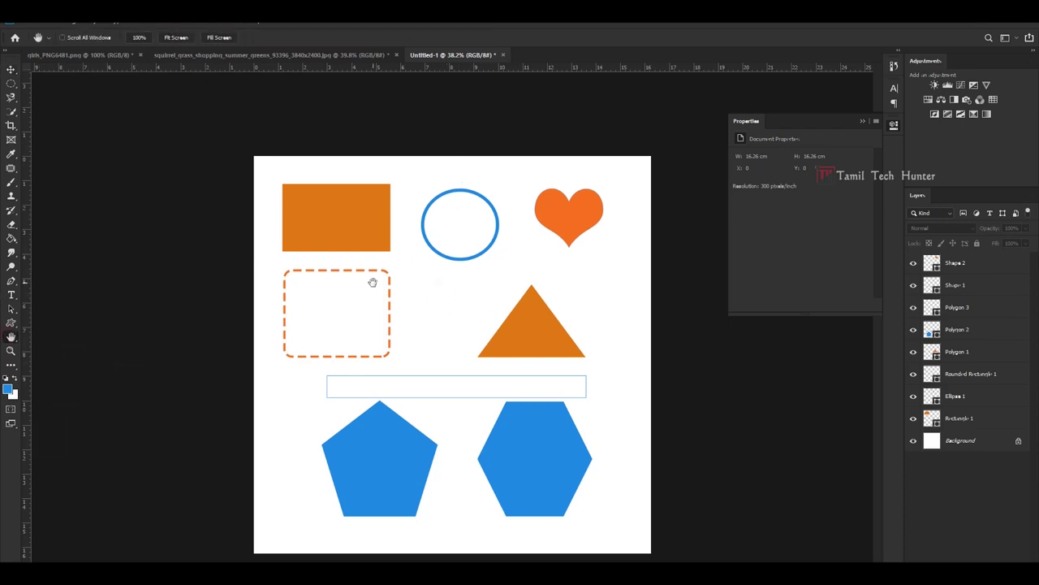
pyautogui.scroll(1, 400, 288)
pyautogui.scroll(2, 401, 287)
pyautogui.scroll(-1, 401, 290)
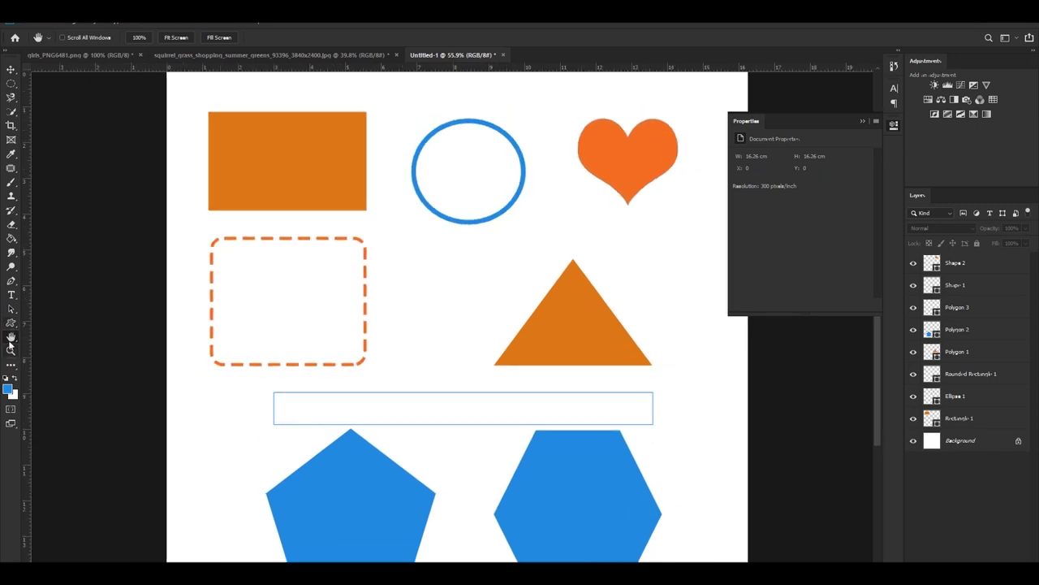
pyautogui.moveTo(406, 255); pyautogui.dragTo(355, 207)
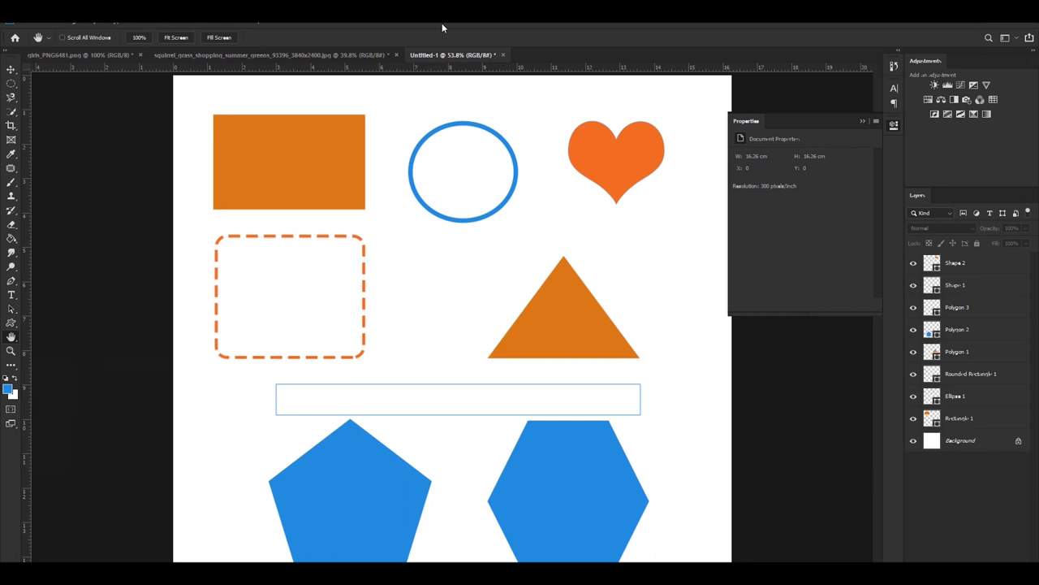
pyautogui.click(11, 351)
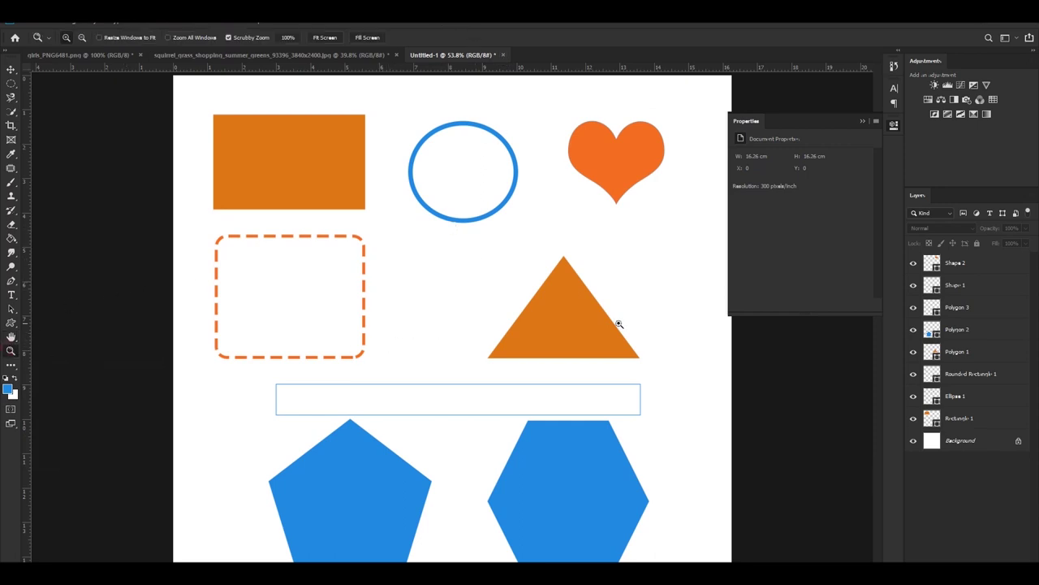
pyautogui.moveTo(295, 153); pyautogui.dragTo(231, 153)
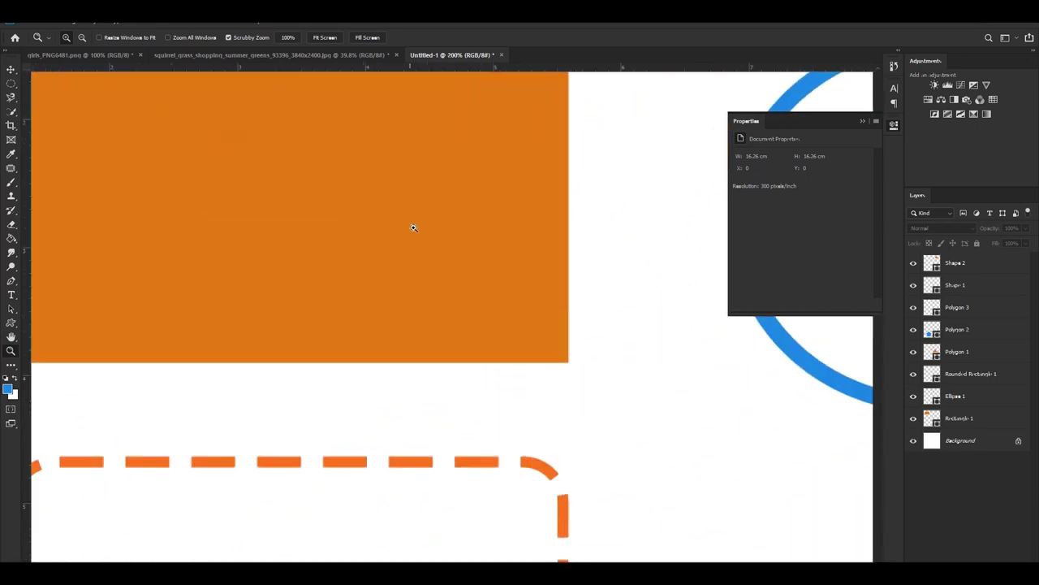
pyautogui.click(11, 336)
pyautogui.moveTo(593, 279); pyautogui.dragTo(5, 408)
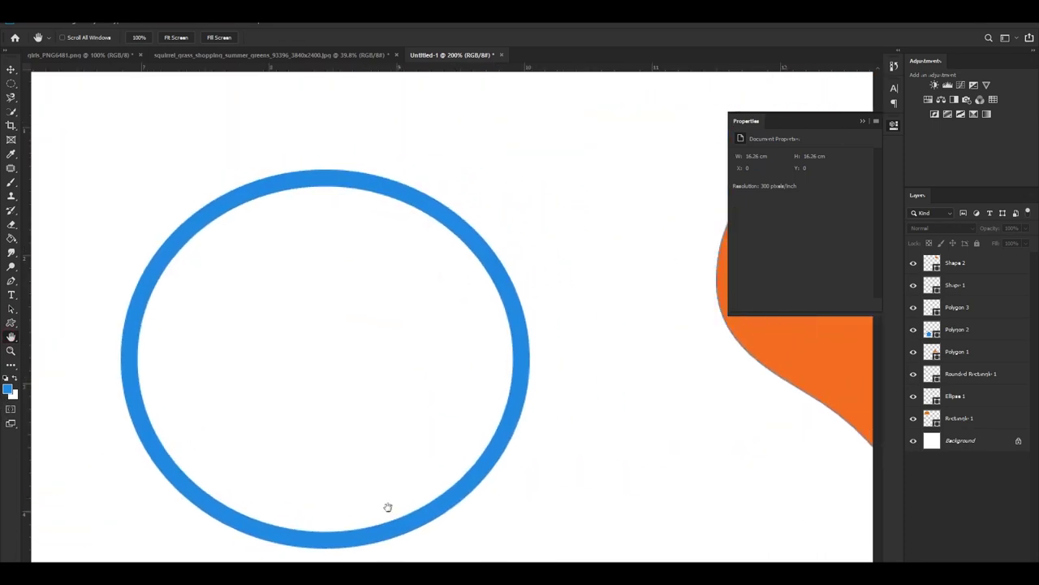
pyautogui.scroll(-7, 385, 506)
pyautogui.moveTo(531, 488); pyautogui.dragTo(372, 434)
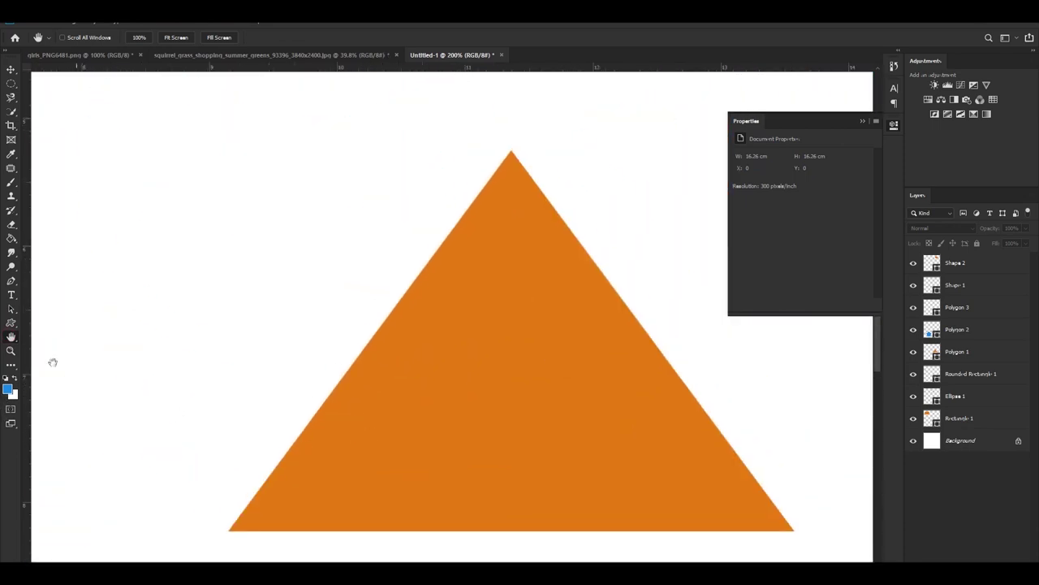
pyautogui.click(11, 350)
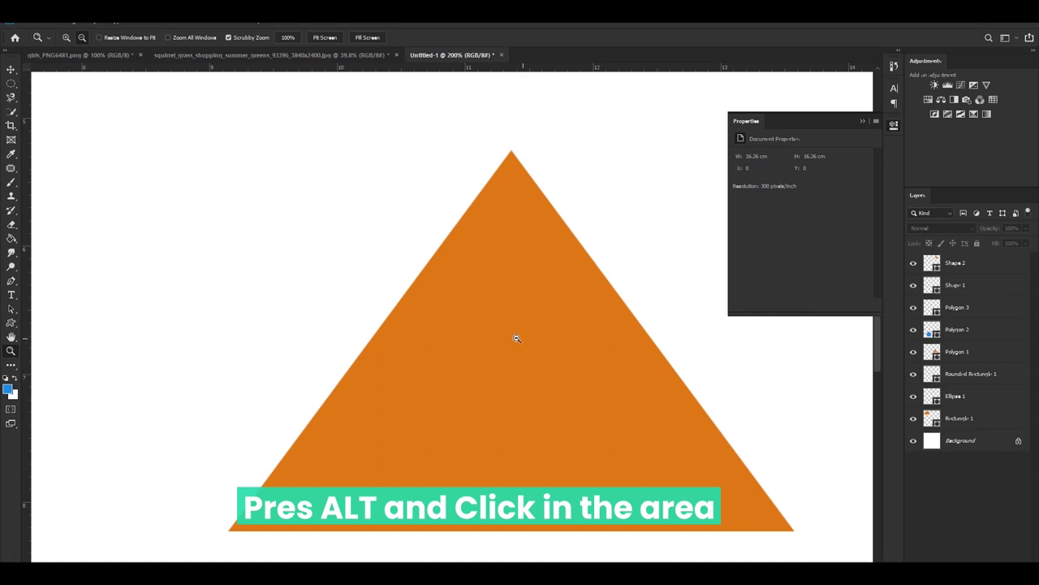
pyautogui.keyDown('alt'); pyautogui.click(516, 338); pyautogui.keyUp('alt')
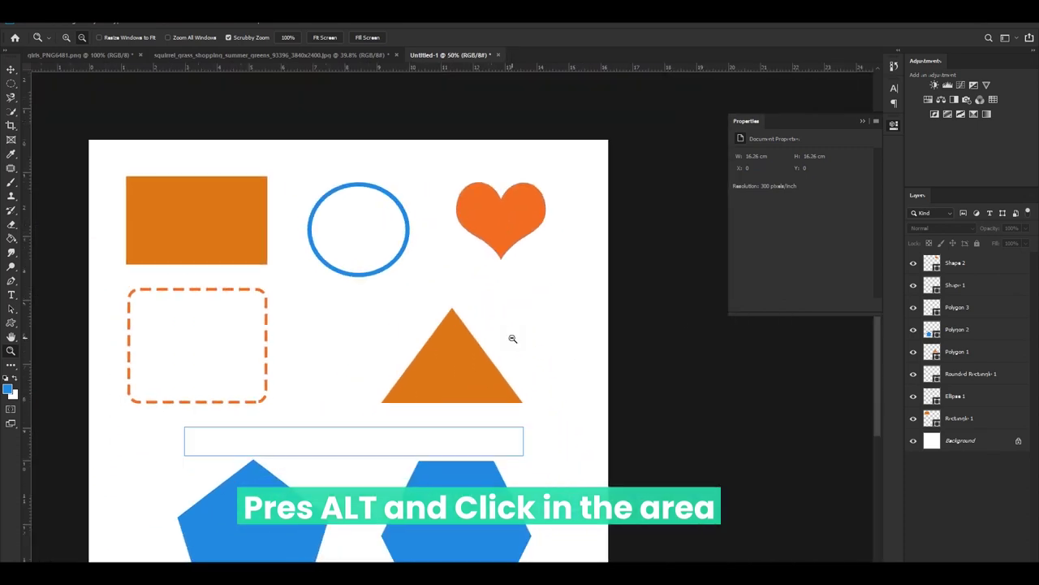